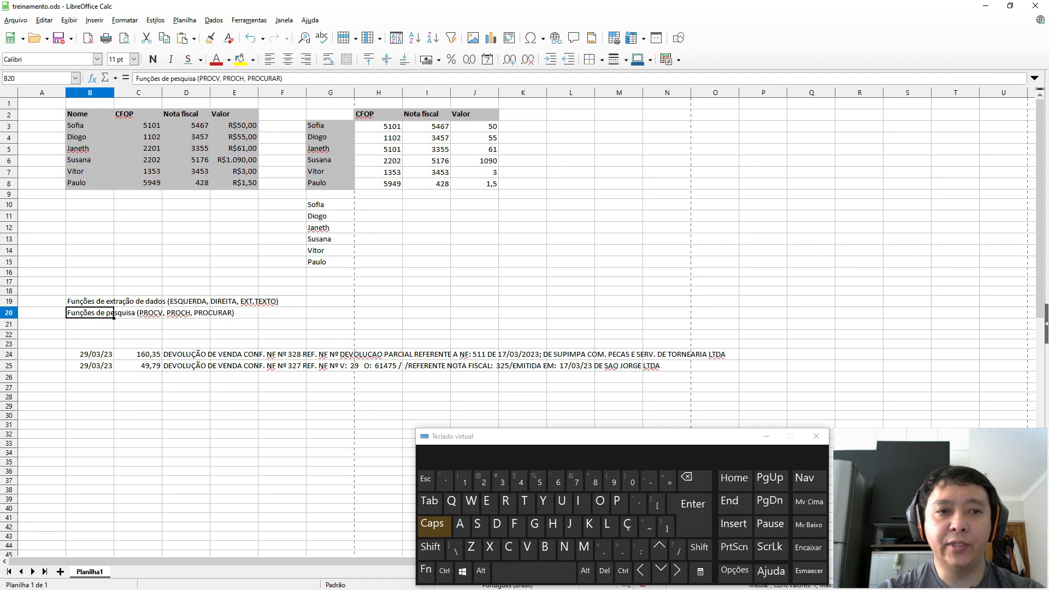
pyautogui.press('Right')
pyautogui.press('Right')
pyautogui.press('Right')
pyautogui.press('Left')
pyautogui.press('Left')
pyautogui.press('Left')
pyautogui.press('Left')
pyautogui.press('Right')
pyautogui.press('Right')
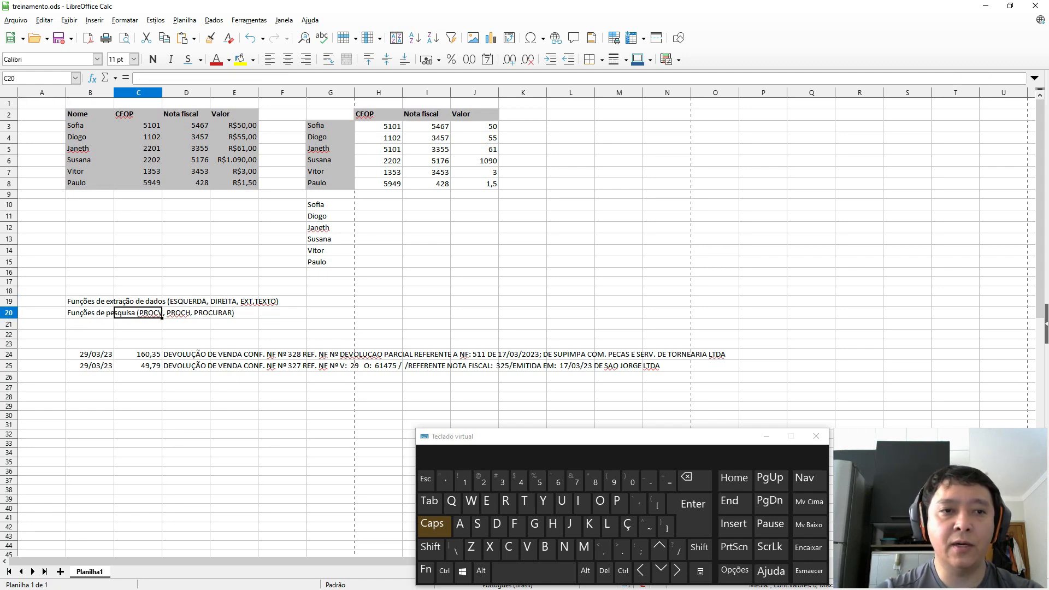
pyautogui.press('Up')
pyautogui.press('Left')
pyautogui.press('Down')
pyautogui.press('Right')
pyautogui.press('Left')
pyautogui.press('Up')
pyautogui.press('Up')
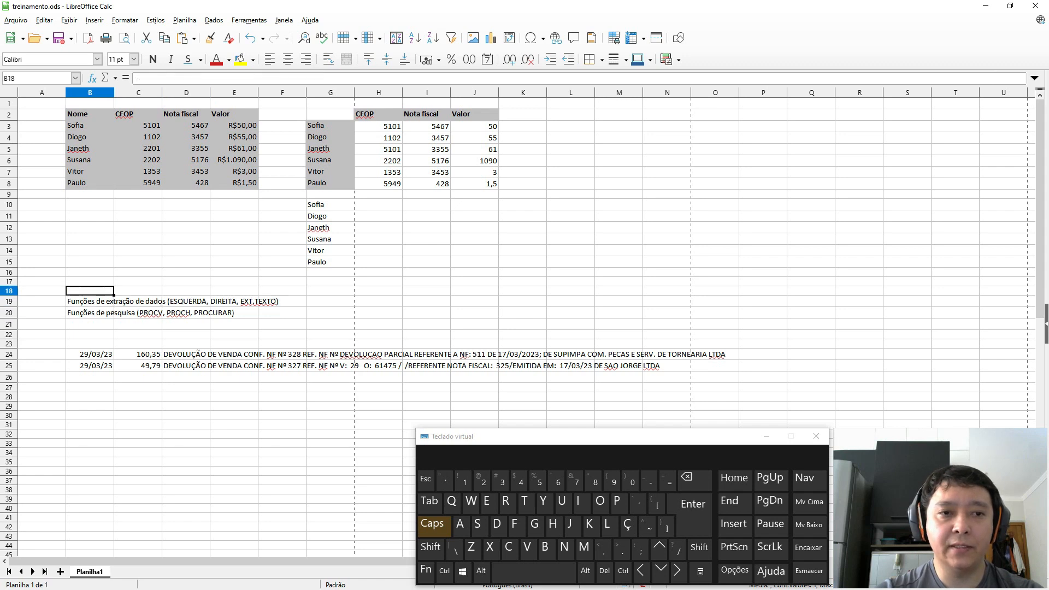
pyautogui.press('Down')
pyautogui.press('Down')
pyautogui.press('Down')
pyautogui.press('Up')
pyautogui.press('Right')
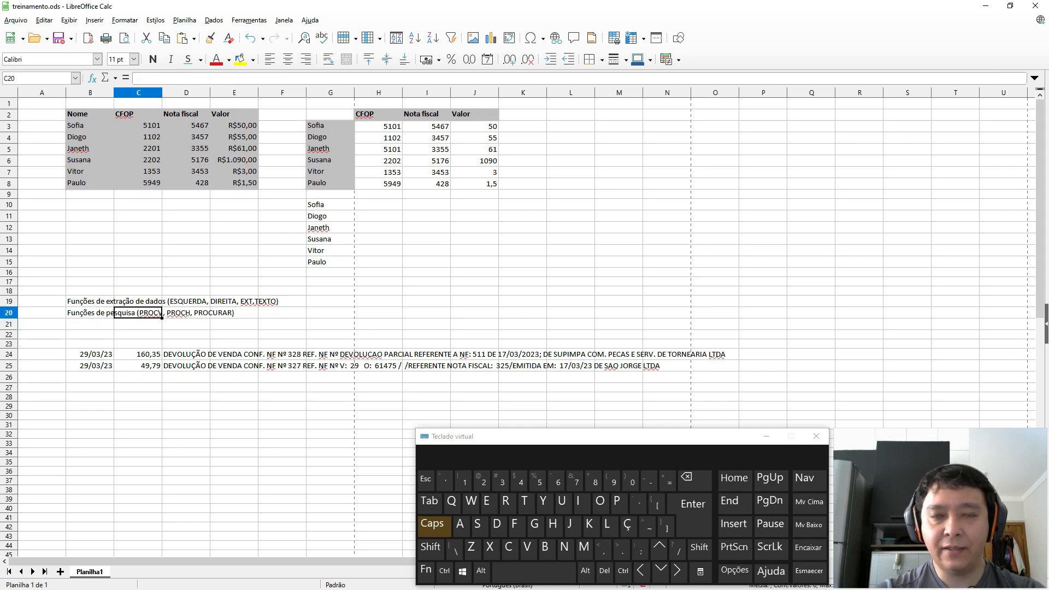
pyautogui.press('Left')
pyautogui.press('Left')
pyautogui.press('Right')
pyautogui.press('Up')
pyautogui.press('Down')
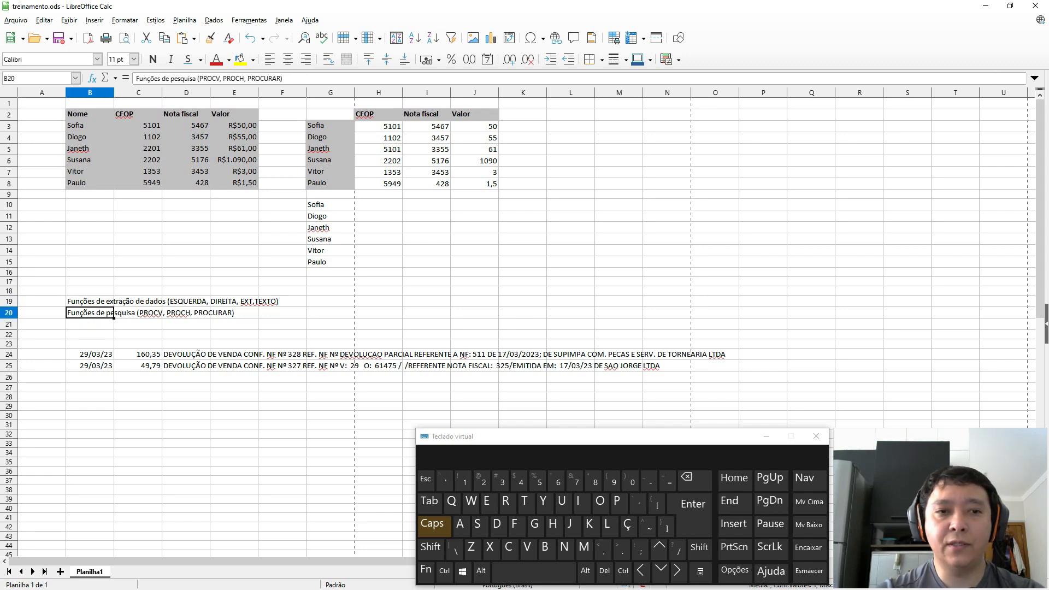
pyautogui.press('Right')
pyautogui.press('Left')
pyautogui.press('Left')
pyautogui.press('Right')
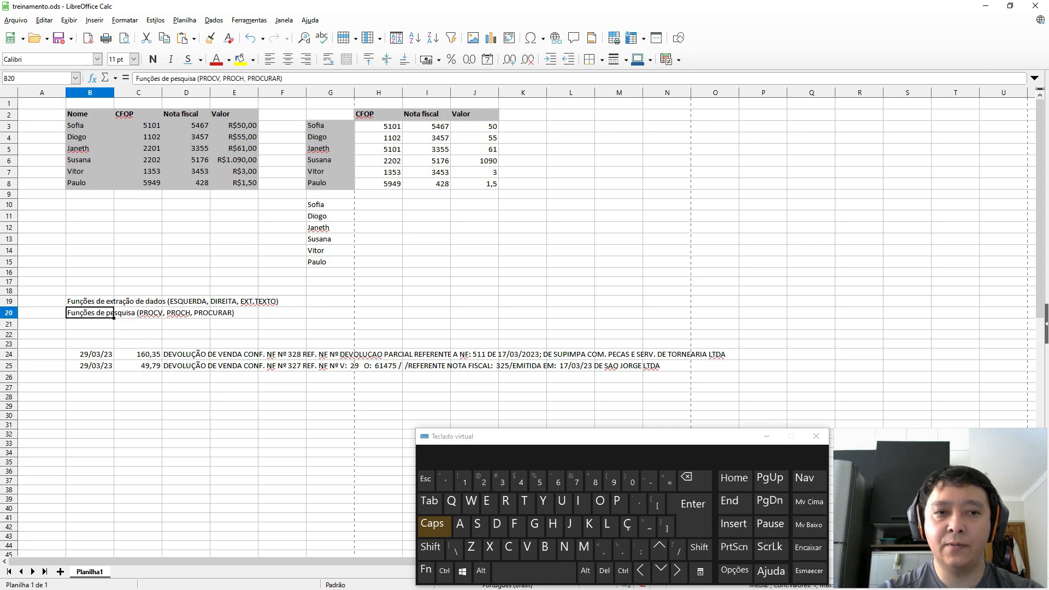
pyautogui.press('Right')
pyautogui.press('Left')
pyautogui.press('Right')
pyautogui.press('Right')
pyautogui.press('Left')
pyautogui.press('Left')
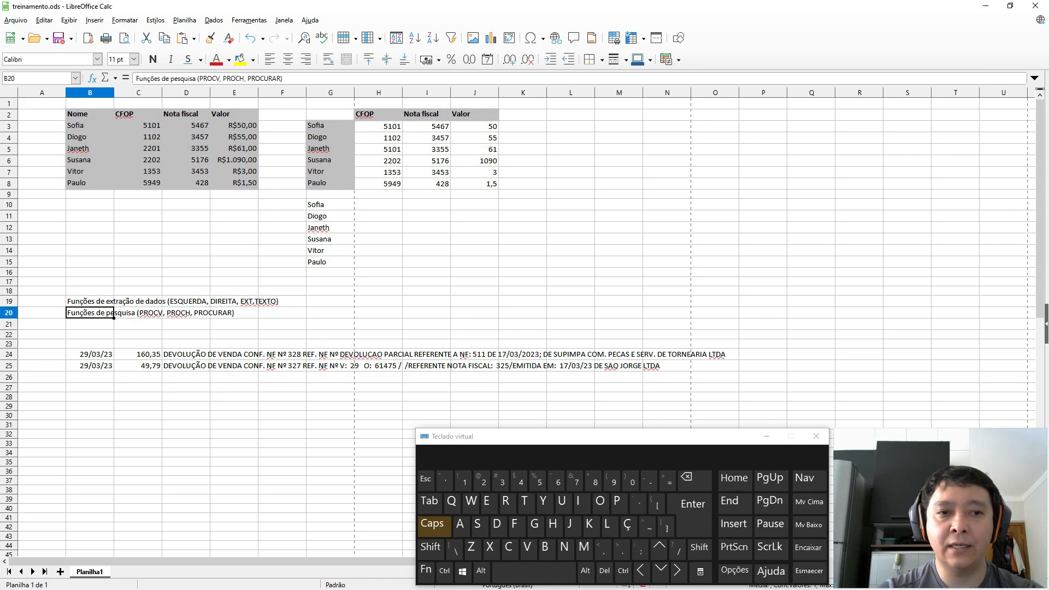
pyautogui.press('Right')
pyautogui.press('Right')
pyautogui.press('Right')
pyautogui.press('Left')
pyautogui.press('Left')
pyautogui.press('Left')
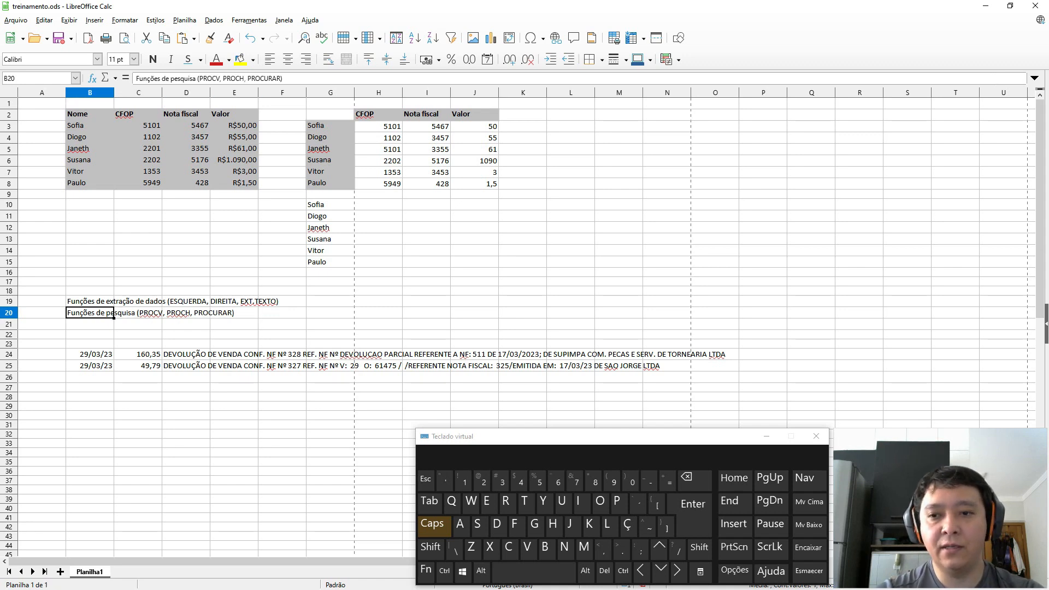
pyautogui.press('Right')
pyautogui.press('Right')
pyautogui.press('Right')
pyautogui.press('Right')
pyautogui.press('Right')
pyautogui.press('Up')
pyautogui.press('Up')
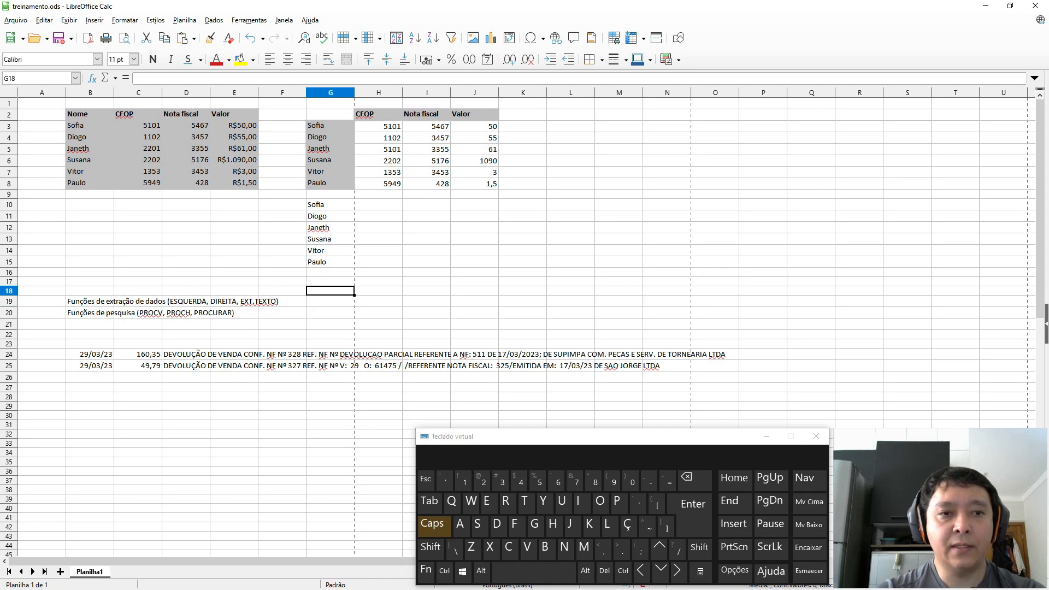
pyautogui.press('Left')
pyautogui.press('Left')
pyautogui.press('Left')
pyautogui.press('Down')
pyautogui.press('Left')
pyautogui.press('Left')
pyautogui.press('Right')
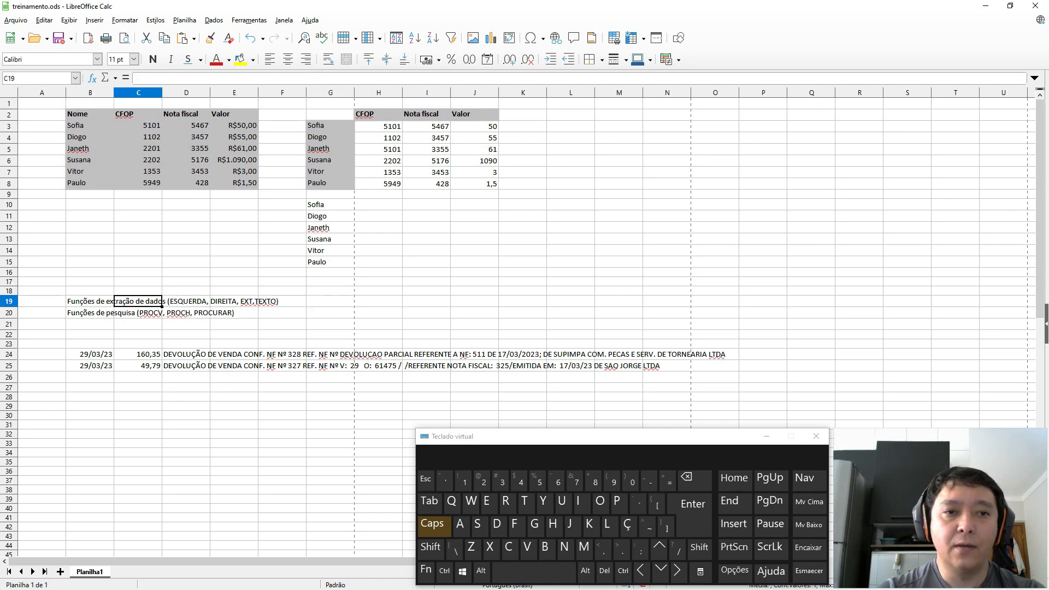
pyautogui.press('Right')
pyautogui.press('Down')
pyautogui.press('Down')
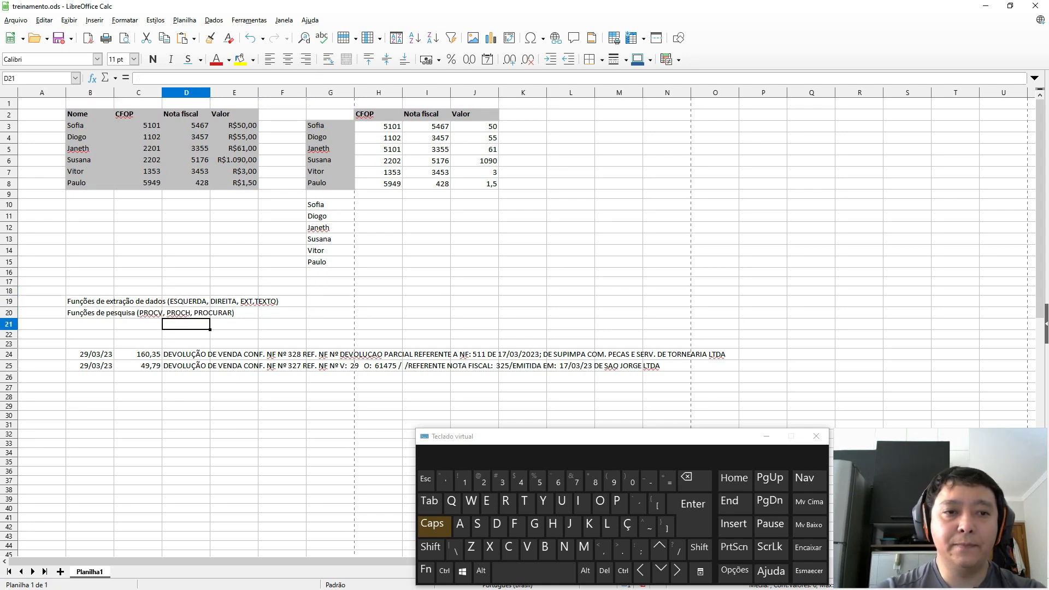
pyautogui.press('Down')
pyautogui.press('Right')
pyautogui.press('Right')
pyautogui.press('Down')
pyautogui.press('Left')
pyautogui.press('Left')
pyautogui.press('Up')
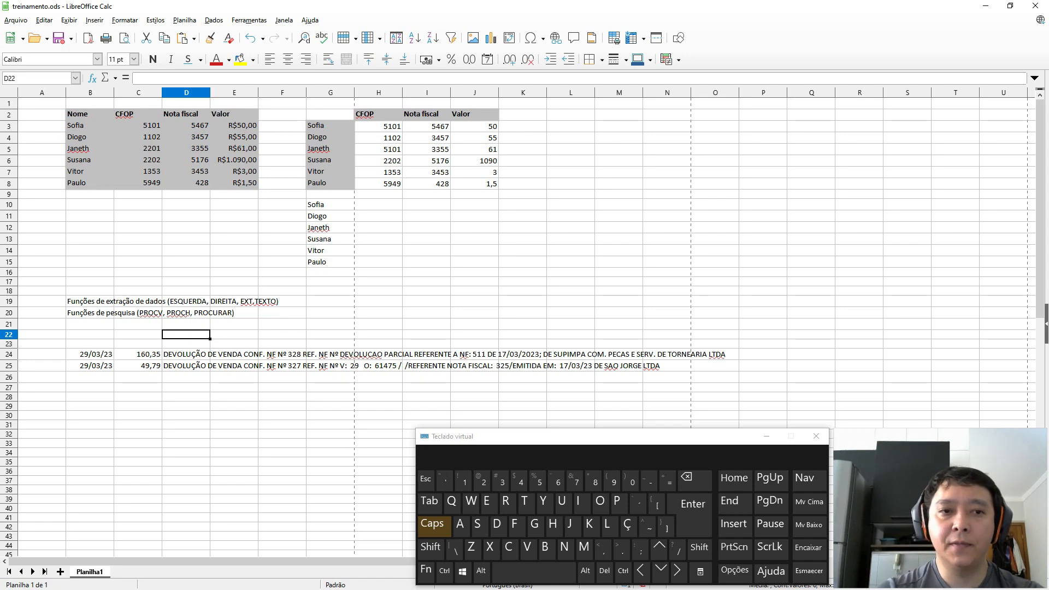
# Review the notes in rows 19 and 20 listing the data extraction and search functions.
pyautogui.press('Up')
pyautogui.press('Up')
pyautogui.press('Up')
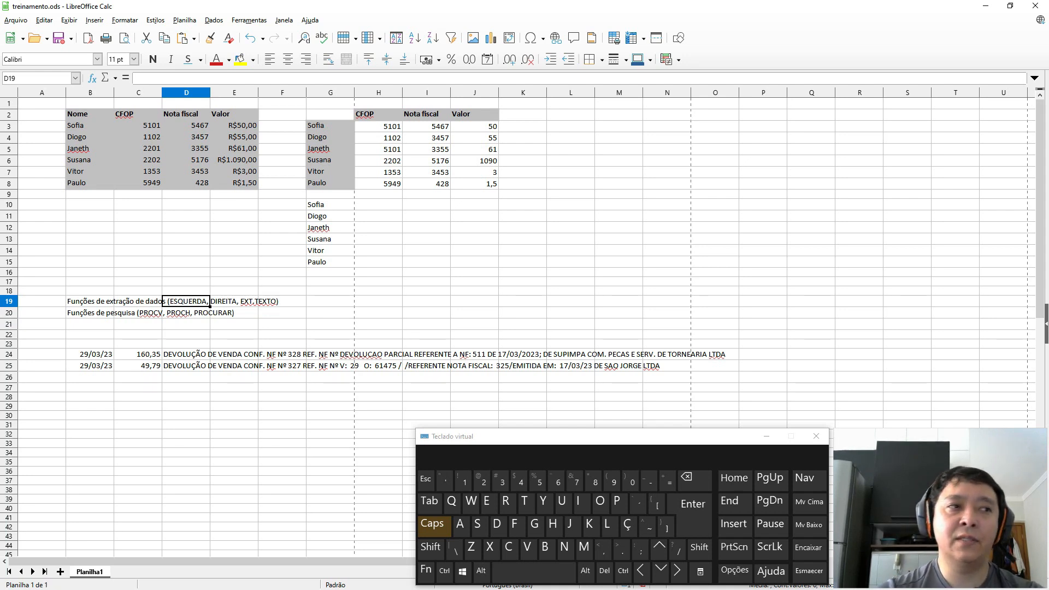
pyautogui.press('Right')
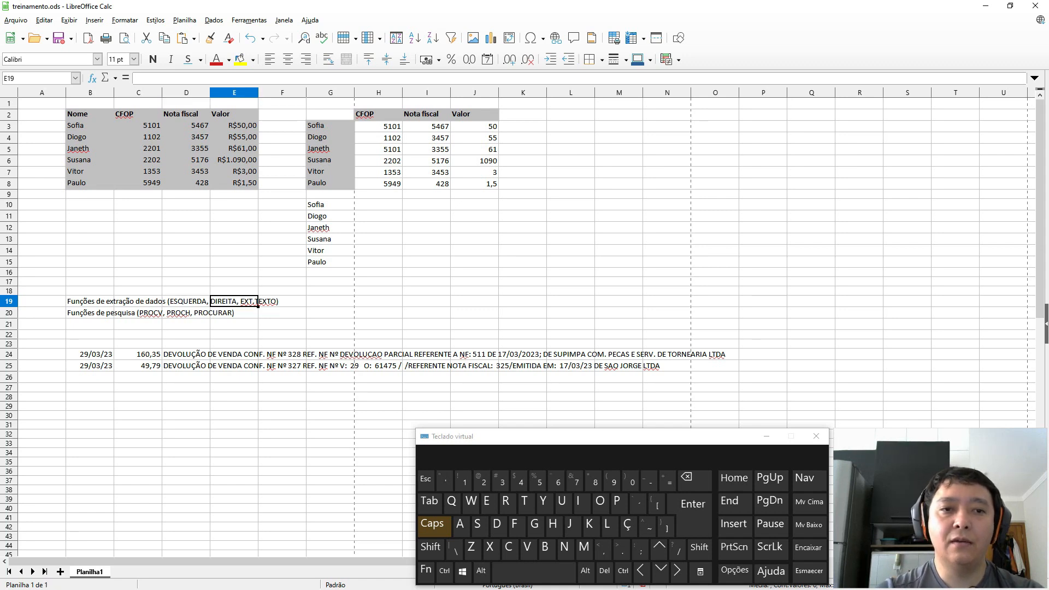
pyautogui.press('Left')
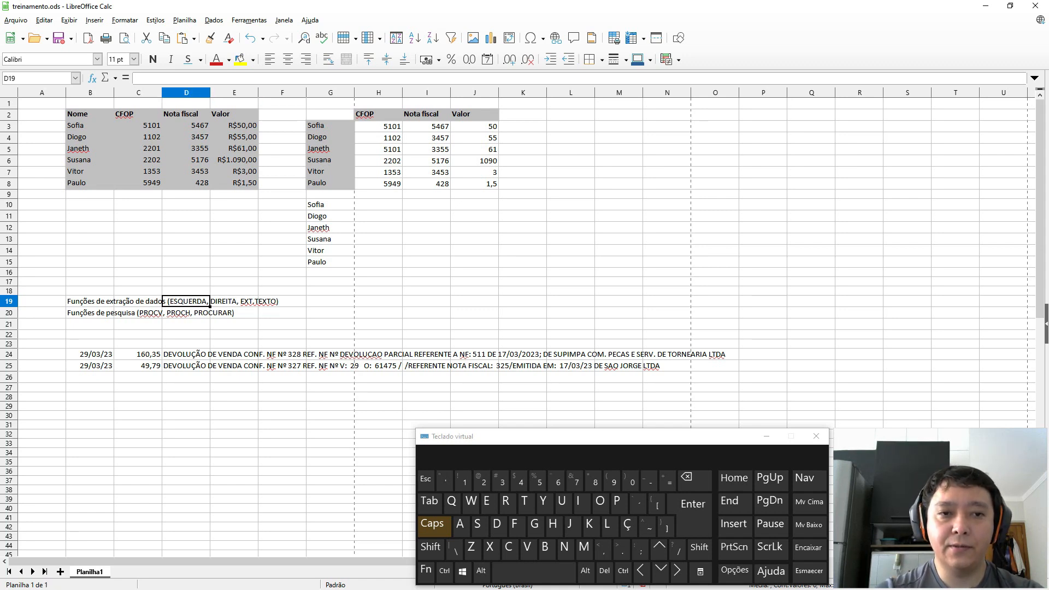
pyautogui.press('Left')
pyautogui.press('Left')
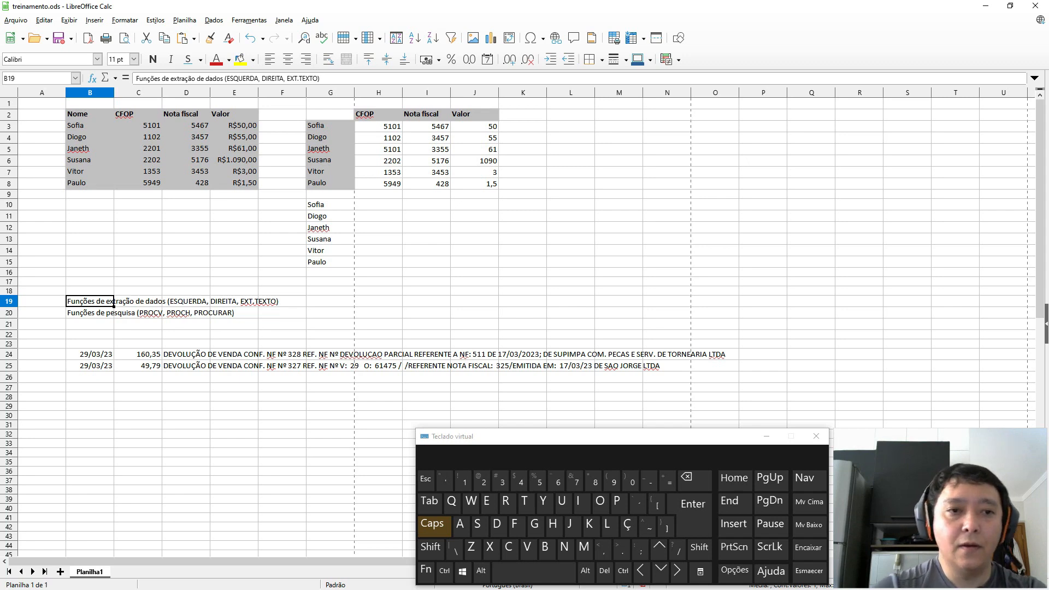
pyautogui.press('Down')
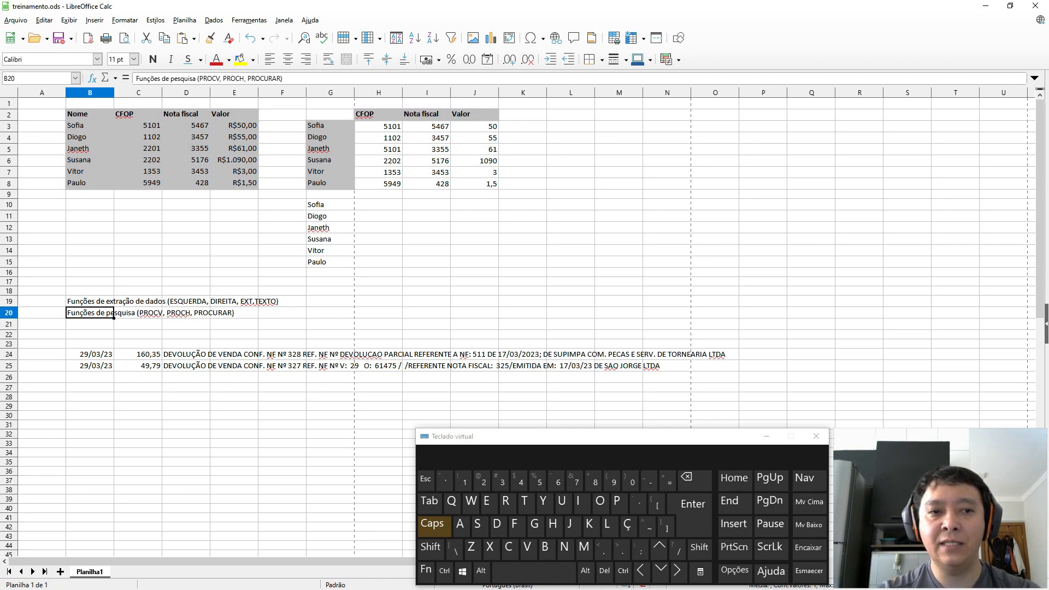
# Enter =ESQUERDA(D24;20) in cell E24 to extract the first 20 characters of the description in D24.
pyautogui.press('Right')
pyautogui.press('Down')
pyautogui.press('Down')
pyautogui.press('Right')
pyautogui.press('Down')
pyautogui.press('Down')
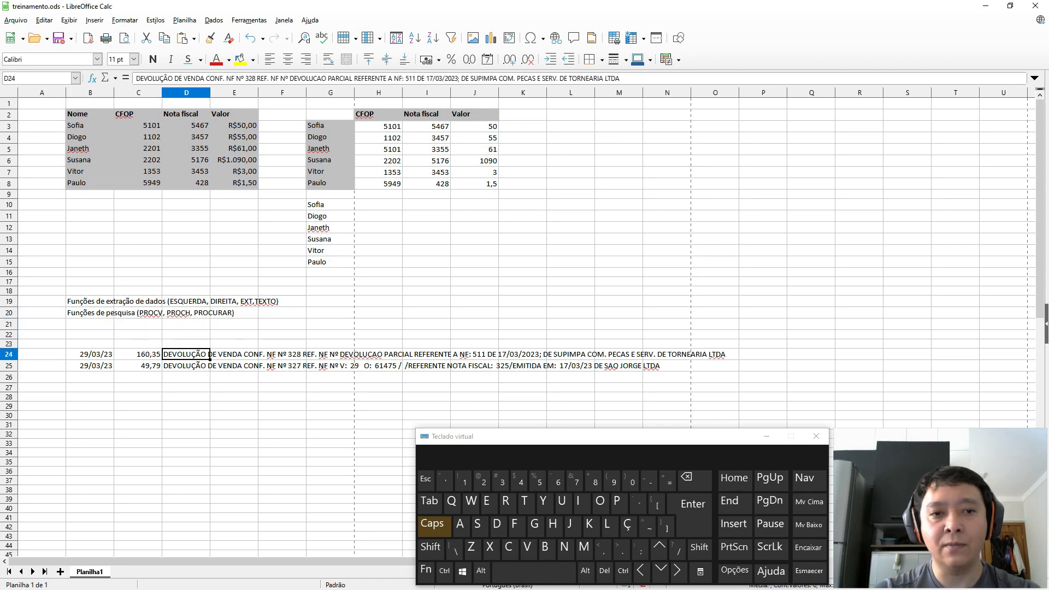
pyautogui.press('Right')
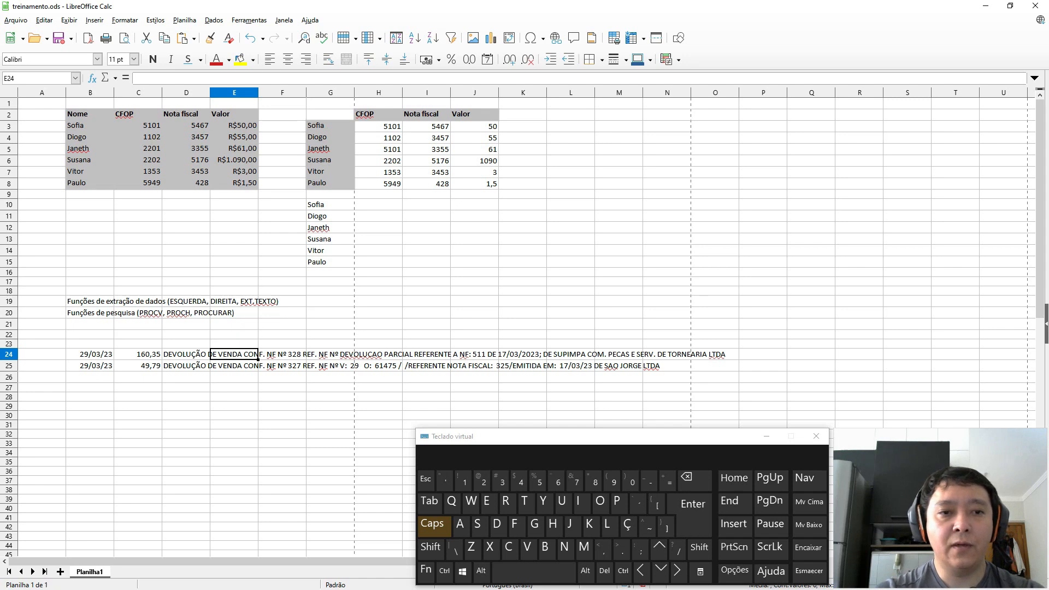
pyautogui.write('=E')
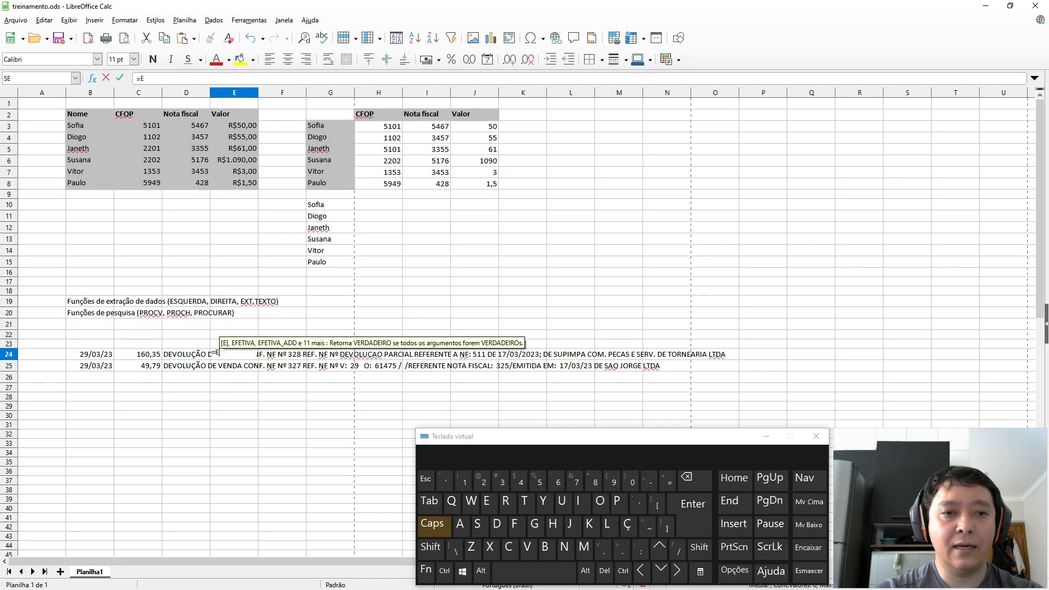
pyautogui.write('SQUERDA(')
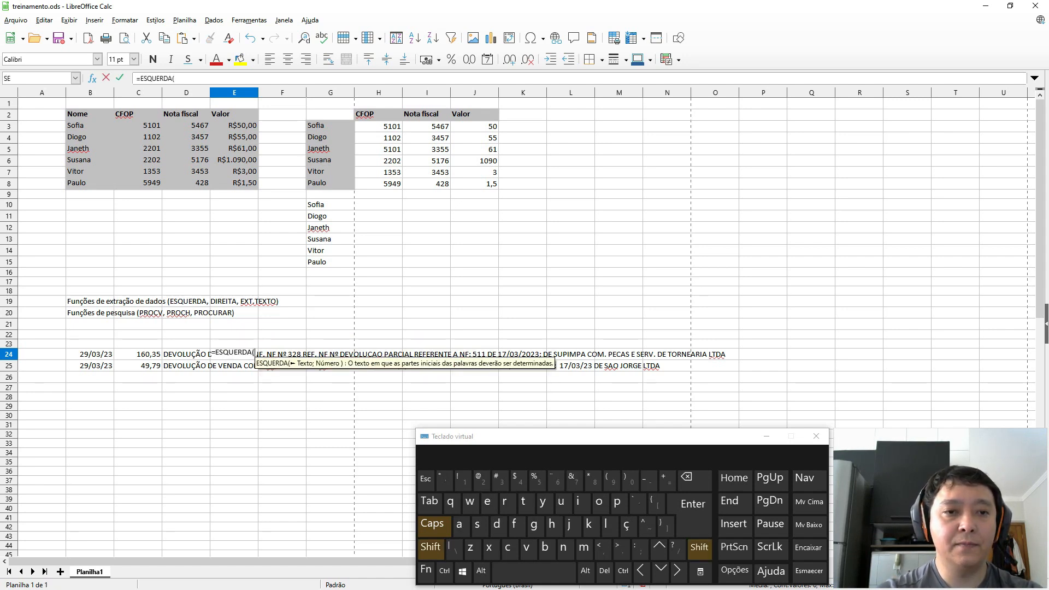
pyautogui.press('Left')
pyautogui.press('Left')
pyautogui.press('Right')
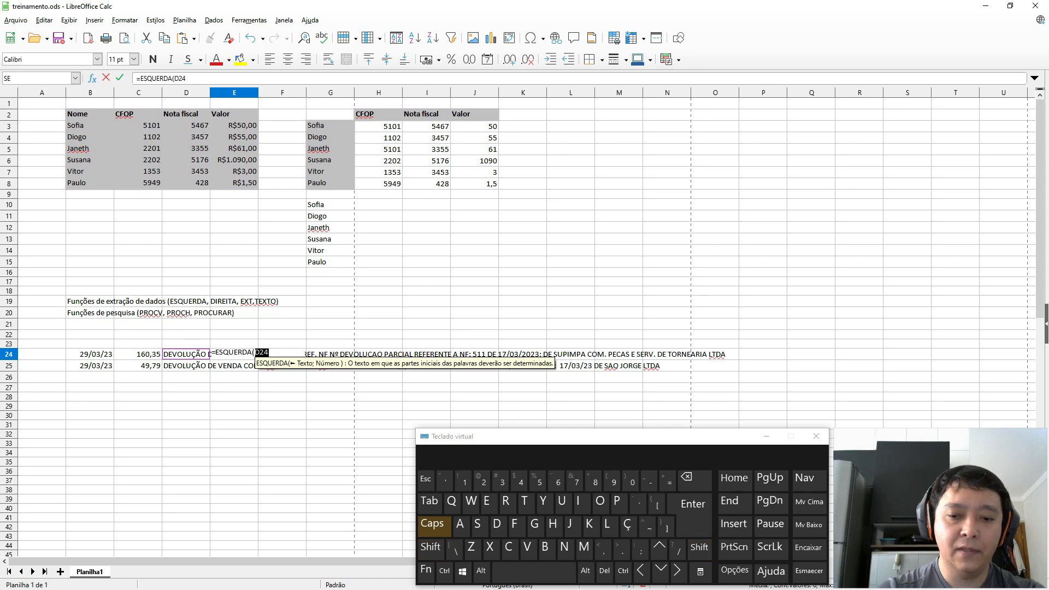
pyautogui.write(';')
pyautogui.press('Down')
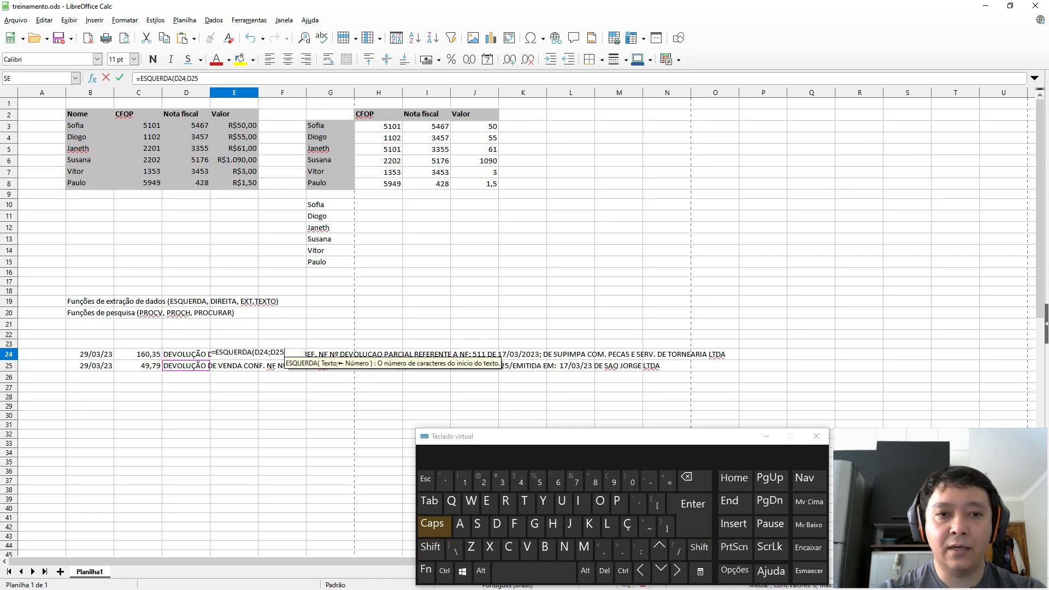
pyautogui.press('BackSpace')
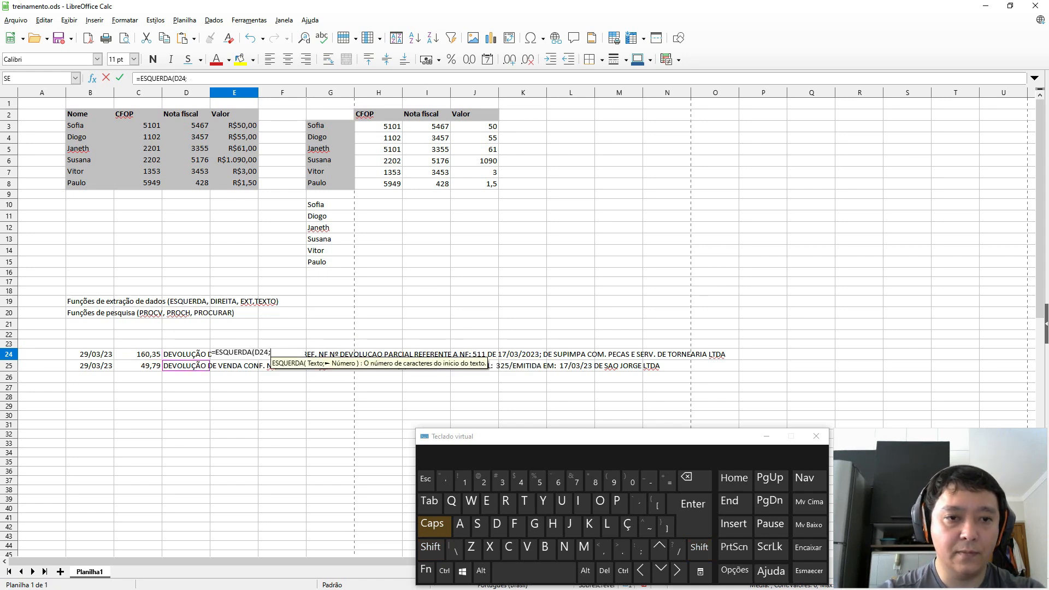
pyautogui.press('Down')
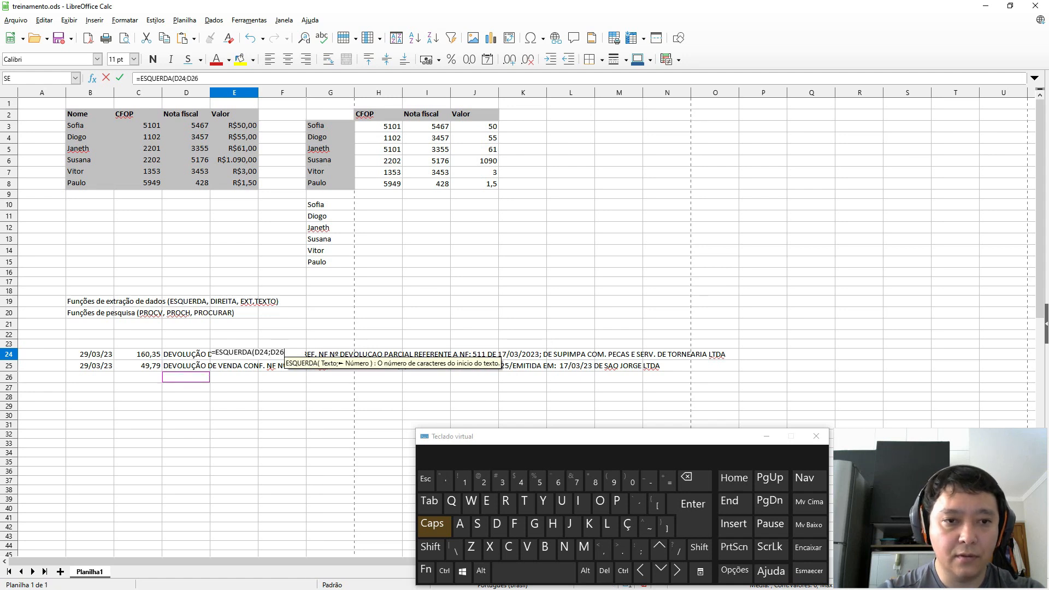
pyautogui.press('BackSpace')
pyautogui.write('D')
pyautogui.press('BackSpace')
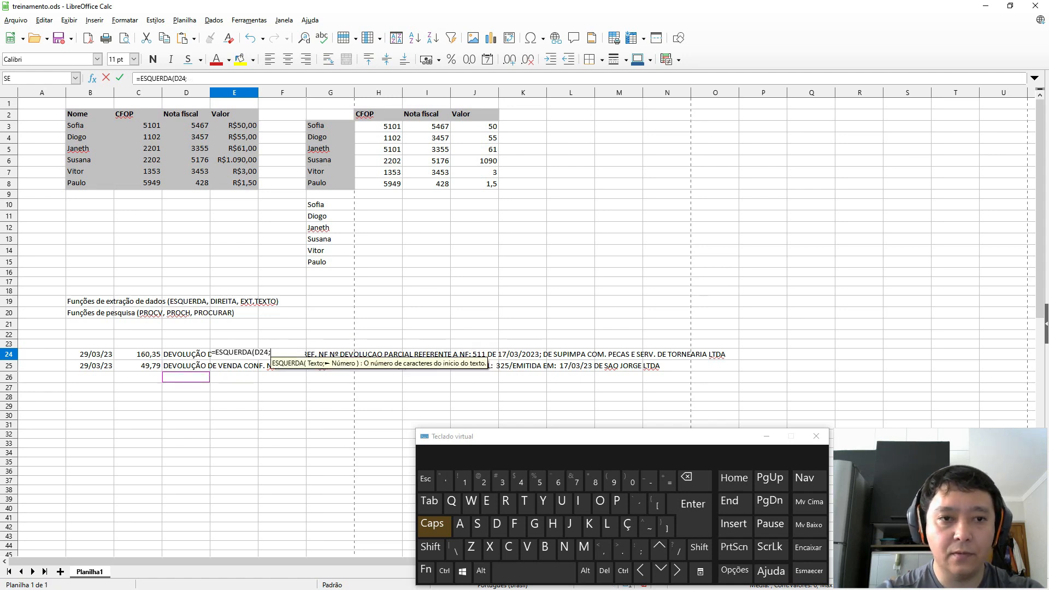
pyautogui.write('20')
pyautogui.press('Return')
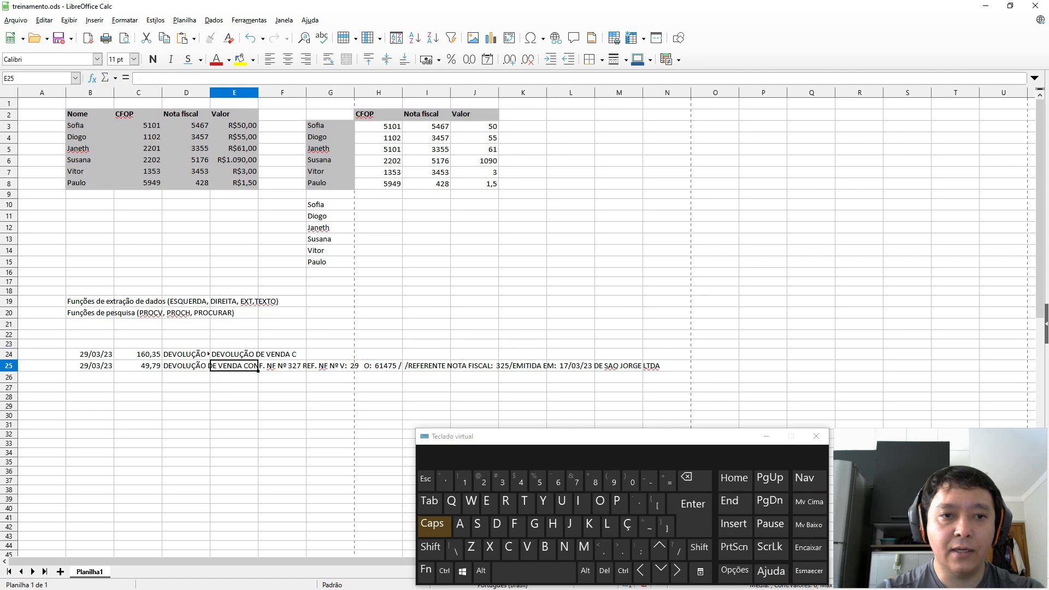
# Copy the ESQUERDA formula from E24 into E25.
pyautogui.press('Up')
pyautogui.hotkey('ctrl', 'c')
pyautogui.press('Down')
pyautogui.hotkey('ctrl', 'v')
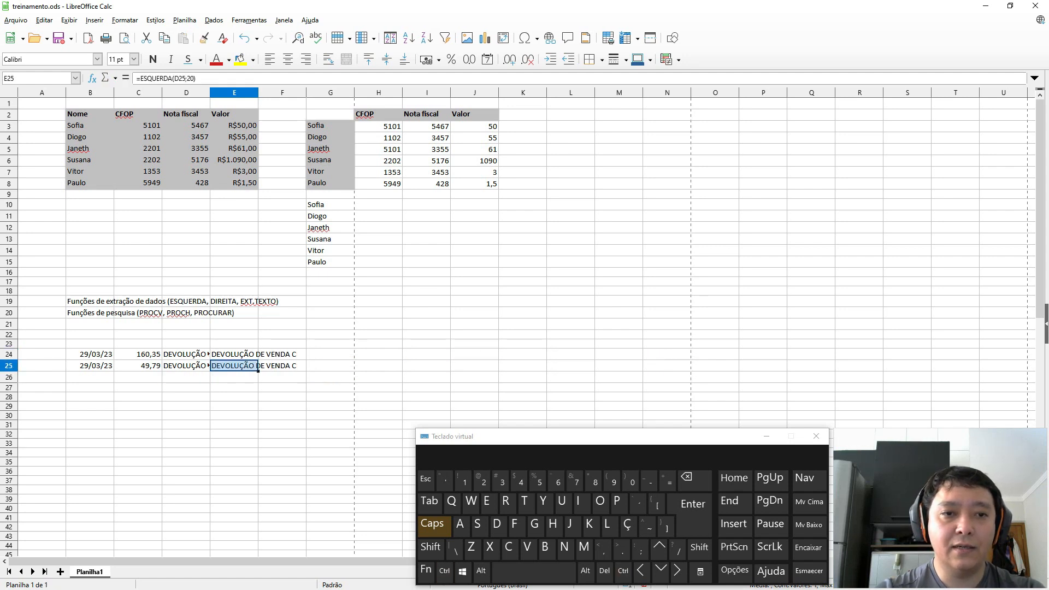
# Set the character count of the ESQUERDA formula in E24 to 30 and copy the formula into E25.
pyautogui.press('Up')
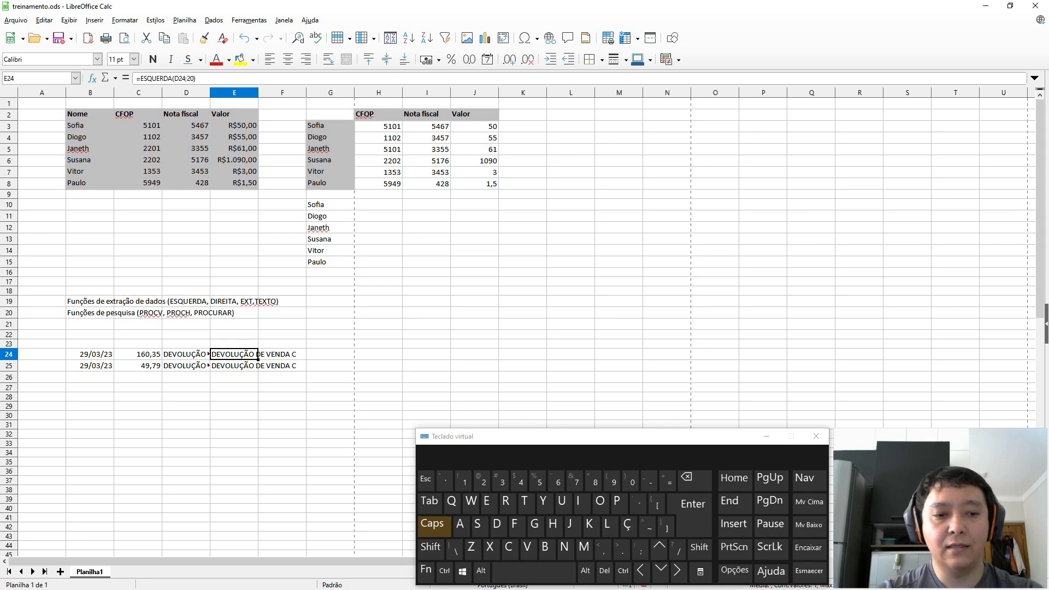
pyautogui.press('F2')
pyautogui.press('Left')
pyautogui.hotkey('shift', 'Left')
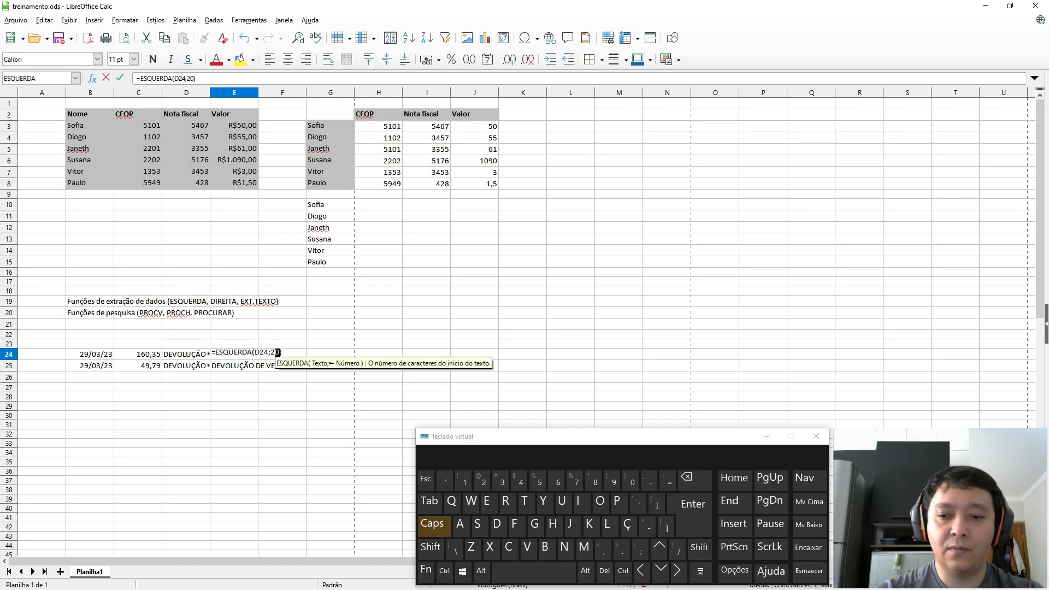
pyautogui.write('3')
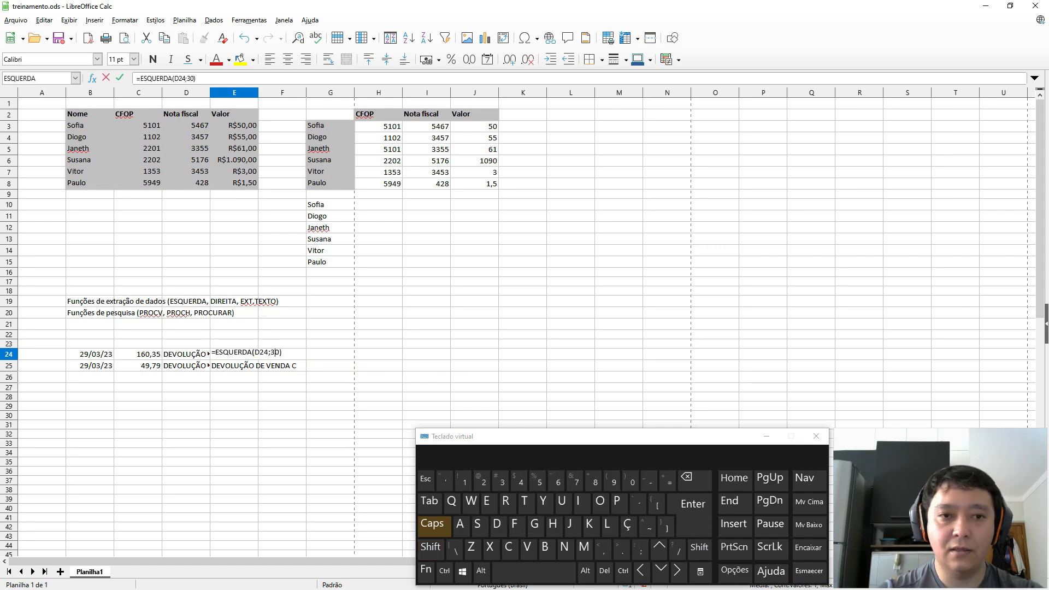
pyautogui.press('Return')
pyautogui.hotkey('ctrl', 'c')
pyautogui.press('Down')
pyautogui.hotkey('shift', 'Down')
pyautogui.press('Return')
pyautogui.press('Return')
pyautogui.press('Up')
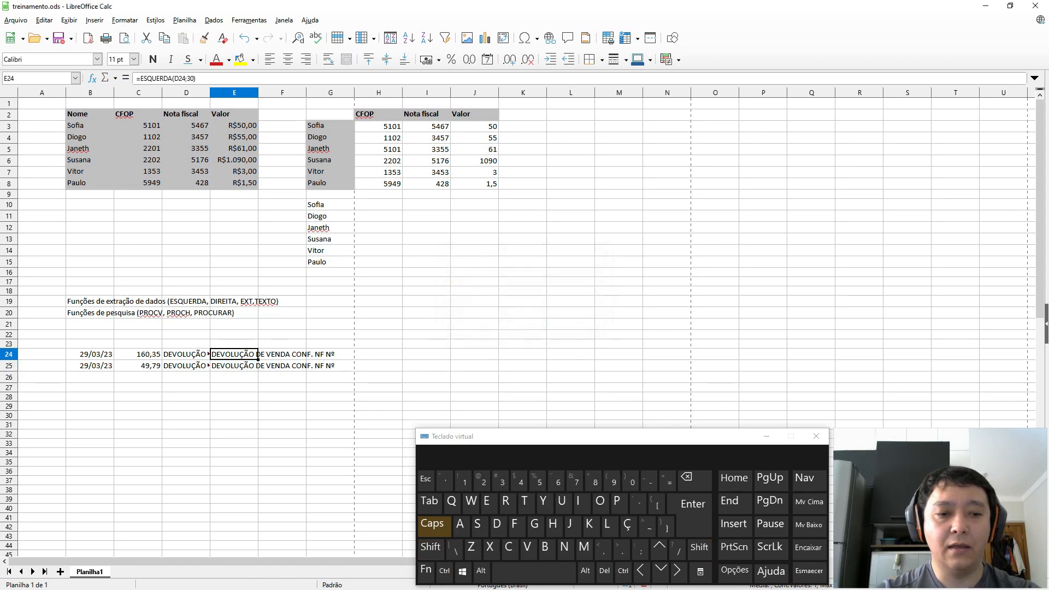
# Raise the character count of the ESQUERDA formula in E24 to 33 and finally to 34.
pyautogui.hotkey('ctrl', 'Left')
pyautogui.press('Right')
pyautogui.press('Right')
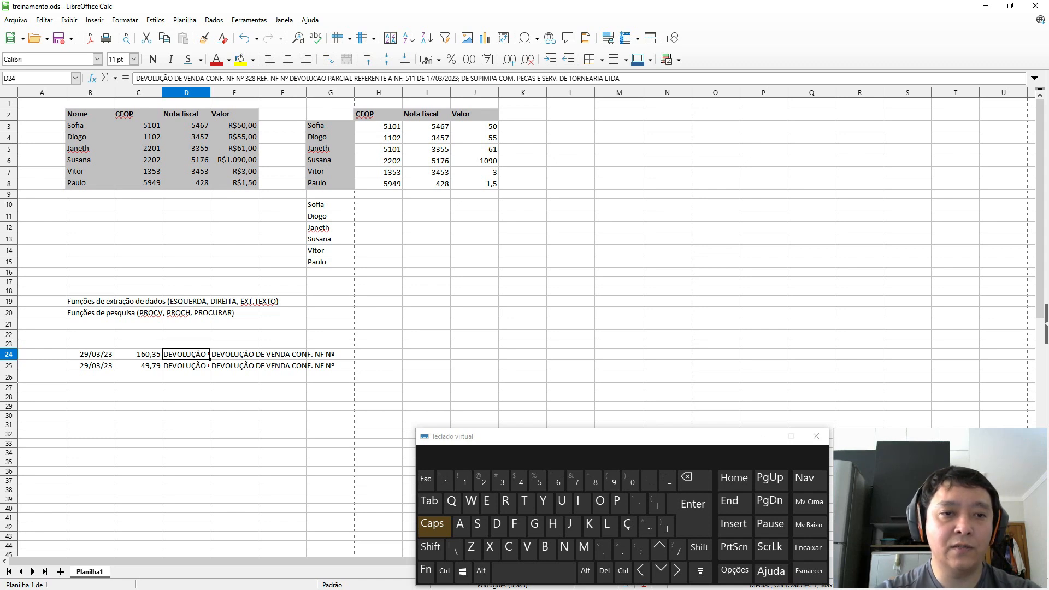
pyautogui.press('Right')
pyautogui.press('F2')
pyautogui.press('BackSpace')
pyautogui.write('3')
pyautogui.press('Return')
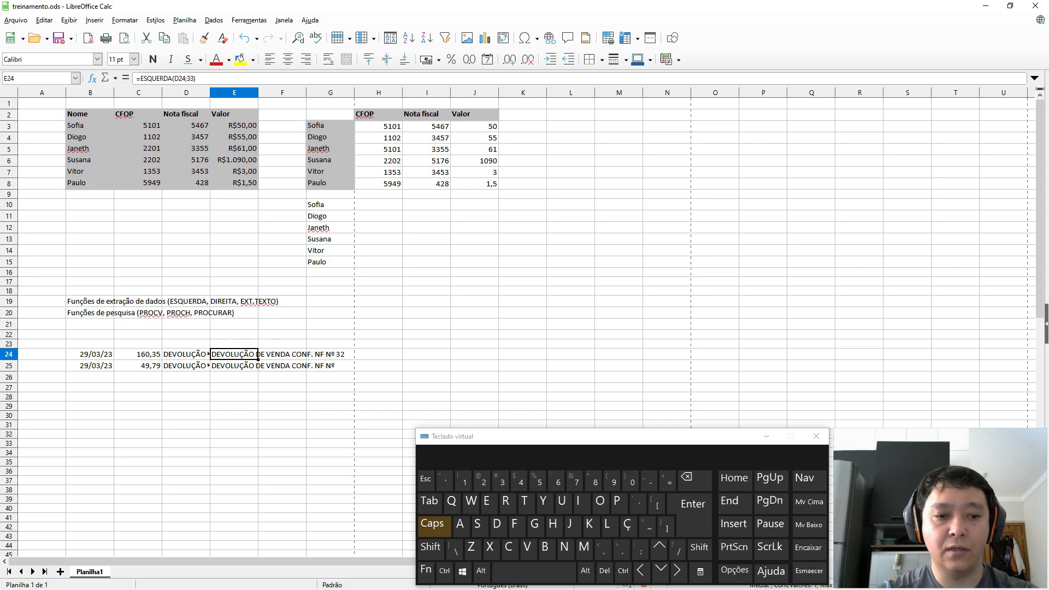
pyautogui.press('F2')
pyautogui.press('BackSpace')
pyautogui.write('4')
pyautogui.press('Return')
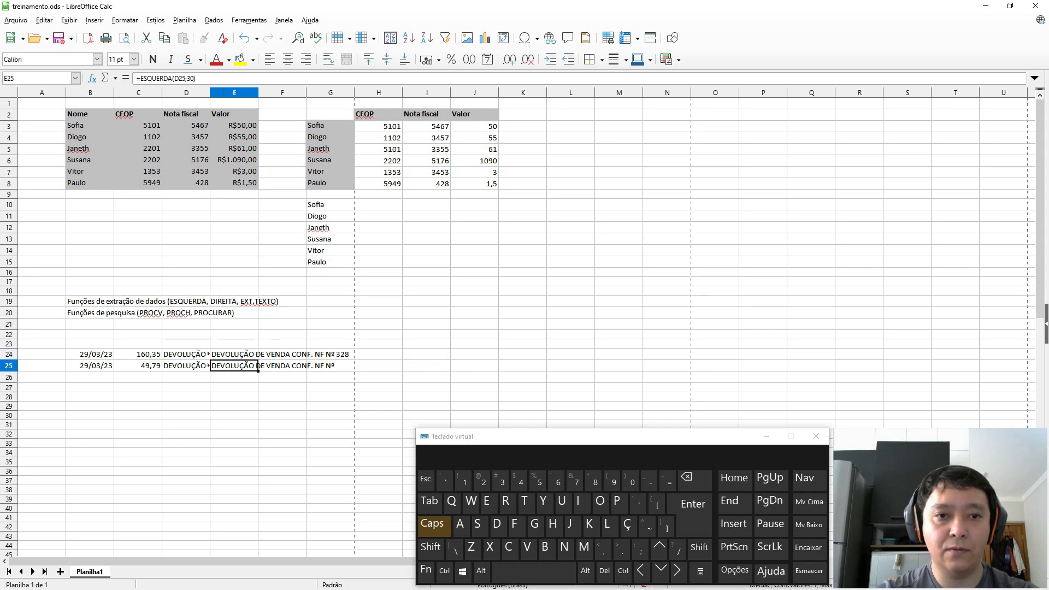
# Copy the 34-character ESQUERDA formula from E24 into E25.
pyautogui.press('Up')
pyautogui.hotkey('ctrl', 'c')
pyautogui.press('Down')
pyautogui.hotkey('ctrl', 'v')
pyautogui.press('Return')
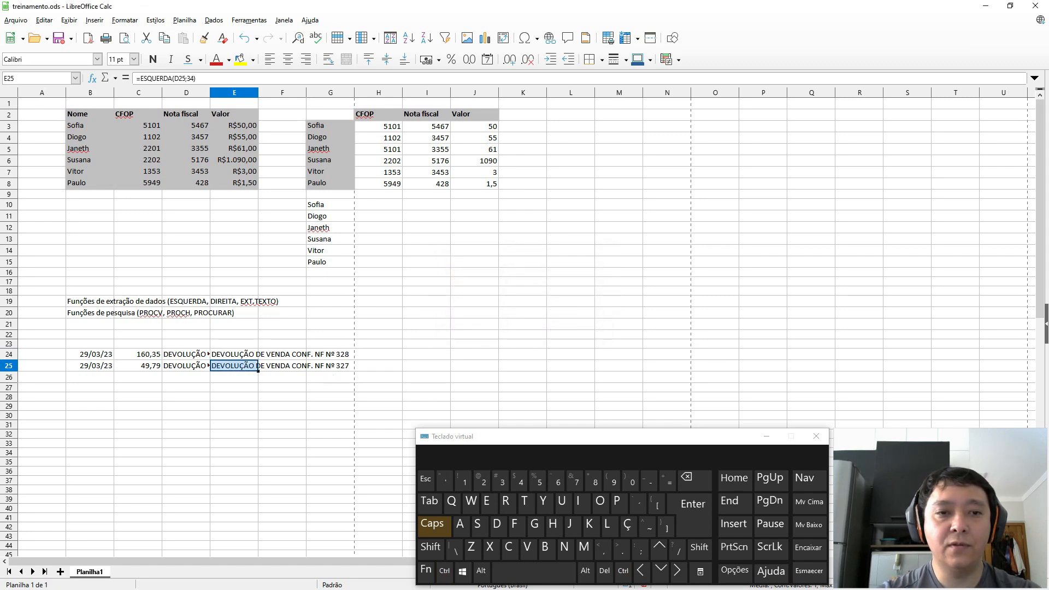
# Widen column D to fit the full description texts in D24 and D25.
pyautogui.press('Up')
pyautogui.press('Right')
pyautogui.press('Right')
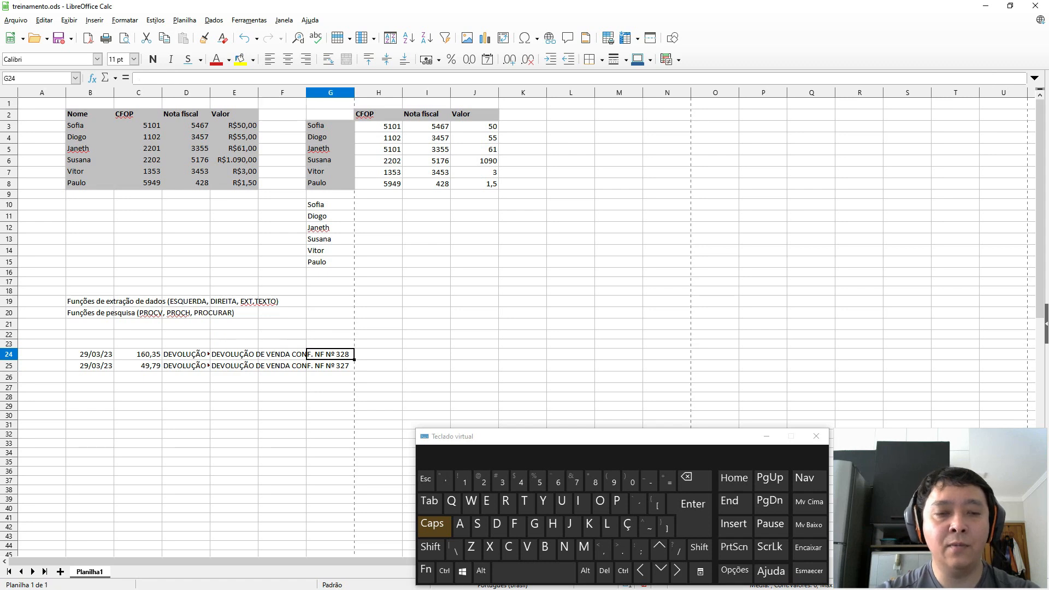
pyautogui.press('Left')
pyautogui.press('Left')
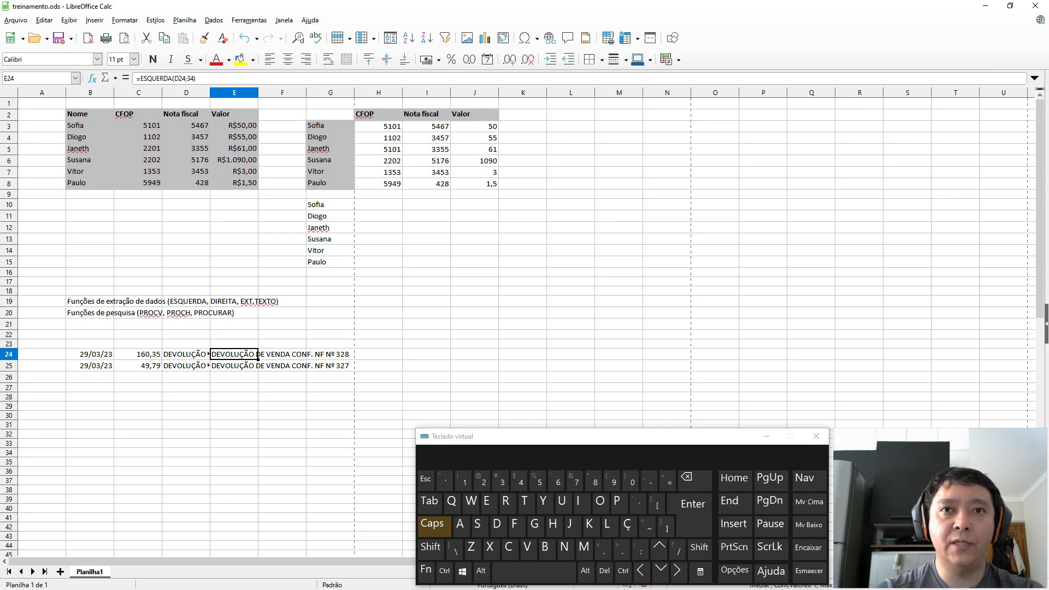
pyautogui.press('Up')
pyautogui.press('Down')
pyautogui.press('Left')
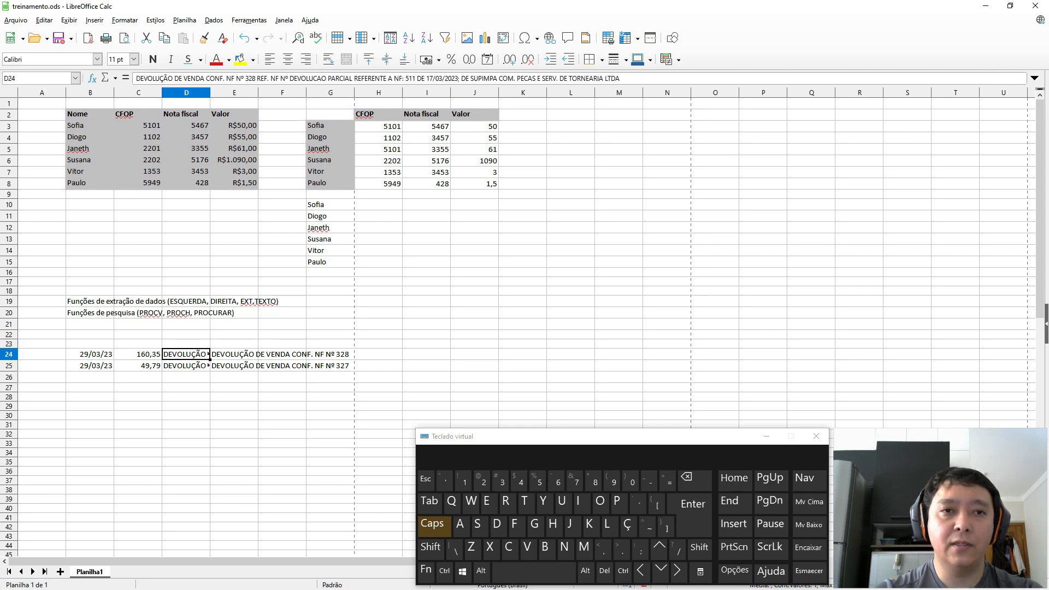
pyautogui.hotkey('alt', 'shift', 'Right')
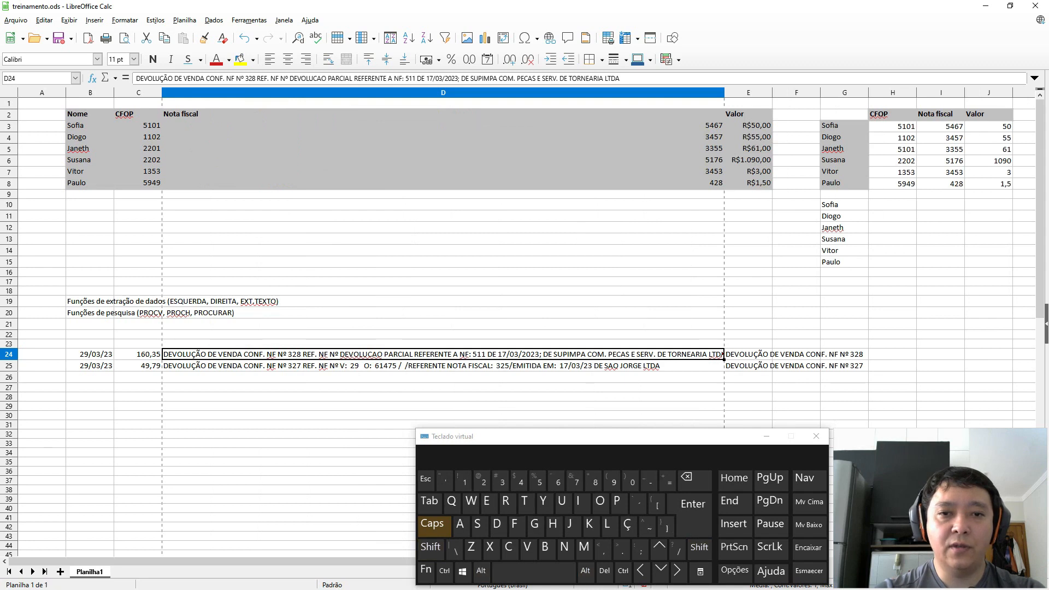
pyautogui.press('Down')
pyautogui.press('Up')
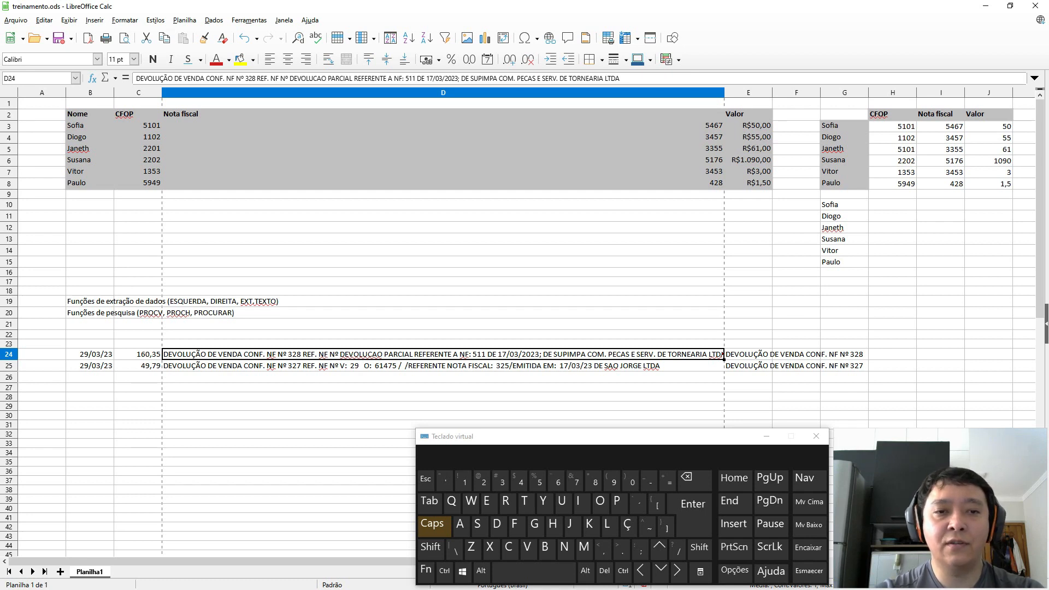
pyautogui.press('Right')
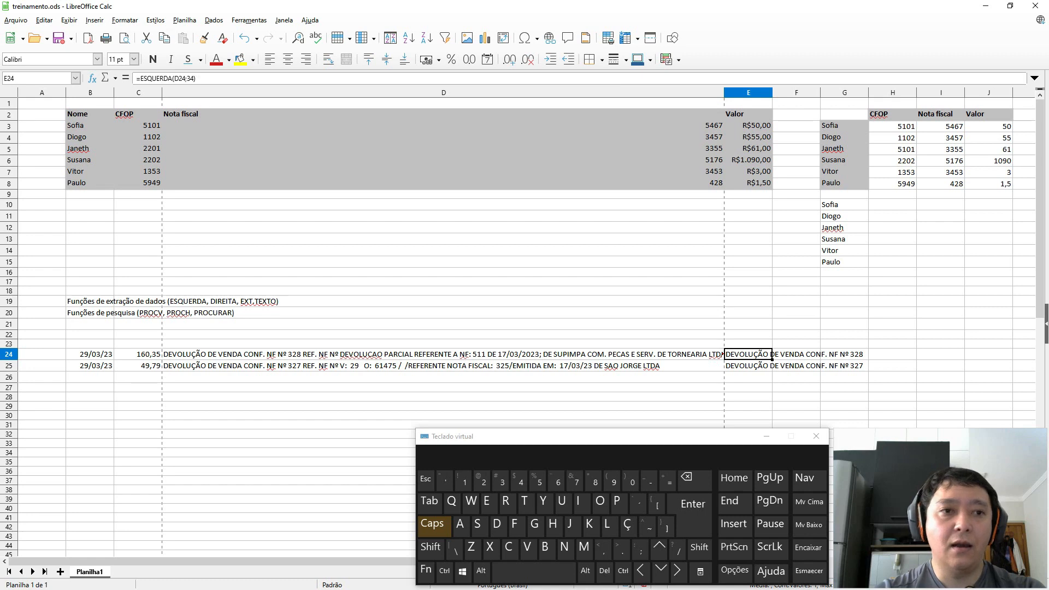
pyautogui.press('Left')
pyautogui.press('Left')
pyautogui.press('Right')
pyautogui.press('Right')
pyautogui.press('Right')
pyautogui.press('Left')
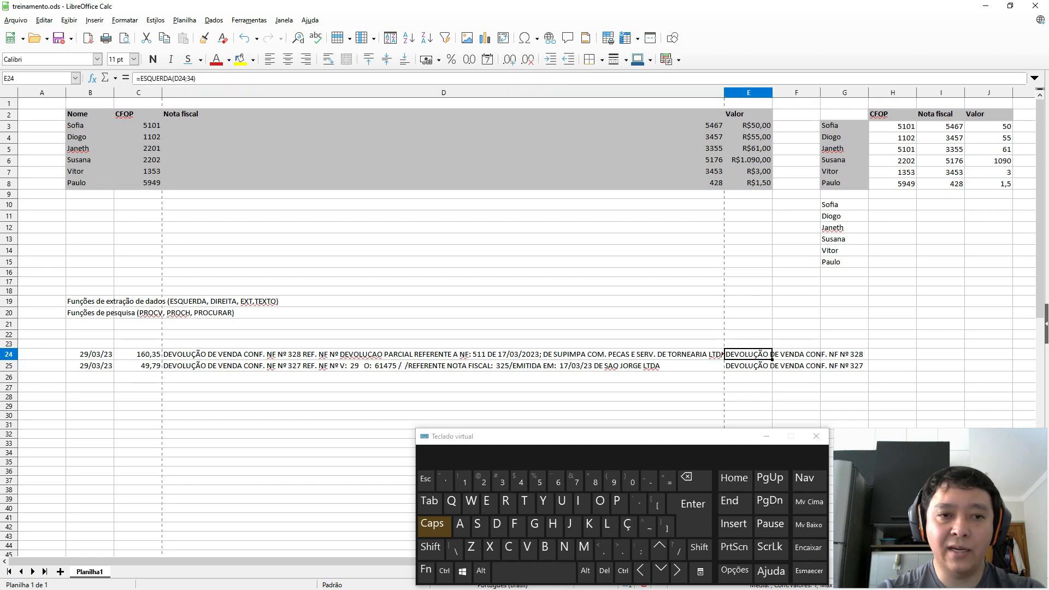
pyautogui.press('Up')
pyautogui.press('Down')
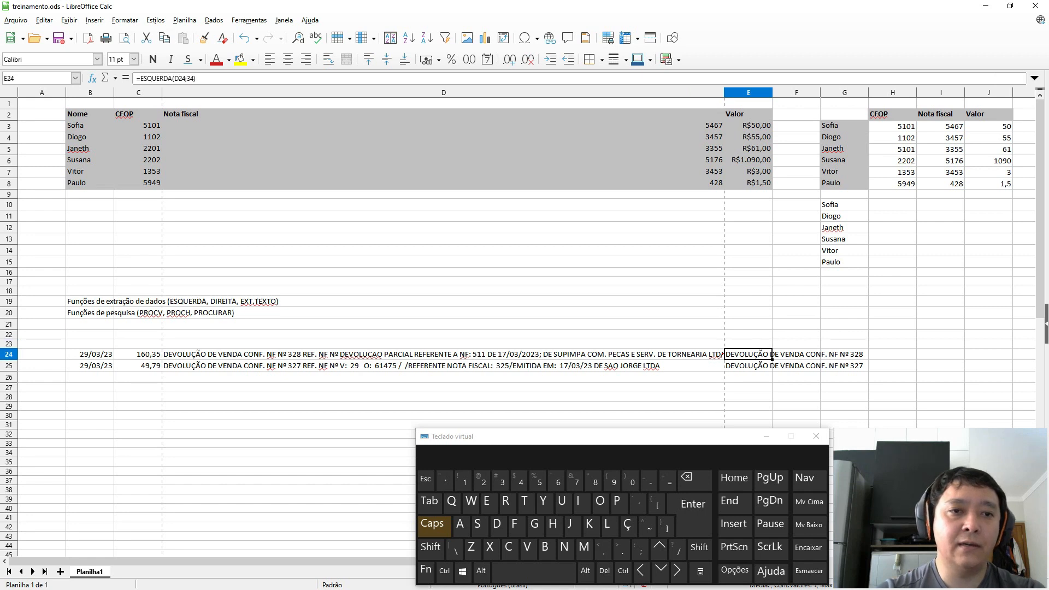
pyautogui.press('Up')
pyautogui.click(770, 354)
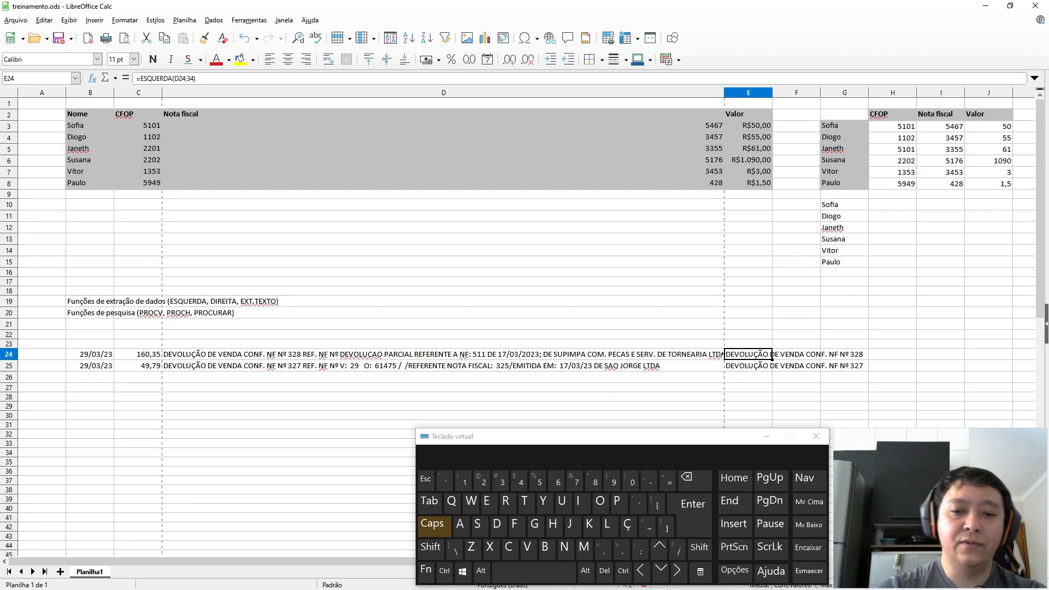
pyautogui.press('Right')
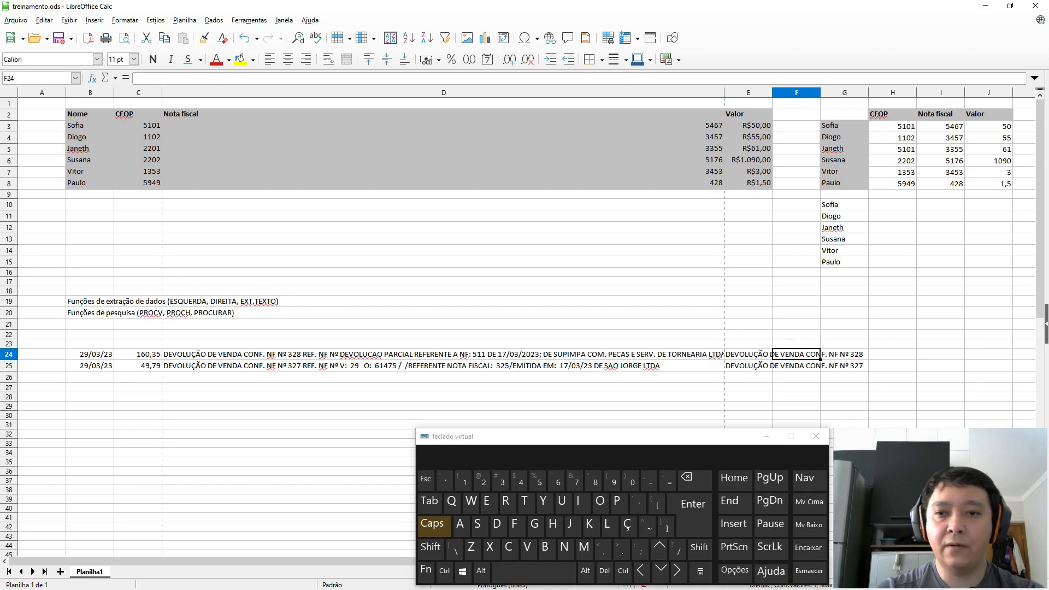
pyautogui.press('Left')
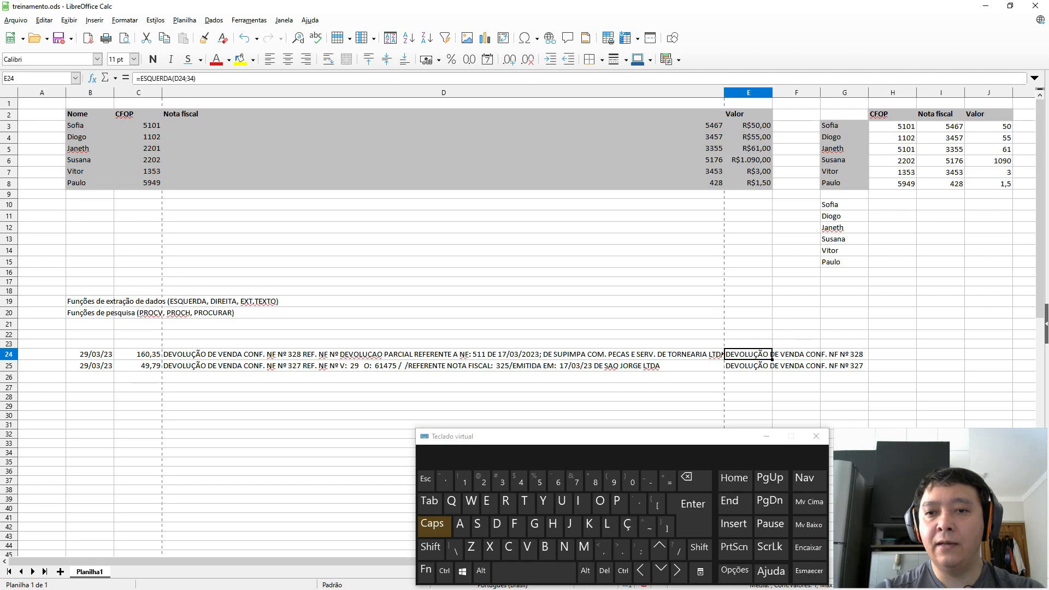
pyautogui.press('Right')
pyautogui.press('Left')
# Enter a DIREITA formula in F24 that extracts the last 3 characters of E24.
pyautogui.press('Right')
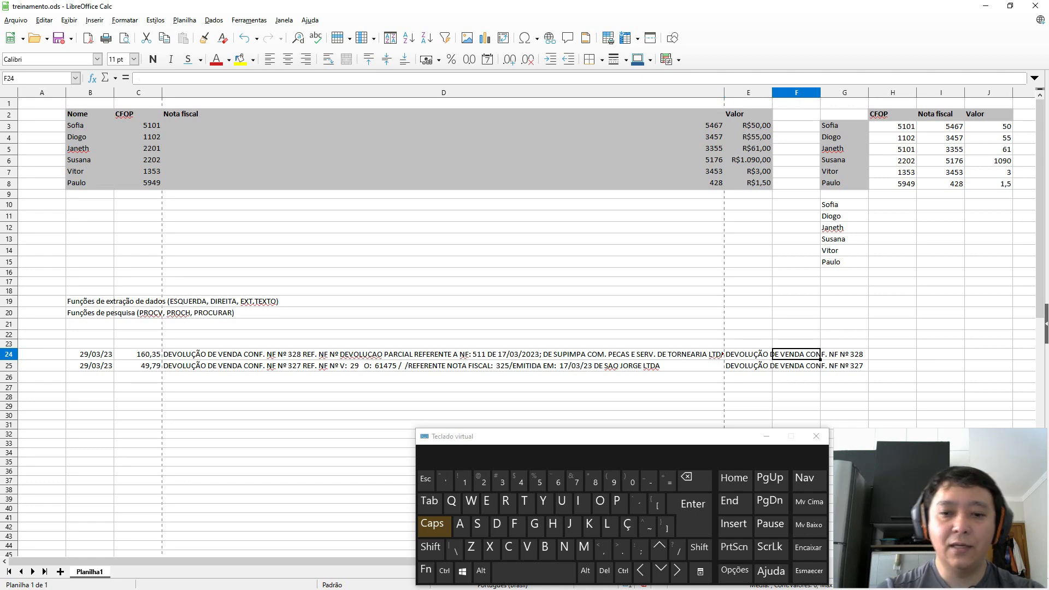
pyautogui.write('=')
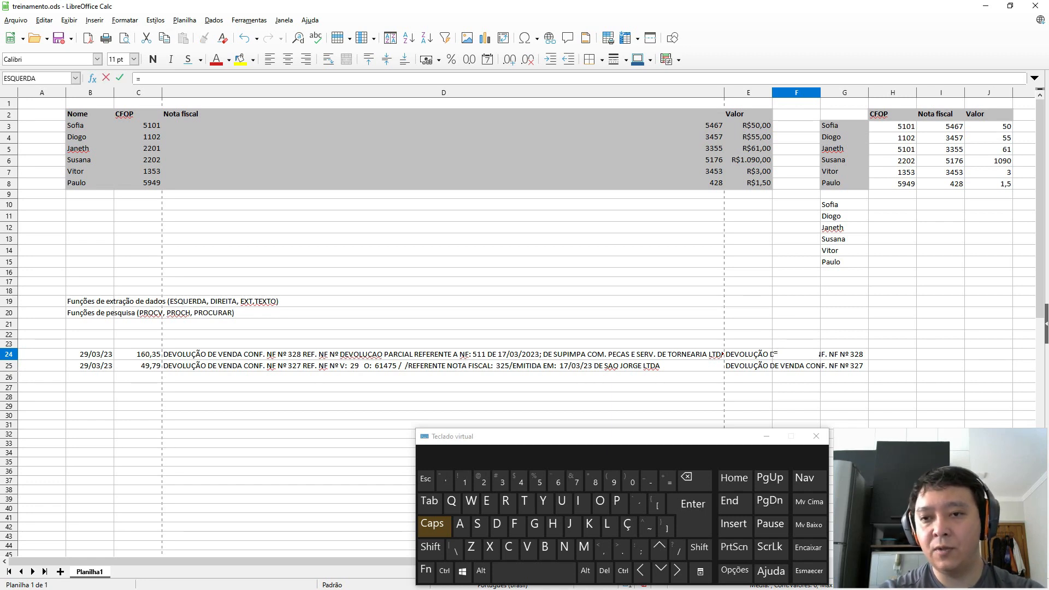
pyautogui.write('DIREIT')
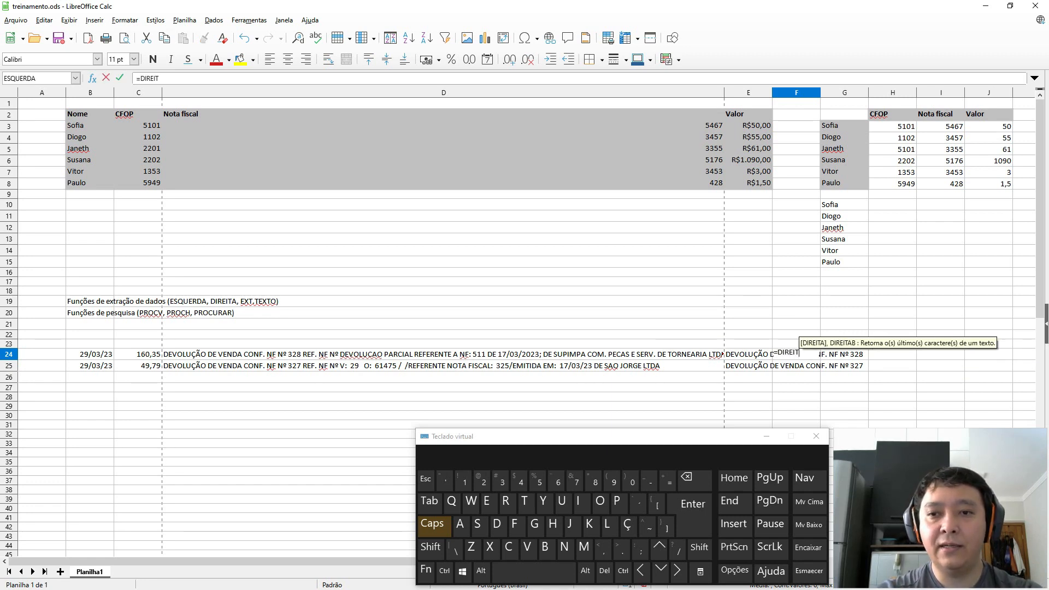
pyautogui.write('A(')
pyautogui.press('Left')
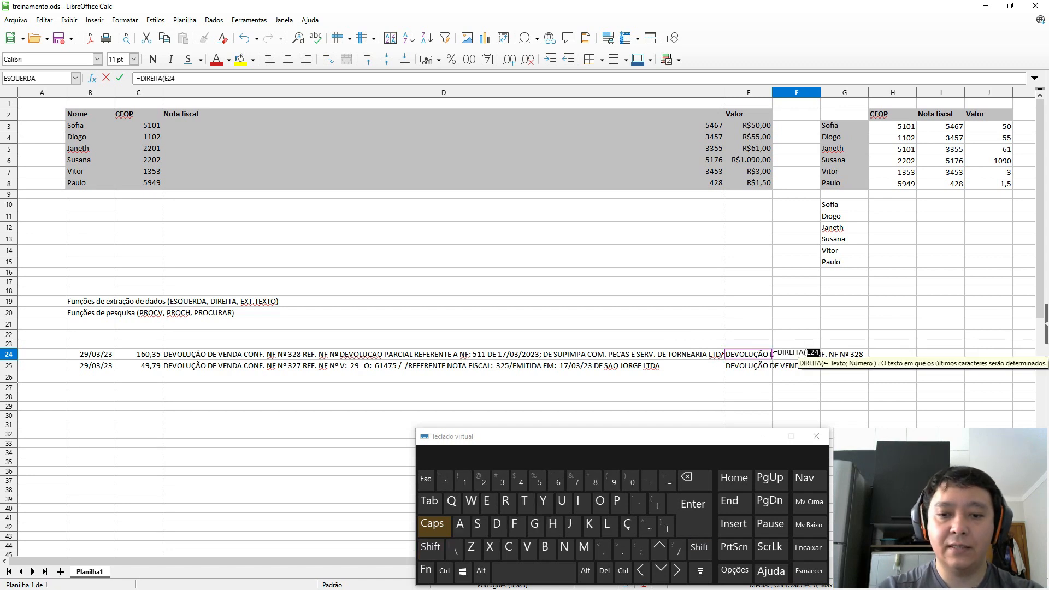
pyautogui.write(';')
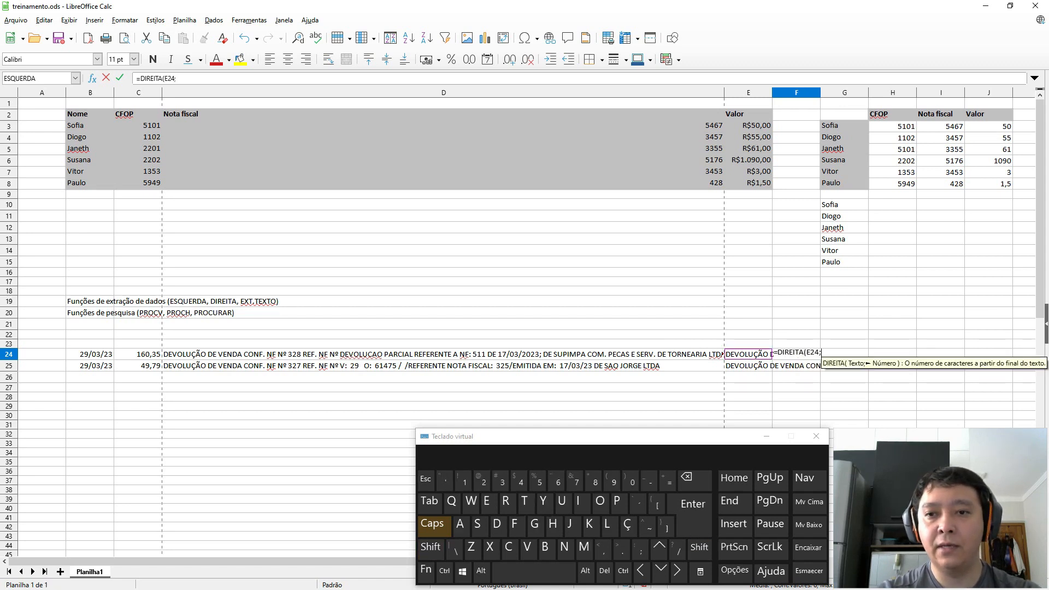
pyautogui.write('3')
pyautogui.press('Return')
# Copy the DIREITA formula from F24 into F25.
pyautogui.press('Up')
pyautogui.hotkey('ctrl', 'c')
pyautogui.press('Down')
pyautogui.hotkey('ctrl', 'v')
pyautogui.press('Escape')
pyautogui.press('Up')
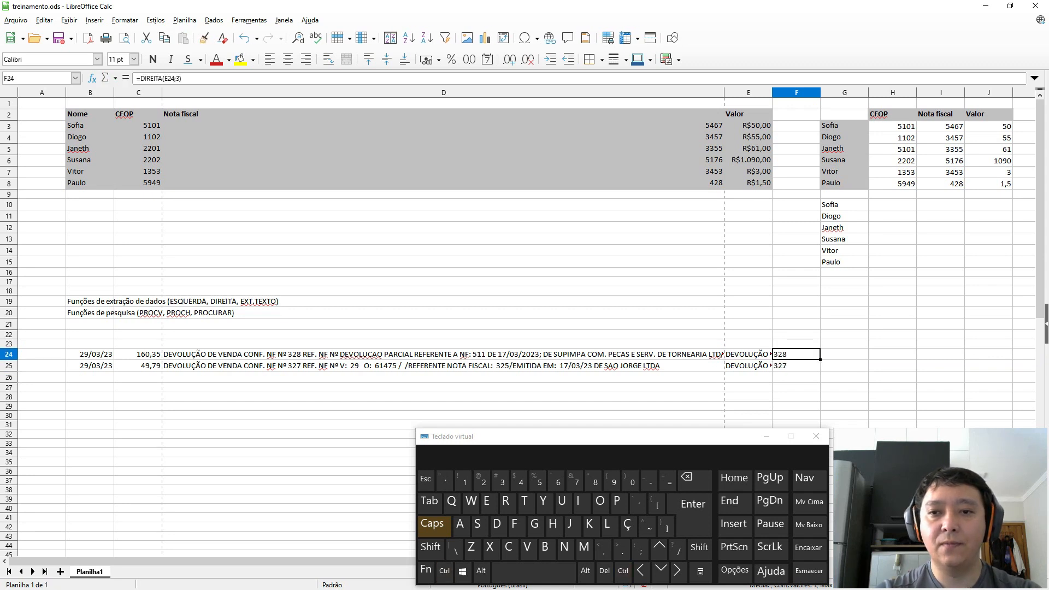
# Nest the ESQUERDA formula in E24 inside DIREITA with 3 characters, giving =DIREITA(ESQUERDA(D24;34);3).
pyautogui.press('Left')
pyautogui.press('Right')
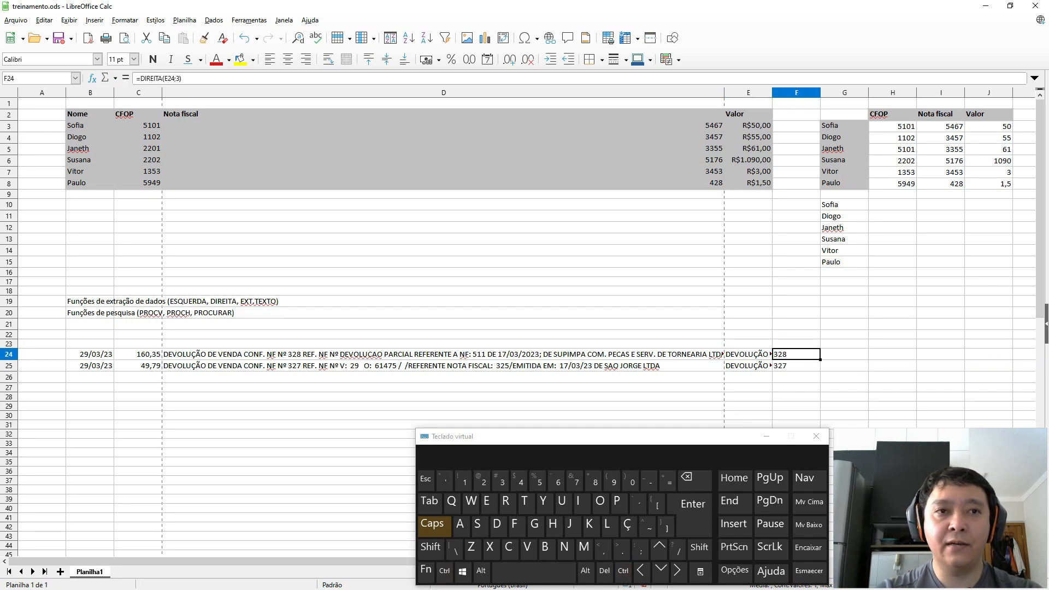
pyautogui.press('Left')
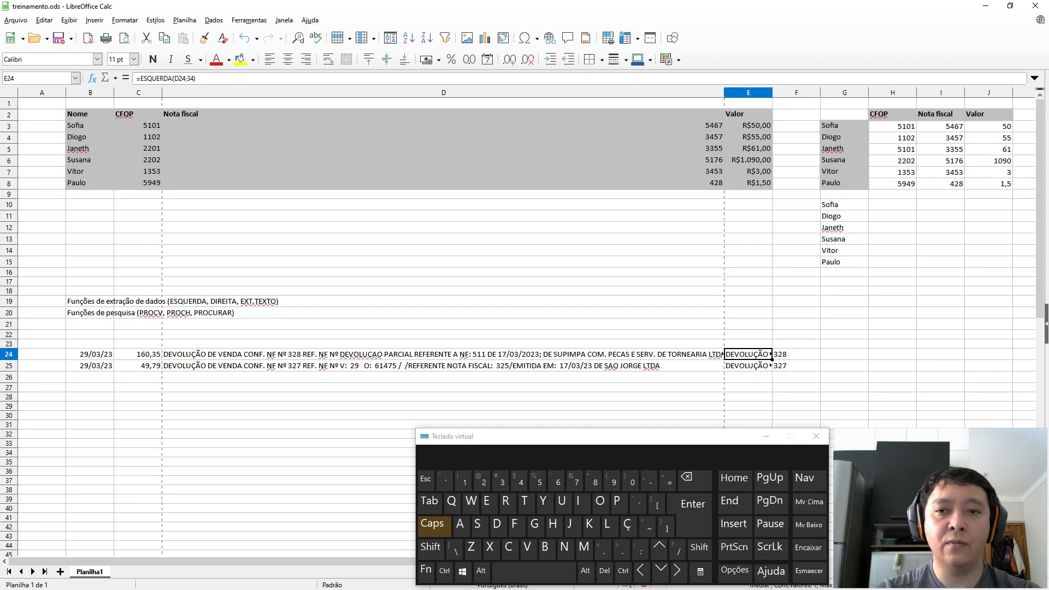
pyautogui.press('F2')
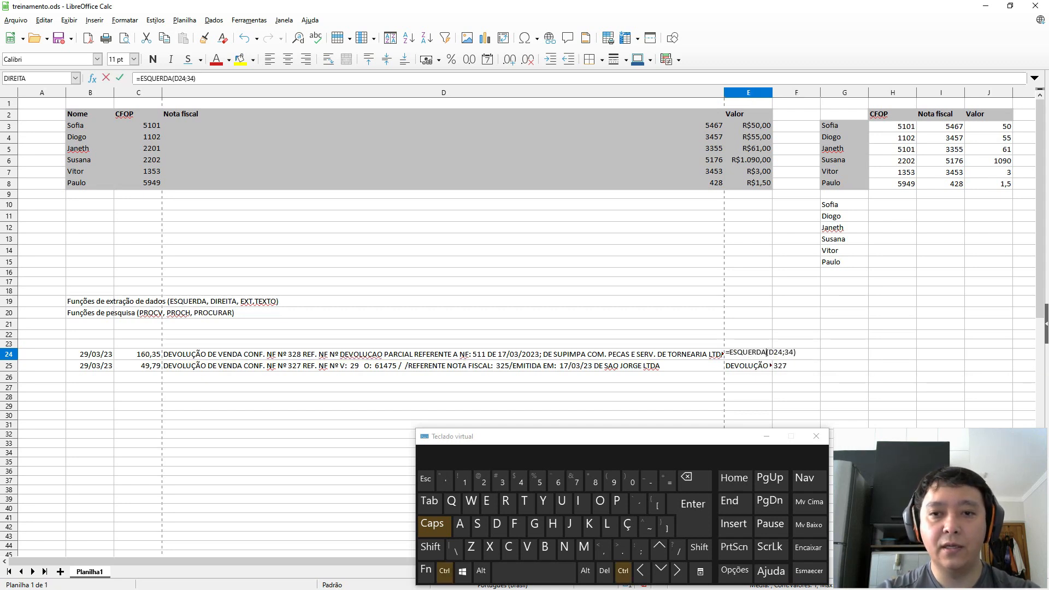
pyautogui.write('DIREITA')
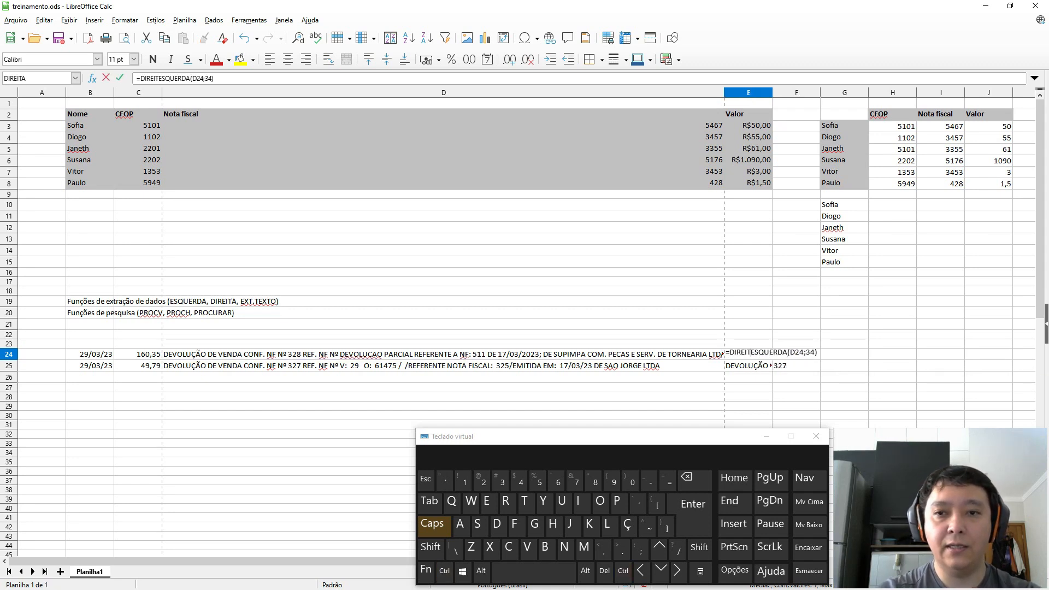
pyautogui.write('(')
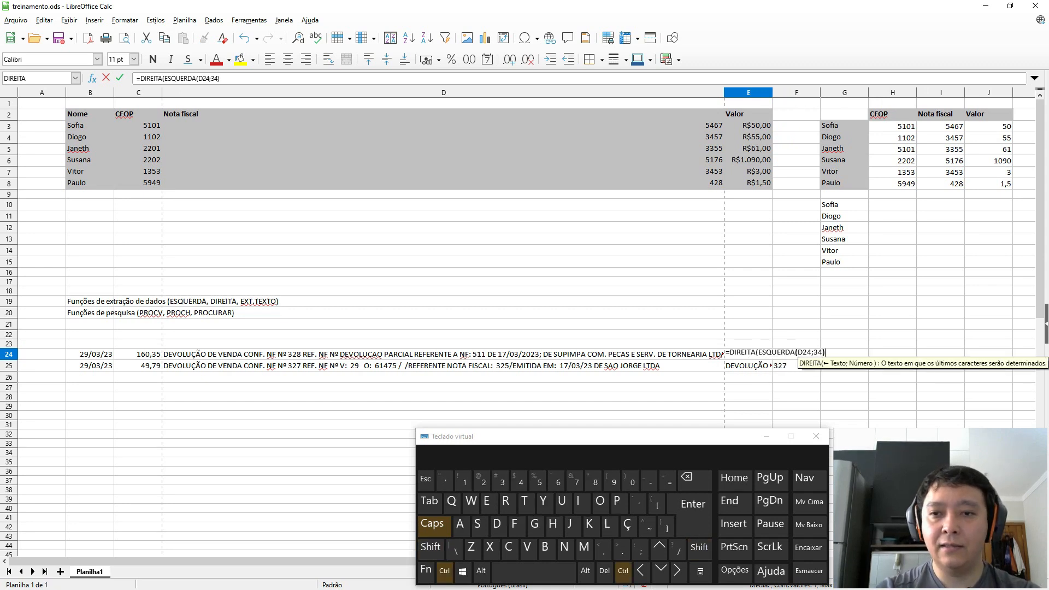
pyautogui.write(';3')
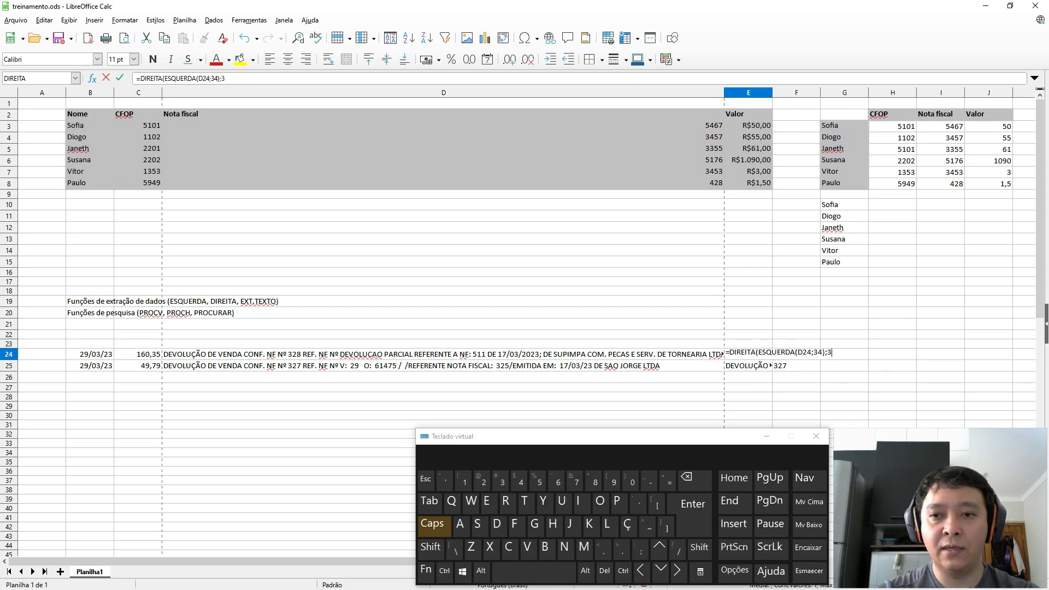
pyautogui.press('Return')
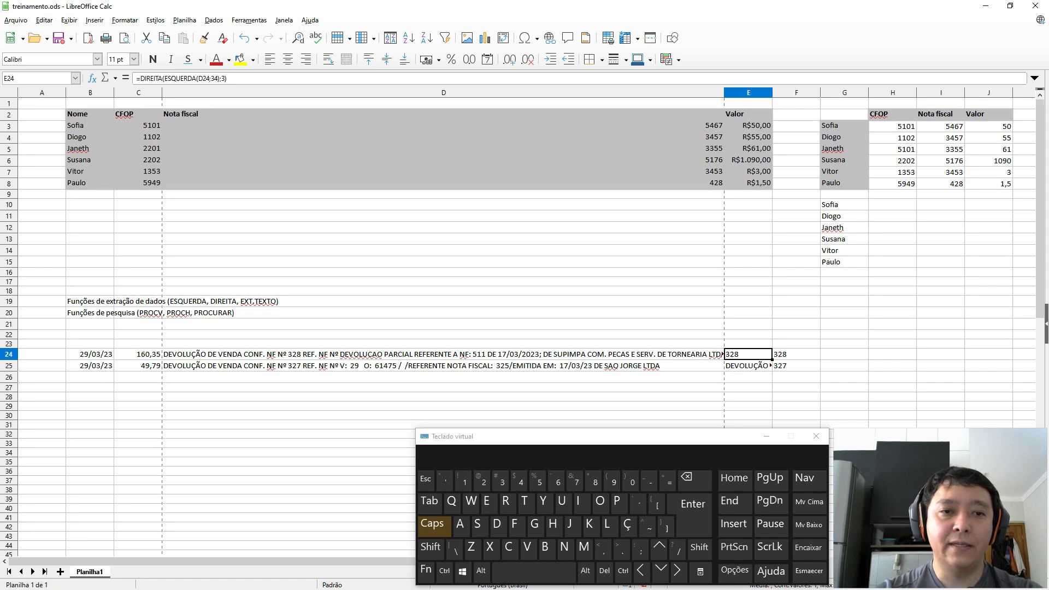
# Append the digits 545 to the first NF number in the D24 description.
pyautogui.press('Left')
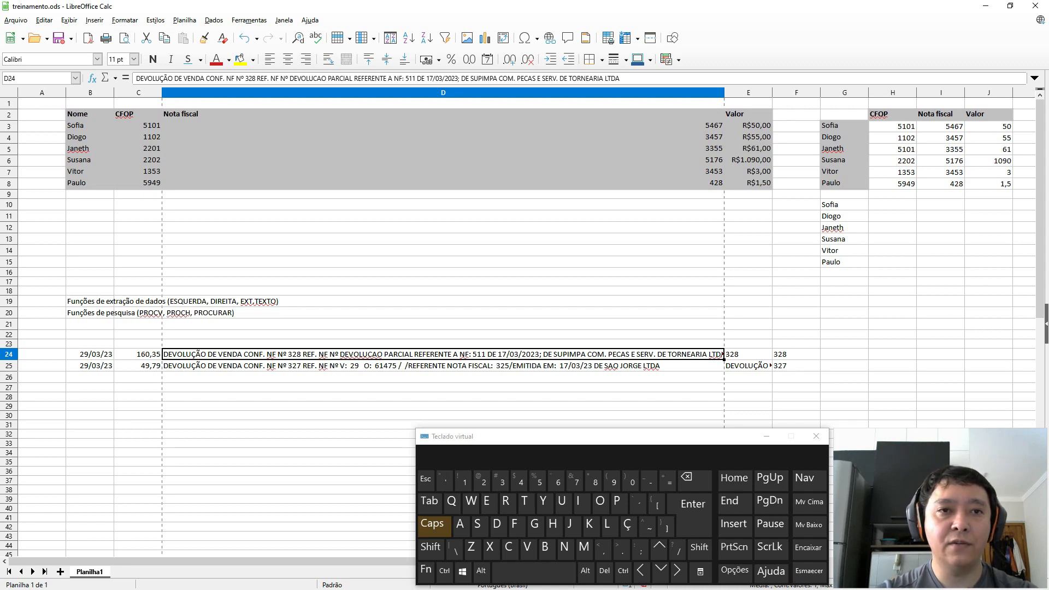
pyautogui.click(255, 79)
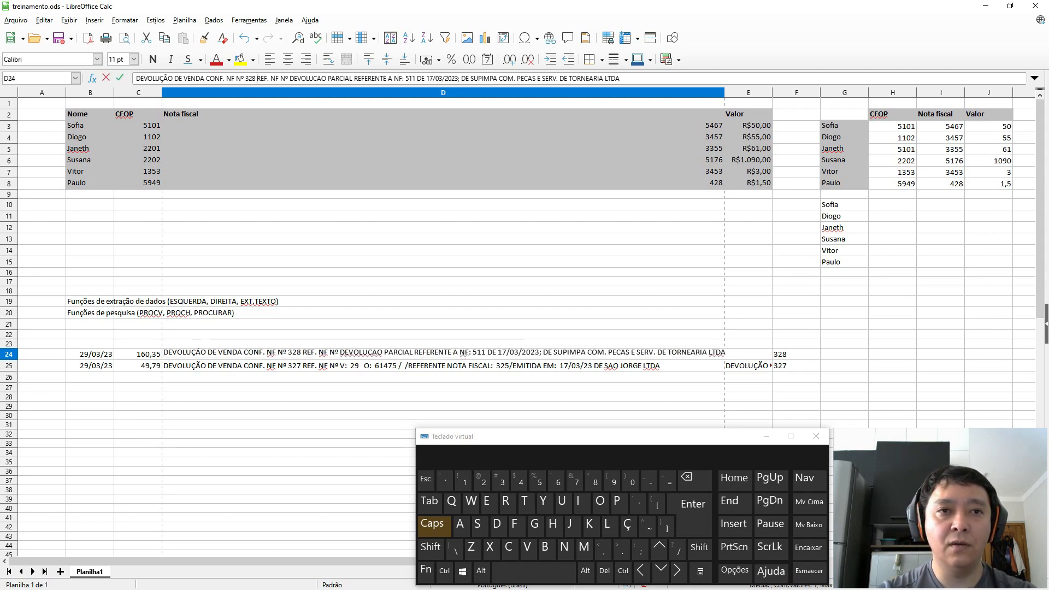
pyautogui.write('545')
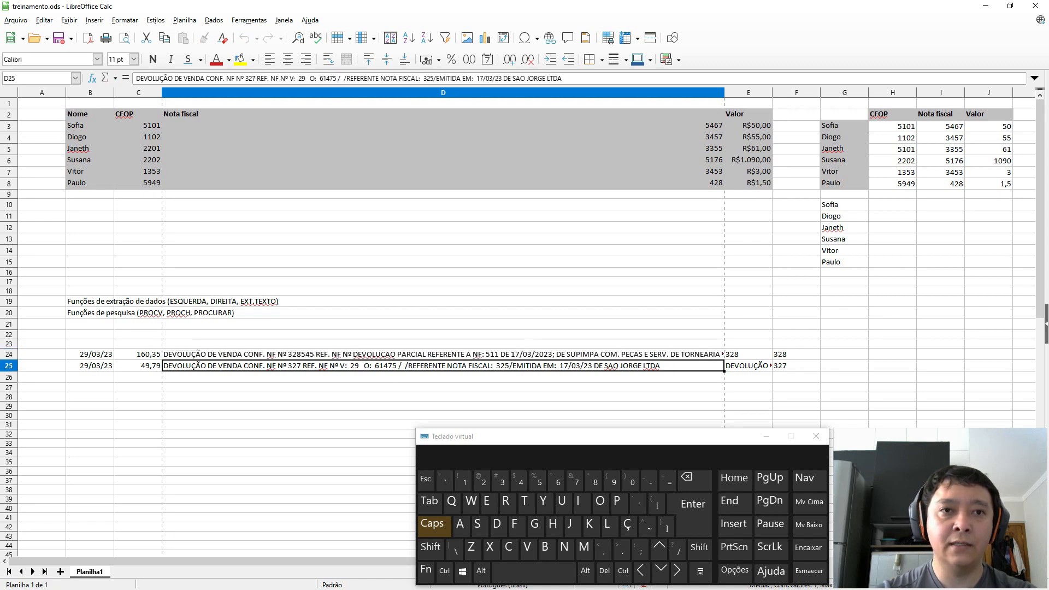
pyautogui.press('Tab')
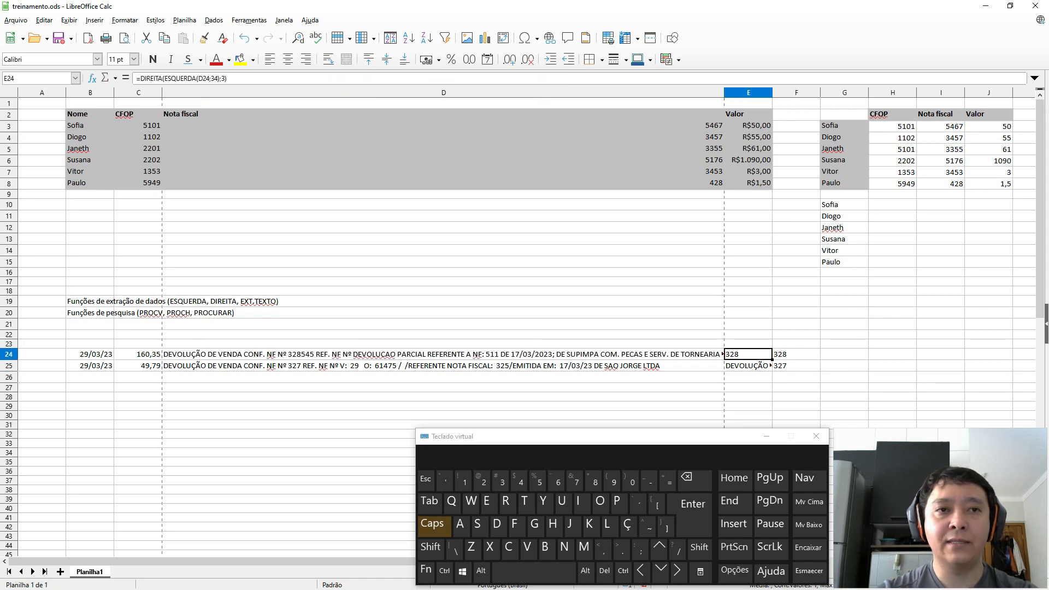
# Set the character count of the inner ESQUERDA function in E24 to 37.
pyautogui.press('F2')
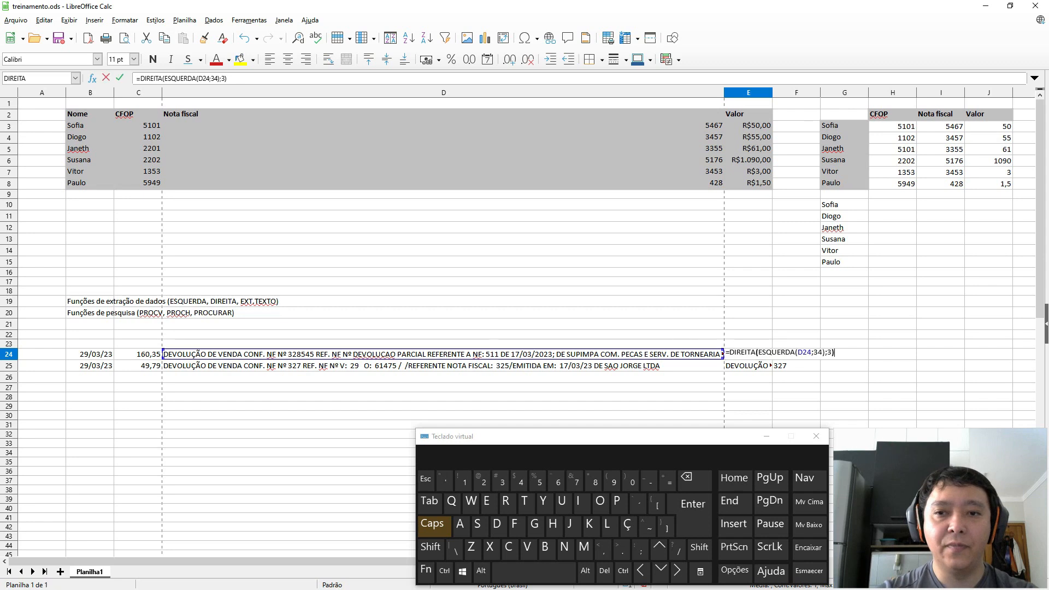
pyautogui.hotkey('ctrl', 'Left')
pyautogui.hotkey('ctrl', 'Left')
pyautogui.hotkey('ctrl', 'Left')
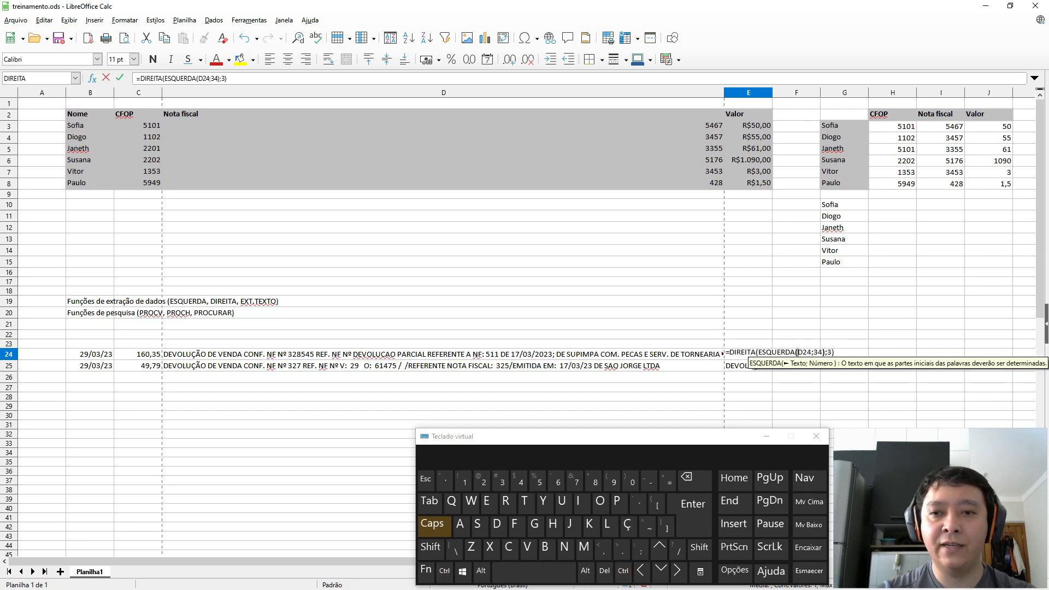
pyautogui.hotkey('shift', 'Left')
pyautogui.write('6')
pyautogui.hotkey('shift', 'Left')
pyautogui.write('7')
pyautogui.press('Return')
pyautogui.press('Up')
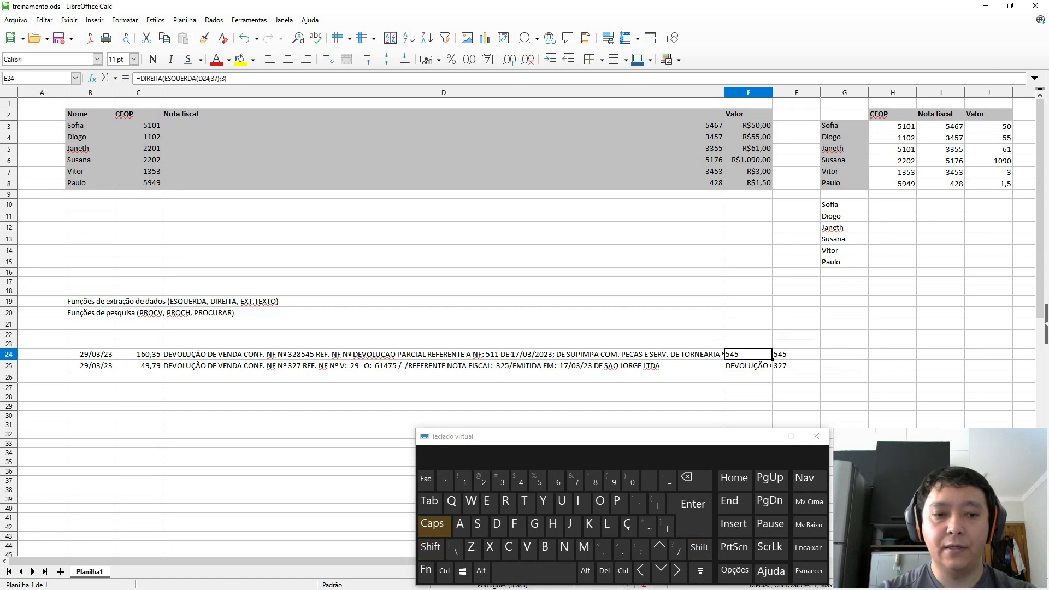
# Set the character count of the outer DIREITA function in E24 to 6.
pyautogui.press('F2')
pyautogui.press('Left')
pyautogui.hotkey('shift', 'Left')
pyautogui.write('6')
pyautogui.press('Return')
pyautogui.press('Up')
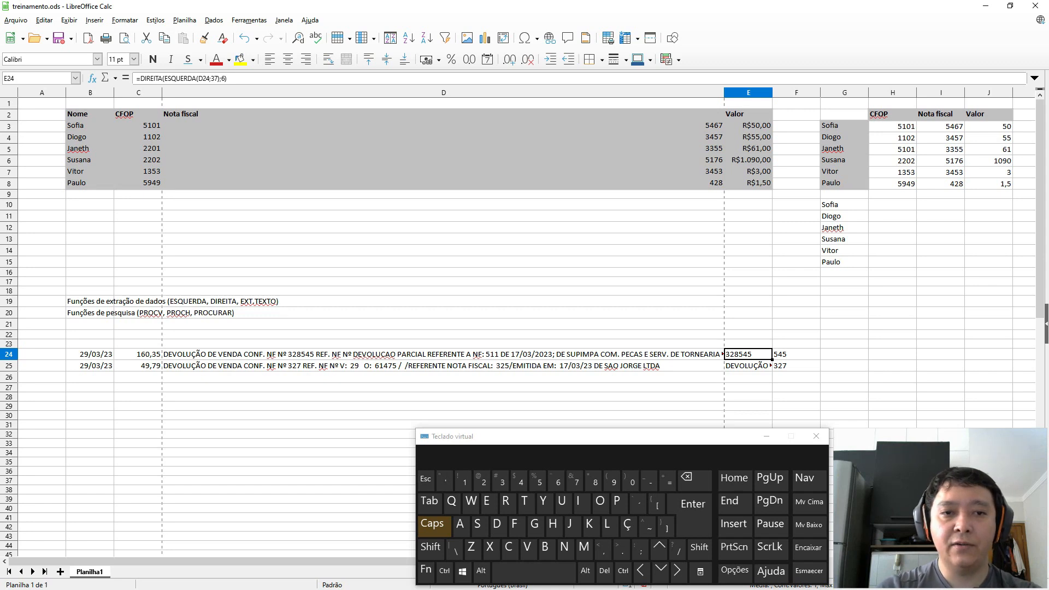
pyautogui.press('Up')
pyautogui.press('Down')
pyautogui.press('Down')
pyautogui.press('Down')
pyautogui.press('Up')
pyautogui.press('Up')
pyautogui.press('Down')
pyautogui.press('Up')
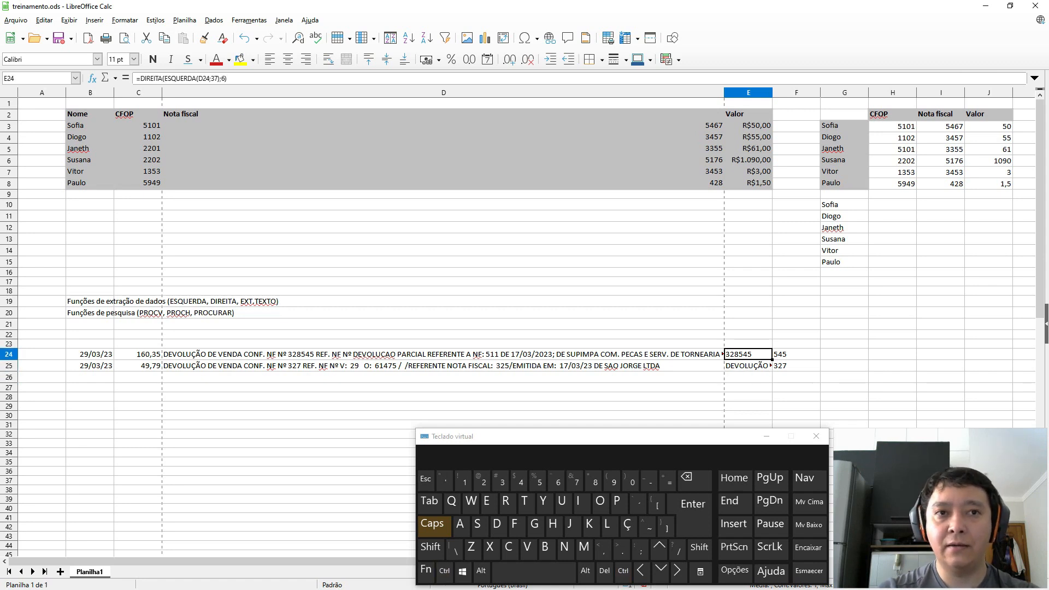
pyautogui.press('Right')
pyautogui.press('Right')
pyautogui.press('Left')
pyautogui.press('Left')
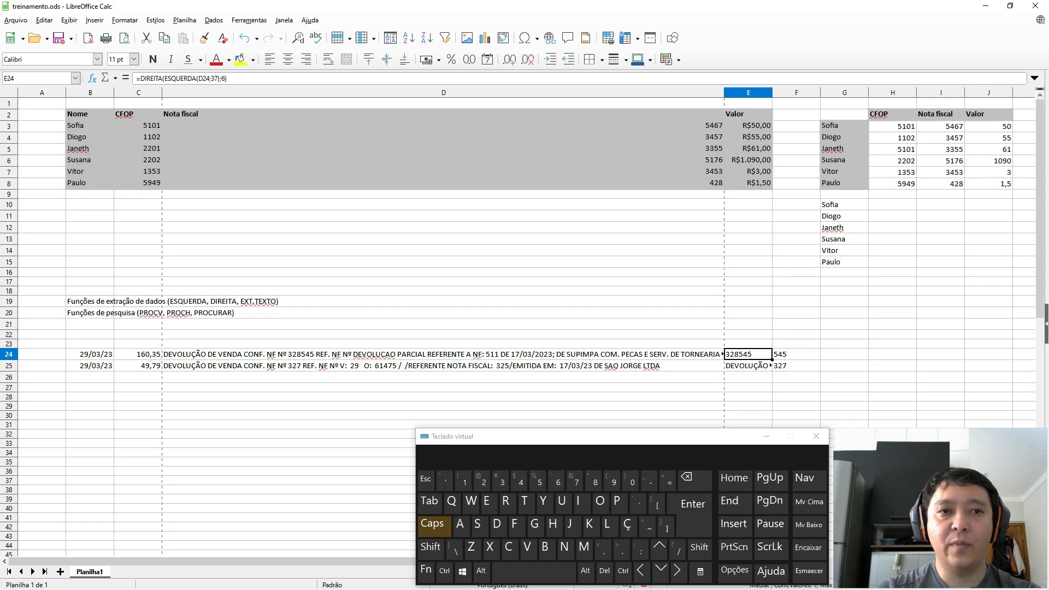
pyautogui.press('Right')
pyautogui.press('Left')
pyautogui.press('Right')
pyautogui.press('Left')
pyautogui.press('Left')
pyautogui.press('Left')
pyautogui.press('Right')
pyautogui.press('Right')
pyautogui.press('Right')
pyautogui.press('Right')
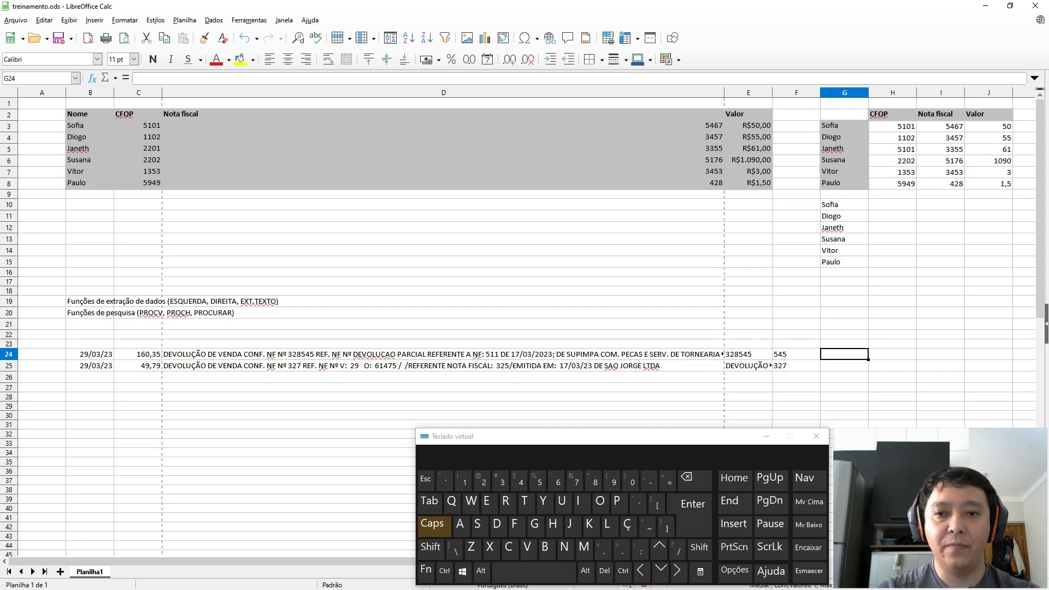
pyautogui.press('Left')
pyautogui.press('Left')
pyautogui.press('Left')
pyautogui.press('Left')
pyautogui.press('Up')
pyautogui.press('Up')
pyautogui.press('Up')
pyautogui.press('Up')
pyautogui.press('Left')
pyautogui.press('Right')
pyautogui.press('Right')
pyautogui.press('Right')
pyautogui.press('Right')
pyautogui.press('Down')
pyautogui.press('Down')
pyautogui.press('Down')
pyautogui.press('Right')
pyautogui.press('Down')
pyautogui.press('Down')
pyautogui.press('Up')
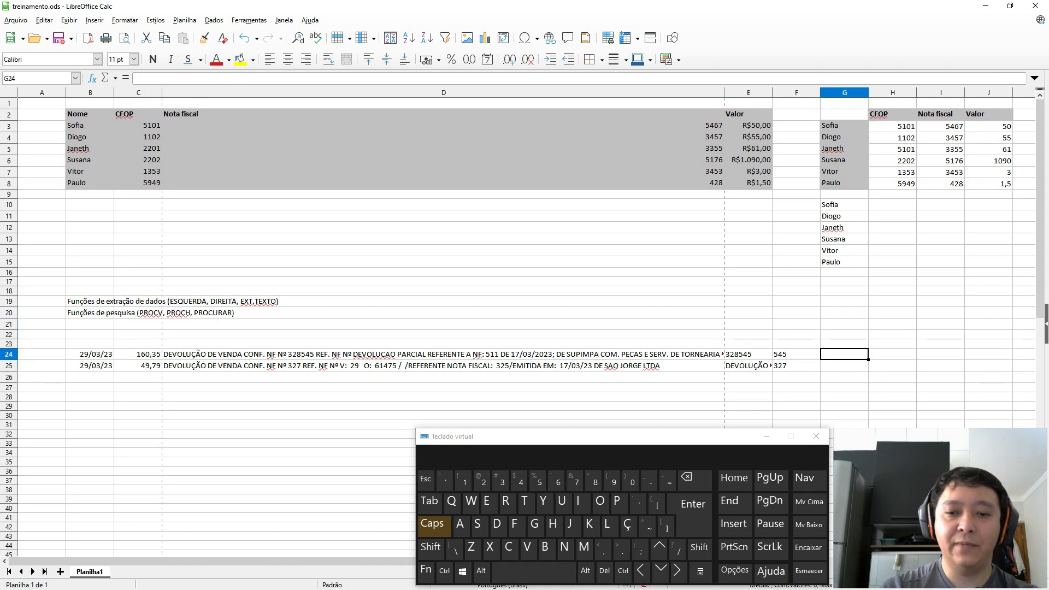
pyautogui.press('Up')
pyautogui.press('Down')
pyautogui.write('=')
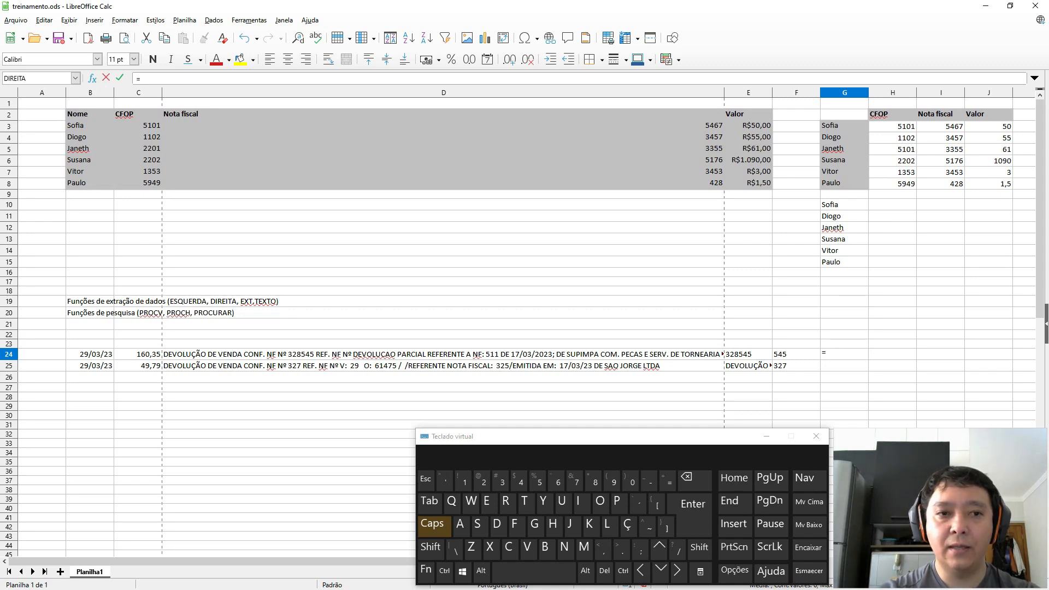
pyautogui.press('Escape')
# Enter the search text Nº in G23, directly above the first description row.
pyautogui.press('Up')
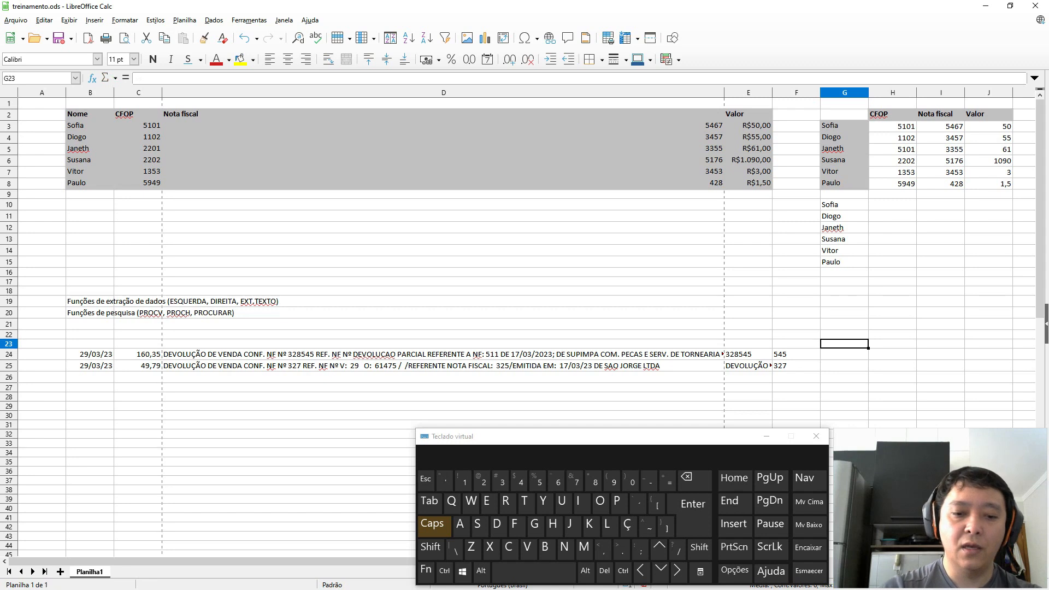
pyautogui.write('N')
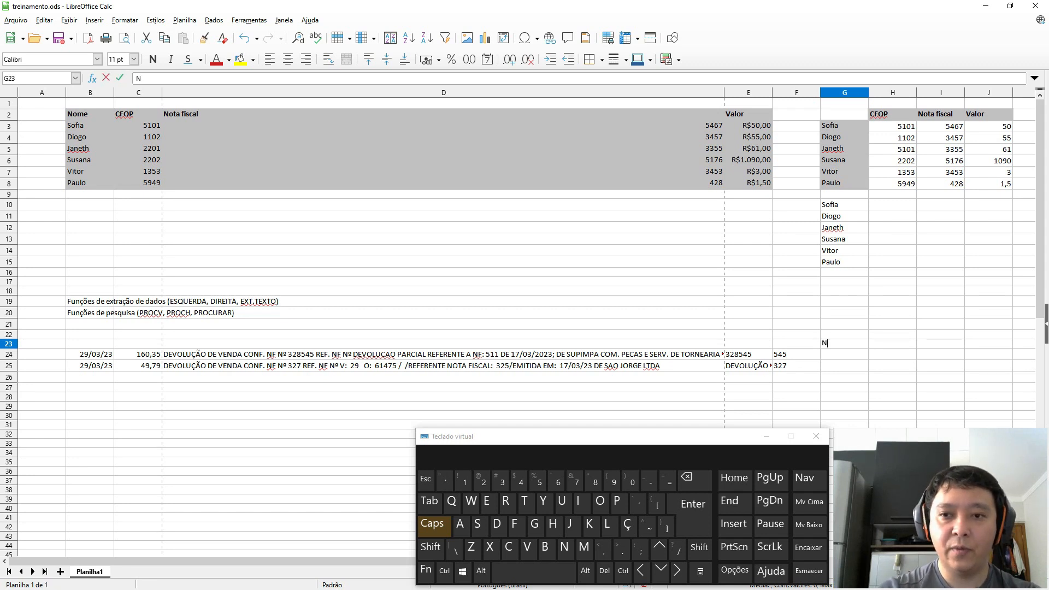
pyautogui.press('alt')
pyautogui.press('Return')
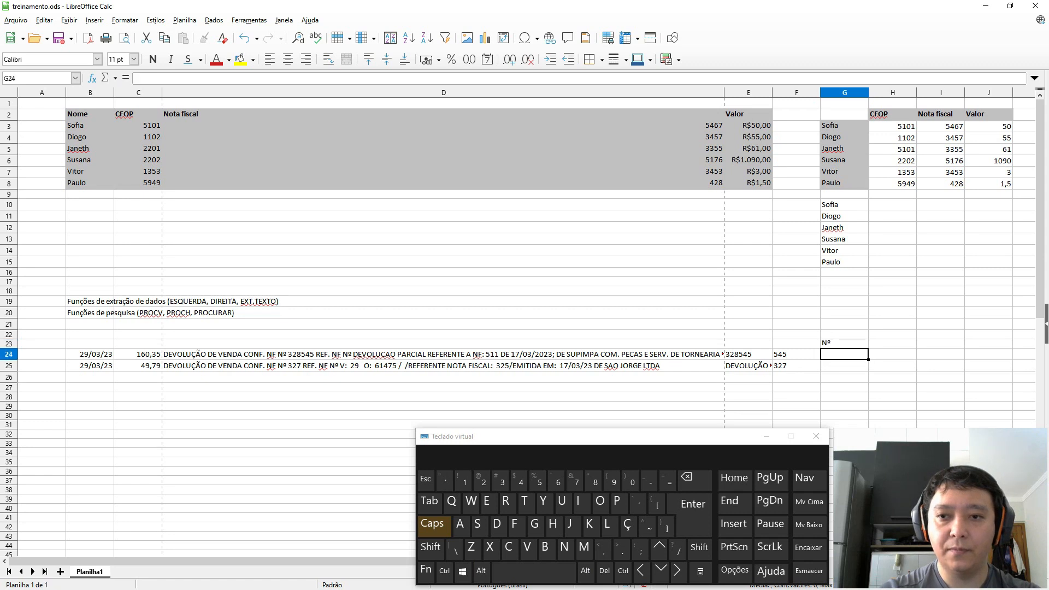
# Enter =PROCURAR($G$23;D24) in G24 to find the position of Nº in the first description, using an absolute reference for the search text.
pyautogui.write('=PROCURAR(')
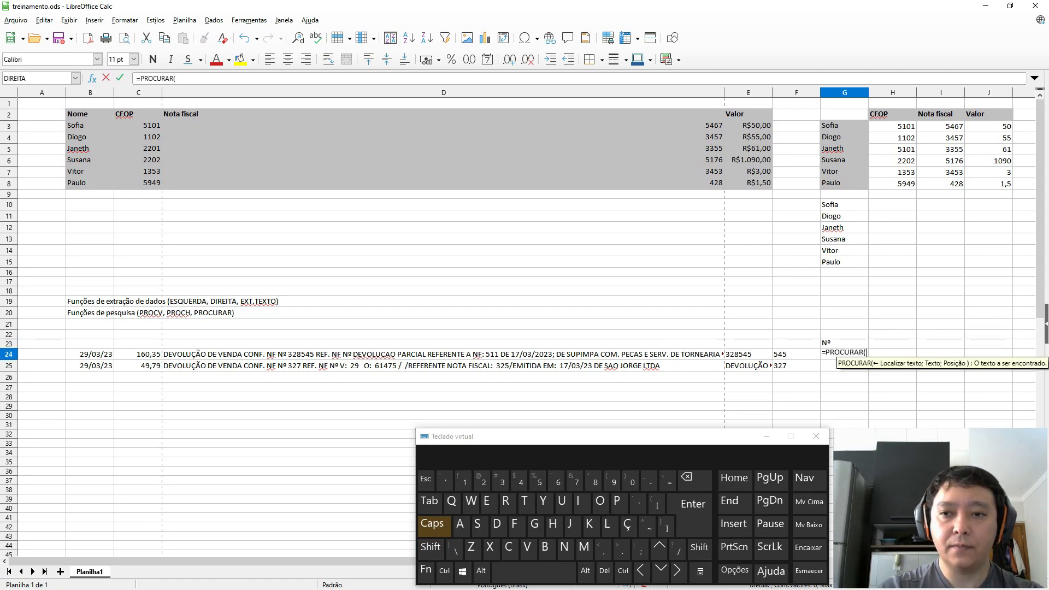
pyautogui.press('Up')
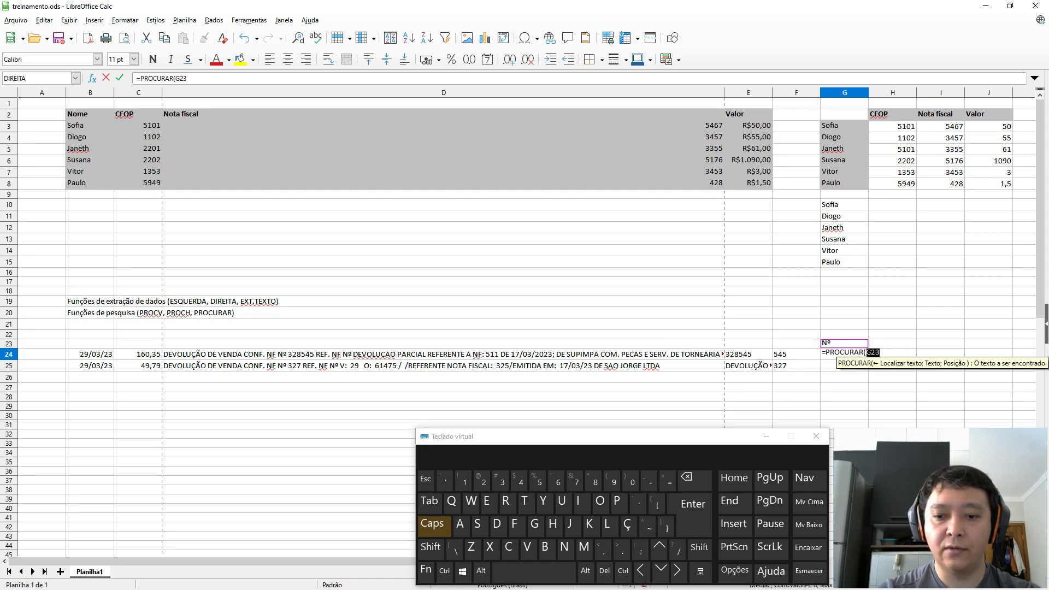
pyautogui.press('F4')
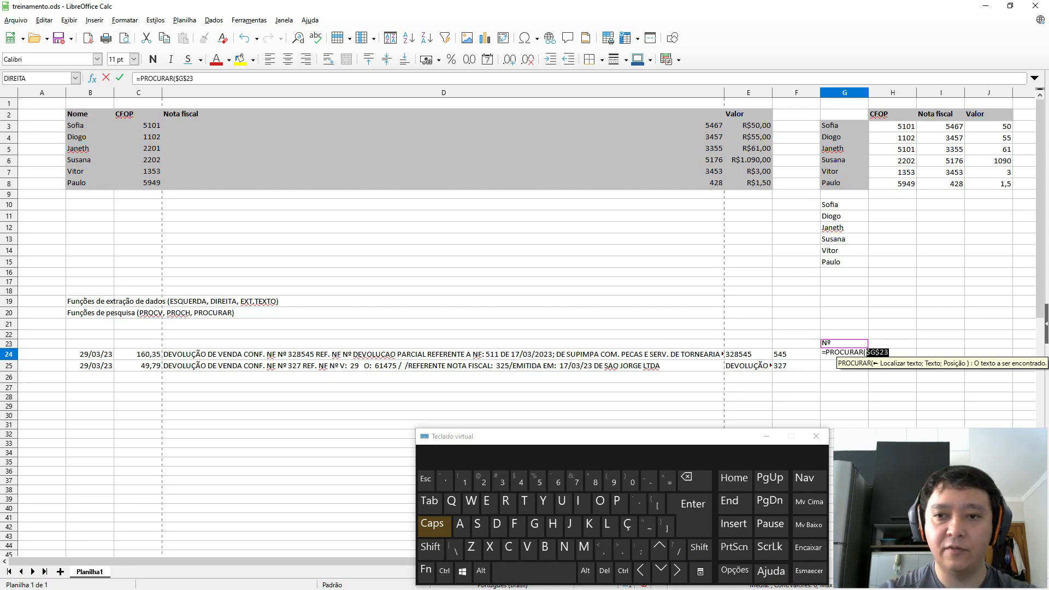
pyautogui.write(';')
pyautogui.press('Left')
pyautogui.press('Down')
pyautogui.press('Left')
pyautogui.press('Left')
pyautogui.press('Left')
pyautogui.press('Right')
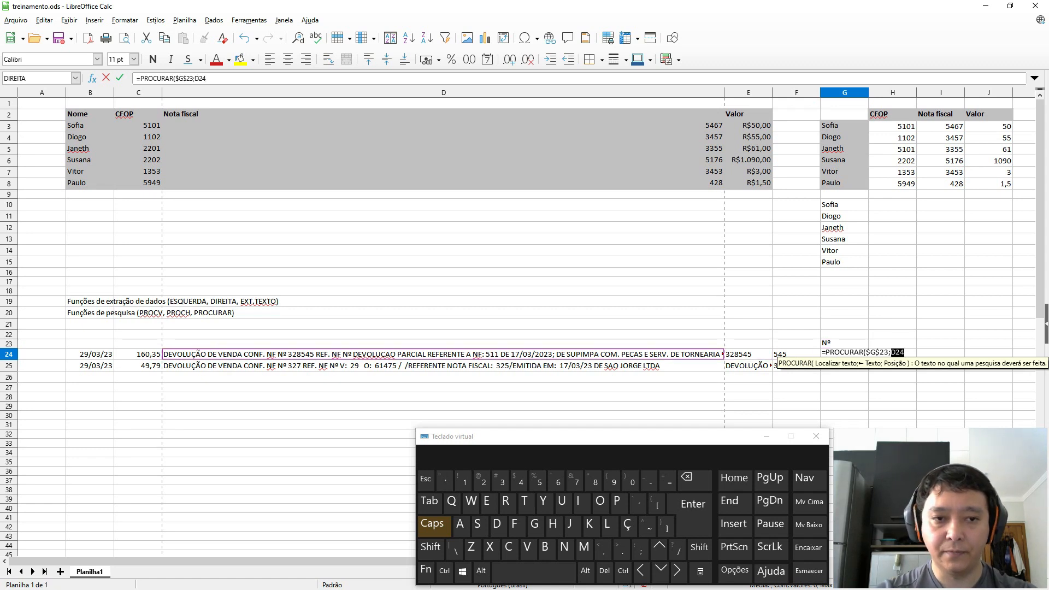
pyautogui.press('Return')
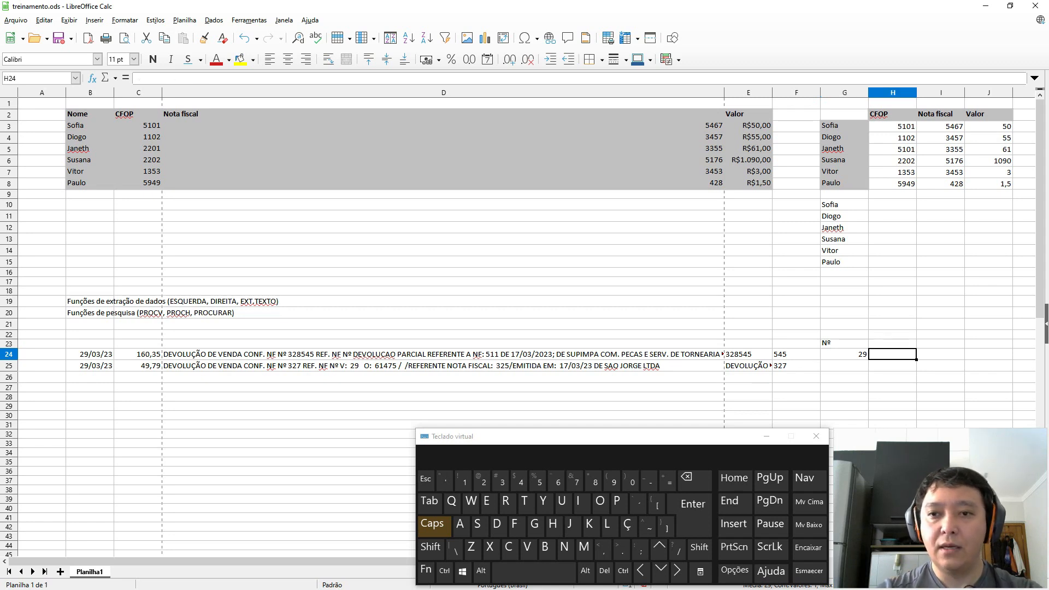
# Enter the second search text REF. in H23, next to the Nº heading.
pyautogui.press('Down')
pyautogui.press('Up')
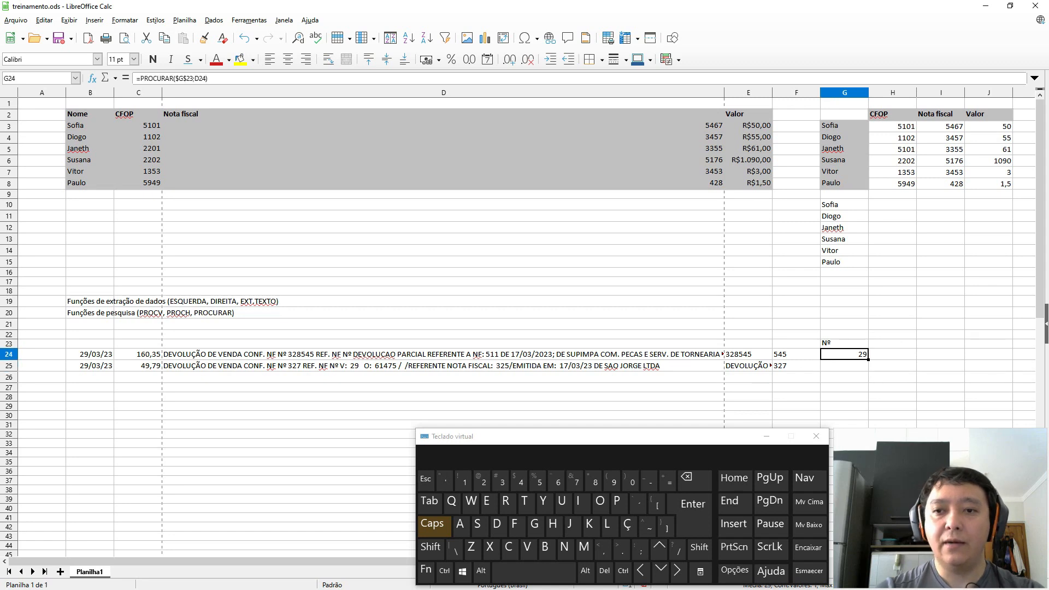
pyautogui.press('Up')
pyautogui.press('Right')
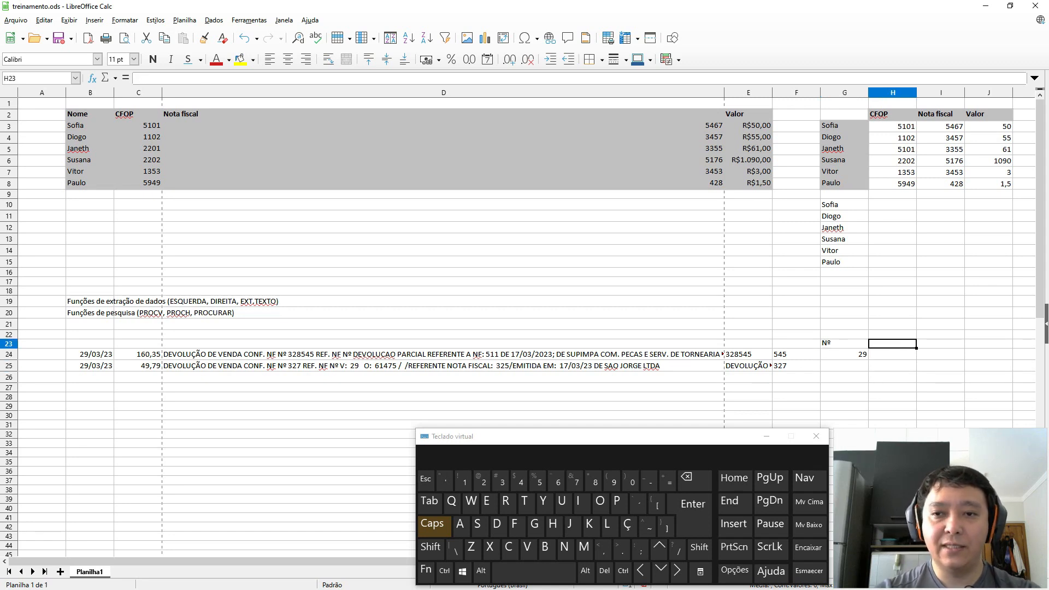
pyautogui.write('REF.')
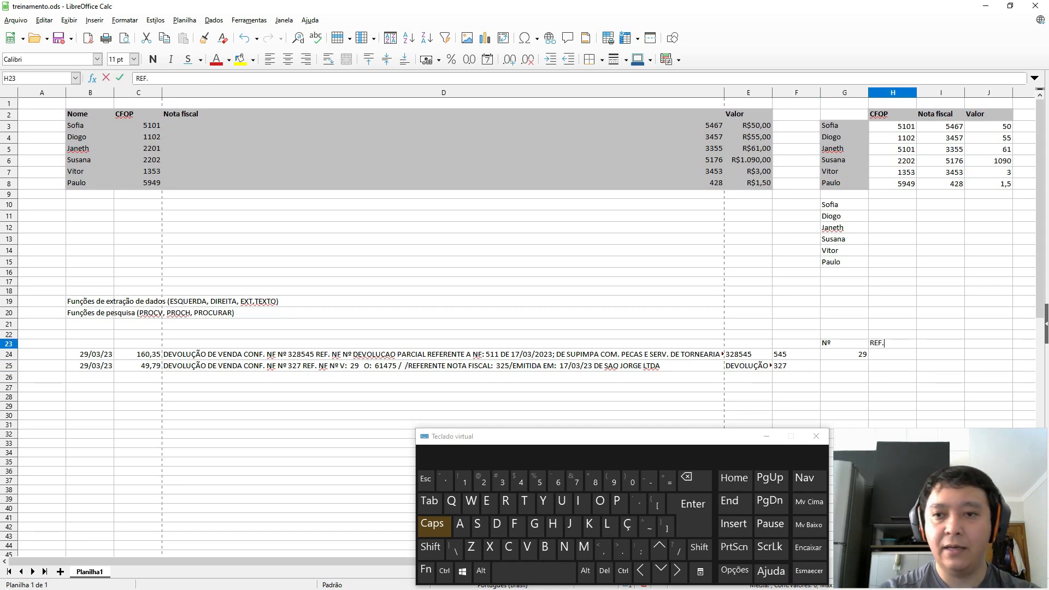
pyautogui.press('Return')
pyautogui.press('Left')
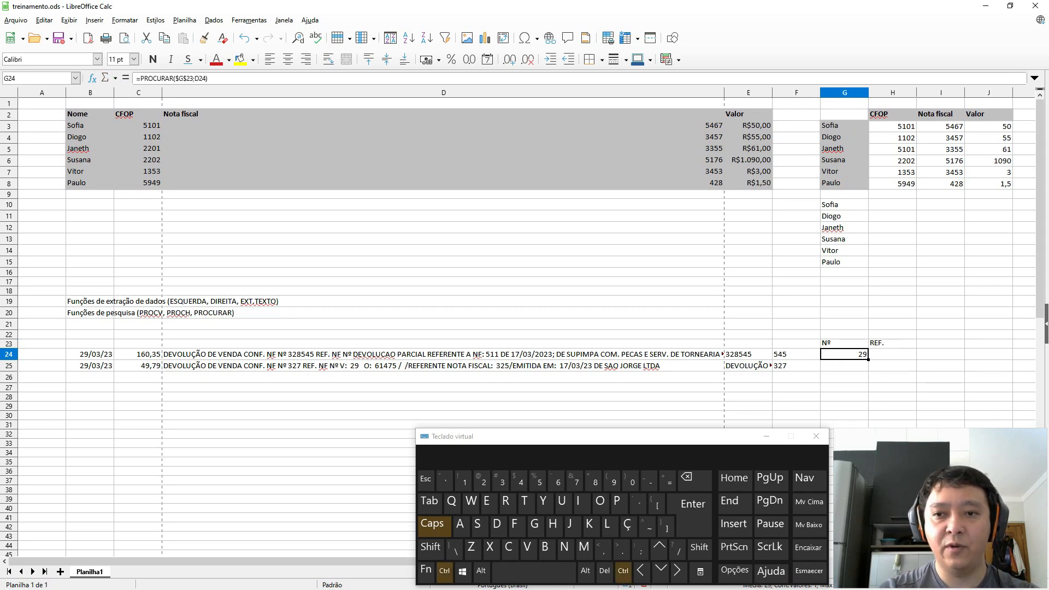
# Enter a PROCURAR formula in H24 that looks for the absolute reference $H$23 within the D24 description.
pyautogui.press('Right')
pyautogui.write('=PROCURAR(')
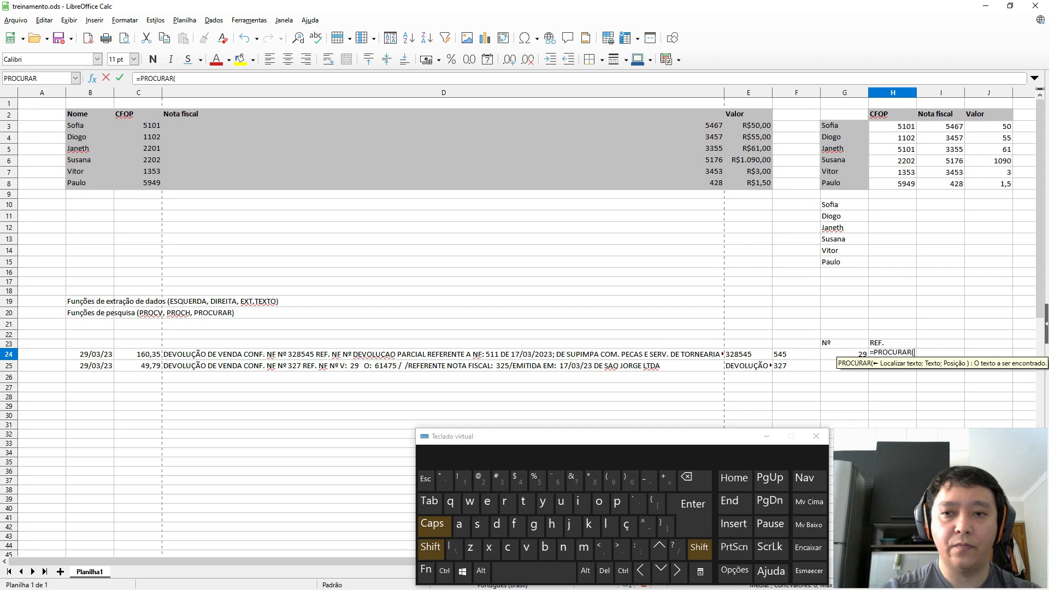
pyautogui.press('Up')
pyautogui.press('F4')
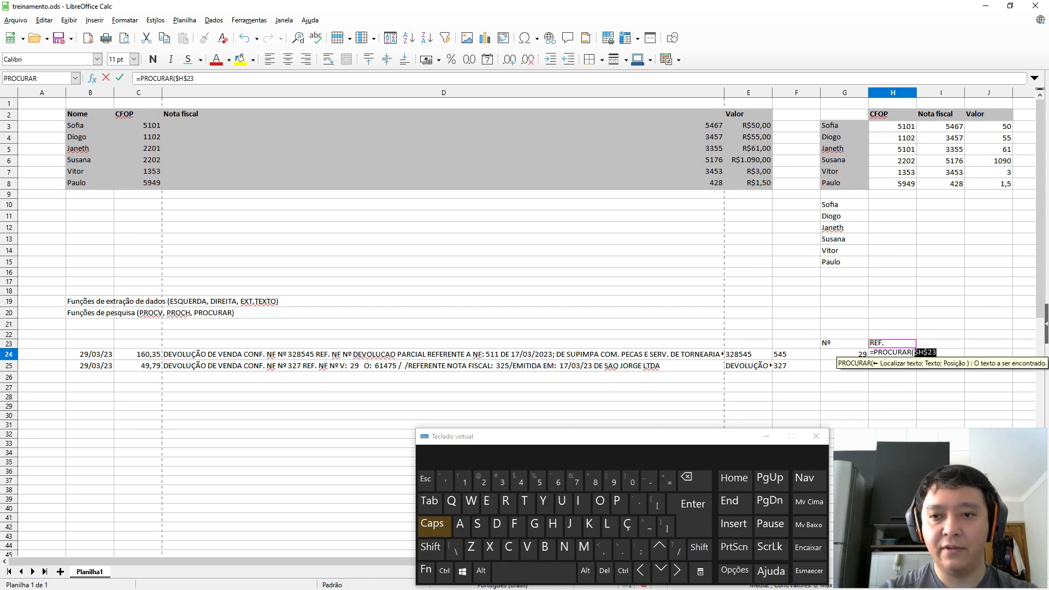
pyautogui.write(';')
pyautogui.press('Left')
pyautogui.press('Left')
pyautogui.press('Left')
pyautogui.press('Left')
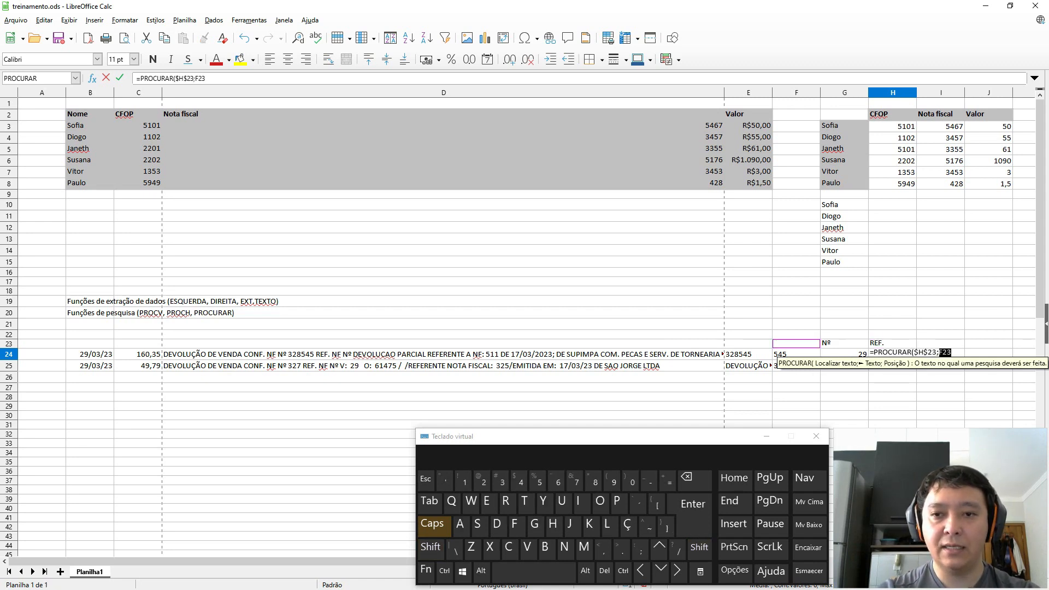
pyautogui.press('Return')
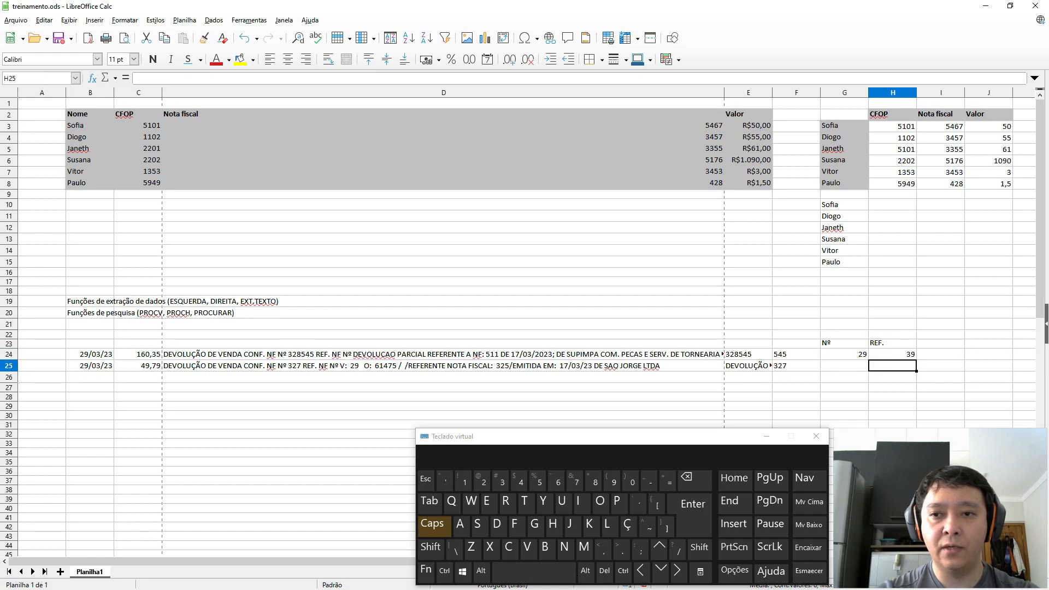
pyautogui.press('Up')
pyautogui.press('Left')
pyautogui.press('Right')
pyautogui.press('Left')
pyautogui.press('Right')
pyautogui.press('Right')
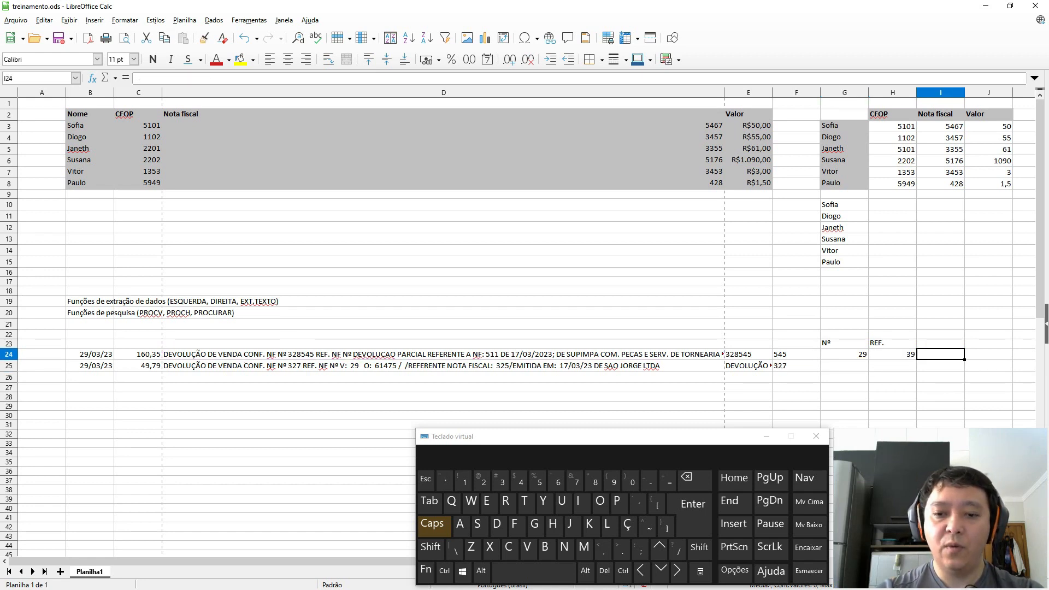
pyautogui.press('Left')
pyautogui.press('Left')
pyautogui.press('Left')
pyautogui.press('Left')
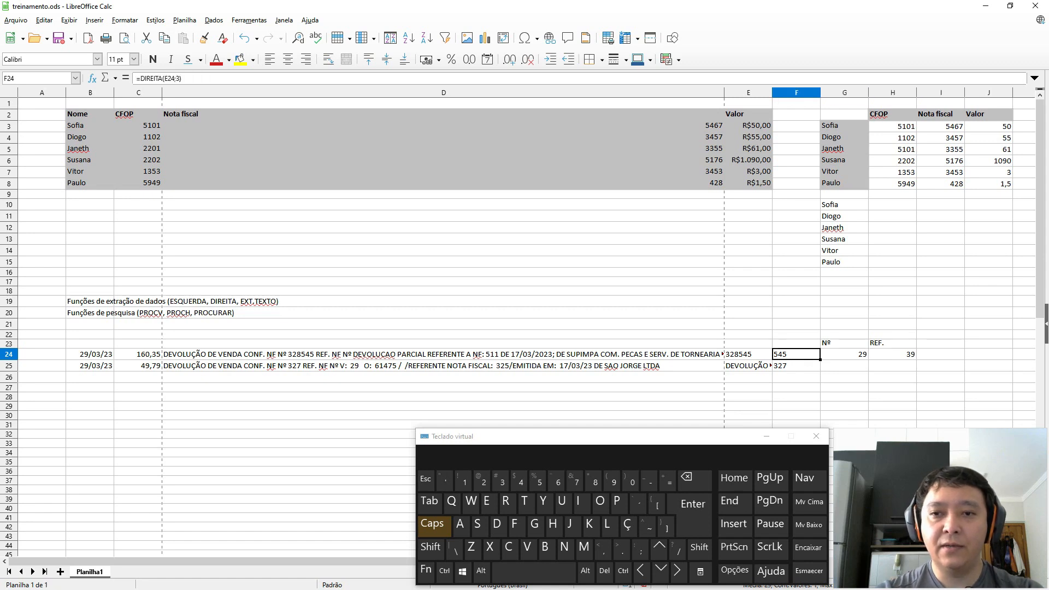
pyautogui.press('Right')
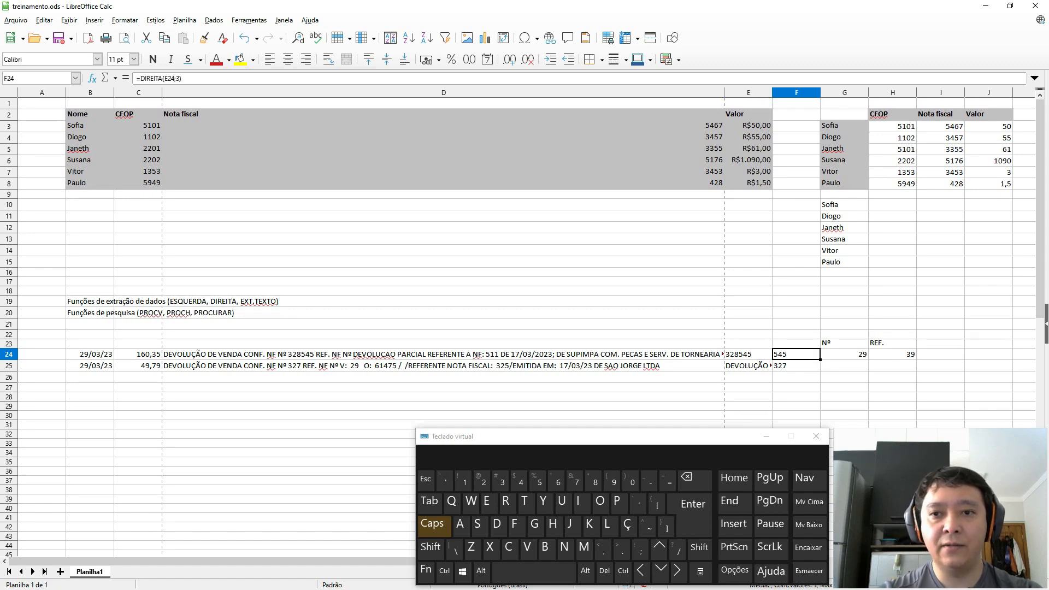
pyautogui.press('Right')
pyautogui.press('Left')
pyautogui.press('Left')
pyautogui.press('Left')
pyautogui.press('Left')
pyautogui.press('Up')
pyautogui.press('Up')
pyautogui.press('Up')
pyautogui.press('Up')
pyautogui.press('Up')
pyautogui.press('Left')
pyautogui.press('Right')
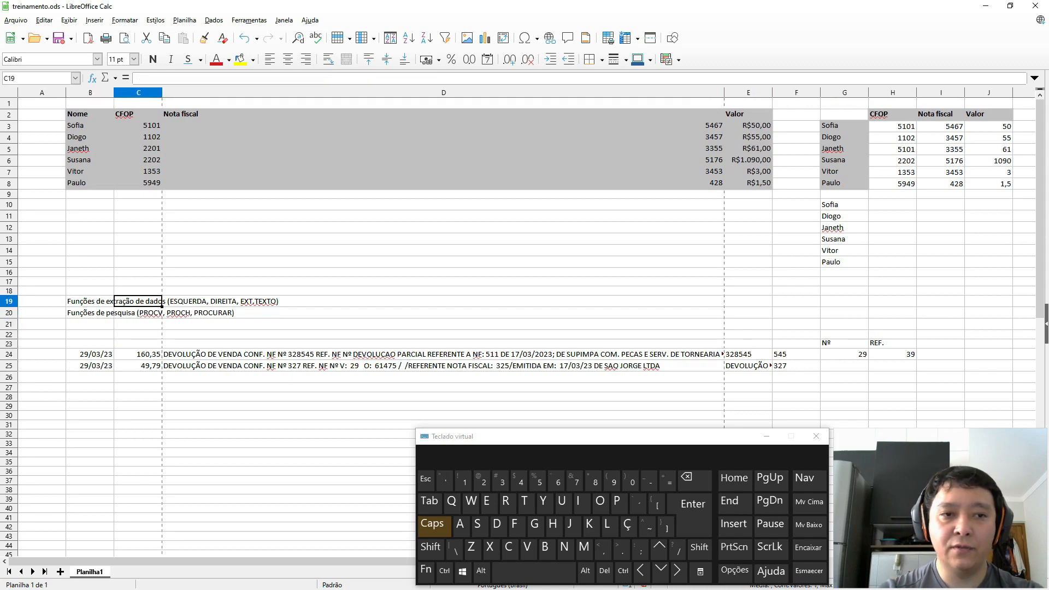
pyautogui.press('Right')
pyautogui.press('Right')
pyautogui.press('Left')
pyautogui.press('Left')
pyautogui.press('Left')
pyautogui.press('Left')
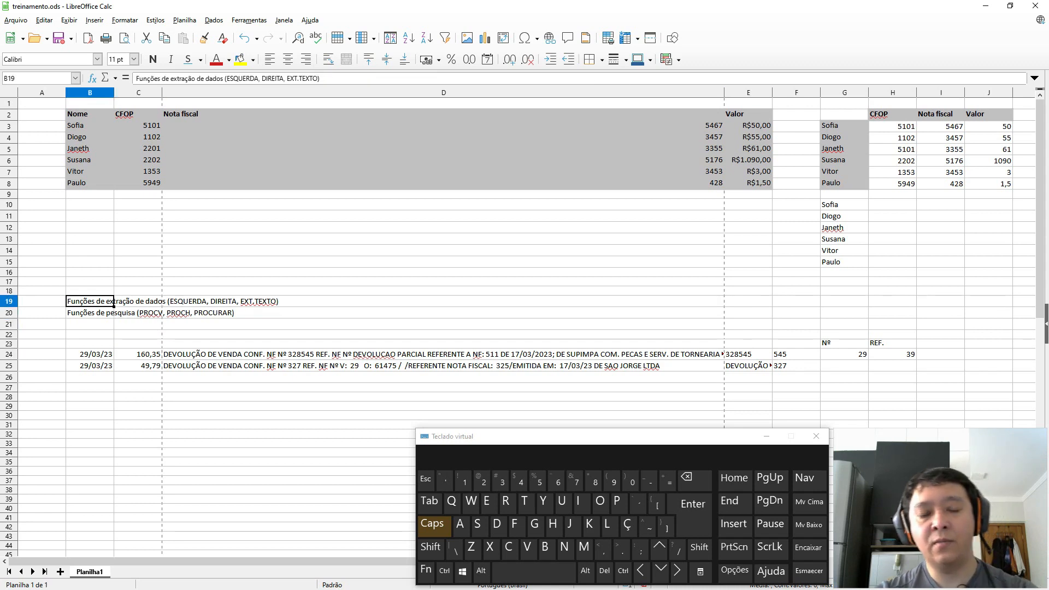
# Clear the earlier extraction formulas from the range E24:F25.
pyautogui.press('Right')
pyautogui.press('Right')
pyautogui.press('Right')
pyautogui.press('Down')
pyautogui.press('Down')
pyautogui.press('Down')
pyautogui.press('Down')
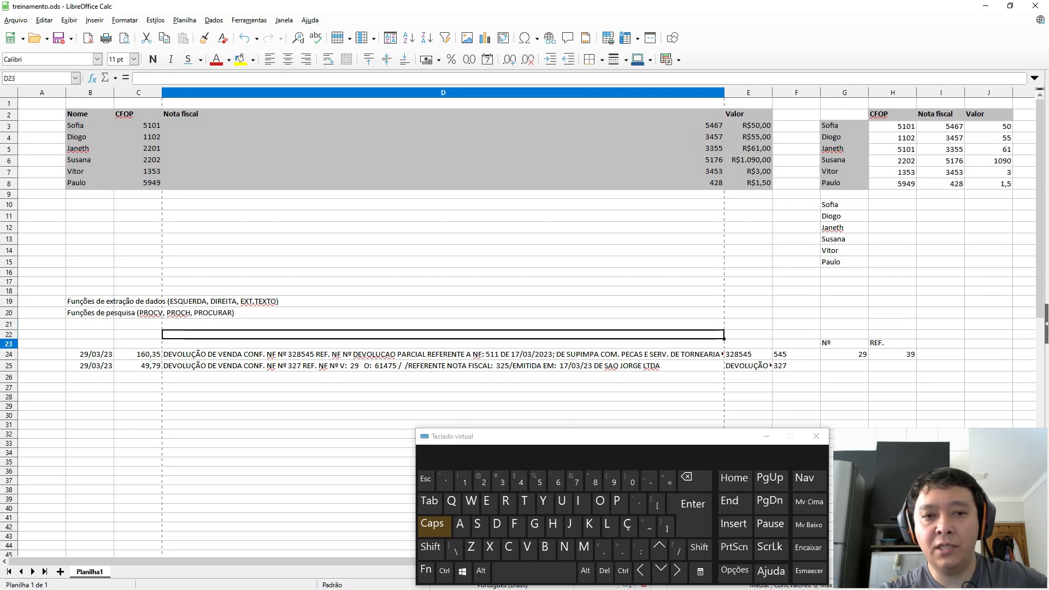
pyautogui.press('Right')
pyautogui.press('Down')
pyautogui.hotkey('shift', 'Right')
pyautogui.hotkey('shift', 'Down')
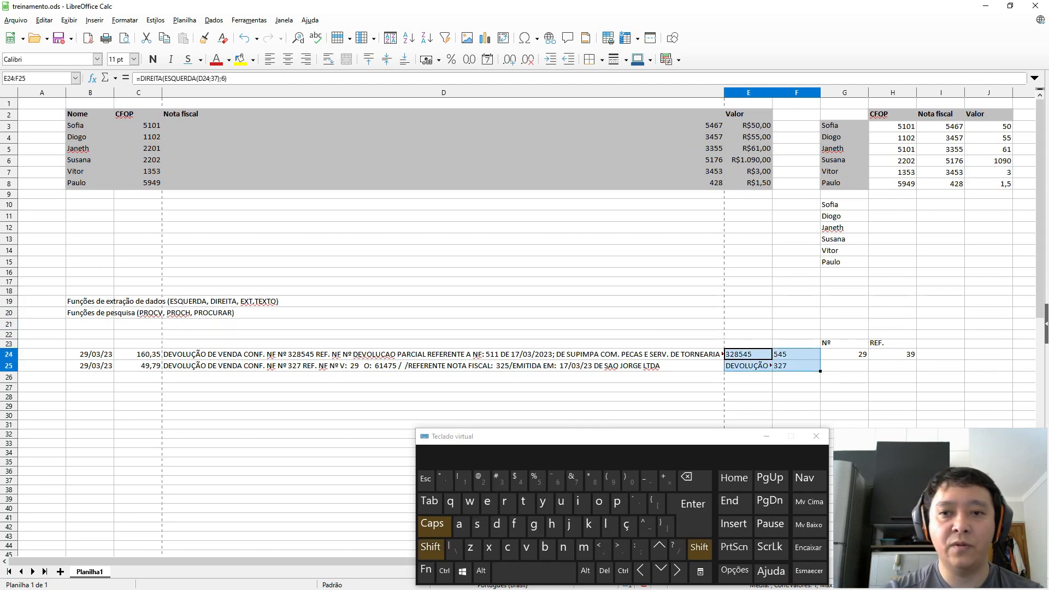
pyautogui.press('Delete')
pyautogui.press('Right')
pyautogui.press('Left')
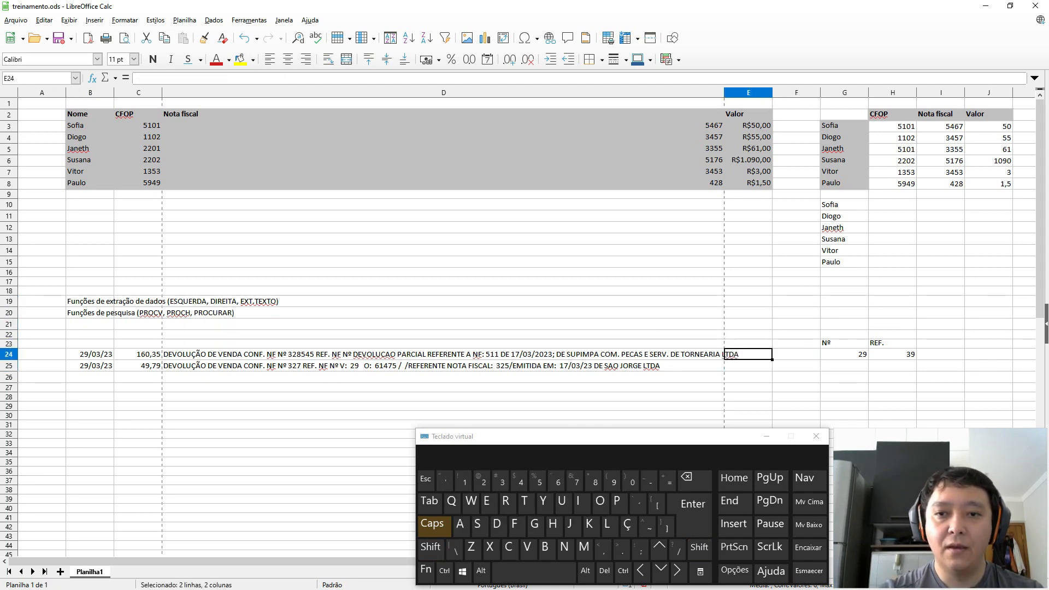
# Add the headings ESQ DIR in E23 and EXT.TEXTO in F23.
pyautogui.press('Up')
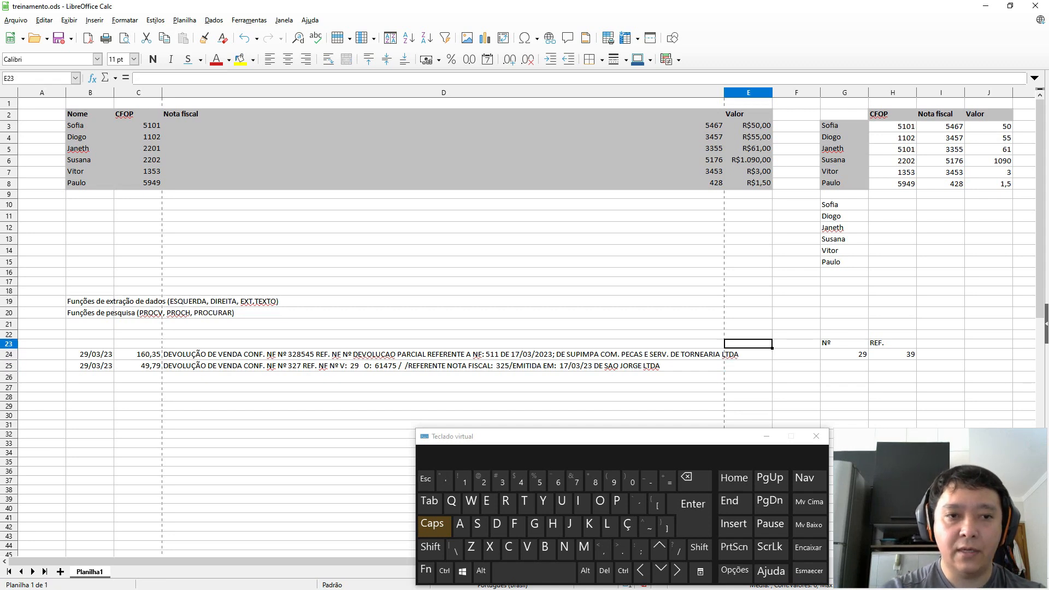
pyautogui.write('ESQ DIR')
pyautogui.press('Return')
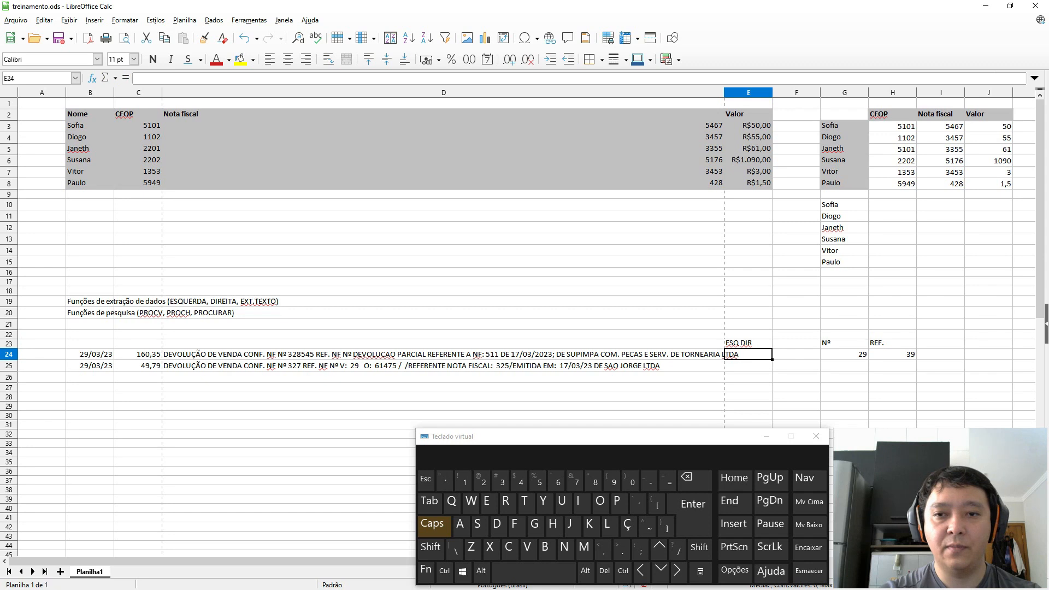
pyautogui.press('Up')
pyautogui.press('Right')
pyautogui.write('PXT.TE')
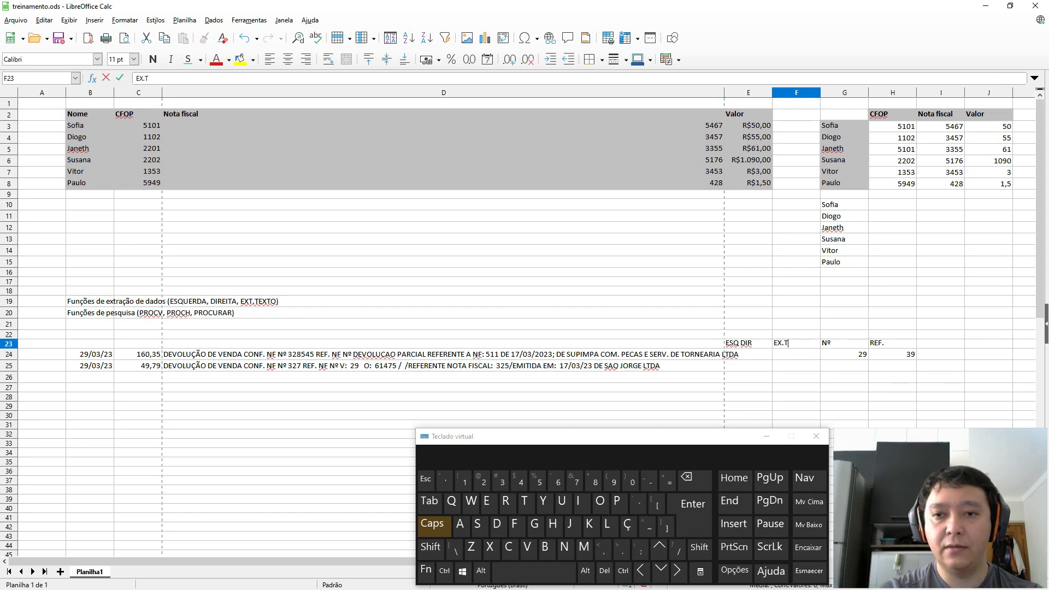
pyautogui.write('XTO')
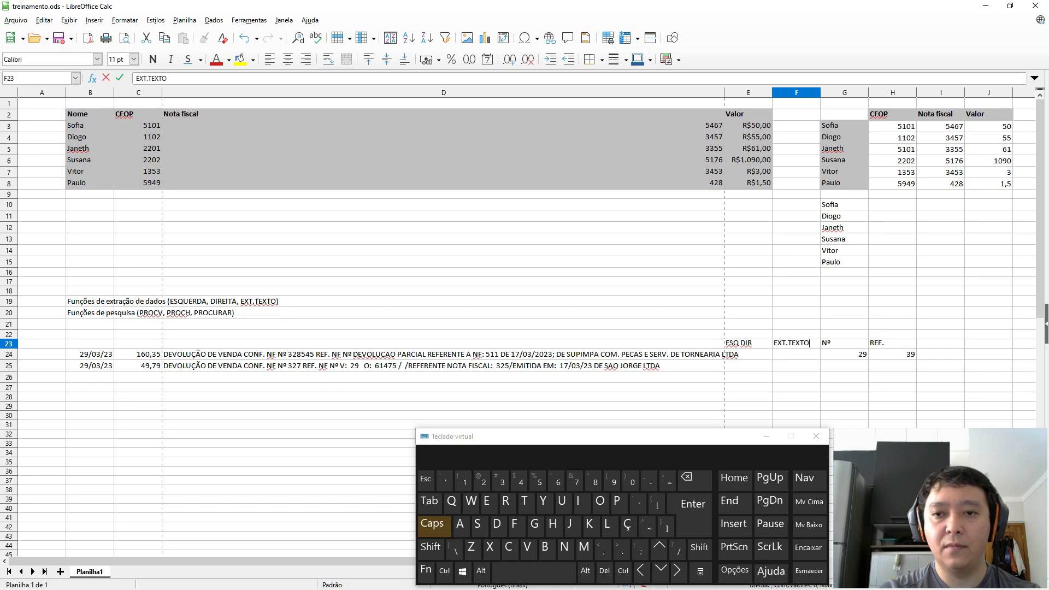
pyautogui.press('Return')
# Start an ESQUERDA formula in E24 on the D24 description, using H24 as the number of characters.
pyautogui.press('Left')
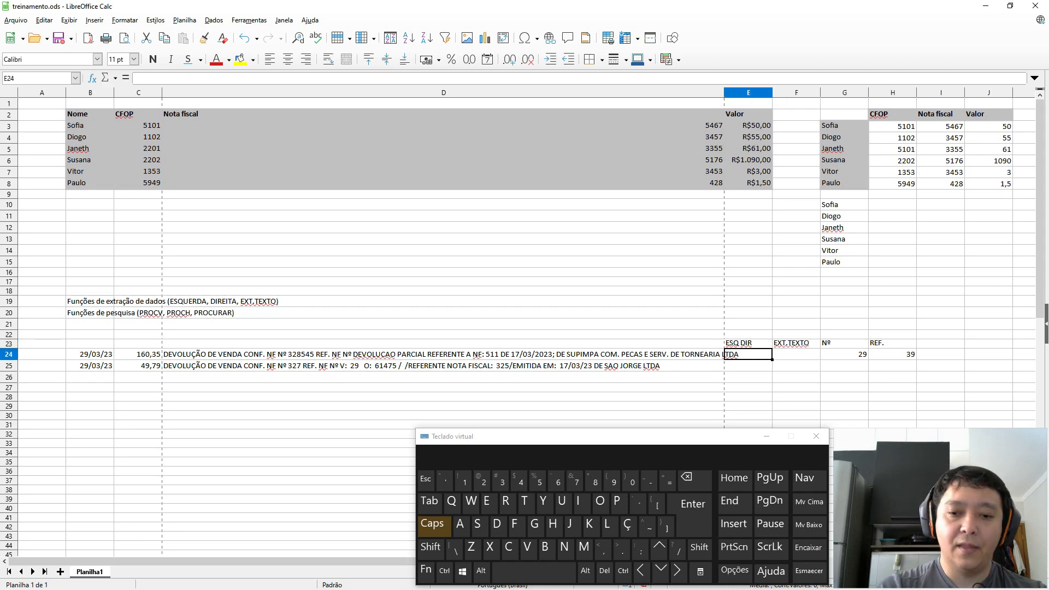
pyautogui.write('=')
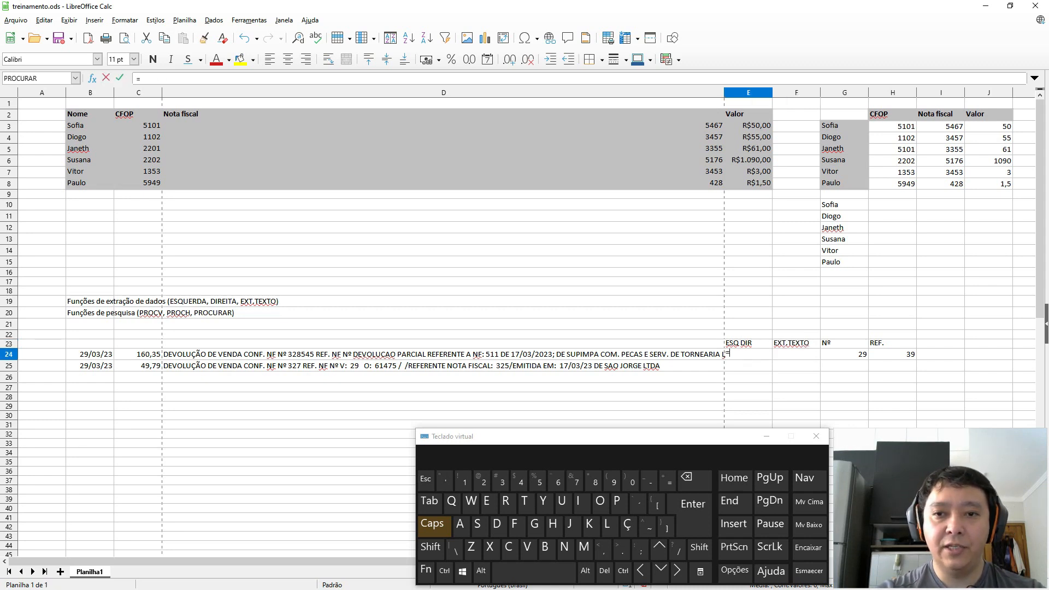
pyautogui.write('ESQUERDA(')
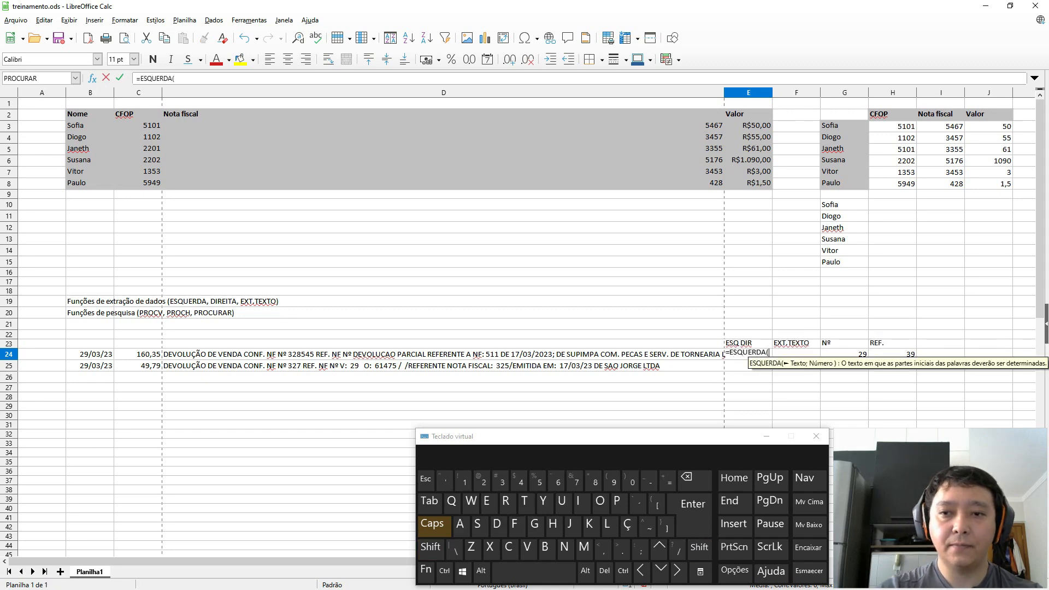
pyautogui.press('Left')
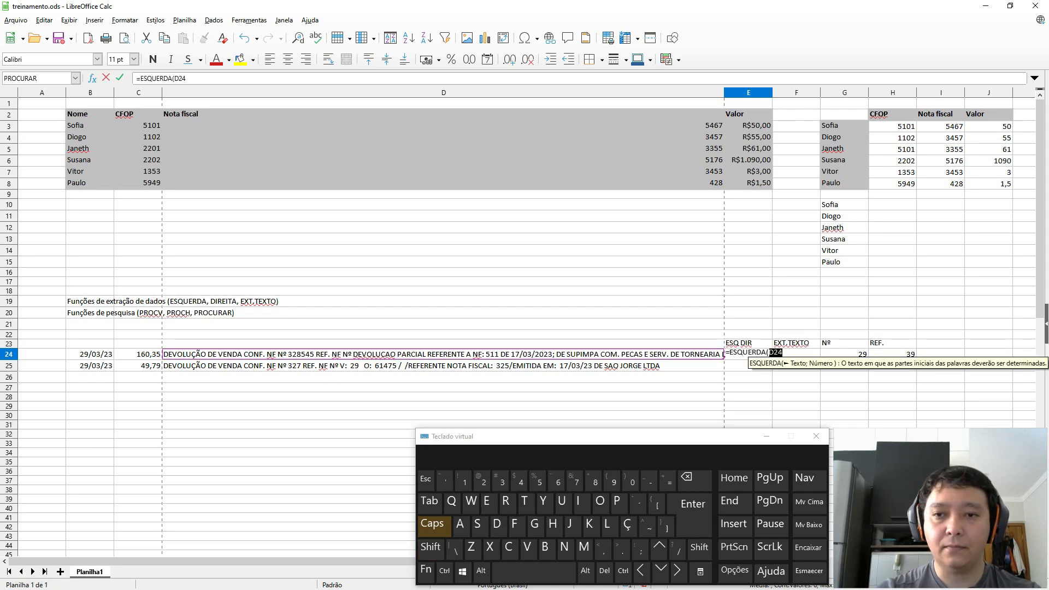
pyautogui.press('Right')
pyautogui.press('Right')
pyautogui.press('Right')
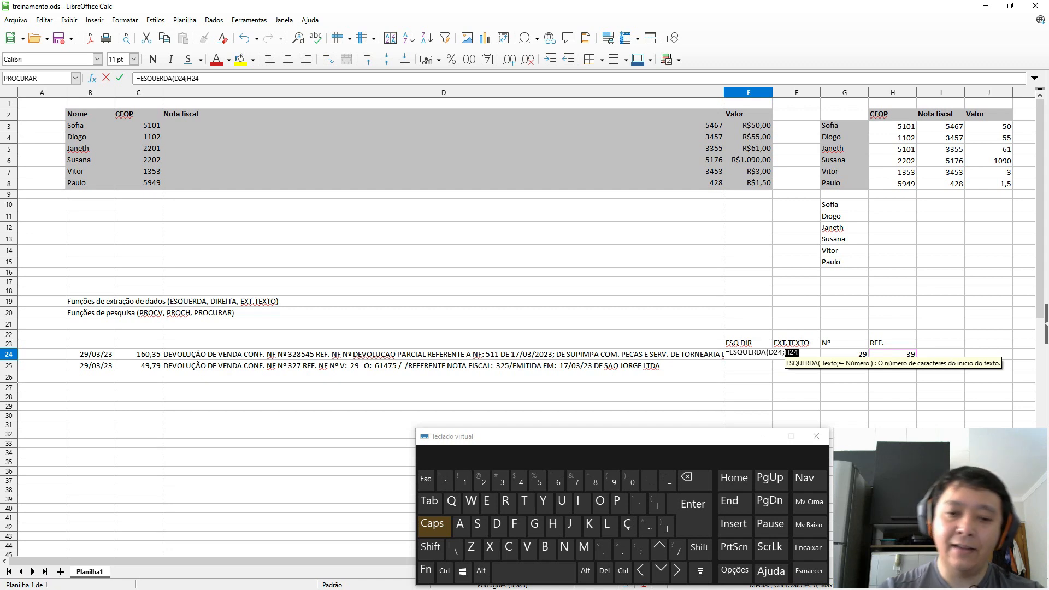
pyautogui.write(';')
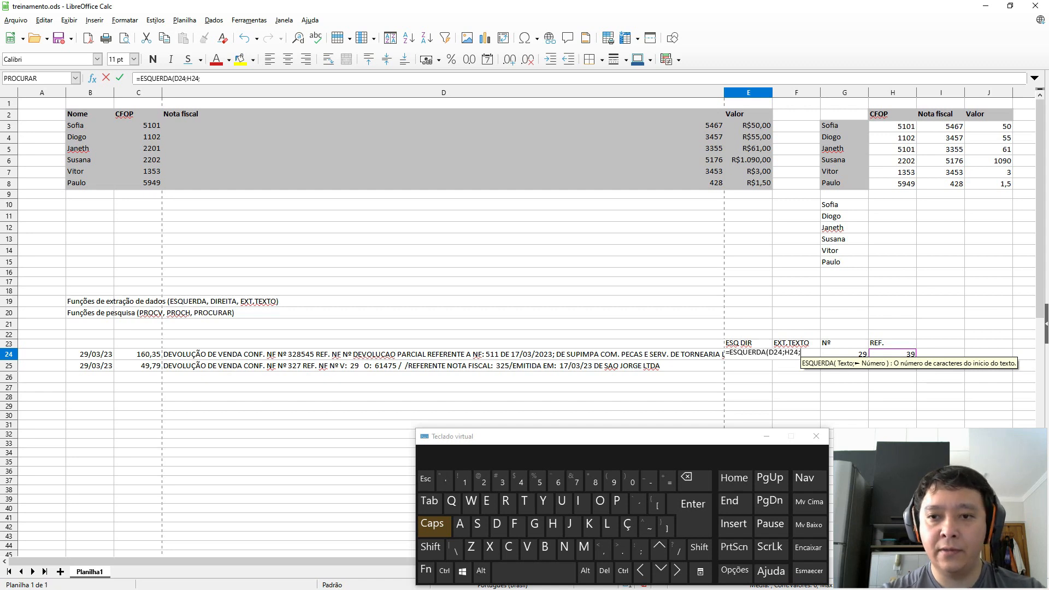
pyautogui.write('-')
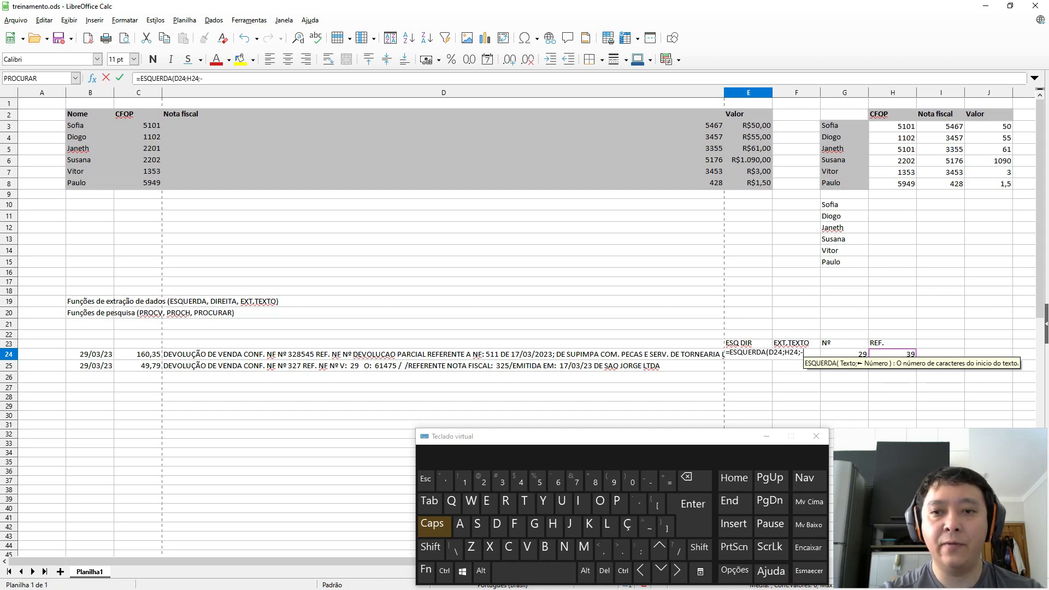
pyautogui.press('BackSpace')
pyautogui.press('BackSpace')
pyautogui.press('Right')
pyautogui.press('Left')
pyautogui.press('BackSpace')
pyautogui.press('BackSpace')
pyautogui.press('BackSpace')
pyautogui.press('BackSpace')
pyautogui.press('BackSpace')
pyautogui.press('BackSpace')
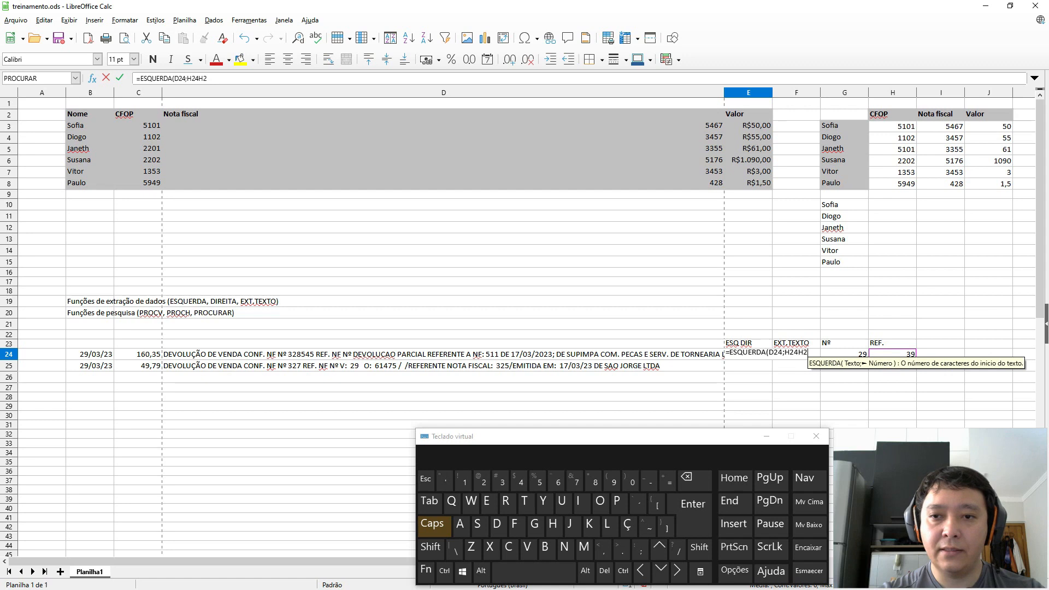
pyautogui.press('Right')
pyautogui.press('Left')
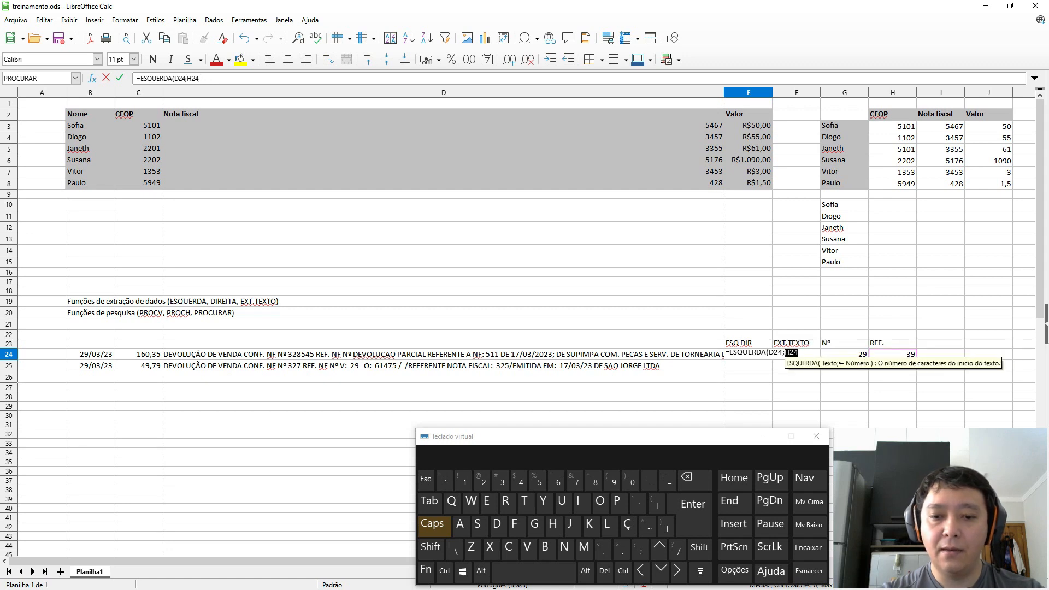
# Complete the E24 formula as =ESQUERDA(D24;H24-2) and widen column E to fit the extracted text.
pyautogui.write('-2')
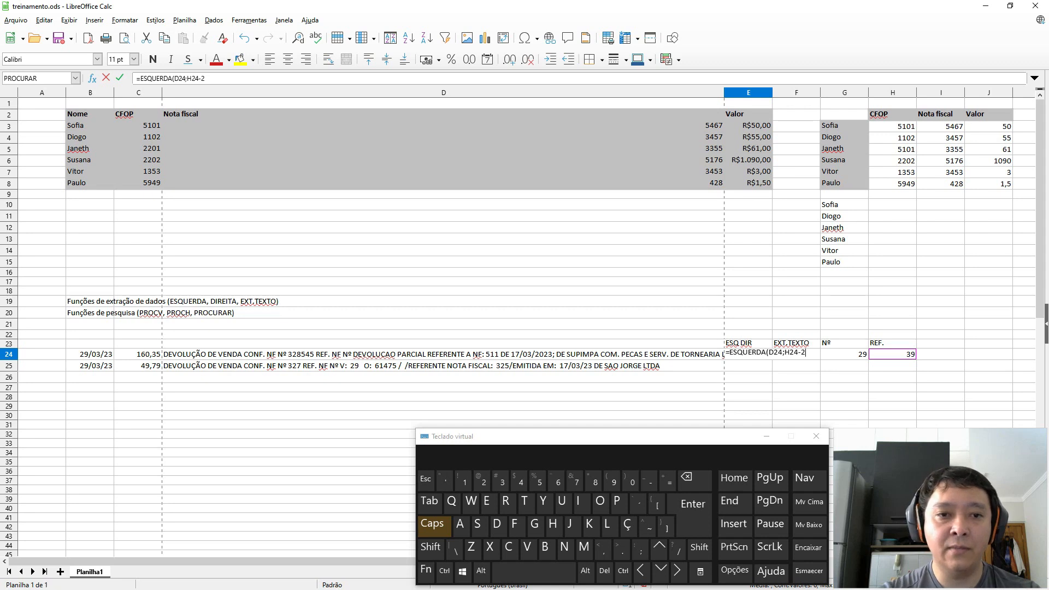
pyautogui.press('Return')
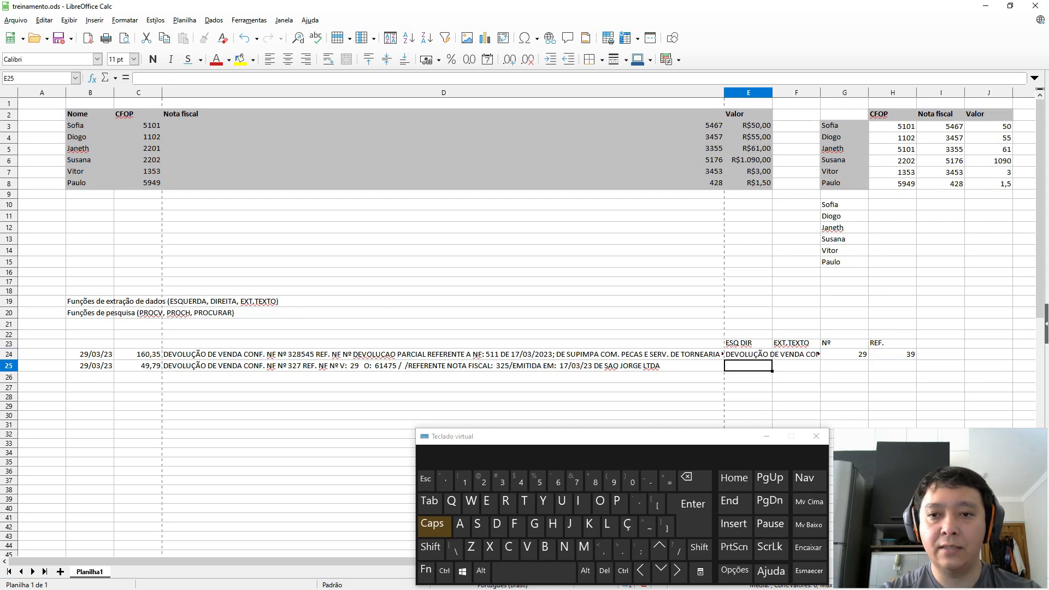
pyautogui.hotkey('alt', 'shift', 'Right')
pyautogui.press('Right')
pyautogui.press('Left')
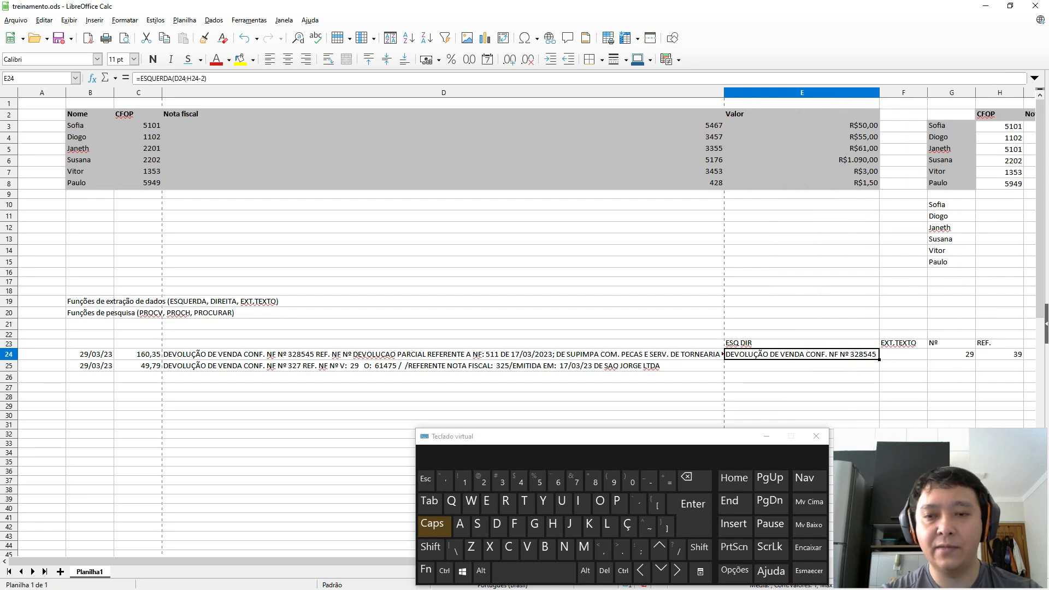
# Wrap the ESQUERDA formula in E24 inside a DIREITA function.
pyautogui.press('F2')
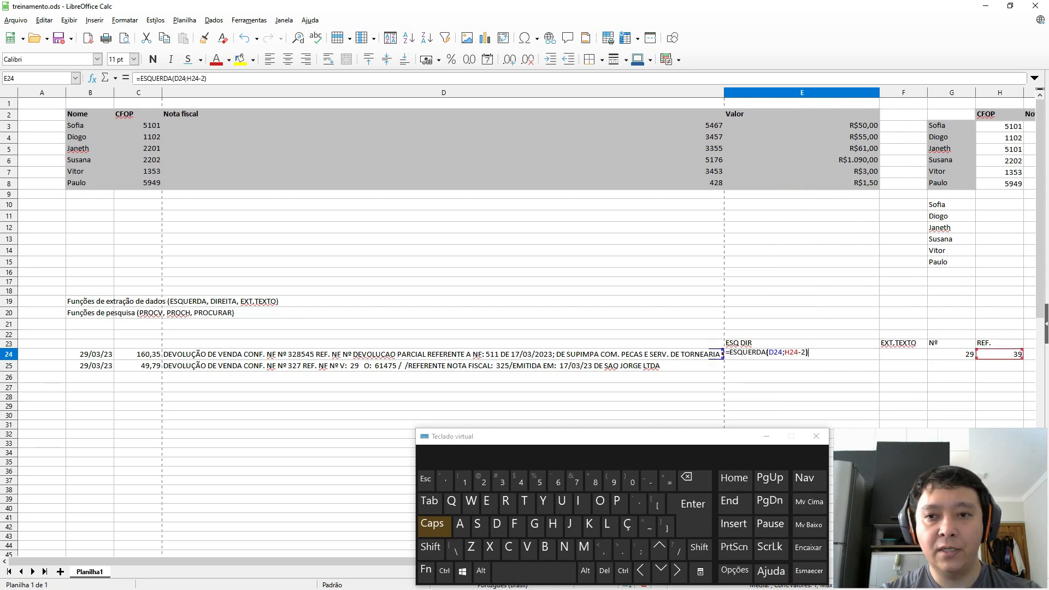
pyautogui.hotkey('ctrl', 'Left')
pyautogui.hotkey('ctrl', 'Left')
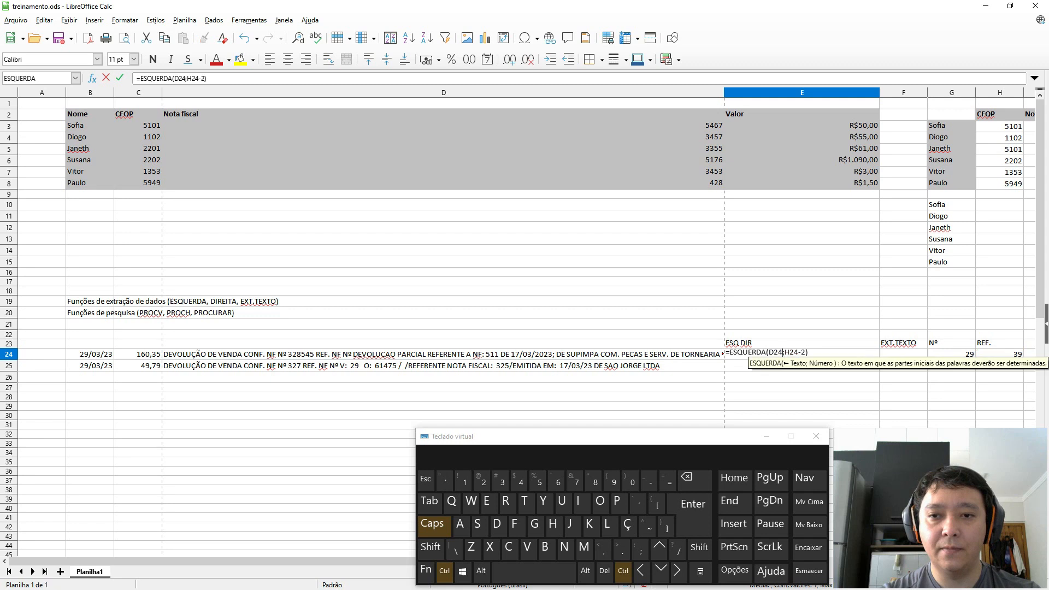
pyautogui.hotkey('ctrl', 'Home')
pyautogui.write('=')
pyautogui.press('BackSpace')
pyautogui.write('DIREITA(')
# Set the character count of the DIREITA function in E24 to H24-G24-4 and confirm the formula.
pyautogui.press('End')
pyautogui.write(';')
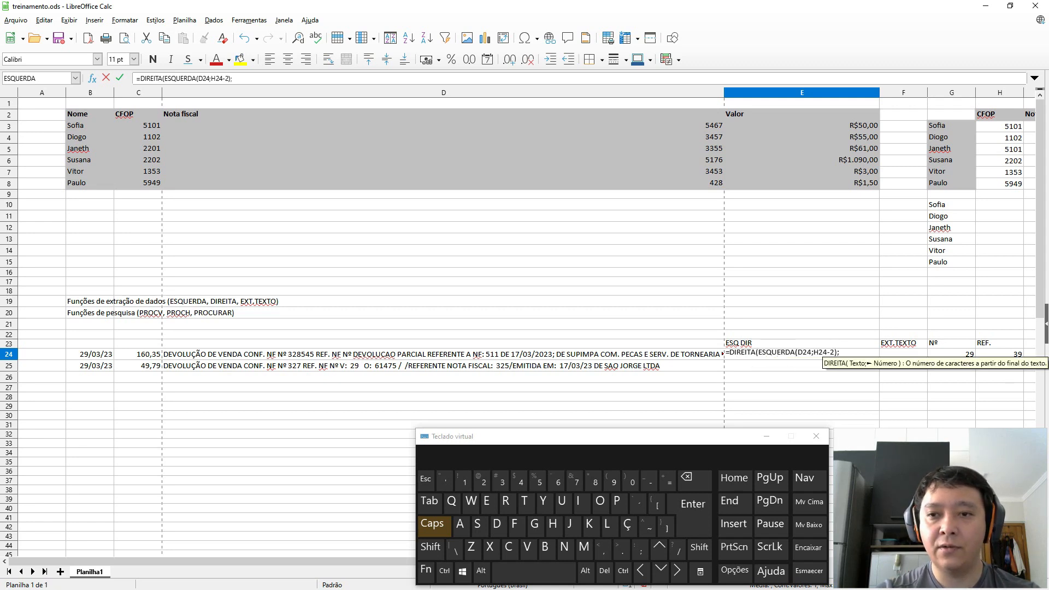
pyautogui.press('Right')
pyautogui.press('Right')
pyautogui.press('Right')
pyautogui.write('-')
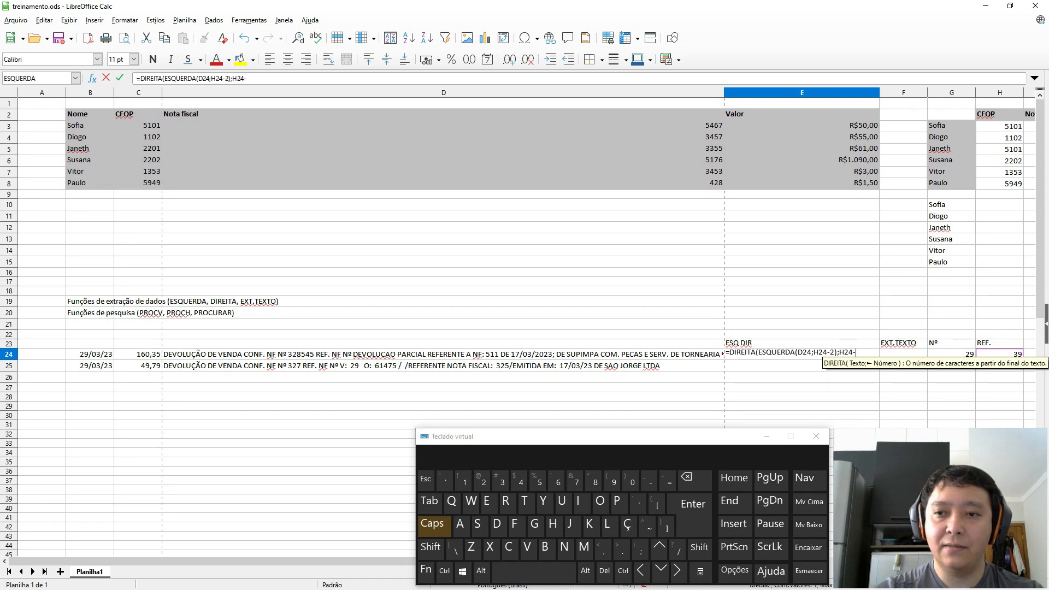
pyautogui.press('Left')
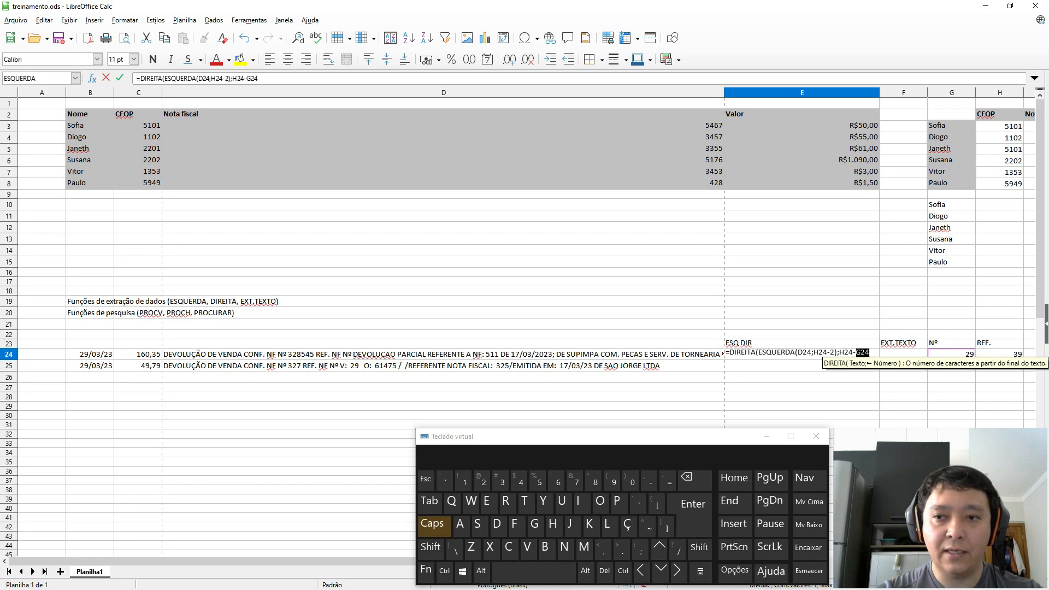
pyautogui.write('-')
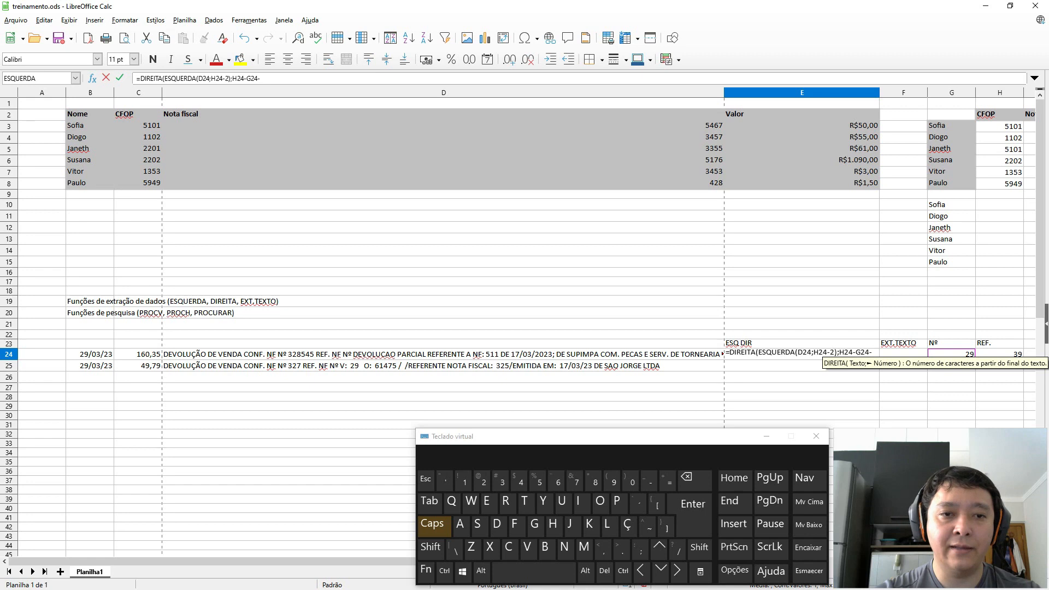
pyautogui.write('4')
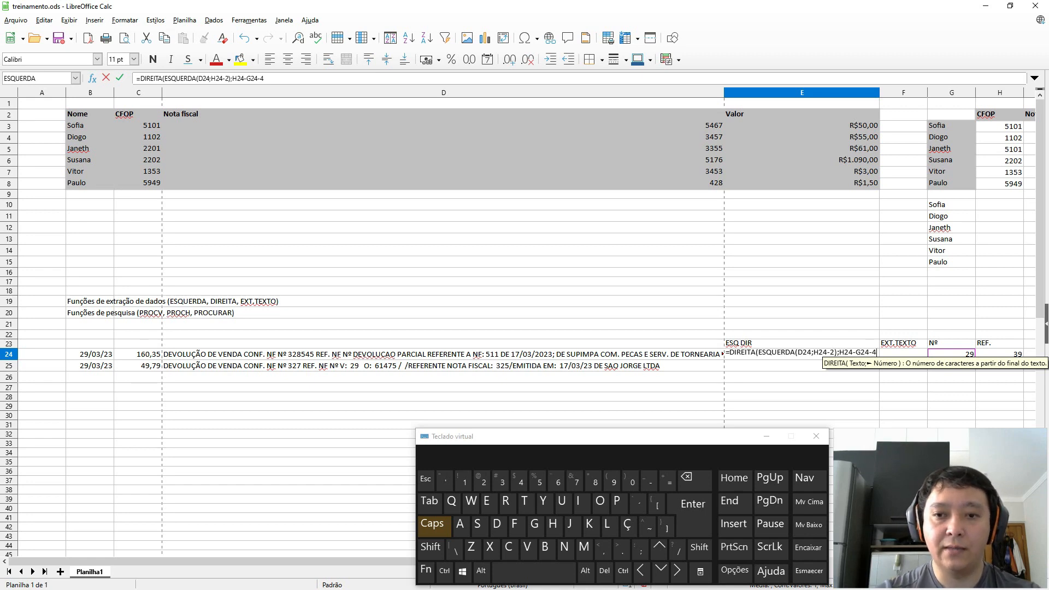
pyautogui.press('Return')
# Examine the nested DIREITA formula in E24 and the PROCURAR position it relies on in G24.
pyautogui.press('Up')
pyautogui.press('Up')
pyautogui.press('Down')
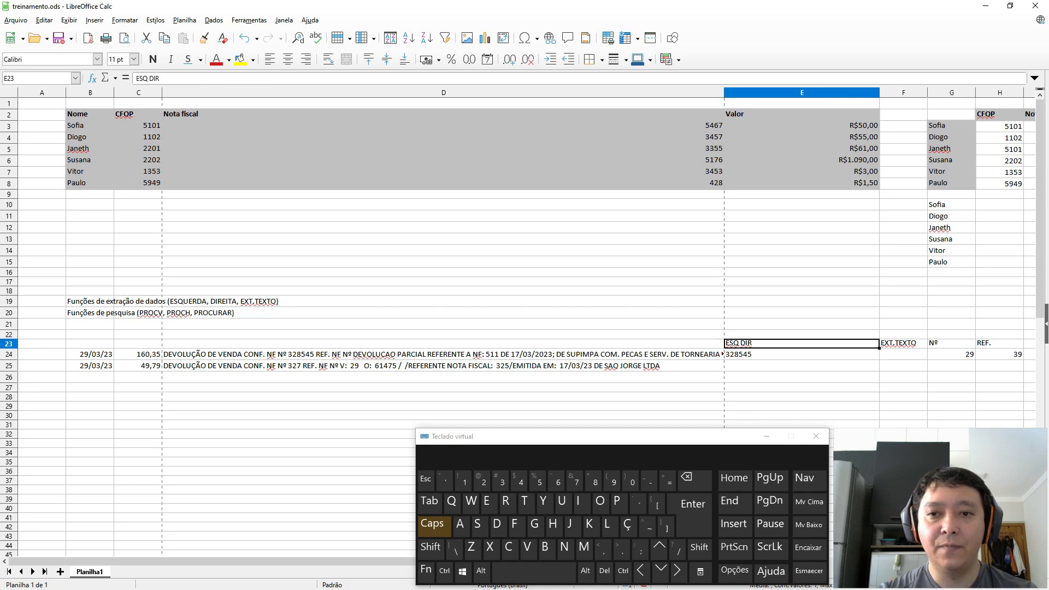
pyautogui.press('Right')
pyautogui.press('Right')
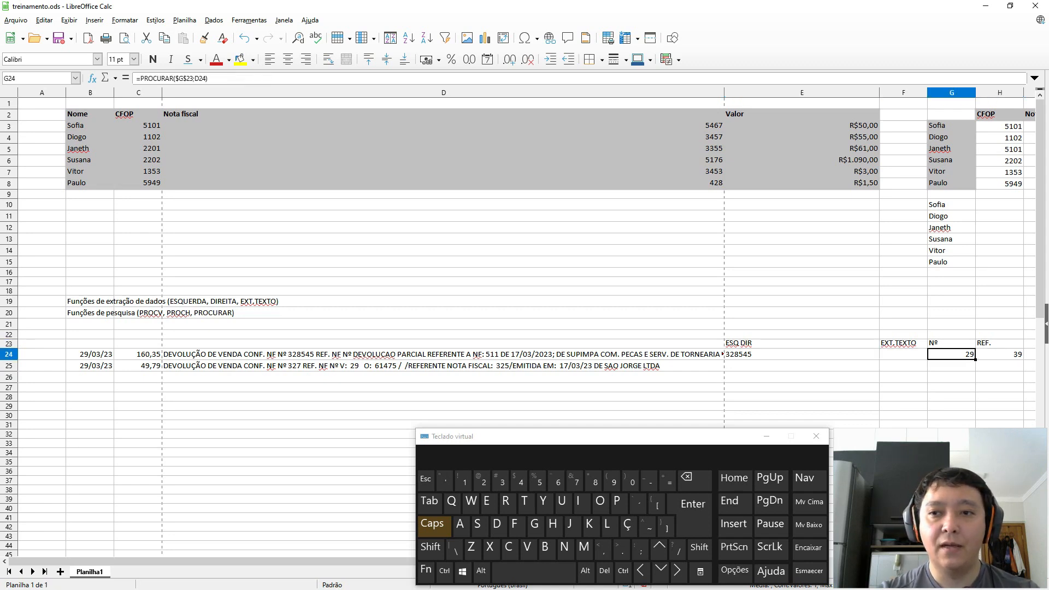
pyautogui.press('Left')
pyautogui.press('Left')
pyautogui.press('Left')
pyautogui.press('Right')
pyautogui.press('Right')
pyautogui.press('Right')
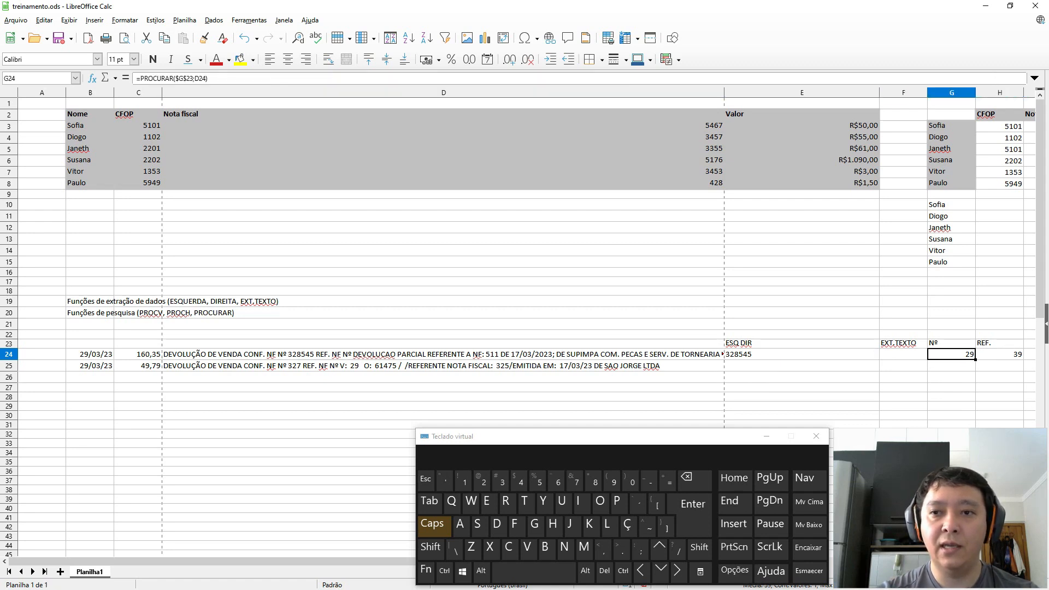
pyautogui.press('Left')
pyautogui.press('Left')
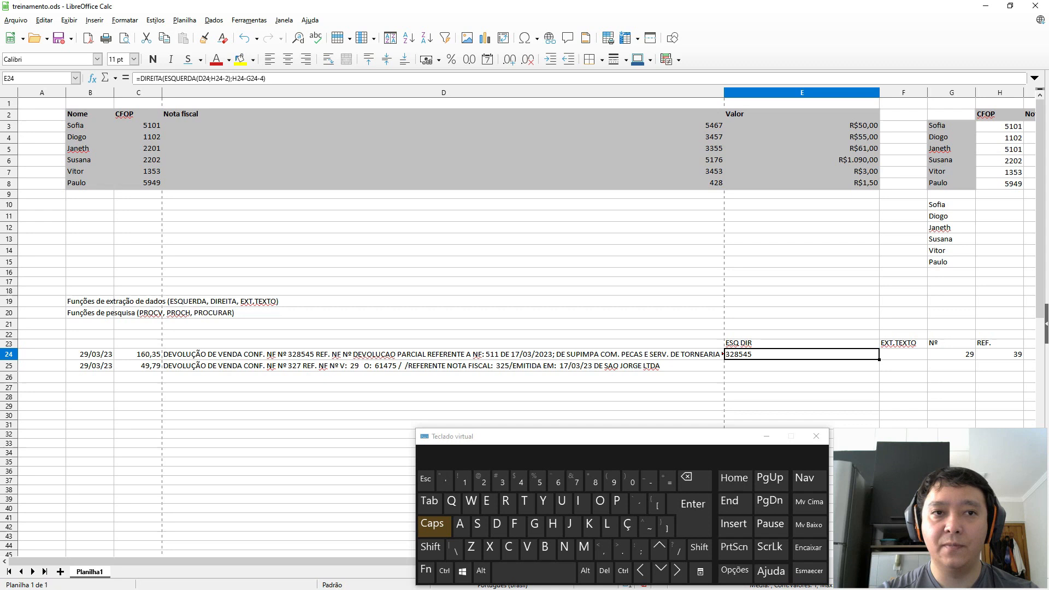
pyautogui.press('F2')
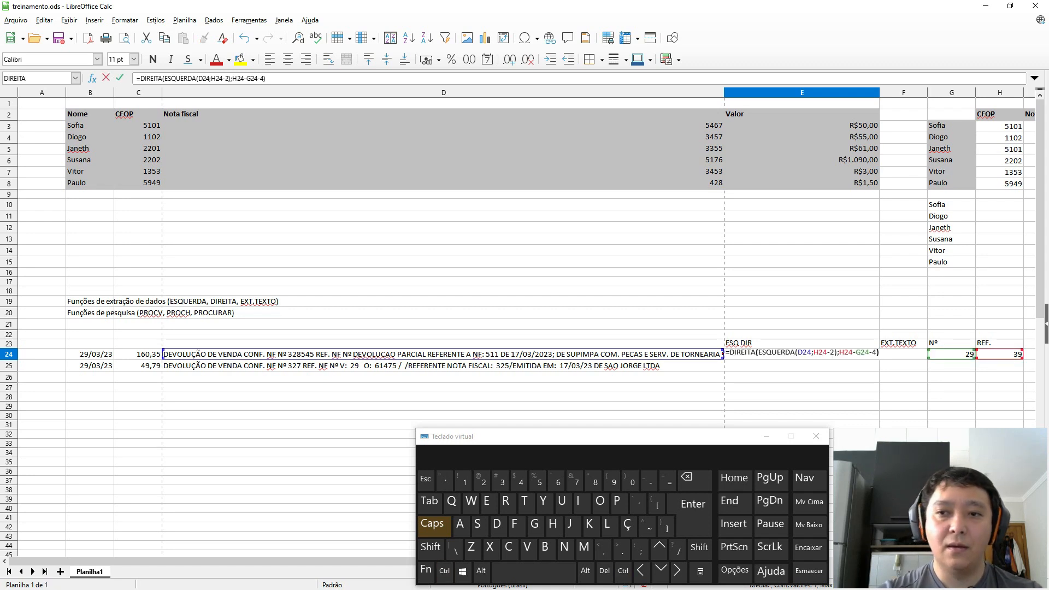
pyautogui.press('Escape')
# Copy the expression PROCURAR($H$23;D24) from H24 without its equals sign, leaving the cell unchanged.
pyautogui.press('Right')
pyautogui.press('Right')
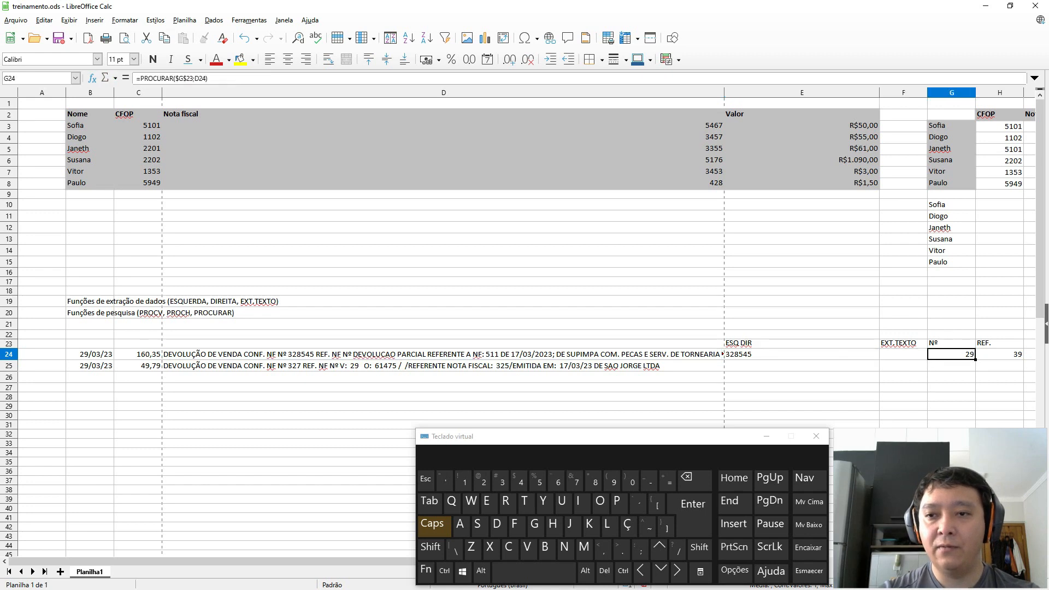
pyautogui.press('Right')
pyautogui.press('F2')
pyautogui.hotkey('ctrl', 'shift', 'Home')
pyautogui.hotkey('ctrl', 'c')
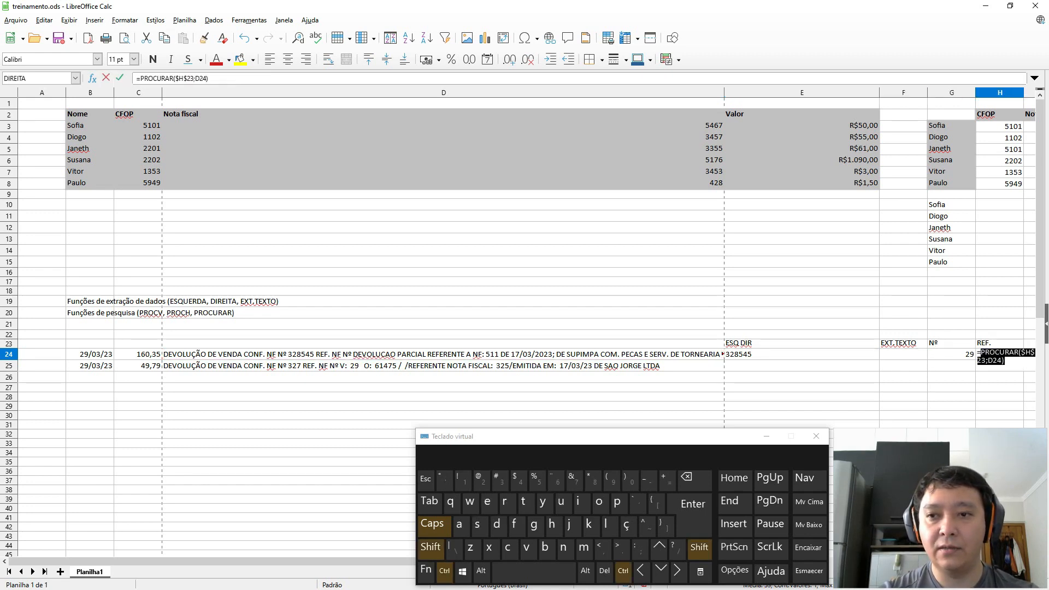
pyautogui.press('Escape')
# Replace H24 in the DIREITA character count of E24 with PROCURAR($H$23;D24).
pyautogui.press('Left')
pyautogui.press('Left')
pyautogui.press('Left')
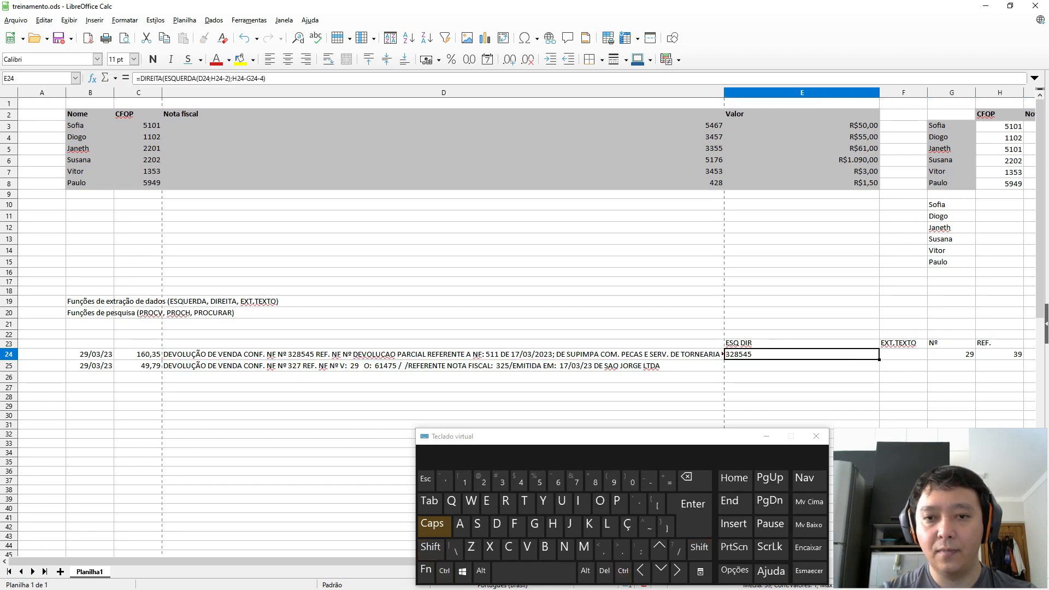
pyautogui.press('F2')
pyautogui.press('Left')
pyautogui.press('Right')
pyautogui.press('Left')
pyautogui.press('Left')
pyautogui.press('Left')
pyautogui.press('Left')
pyautogui.press('Left')
pyautogui.press('Left')
pyautogui.press('Left')
pyautogui.hotkey('shift', 'Left')
pyautogui.hotkey('shift', 'Left')
pyautogui.hotkey('shift', 'Left')
pyautogui.write('PROCURAR($H$23;D24)')
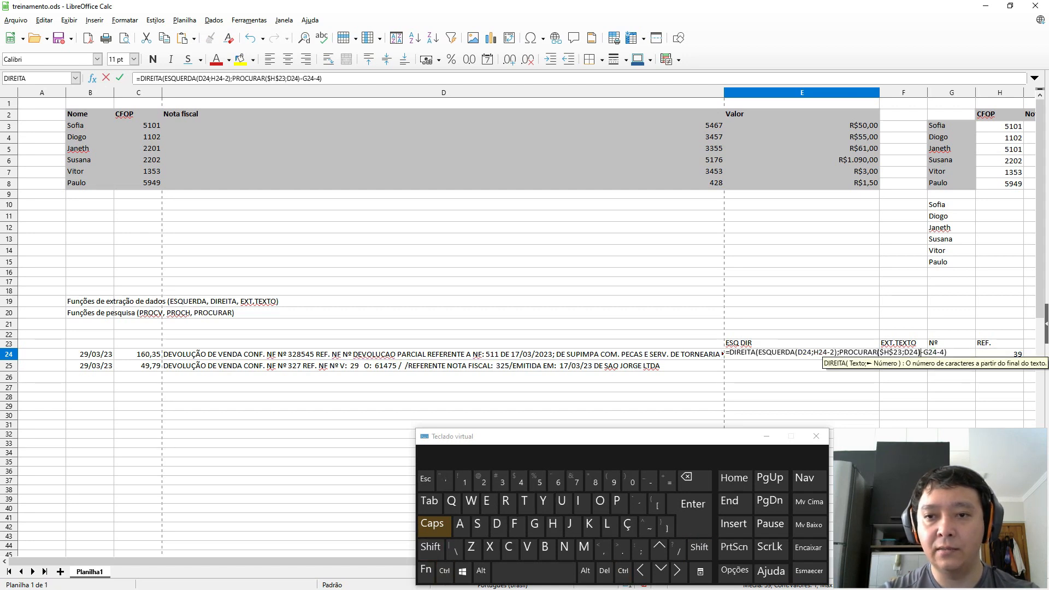
# Replace H24 inside the ESQUERDA part of the E24 formula with PROCURAR($H$23;D24) and confirm.
pyautogui.press('Left')
pyautogui.press('Left')
pyautogui.press('Left')
pyautogui.press('Left')
pyautogui.press('Left')
pyautogui.press('Left')
pyautogui.press('Left')
pyautogui.press('Left')
pyautogui.press('Left')
pyautogui.press('Left')
pyautogui.press('Left')
pyautogui.press('Left')
pyautogui.press('Left')
pyautogui.press('Left')
pyautogui.press('Left')
pyautogui.press('Left')
pyautogui.press('Left')
pyautogui.press('Left')
pyautogui.press('Left')
pyautogui.press('Left')
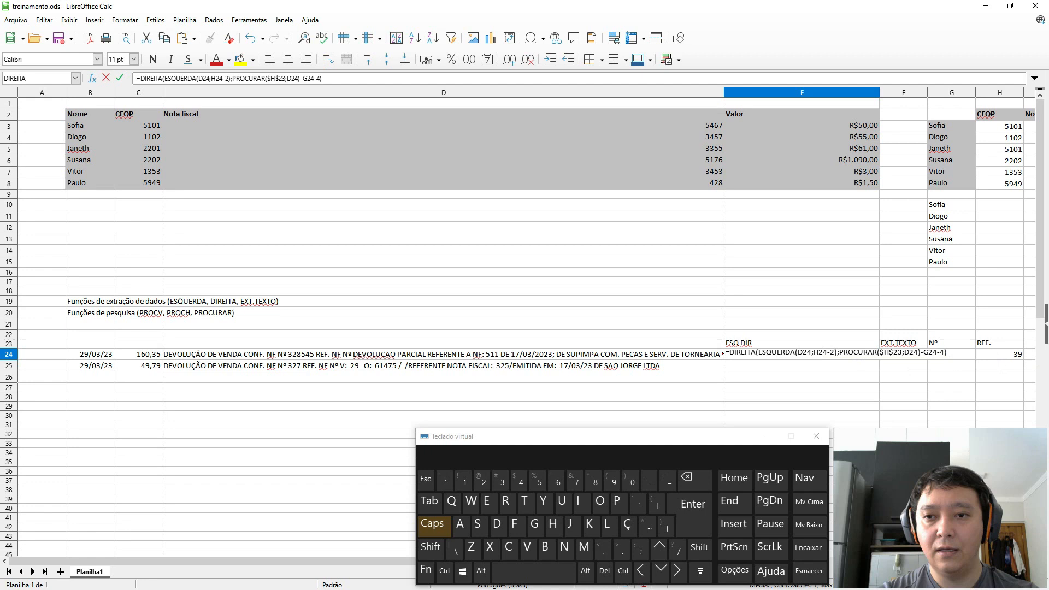
pyautogui.hotkey('shift', 'Left')
pyautogui.hotkey('shift', 'Left')
pyautogui.hotkey('shift', 'Left')
pyautogui.hotkey('ctrl', 'v')
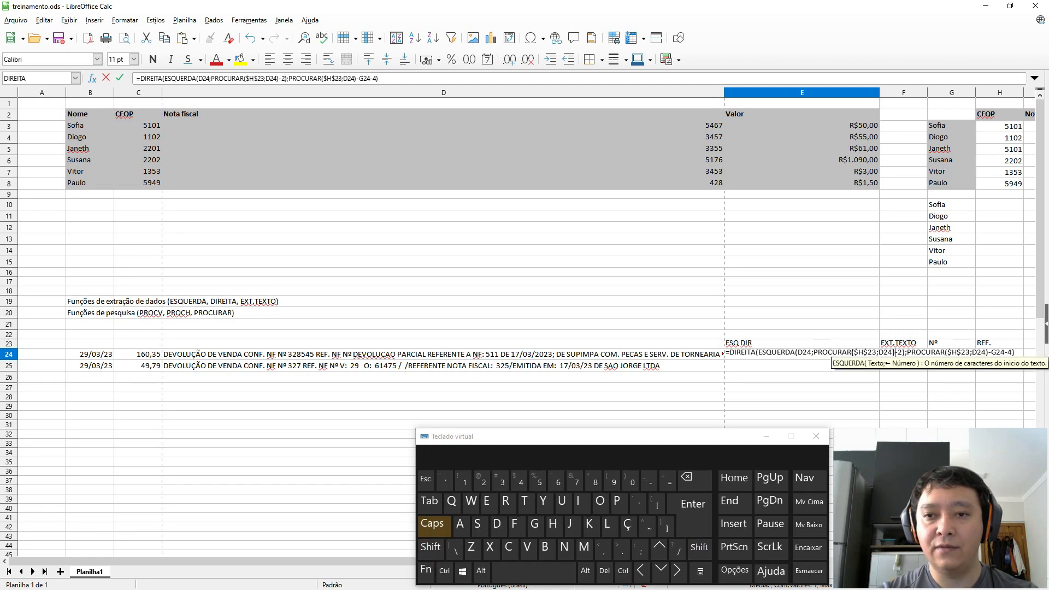
pyautogui.press('Return')
# Copy the PROCURAR formula text that references $G$23 and D24 from G24, leaving the cell unchanged.
pyautogui.press('Up')
pyautogui.press('Right')
pyautogui.press('Right')
pyautogui.press('F2')
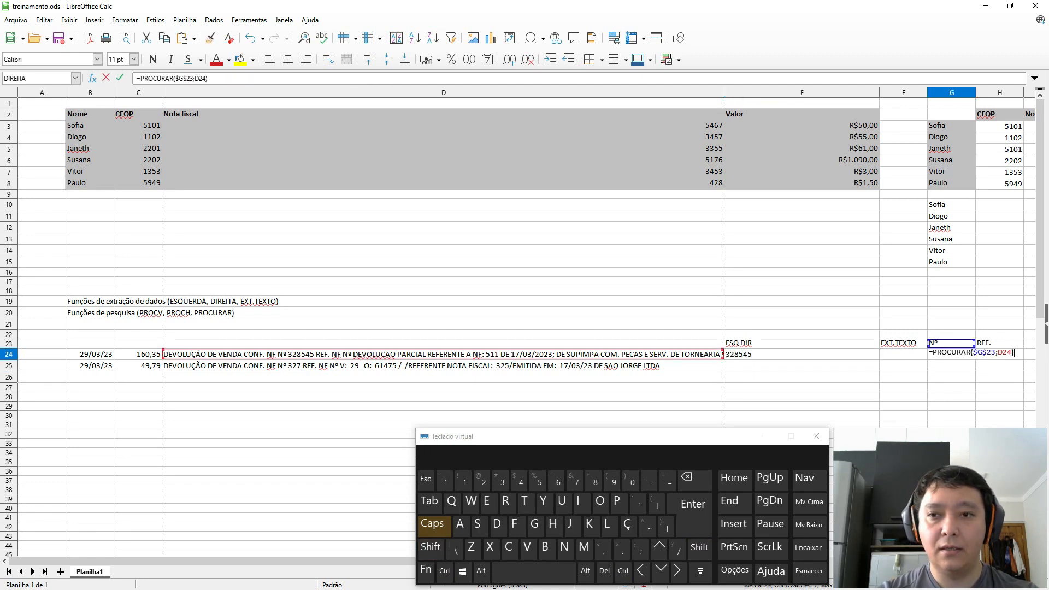
pyautogui.hotkey('ctrl', 'shift', 'Left')
pyautogui.hotkey('ctrl', 'shift', 'Left')
pyautogui.hotkey('ctrl', 'shift', 'Left')
pyautogui.hotkey('ctrl', 'shift', 'Left')
pyautogui.hotkey('ctrl', 'shift', 'Left')
pyautogui.hotkey('ctrl', 'c')
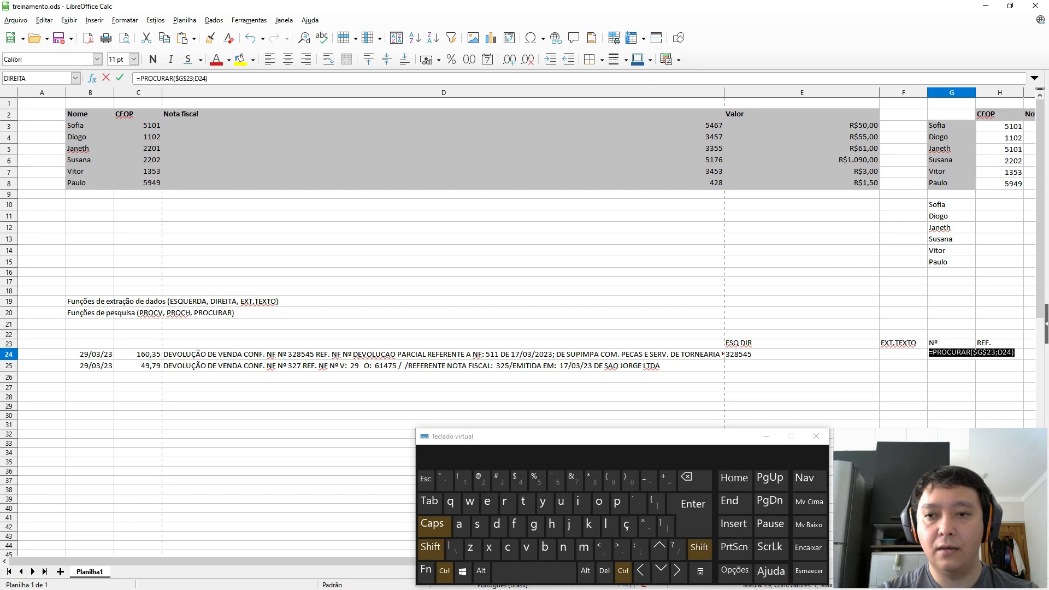
pyautogui.press('Escape')
# Replace G24 in the DIREITA character count of the E24 formula with PROCURAR($G$23;D24) and confirm.
pyautogui.press('Left')
pyautogui.press('Left')
pyautogui.press('Left')
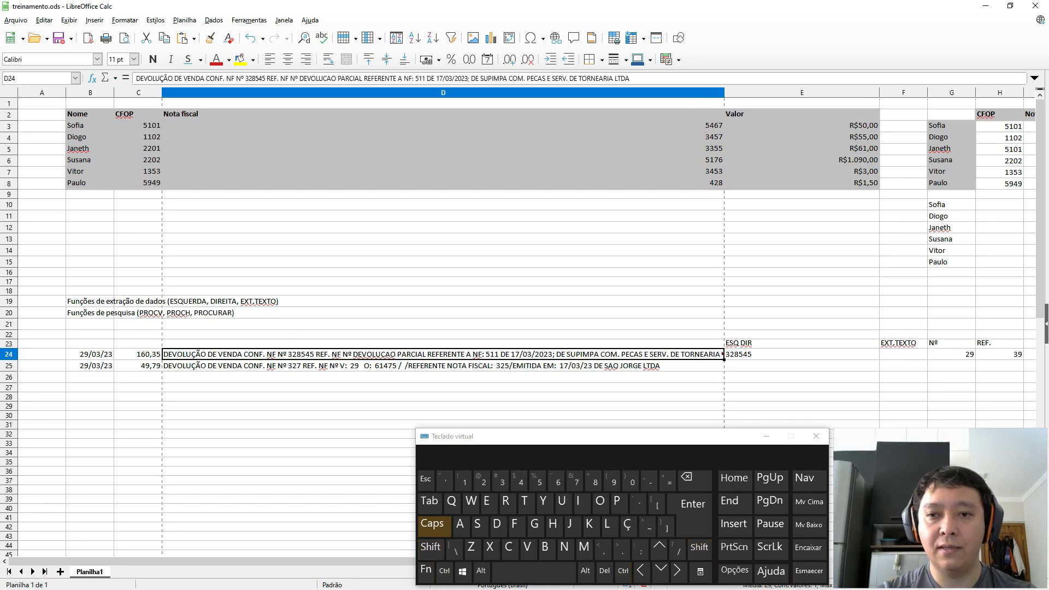
pyautogui.press('Right')
pyautogui.press('F2')
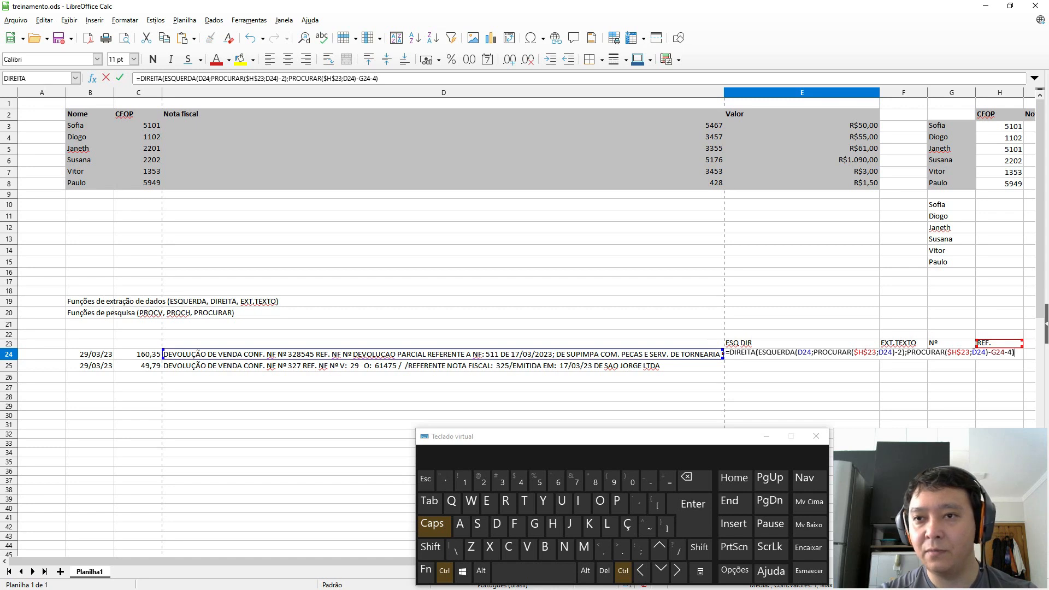
pyautogui.hotkey('ctrl', 'Left')
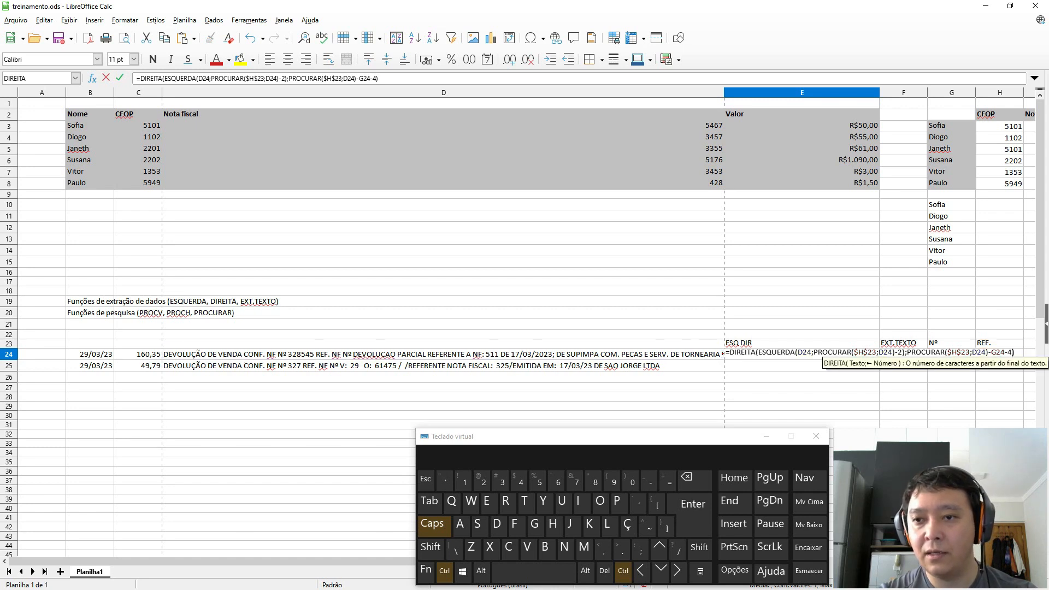
pyautogui.hotkey('ctrl', 'Left')
pyautogui.hotkey('ctrl', 'shift', 'Left')
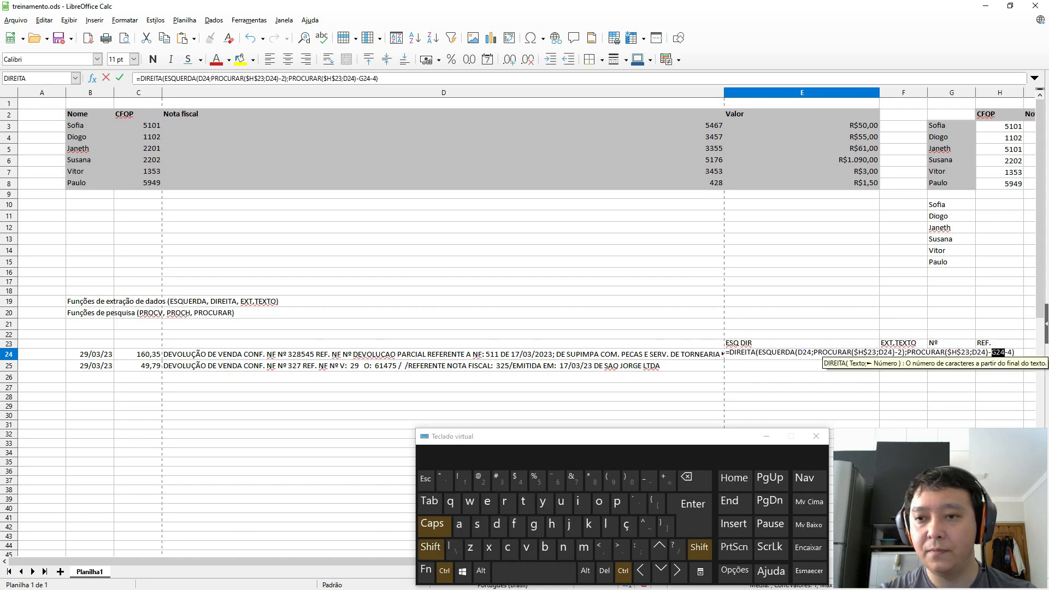
pyautogui.hotkey('ctrl', 'v')
pyautogui.press('Return')
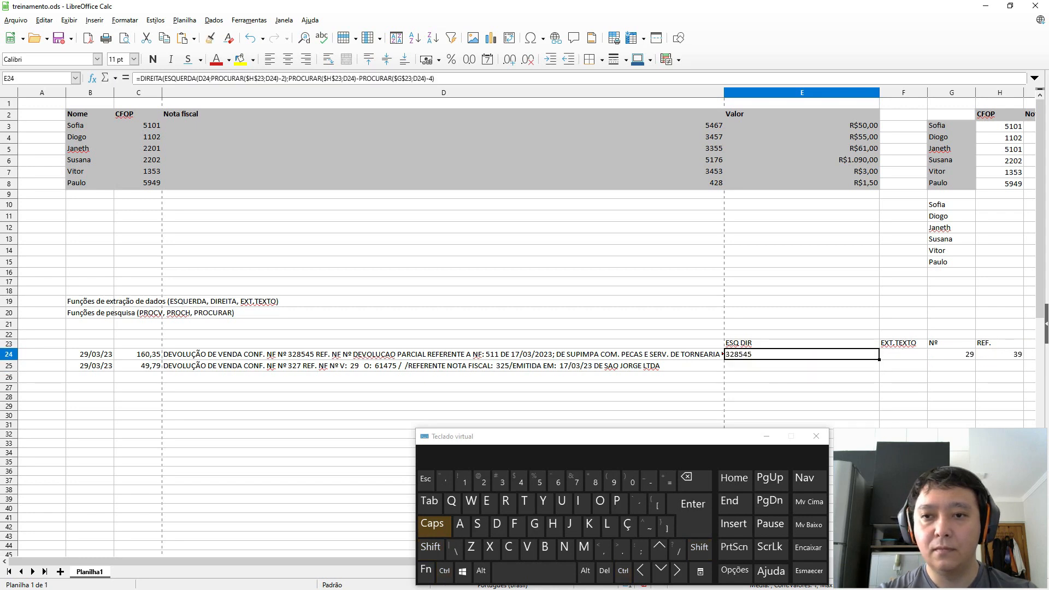
# Clear the helper PROCURAR formulas from G24:H24.
pyautogui.press('Right')
pyautogui.press('Right')
pyautogui.hotkey('shift', 'Right')
pyautogui.press('Delete')
pyautogui.press('Left')
pyautogui.press('Left')
pyautogui.press('Right')
pyautogui.press('Right')
pyautogui.press('Left')
pyautogui.press('Right')
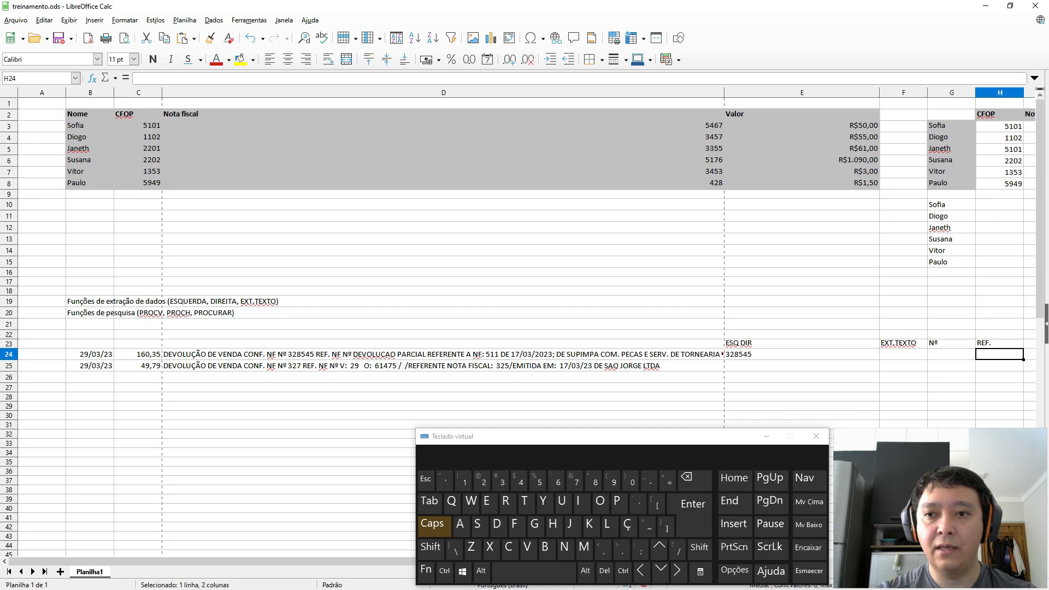
# Undo the clearing of G24:H24 and the PROCURAR substitutions in E24, and inspect the E24 formula with its cell references.
pyautogui.press('Left')
pyautogui.hotkey('ctrl', 'z')
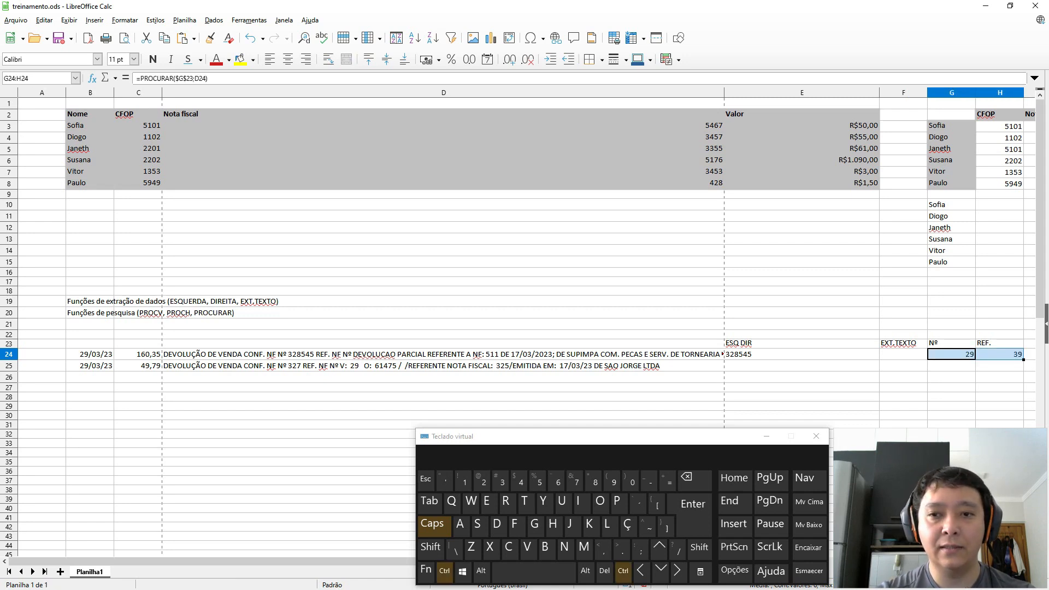
pyautogui.press('Left')
pyautogui.press('Left')
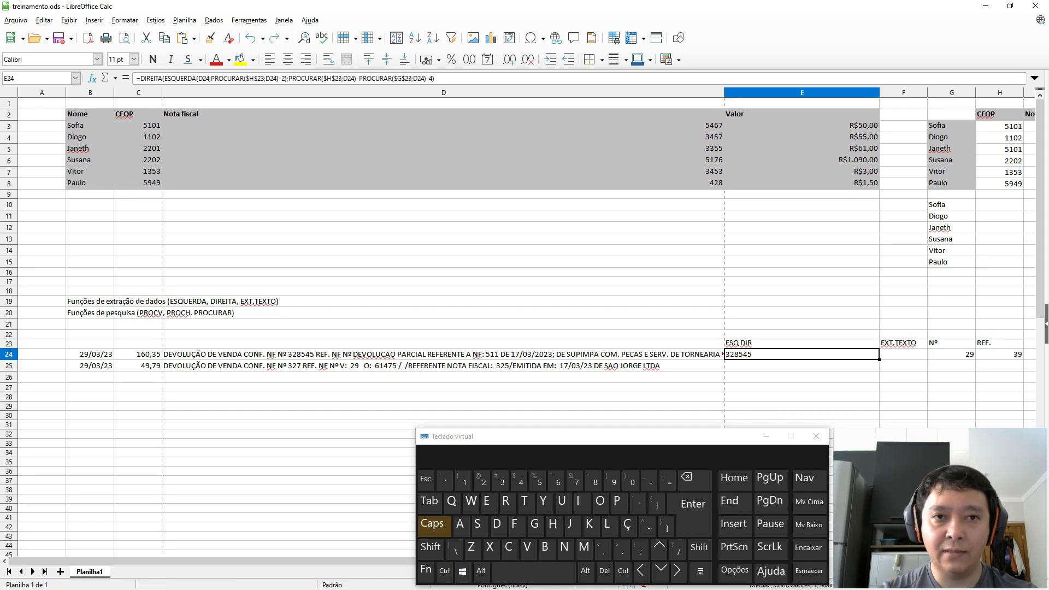
pyautogui.press('Right')
pyautogui.press('Right')
pyautogui.press('Right')
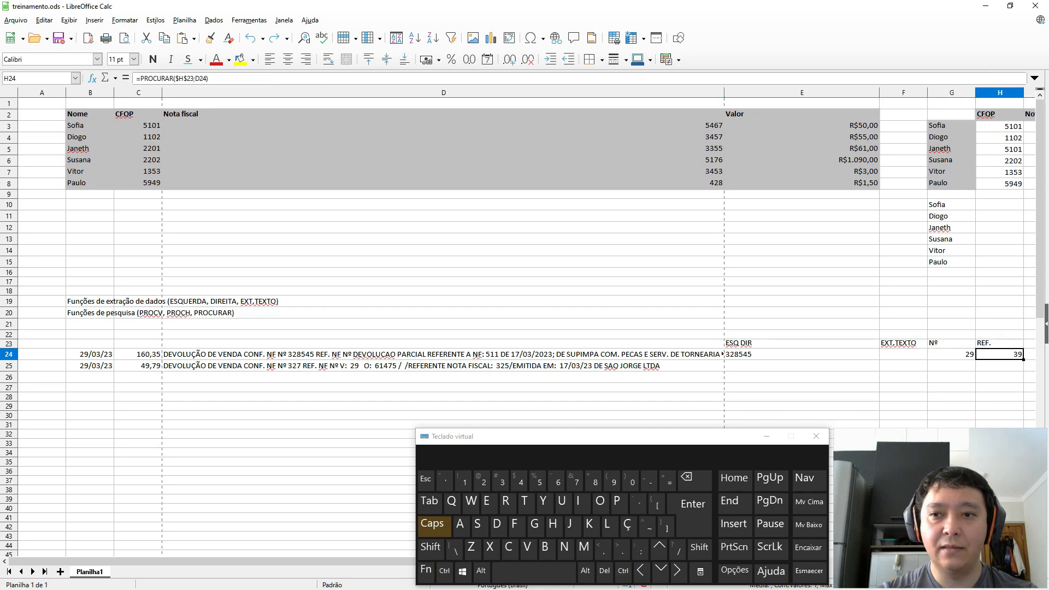
pyautogui.press('Left')
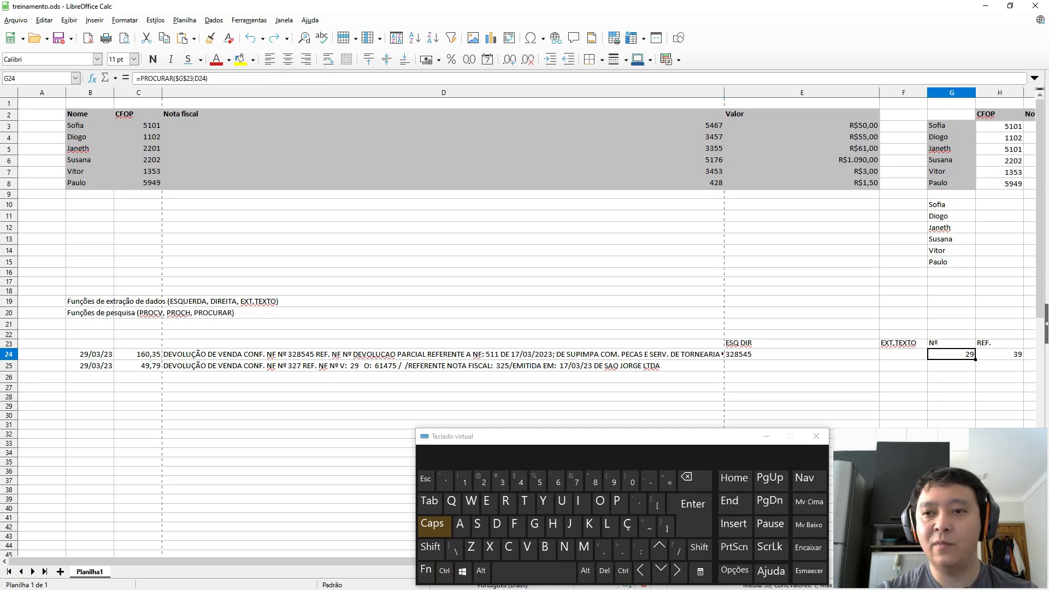
pyautogui.press('Left')
pyautogui.press('Left')
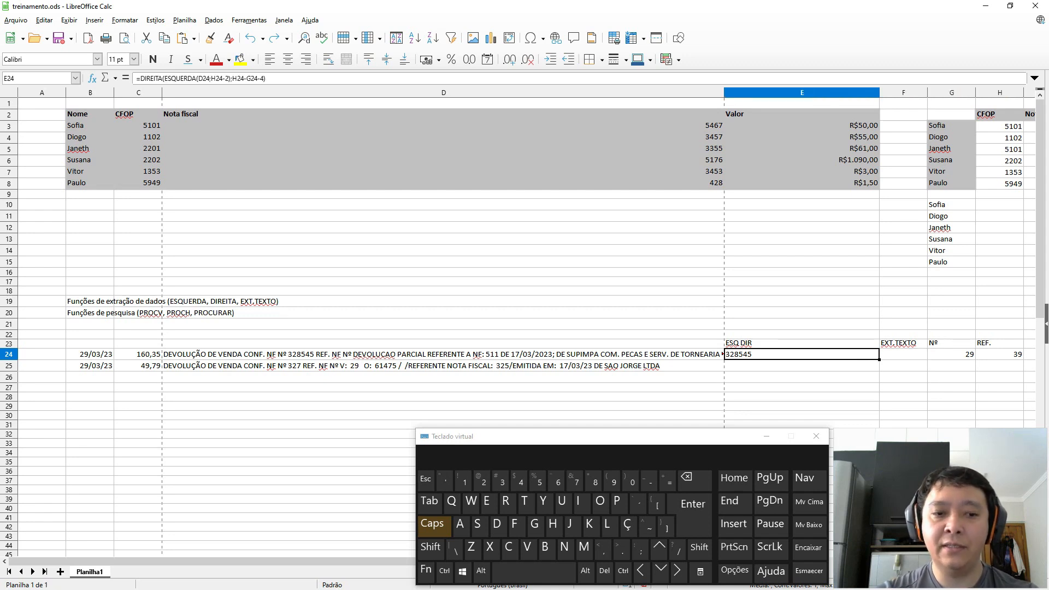
pyautogui.press('F2')
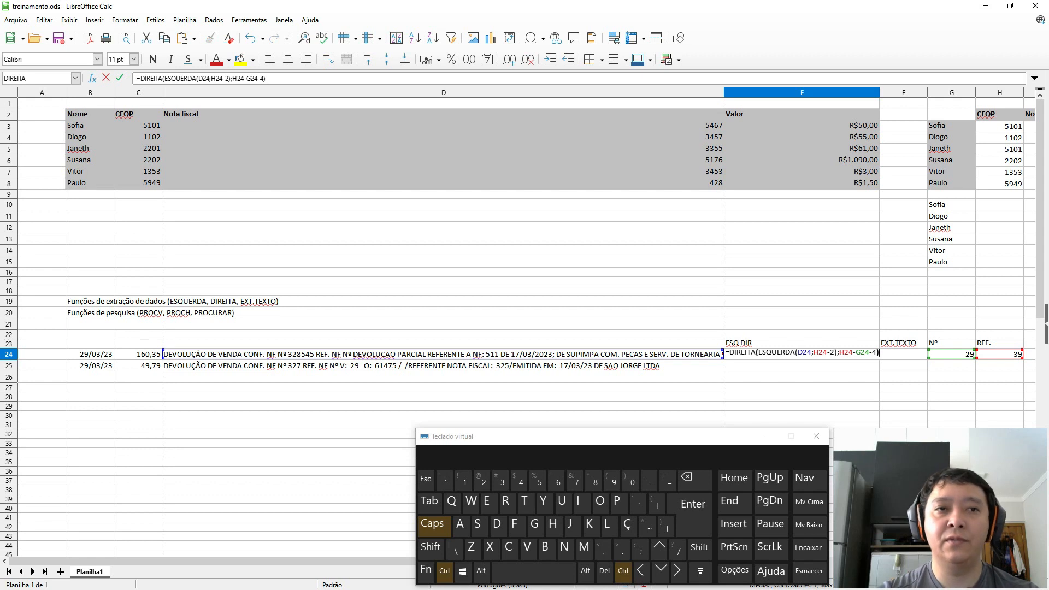
pyautogui.press('Escape')
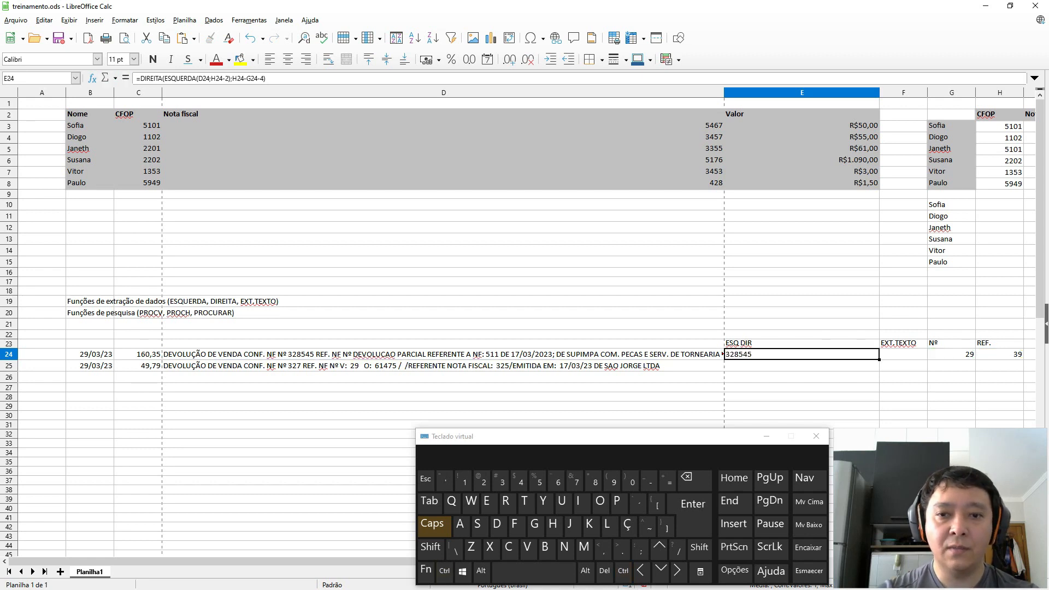
# Redo the PROCURAR substitutions in E24 and the clearing of G24:H24.
pyautogui.hotkey('ctrl', 'z')
pyautogui.hotkey('ctrl', 'z')
pyautogui.press('F2')
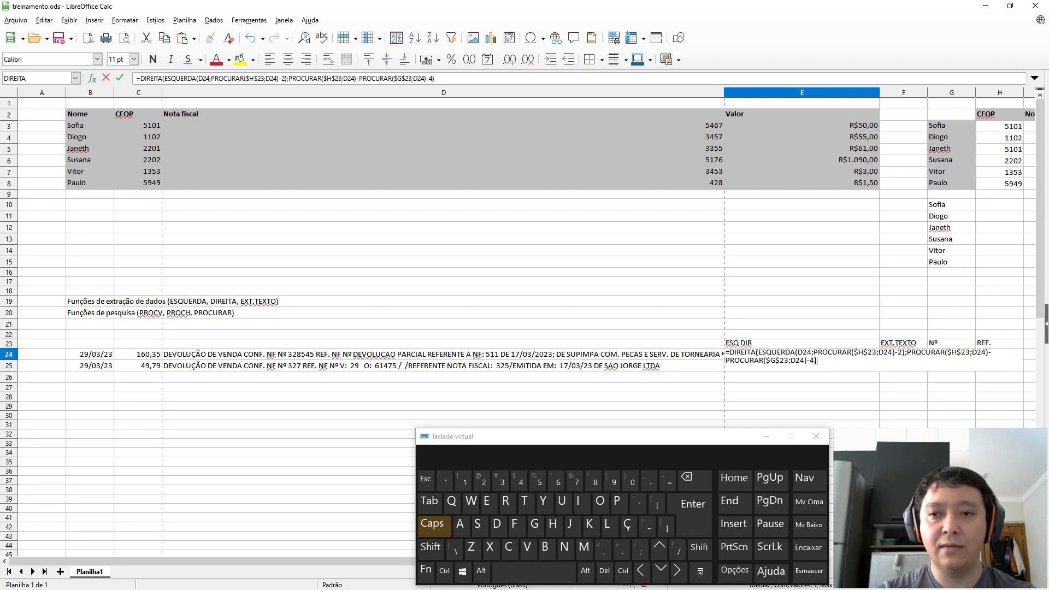
pyautogui.press('Escape')
pyautogui.hotkey('ctrl', 'y')
pyautogui.press('Left')
pyautogui.press('Left')
pyautogui.press('Right')
pyautogui.press('Right')
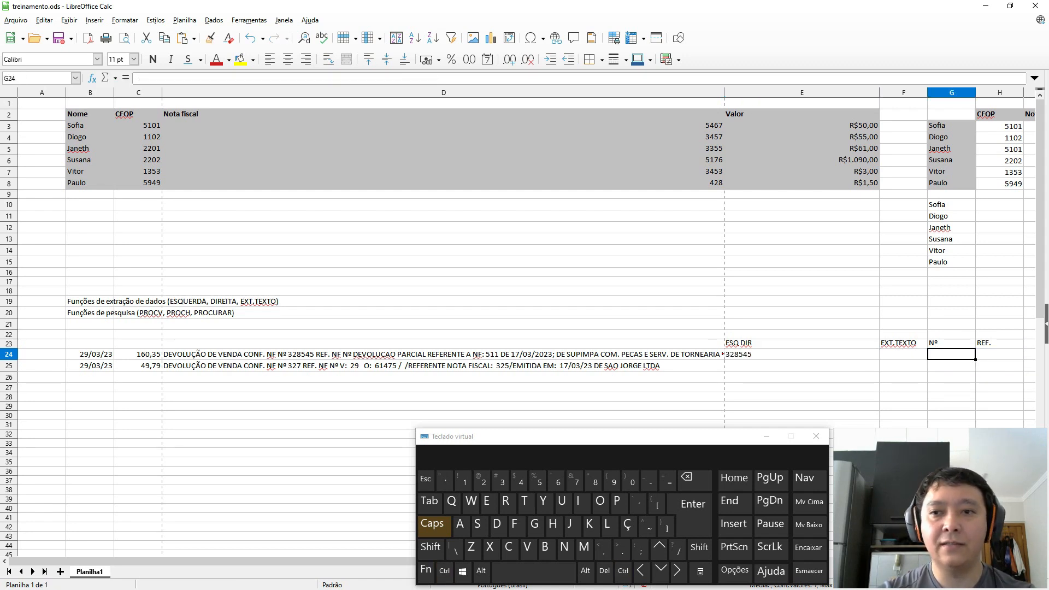
# Examine the nested DIREITA, ESQUERDA and PROCURAR formula in E24 and the cells it references.
pyautogui.press('Right')
pyautogui.press('Left')
pyautogui.press('Left')
pyautogui.press('Left')
pyautogui.press('Right')
pyautogui.press('Right')
pyautogui.press('Left')
pyautogui.press('Left')
pyautogui.press('Left')
pyautogui.press('Right')
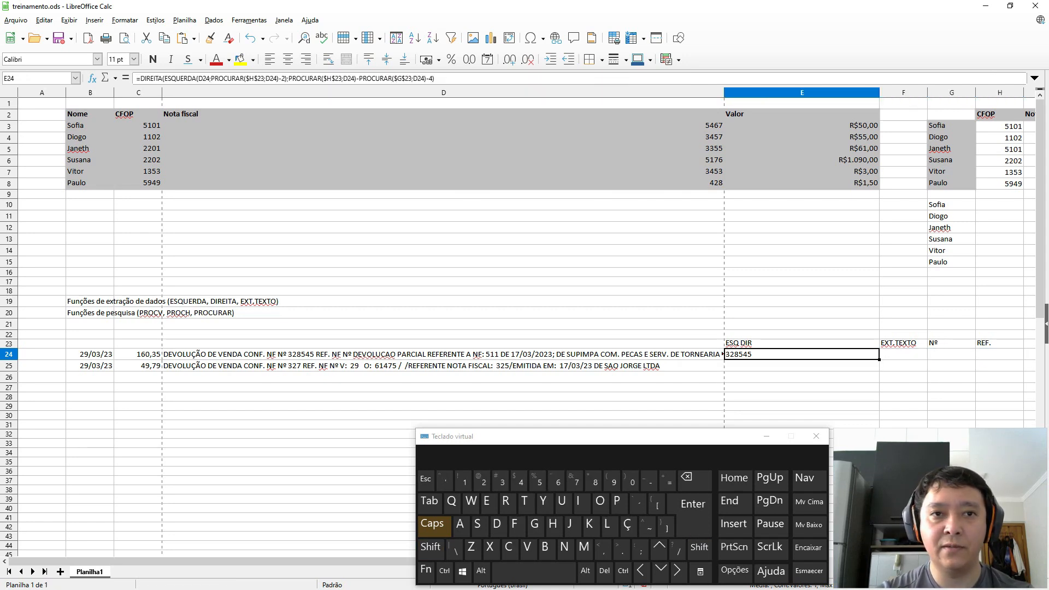
pyautogui.press('F2')
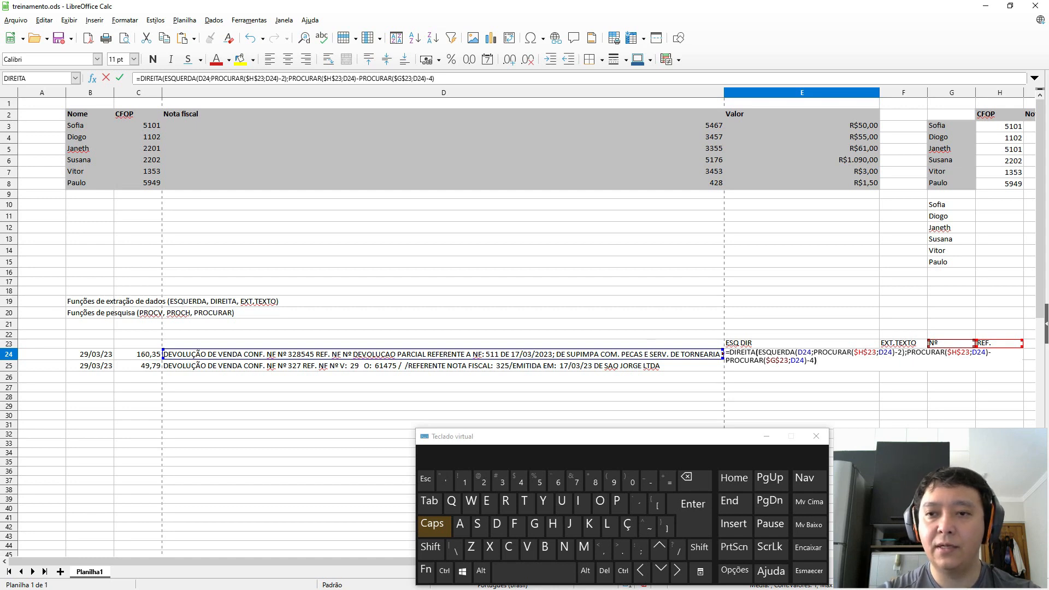
pyautogui.press('Return')
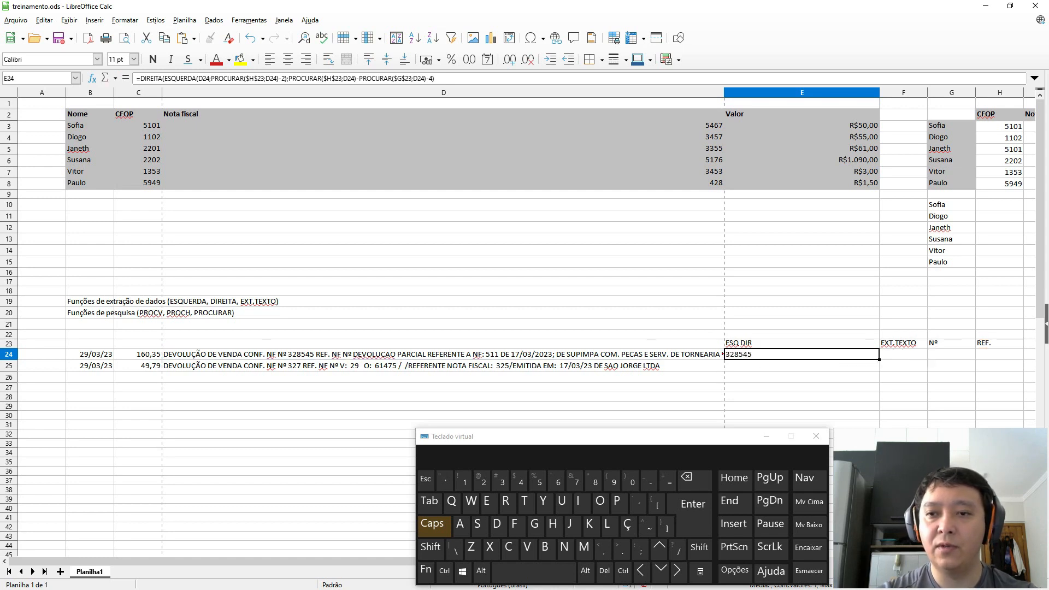
# Copy the search text Nº from G23, leaving the cell unchanged, and return to E24.
pyautogui.click(973, 343)
pyautogui.press('F2')
pyautogui.hotkey('ctrl', 'shift', 'Left')
pyautogui.hotkey('ctrl', 'c')
pyautogui.press('Escape')
pyautogui.press('Left')
pyautogui.press('Left')
pyautogui.press('Down')
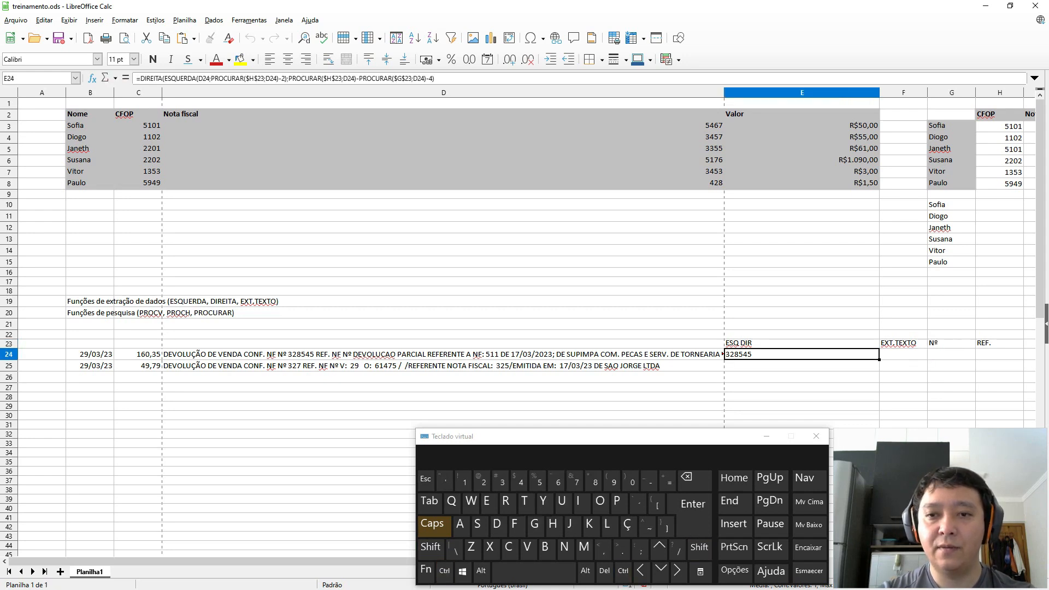
# Replace the $G$23 reference in the E24 formula with the literal text "Nº" and confirm.
pyautogui.press('F2')
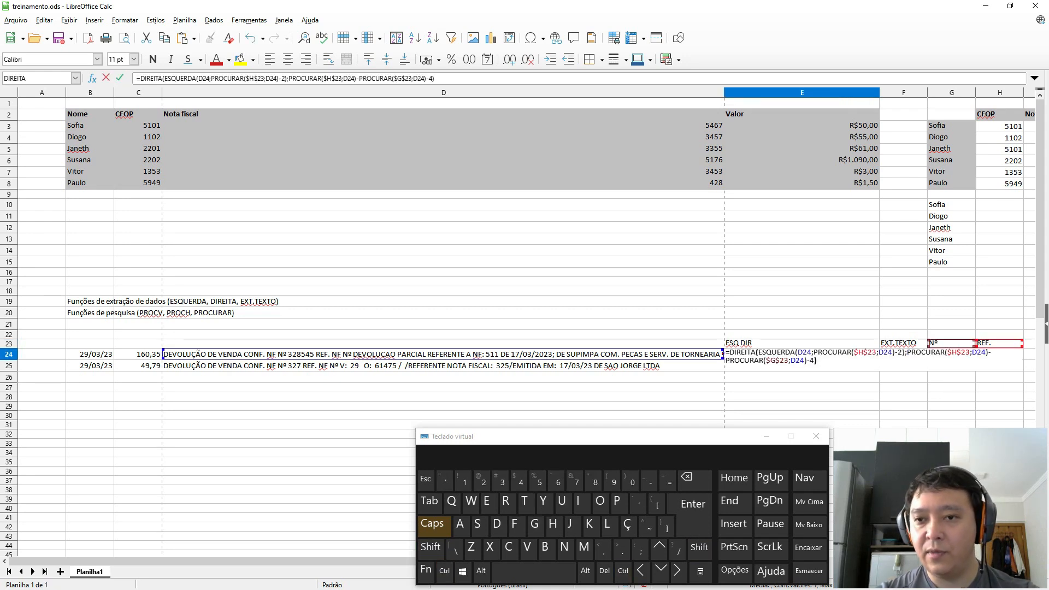
pyautogui.hotkey('ctrl', 'Left')
pyautogui.hotkey('ctrl', 'Left')
pyautogui.hotkey('ctrl', 'Left')
pyautogui.hotkey('ctrl', 'Left')
pyautogui.hotkey('ctrl', 'Left')
pyautogui.hotkey('ctrl', 'Left')
pyautogui.hotkey('ctrl', 'shift', 'Left')
pyautogui.hotkey('ctrl', 'shift', 'Left')
pyautogui.hotkey('ctrl', 'shift', 'Left')
pyautogui.hotkey('ctrl', 'shift', 'Left')
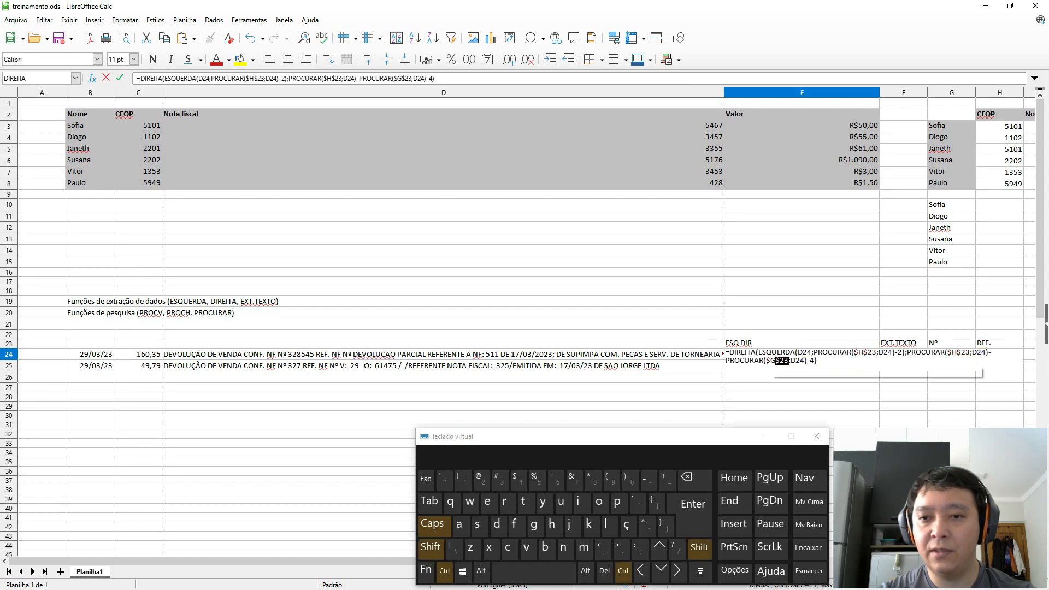
pyautogui.write('"Nº"')
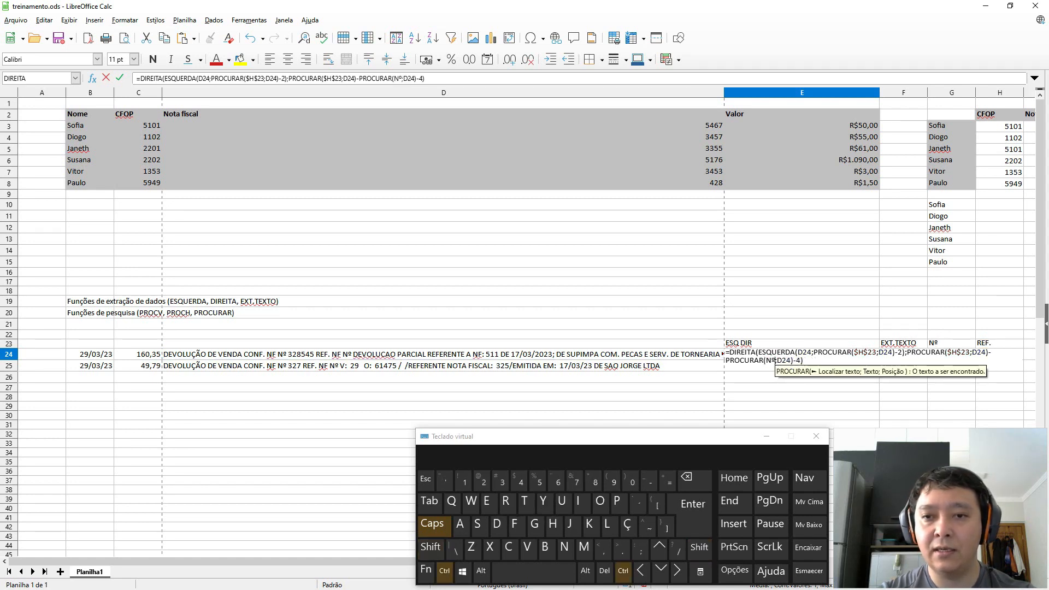
pyautogui.press('Return')
# Copy the REF. search text cell H23.
pyautogui.press('Up')
pyautogui.press('Right')
pyautogui.press('Right')
pyautogui.press('Up')
pyautogui.press('Right')
pyautogui.hotkey('ctrl', 'c')
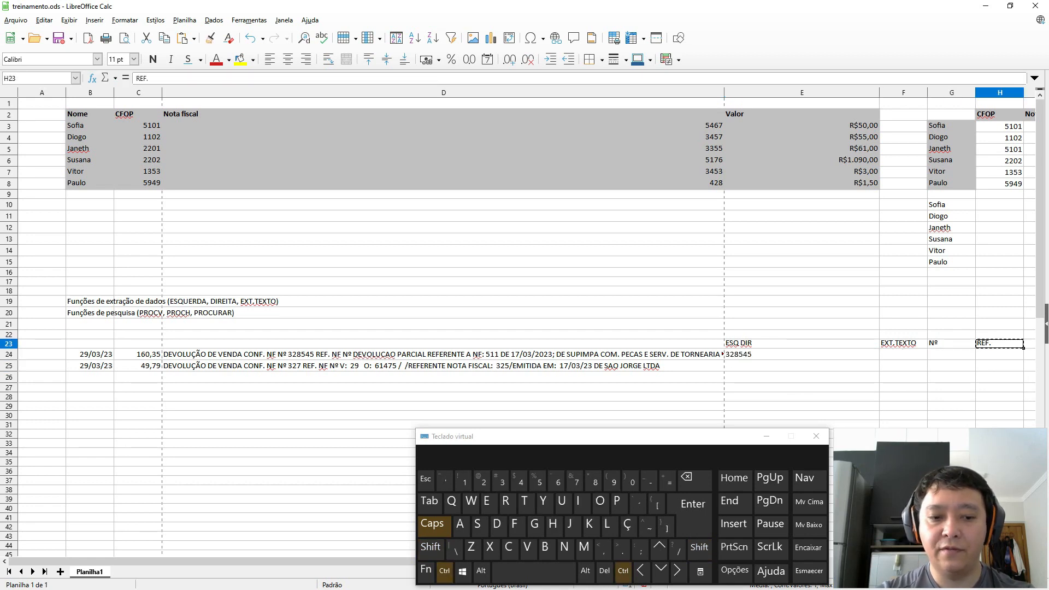
# Replace $H$23 inside the ESQUERDA part of the E24 formula with the literal text "REF.".
pyautogui.press('Left')
pyautogui.press('Left')
pyautogui.press('Down')
pyautogui.press('Left')
pyautogui.press('Right')
pyautogui.press('F2')
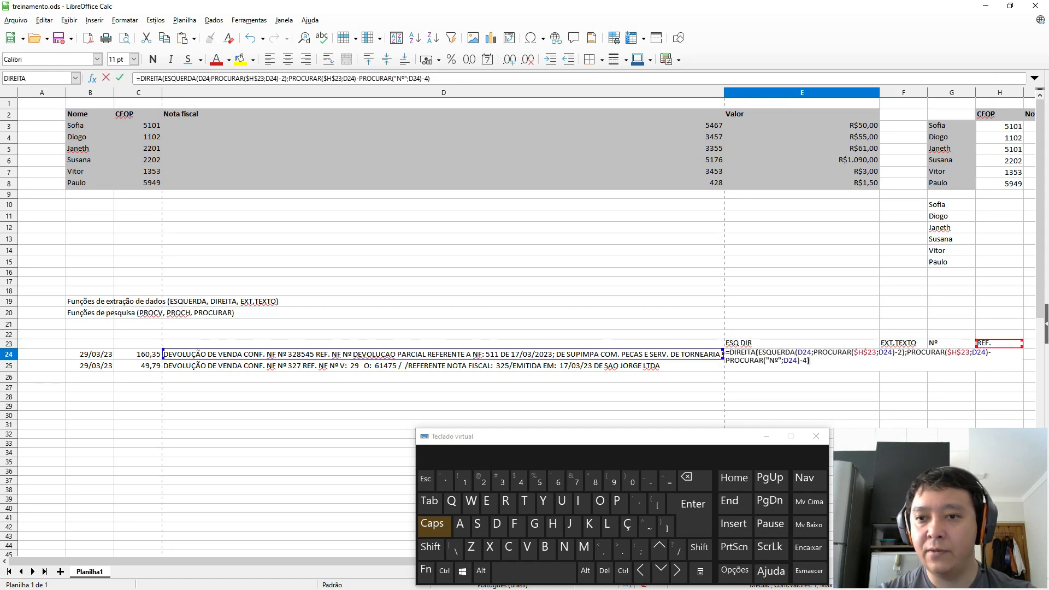
pyautogui.click(852, 352)
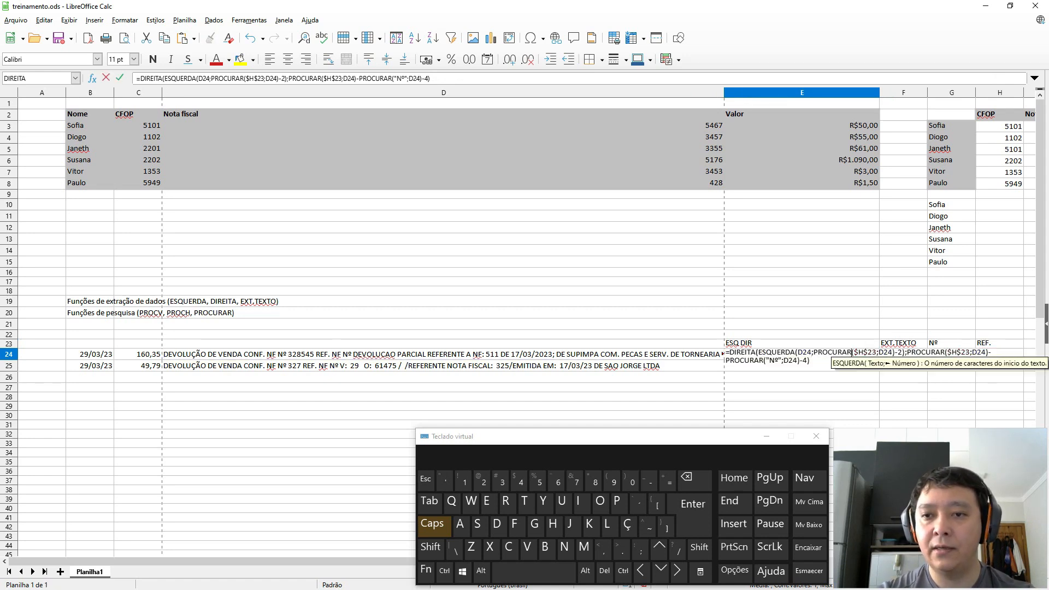
pyautogui.write('"REF."')
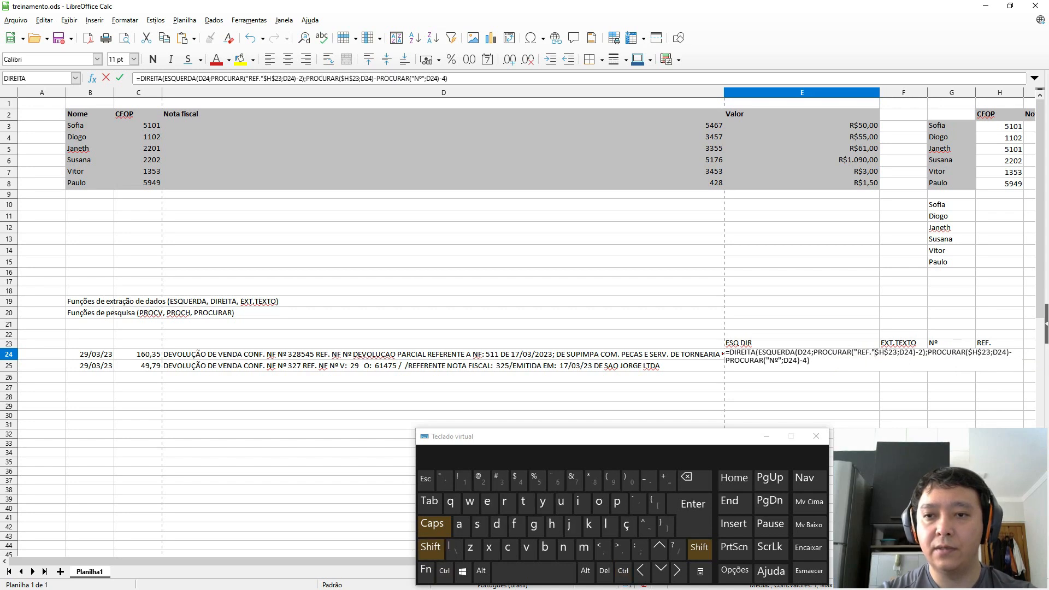
pyautogui.hotkey('shift', 'Right')
pyautogui.hotkey('shift', 'Right')
pyautogui.hotkey('shift', 'Right')
pyautogui.hotkey('shift', 'Right')
pyautogui.press('Delete')
# Replace $H$23 in the DIREITA character count of E24 with the literal text "REF." and confirm the formula.
pyautogui.hotkey('ctrl', 'Right')
pyautogui.hotkey('ctrl', 'Right')
pyautogui.hotkey('ctrl', 'Right')
pyautogui.hotkey('ctrl', 'Right')
pyautogui.hotkey('ctrl', 'Right')
pyautogui.hotkey('ctrl', 'Right')
pyautogui.hotkey('ctrl', 'Right')
pyautogui.hotkey('ctrl', 'Right')
pyautogui.hotkey('ctrl', 'Right')
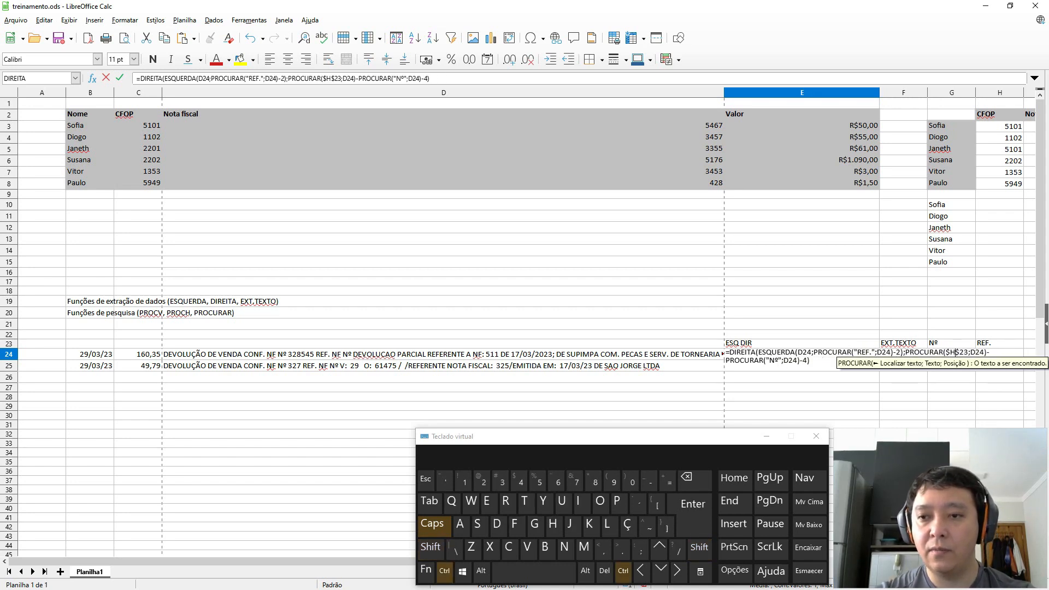
pyautogui.hotkey('shift', 'Right')
pyautogui.hotkey('shift', 'Right')
pyautogui.hotkey('shift', 'Right')
pyautogui.hotkey('shift', 'Right')
pyautogui.hotkey('shift', 'Right')
pyautogui.write('"')
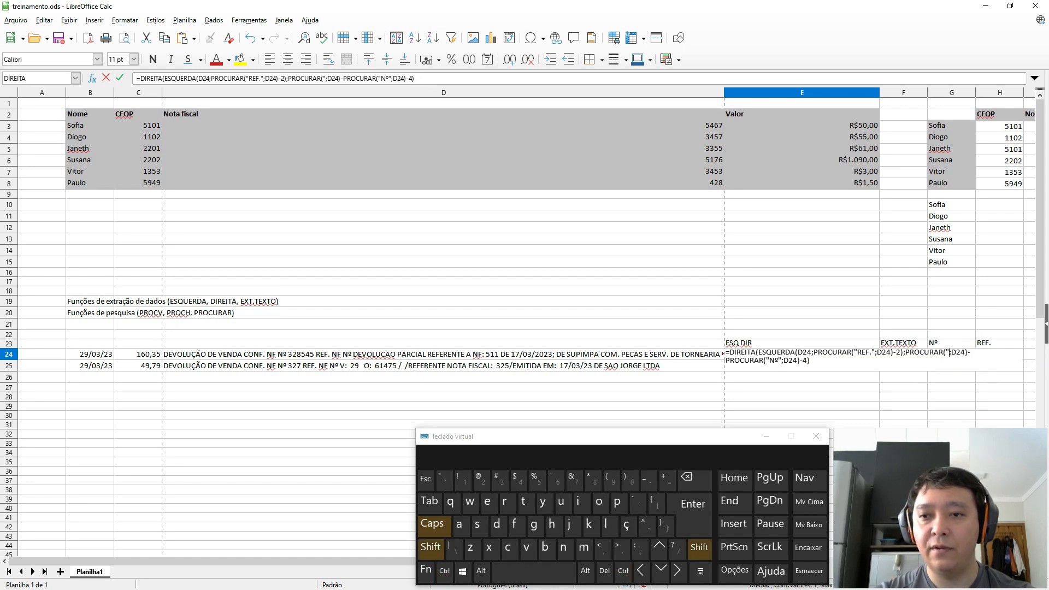
pyautogui.write('REF."')
pyautogui.press('Return')
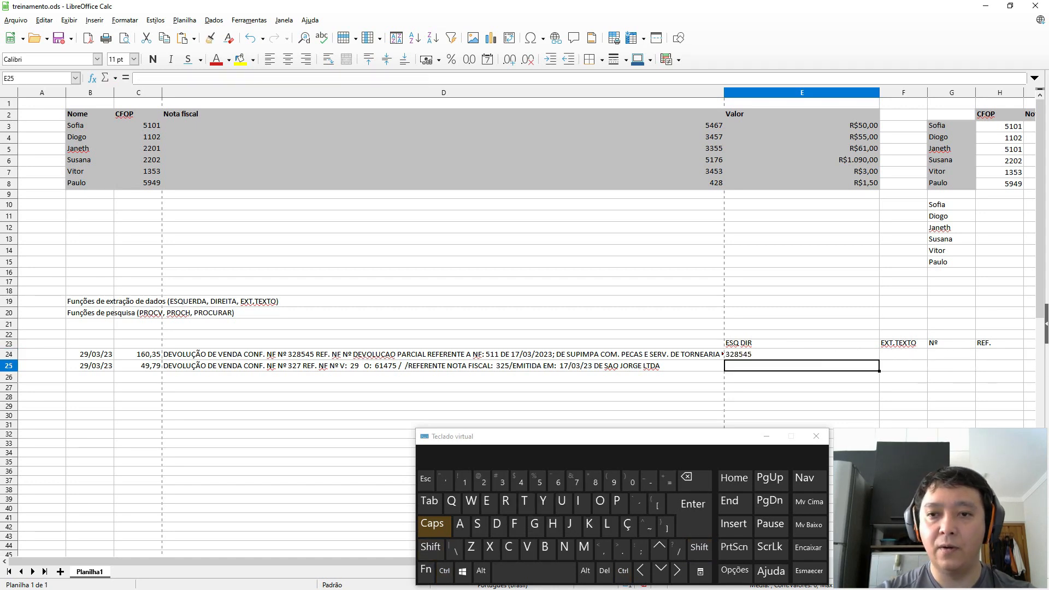
# Check the E24 formula and copy it to E25.
pyautogui.press('F2')
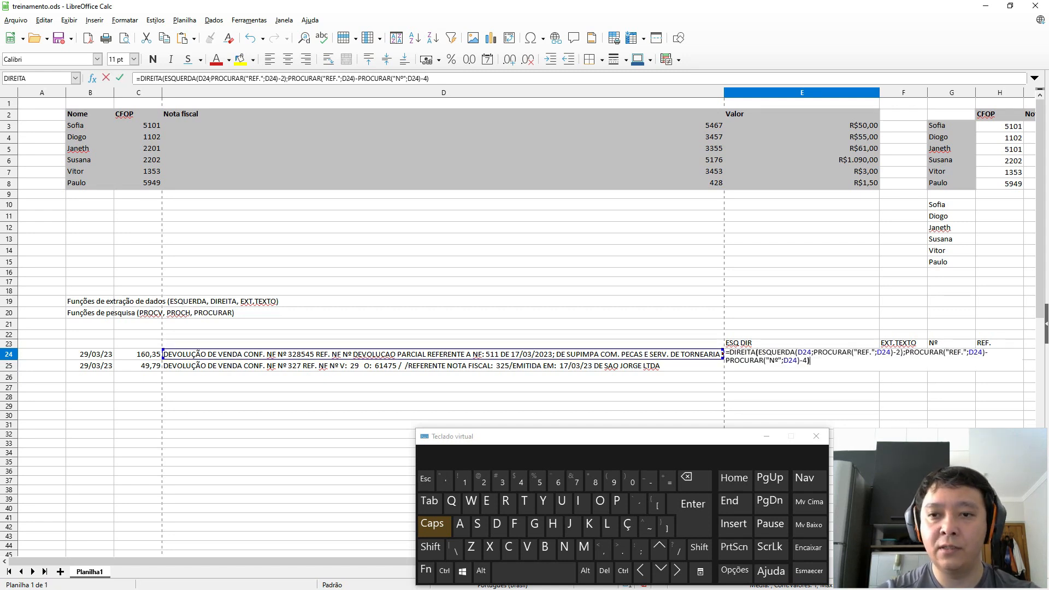
pyautogui.press('Escape')
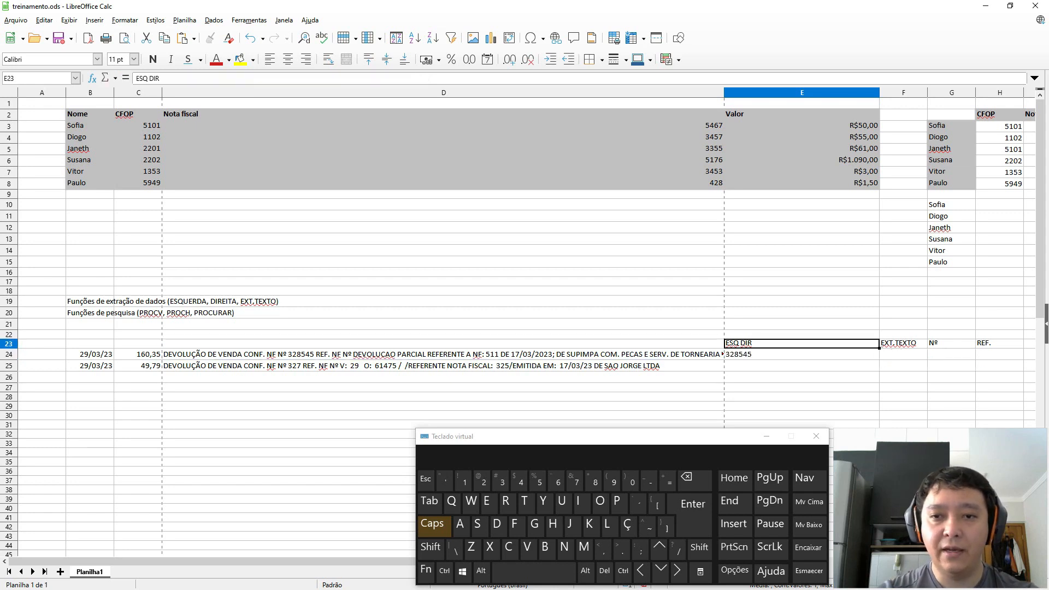
pyautogui.press('Down')
pyautogui.press('Up')
pyautogui.hotkey('ctrl', 'c')
pyautogui.press('Down')
pyautogui.hotkey('ctrl', 'v')
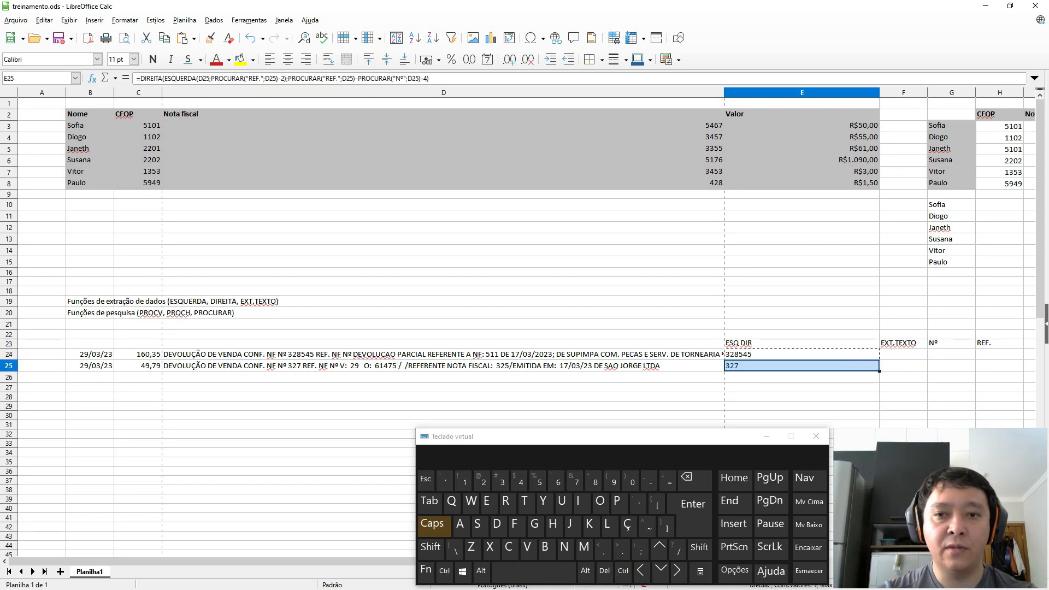
# Review the extraction formulas in E24 and E25, and select F24 under the EXT.TEXTO heading.
pyautogui.press('Up')
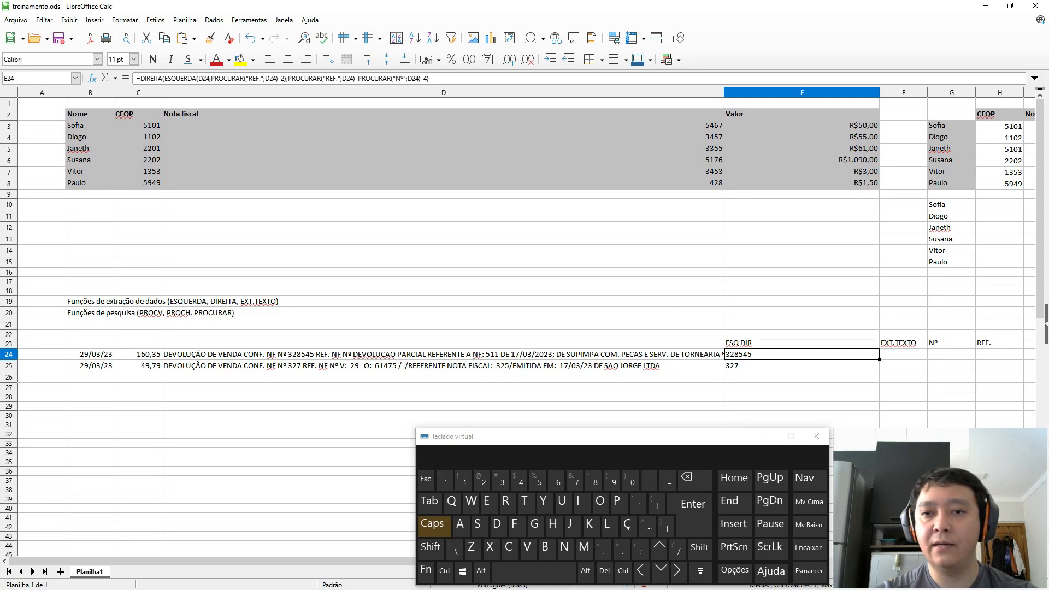
pyautogui.press('Up')
pyautogui.press('Down')
pyautogui.press('Down')
pyautogui.press('Up')
pyautogui.press('Down')
pyautogui.press('Up')
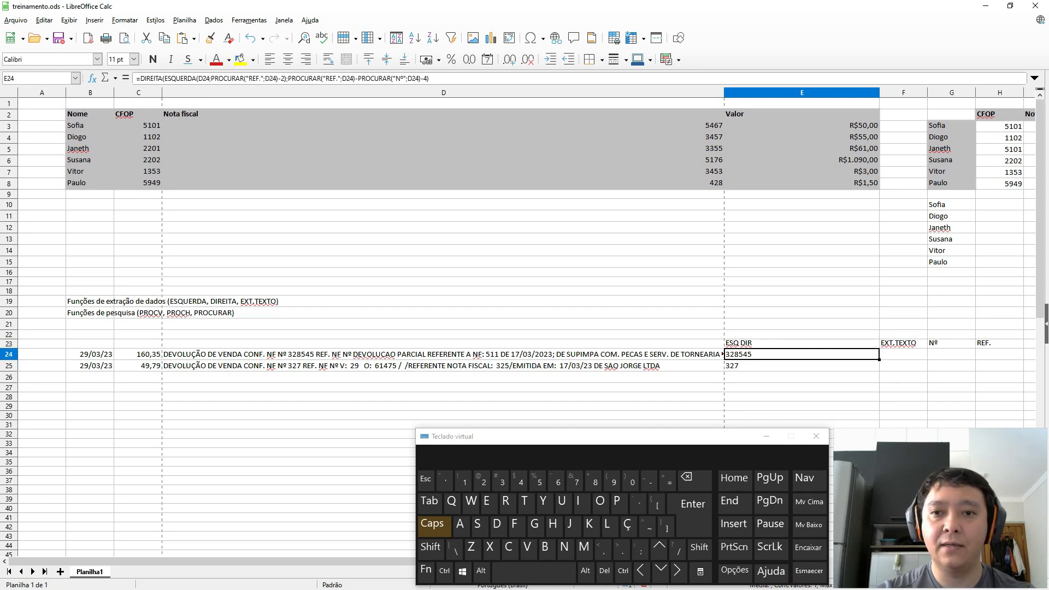
pyautogui.press('Right')
pyautogui.press('Right')
pyautogui.press('Left')
pyautogui.press('Left')
pyautogui.press('Right')
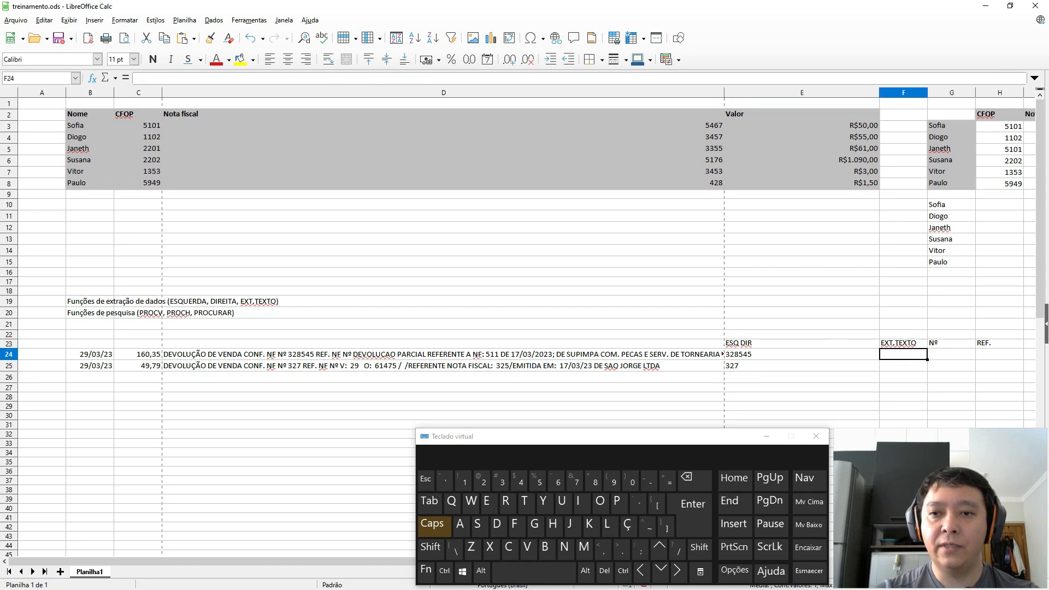
# Undo the recent formula changes back to the helper positions in G24 and H24, and clear the ESQUERDA formula from E24.
pyautogui.press('Left')
pyautogui.press('Right')
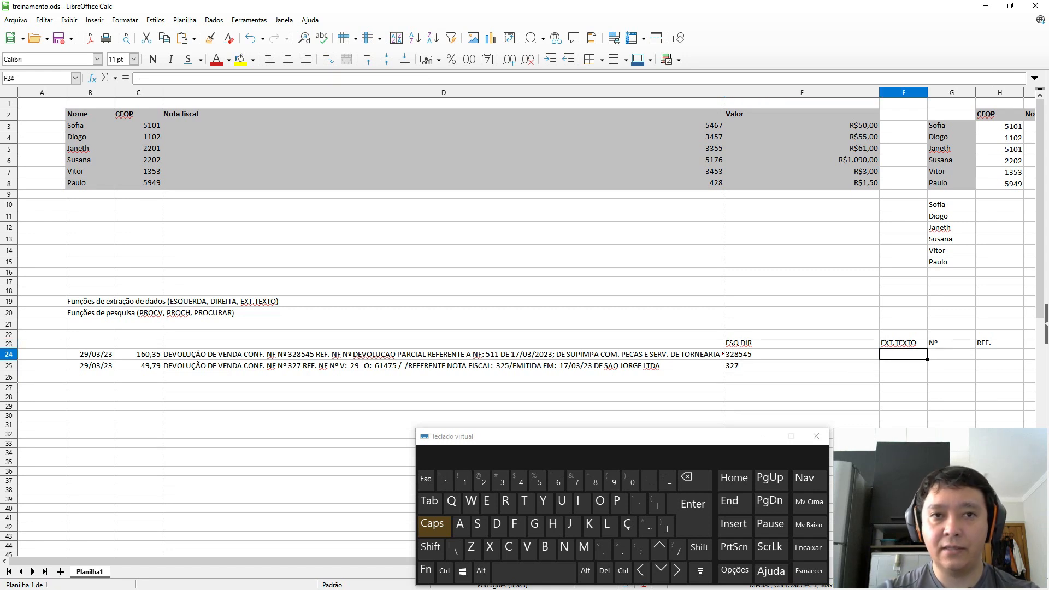
pyautogui.hotkey('ctrl', 'z')
pyautogui.hotkey('ctrl', 'z')
pyautogui.hotkey('ctrl', 'z')
pyautogui.hotkey('ctrl', 'z')
pyautogui.hotkey('ctrl', 'z')
pyautogui.hotkey('ctrl', 'z')
pyautogui.hotkey('ctrl', 'z')
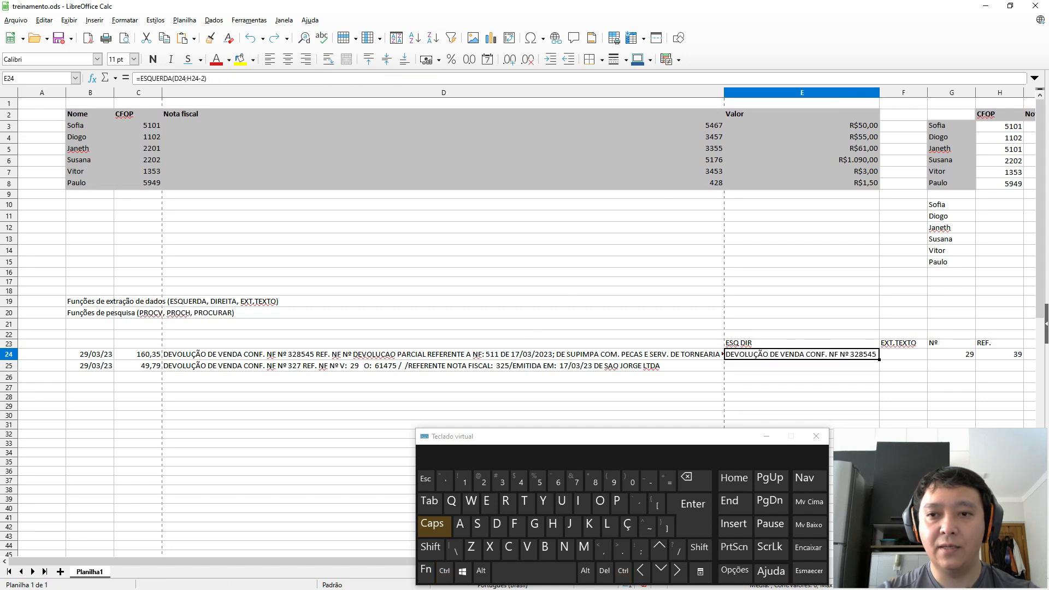
pyautogui.press('Delete')
pyautogui.press('Right')
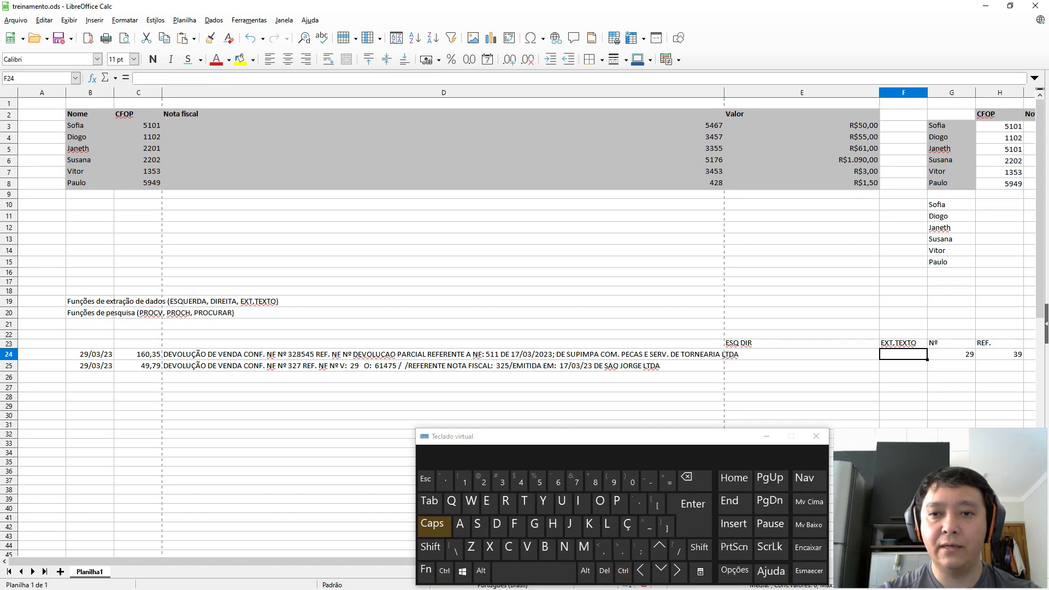
# Enter =EXT.TEXTO(D24;G24;H24-G24) in F24 to extract the text between the two helper positions.
pyautogui.write('=')
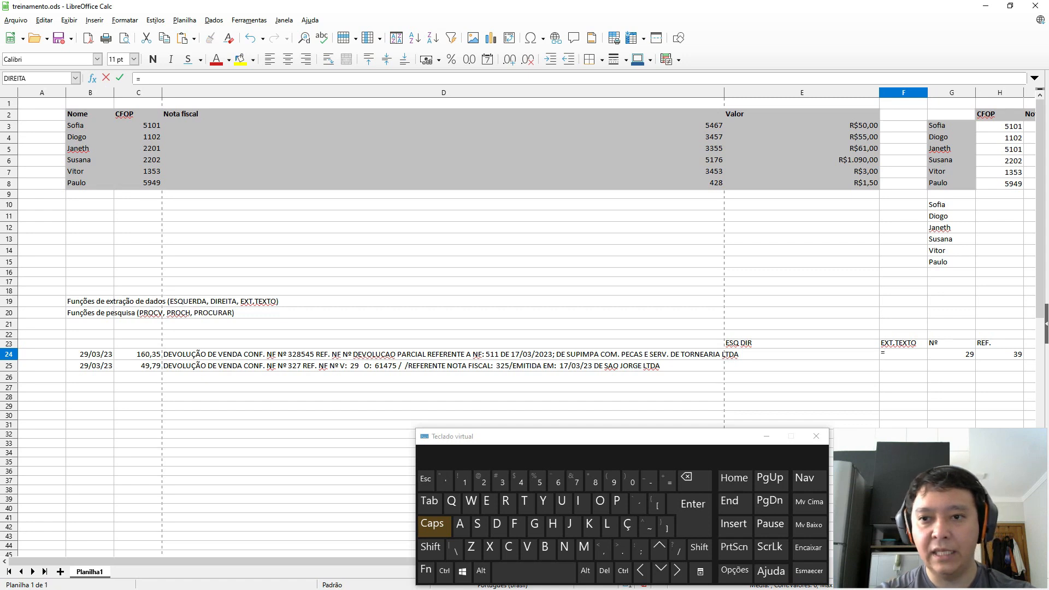
pyautogui.write('EXT.TEXT9')
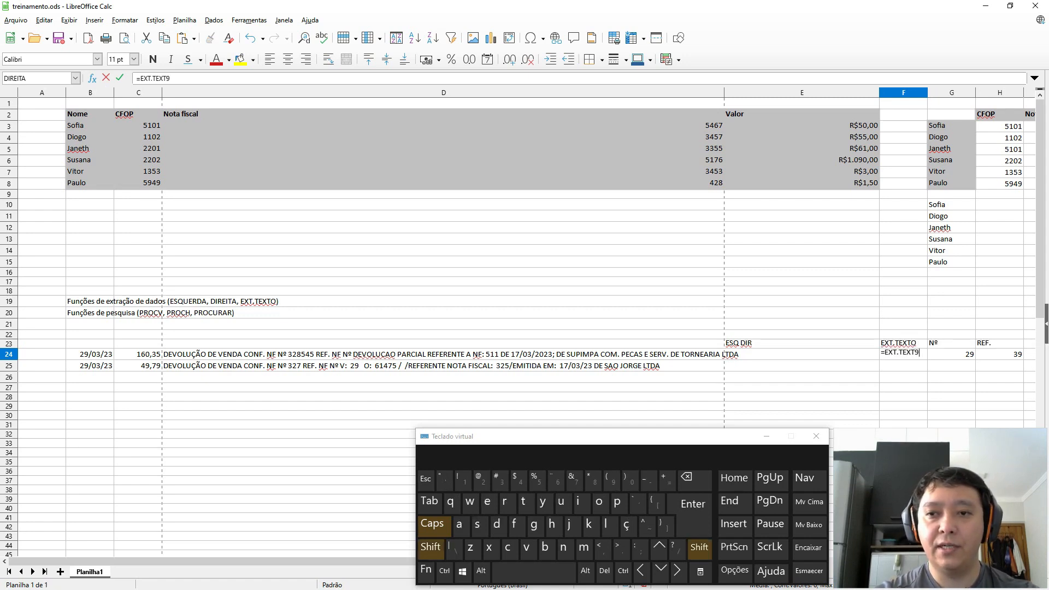
pyautogui.press('BackSpace')
pyautogui.write('O(')
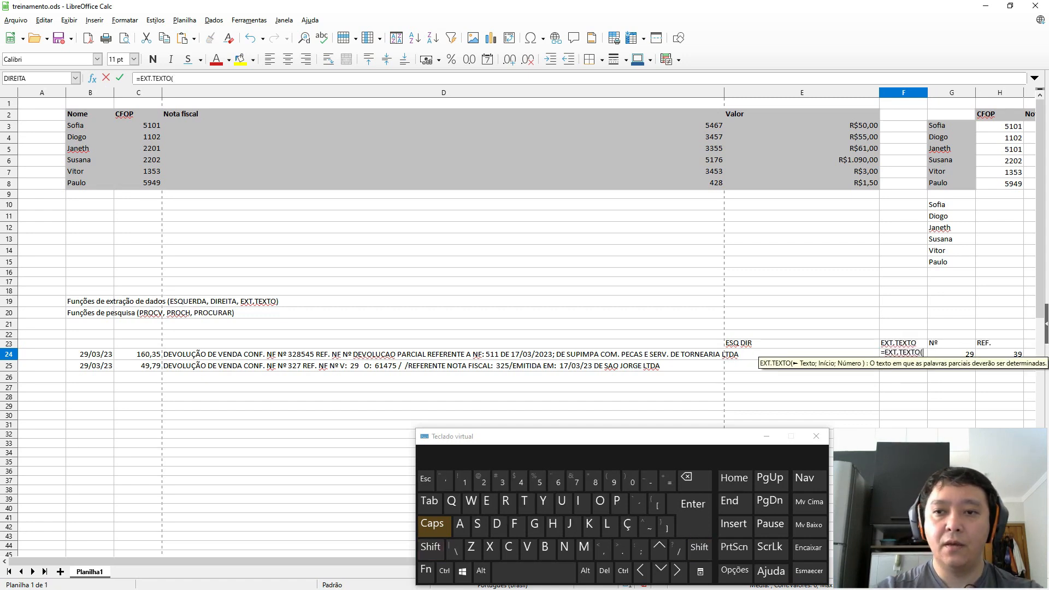
pyautogui.press('Left')
pyautogui.press('Left')
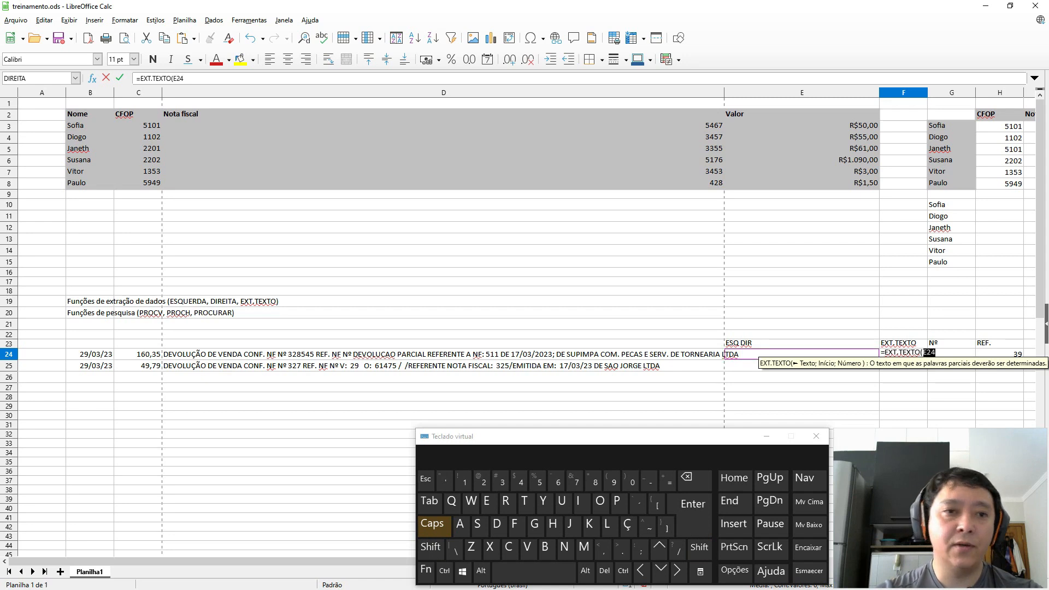
pyautogui.write(';')
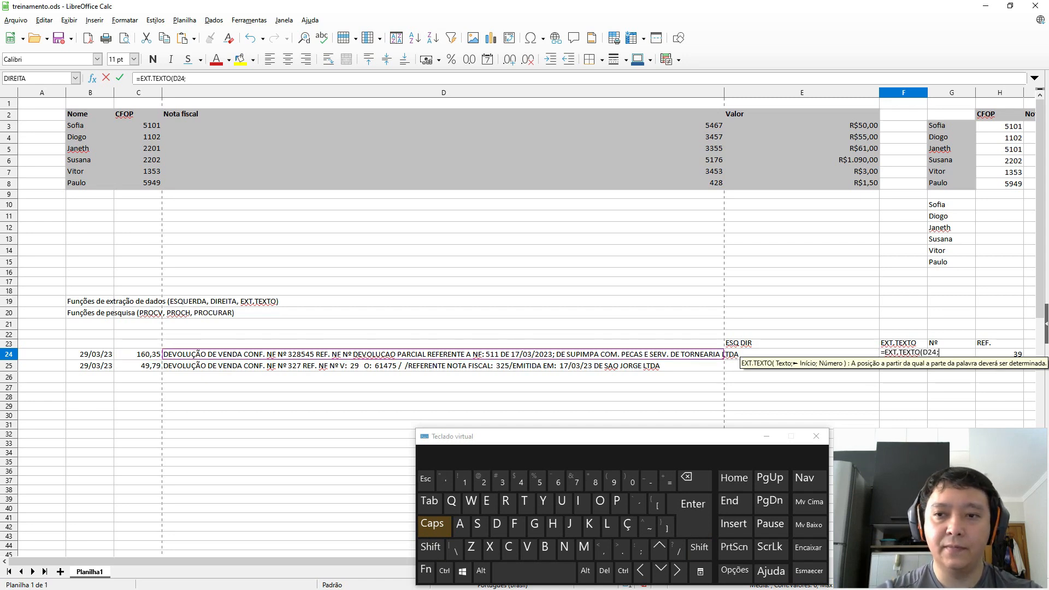
pyautogui.press('Right')
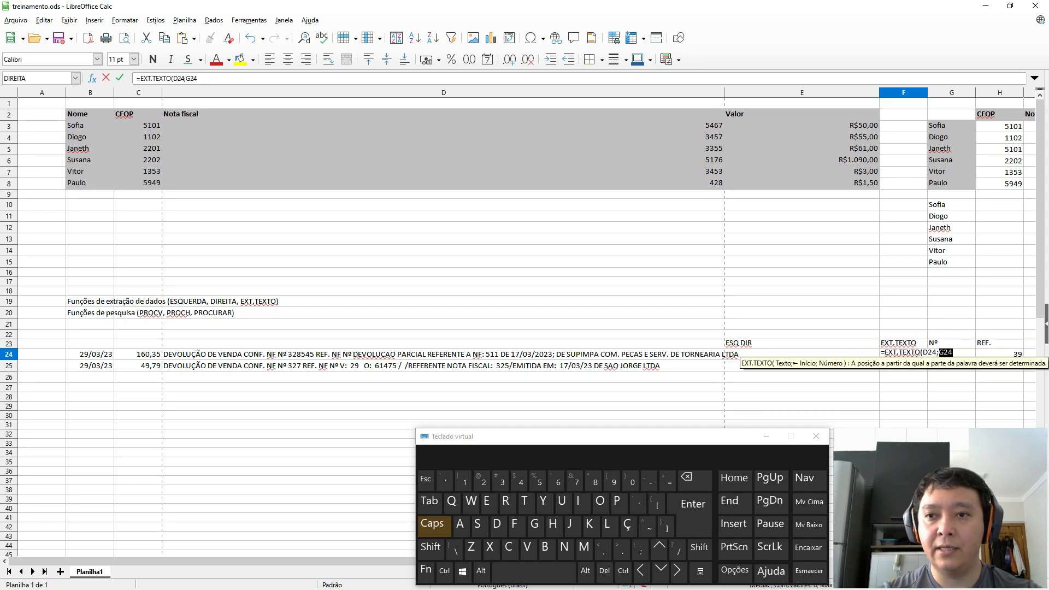
pyautogui.write(';')
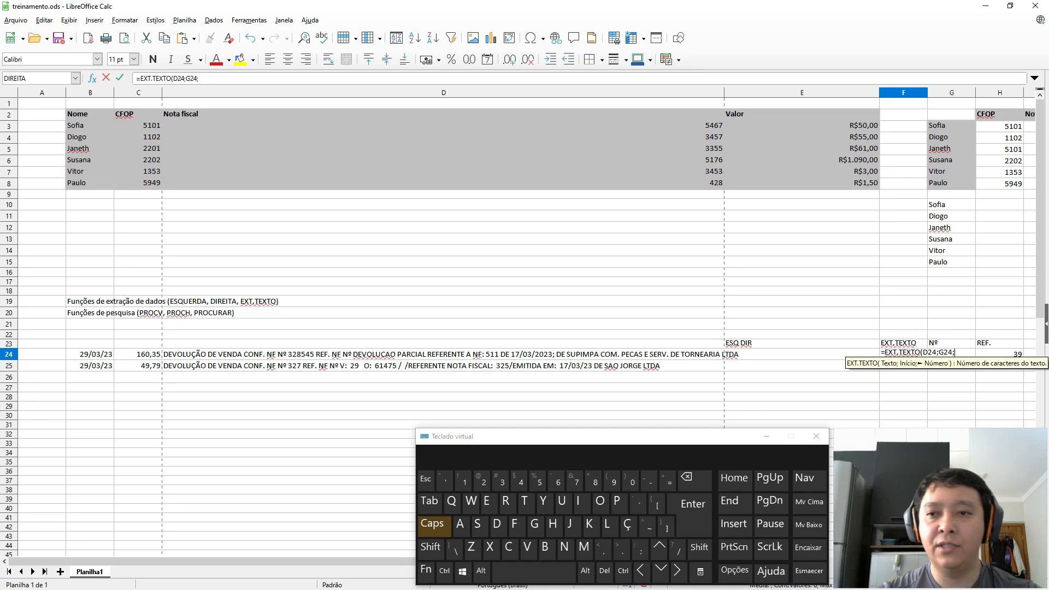
pyautogui.click(1000, 354)
pyautogui.write('-')
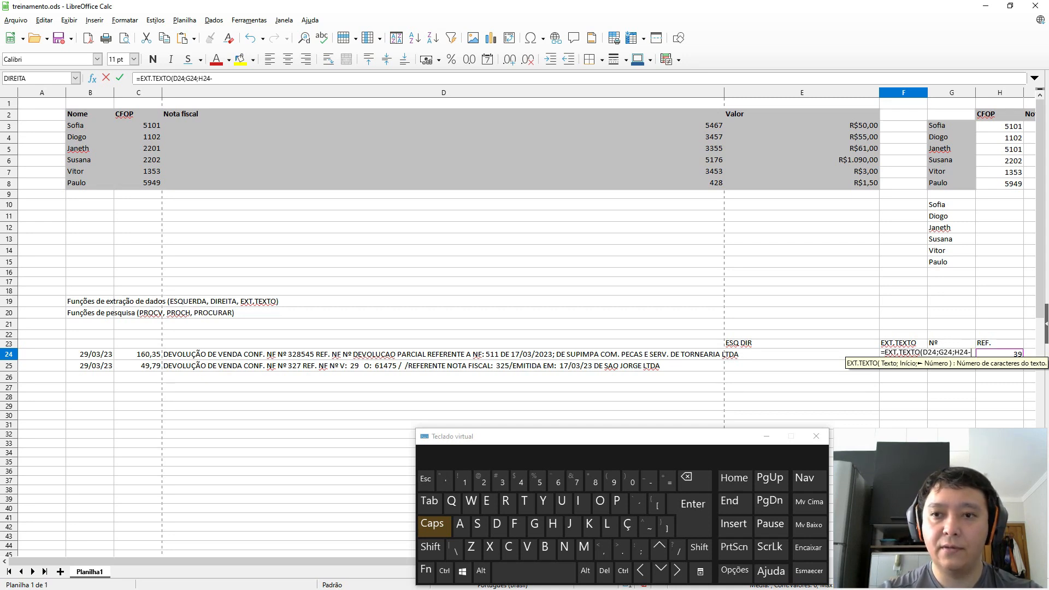
pyautogui.press('Right')
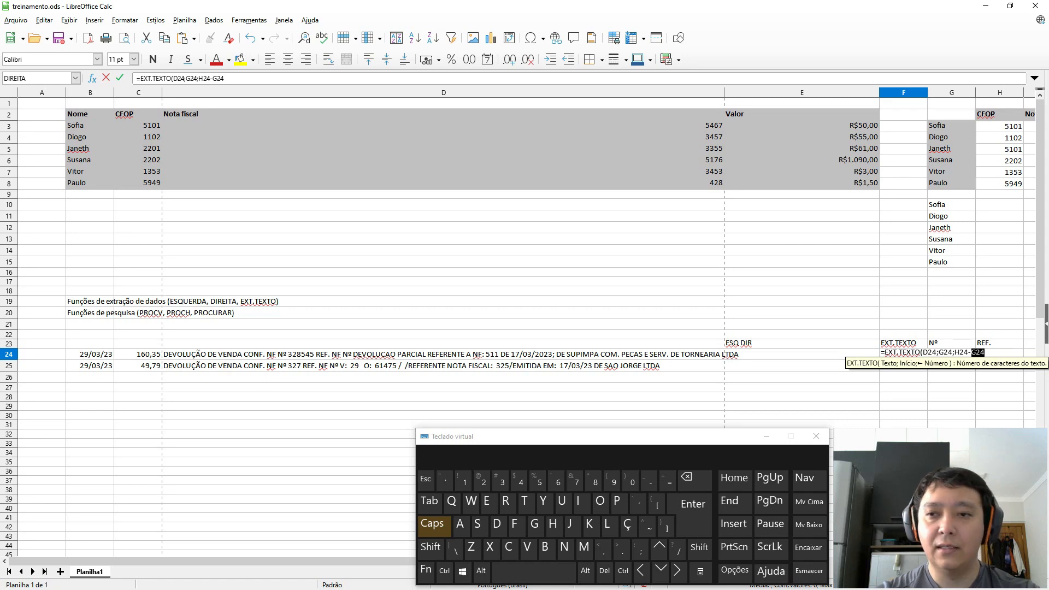
pyautogui.press('Return')
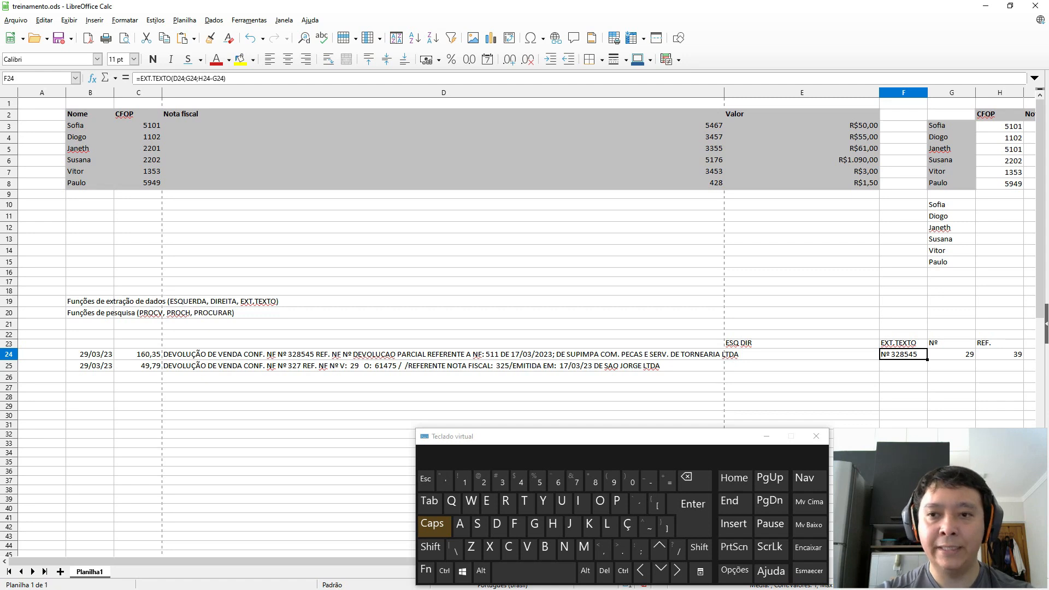
# Change the start argument of the EXT.TEXTO formula in F24 to G24+3.
pyautogui.press('F2')
pyautogui.hotkey('ctrl', 'Left')
pyautogui.hotkey('ctrl', 'Left')
pyautogui.hotkey('ctrl', 'Left')
pyautogui.hotkey('ctrl', 'Left')
pyautogui.hotkey('ctrl', 'Left')
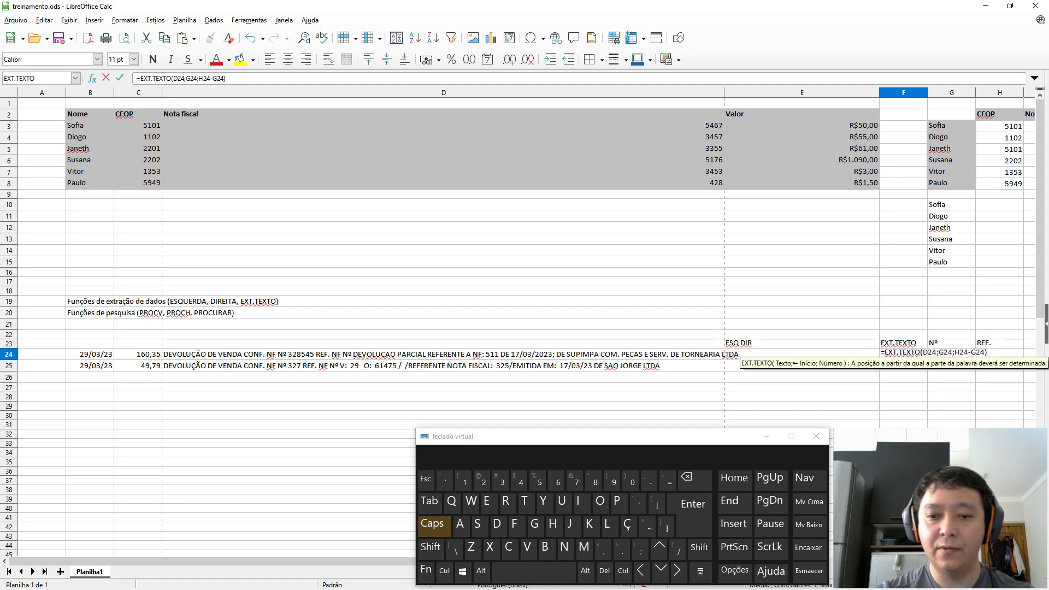
pyautogui.write('+')
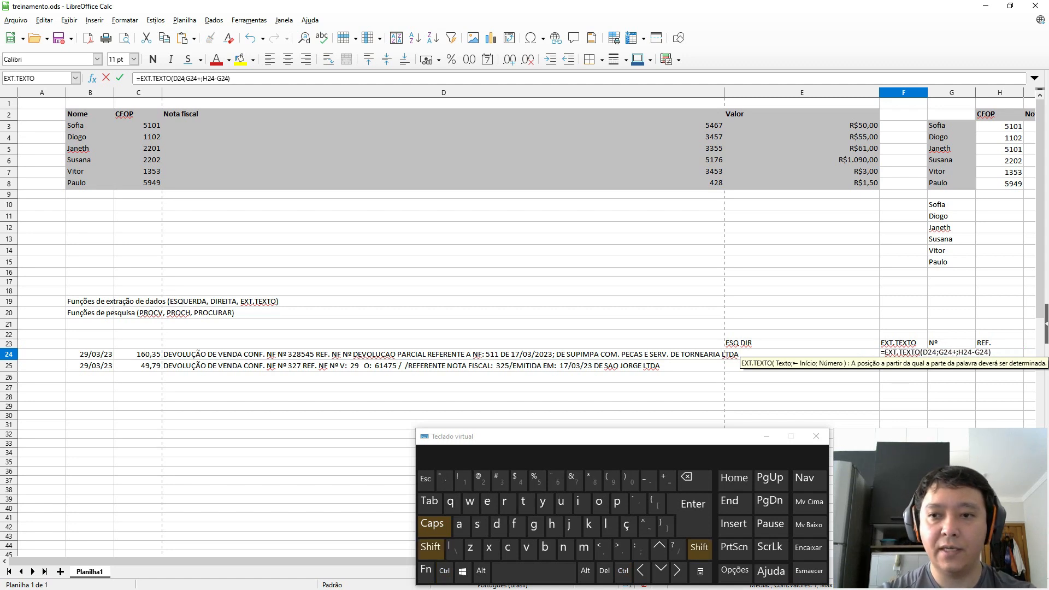
pyautogui.write('3')
pyautogui.press('Return')
pyautogui.press('Up')
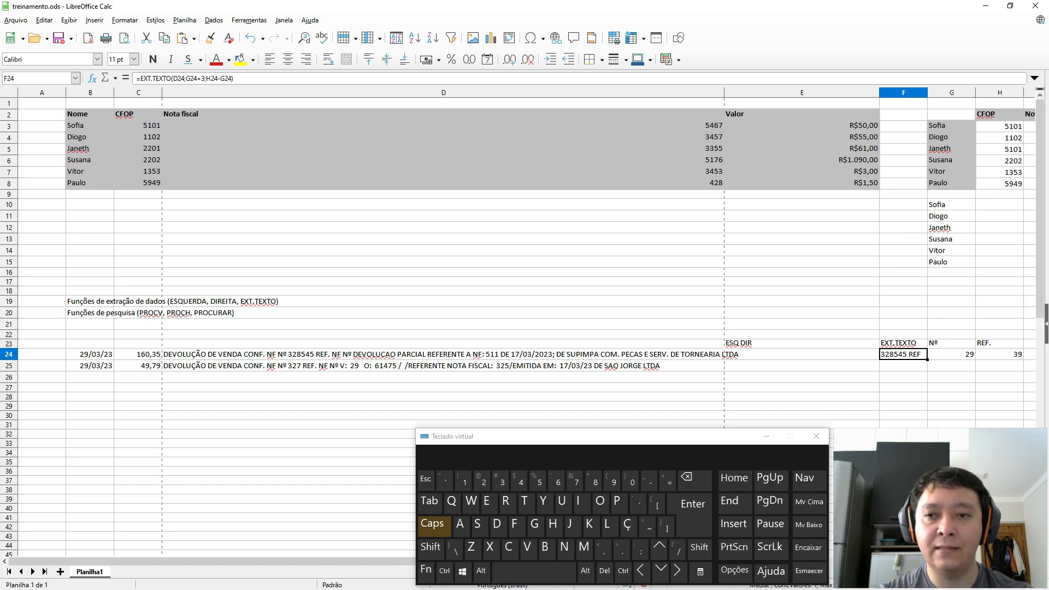
# Change the character count of the EXT.TEXTO formula in F24 to H24-G24-4.
pyautogui.press('F2')
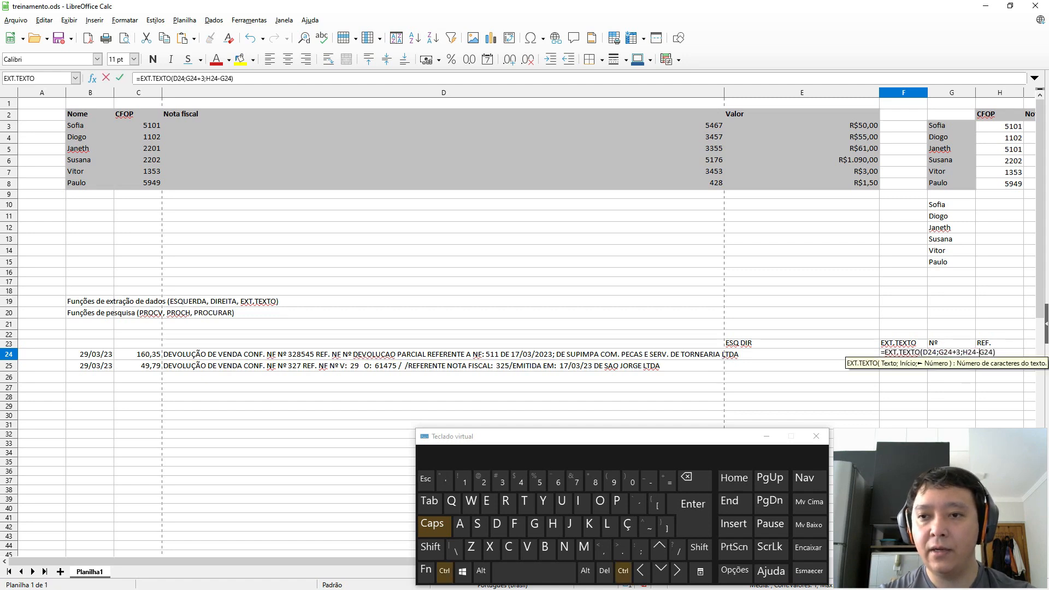
pyautogui.hotkey('ctrl', 'Right')
pyautogui.hotkey('ctrl', 'Right')
pyautogui.hotkey('ctrl', 'Right')
pyautogui.hotkey('ctrl', 'Left')
pyautogui.hotkey('ctrl', 'Right')
pyautogui.hotkey('ctrl', 'Left')
pyautogui.hotkey('ctrl', 'Right')
pyautogui.hotkey('ctrl', 'Left')
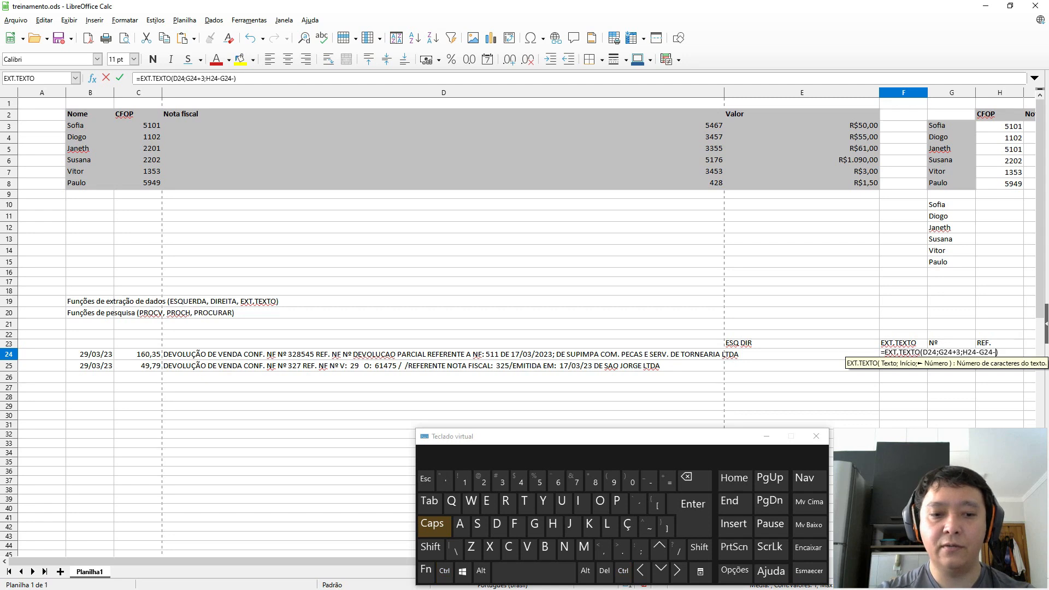
pyautogui.press('Return')
pyautogui.press('Up')
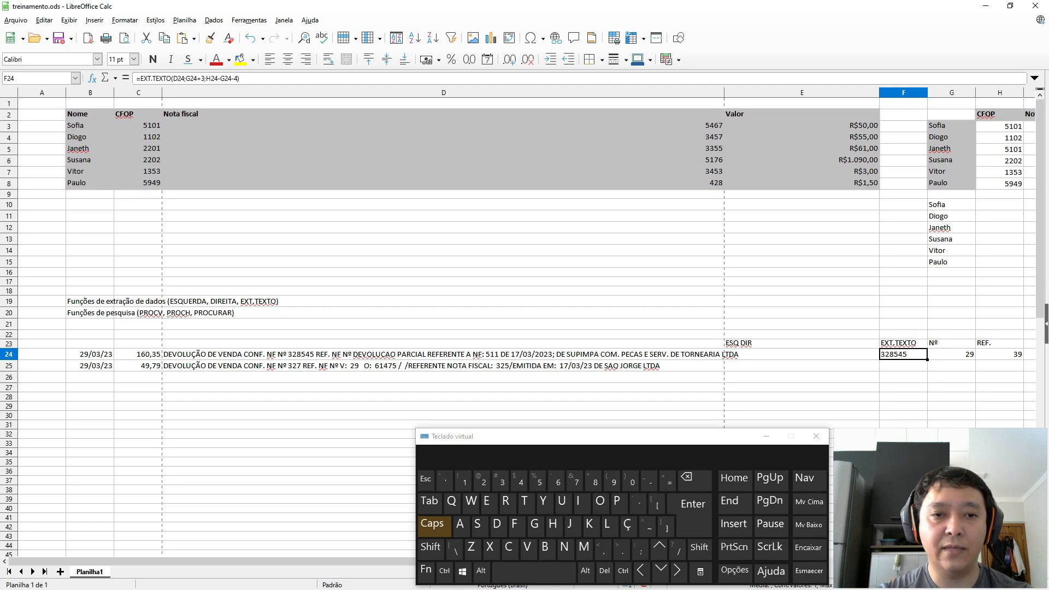
# Copy the EXT.TEXTO formula from F24 to F25.
pyautogui.press('Right')
pyautogui.press('Left')
pyautogui.press('Left')
pyautogui.press('Right')
pyautogui.hotkey('ctrl', 'c')
pyautogui.press('Down')
pyautogui.hotkey('ctrl', 'v')
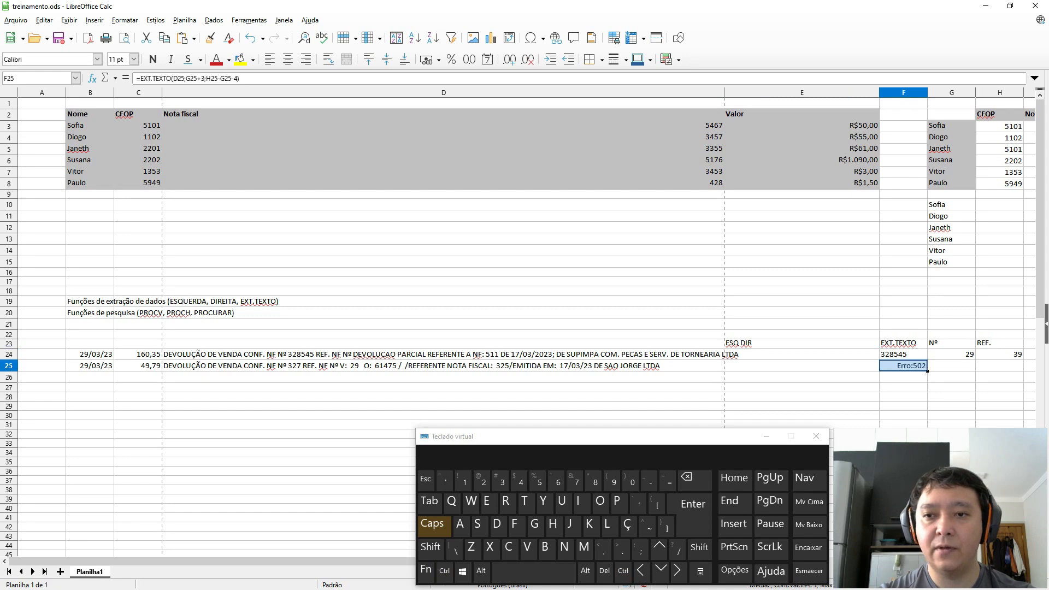
# Copy the PROCURAR helper formulas from G24:H24 to G25:H25.
pyautogui.press('Up')
pyautogui.press('Right')
pyautogui.hotkey('shift', 'Right')
pyautogui.hotkey('ctrl', 'c')
pyautogui.press('Down')
pyautogui.hotkey('ctrl', 'v')
pyautogui.press('Left')
pyautogui.press('Right')
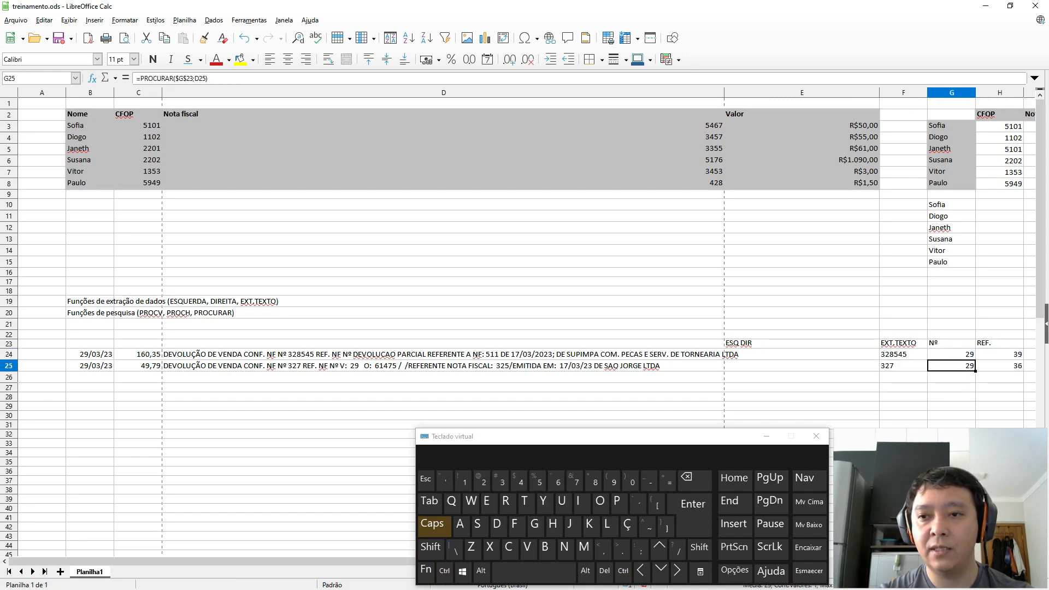
# Compare the EXT.TEXTO formulas and extracted invoice numbers in F24 and F25.
pyautogui.press('Left')
pyautogui.press('Up')
pyautogui.press('Up')
pyautogui.press('Down')
pyautogui.press('Down')
pyautogui.press('Up')
pyautogui.press('Down')
pyautogui.press('Up')
pyautogui.press('Down')
pyautogui.press('Up')
pyautogui.press('Down')
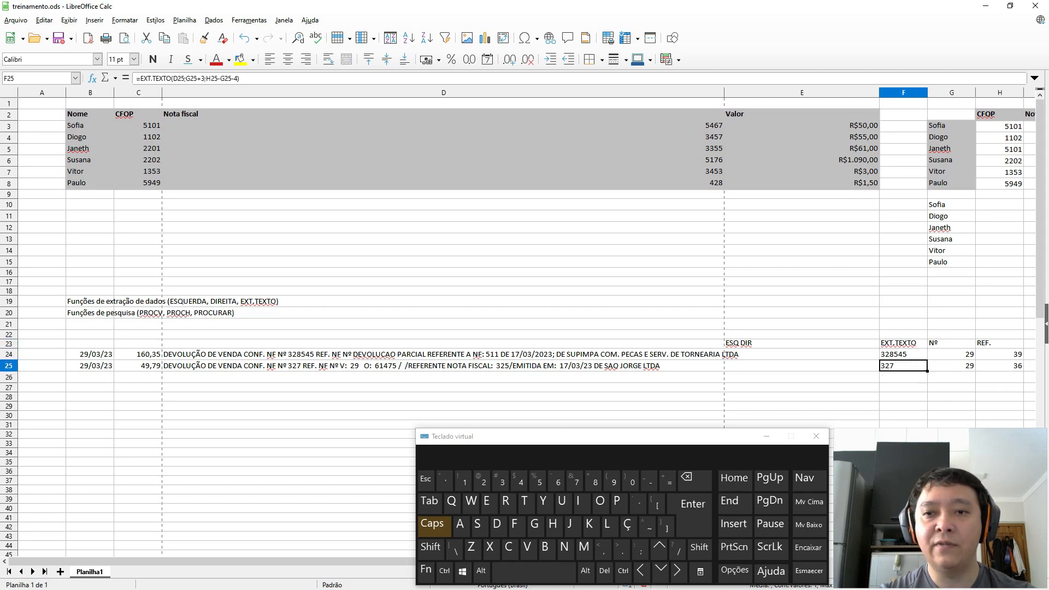
# Delete the extraction and helper formulas in F24:H25.
pyautogui.press('Up')
pyautogui.hotkey('shift', 'Down')
pyautogui.hotkey('shift', 'Right')
pyautogui.hotkey('shift', 'Right')
pyautogui.press('Delete')
# Delete the ESQ DIR, EXT.TEXTO, Nº and REF. headings in row 23.
pyautogui.press('Left')
pyautogui.press('Left')
pyautogui.press('Right')
pyautogui.press('Up')
pyautogui.press('Right')
pyautogui.press('Right')
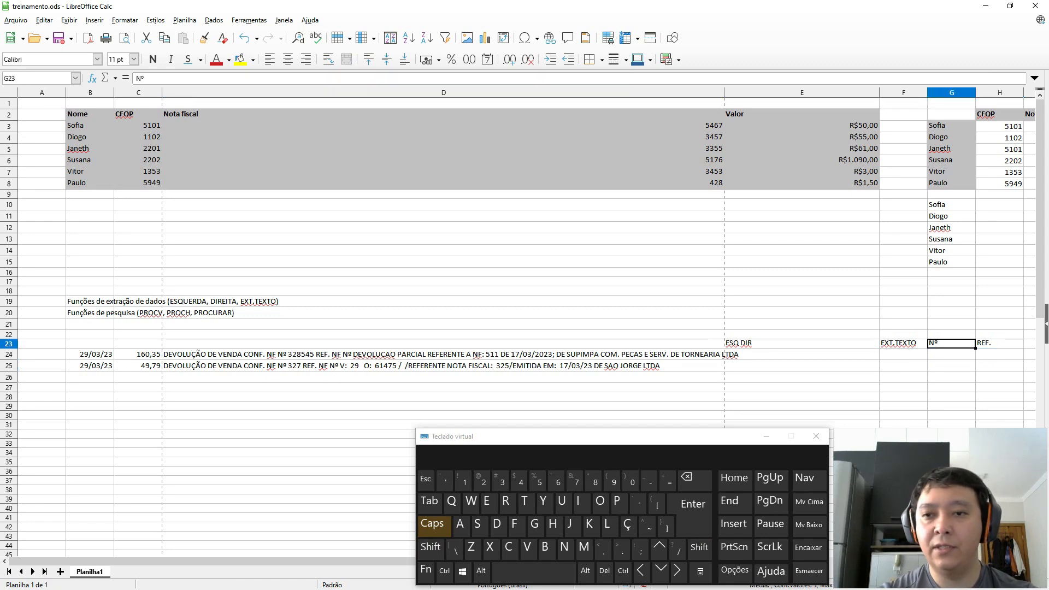
pyautogui.press('Right')
pyautogui.hotkey('ctrl', 'shift', 'Left')
pyautogui.press('Delete')
pyautogui.press('Left')
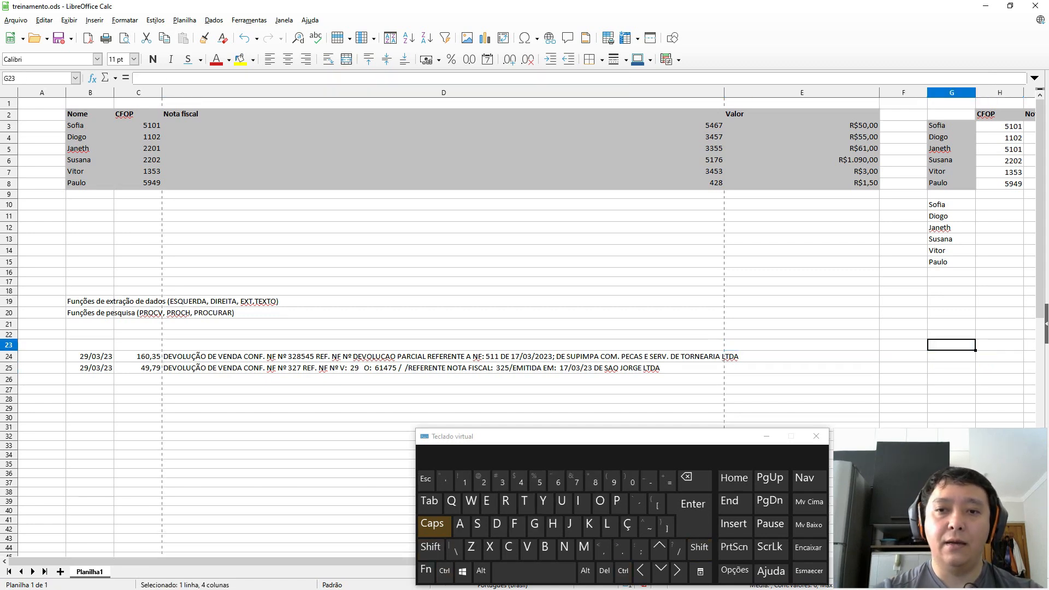
# Highlight the sample return entries in B24:D25 for review and release the selection.
pyautogui.press('Left')
pyautogui.press('Left')
pyautogui.press('Down')
pyautogui.hotkey('ctrl', 'Left')
pyautogui.hotkey('ctrl', 'Left')
pyautogui.hotkey('shift', 'Down')
pyautogui.hotkey('ctrl', 'shift', 'Right')
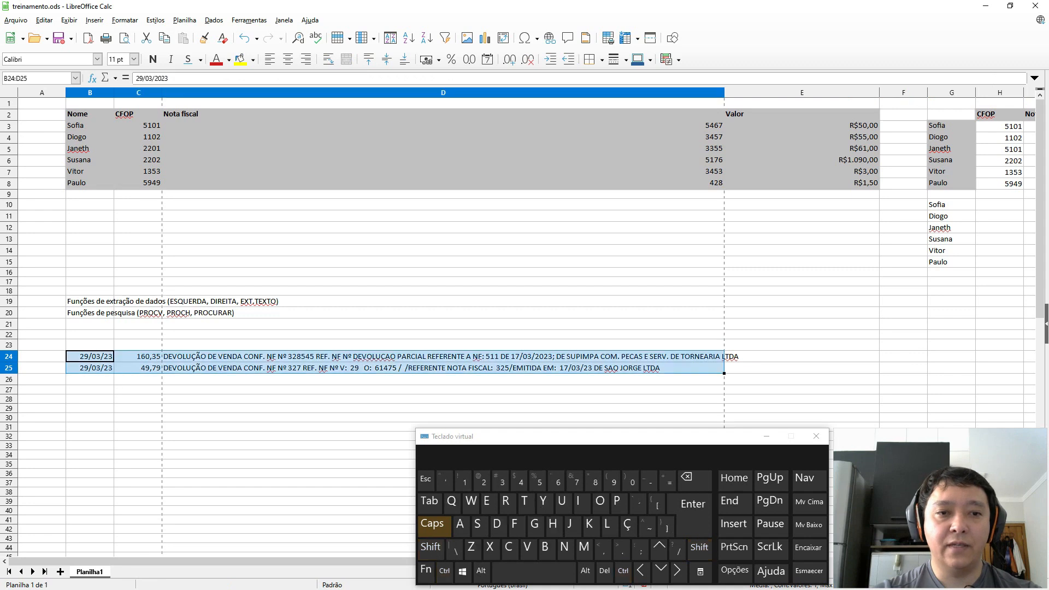
pyautogui.press('Right')
pyautogui.press('Up')
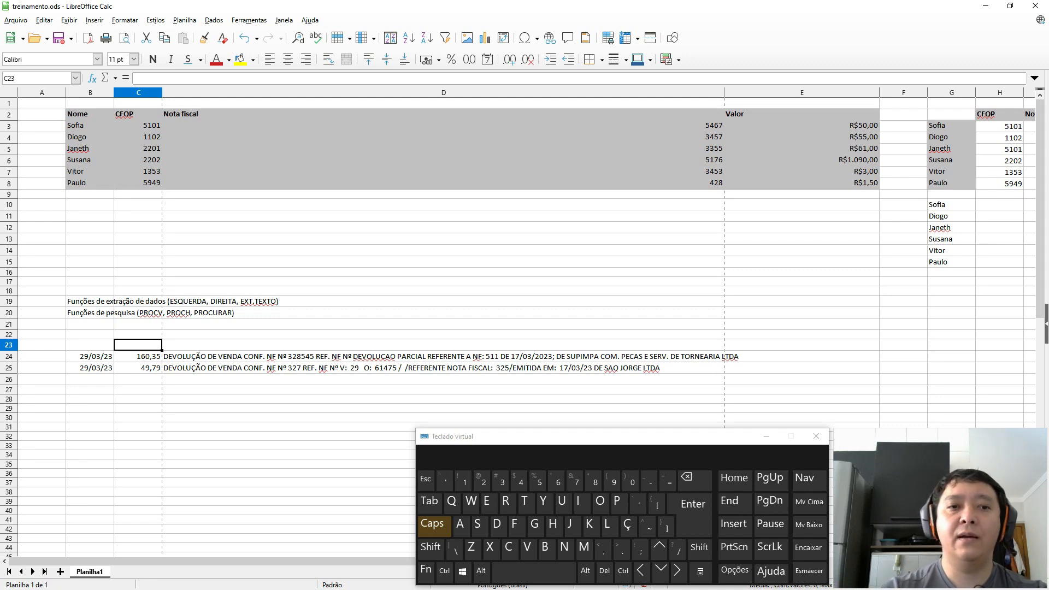
pyautogui.hotkey('alt', 'Tab')
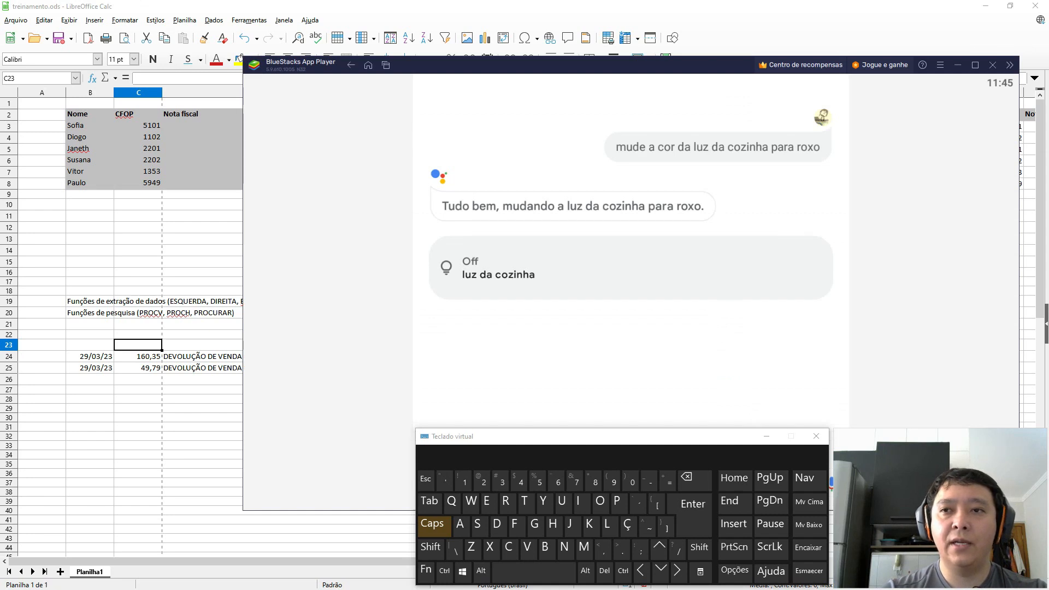
pyautogui.click(958, 65)
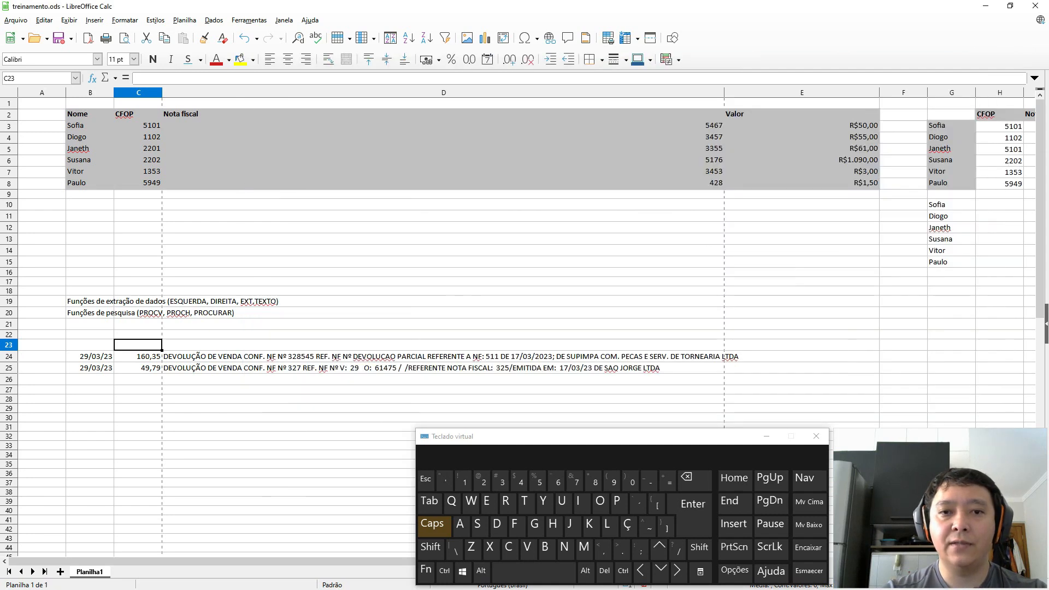
pyautogui.press('Right')
pyautogui.press('Left')
pyautogui.press('Down')
pyautogui.press('Right')
pyautogui.press('Left')
pyautogui.press('Down')
pyautogui.press('Left')
pyautogui.press('Left')
pyautogui.press('Right')
pyautogui.press('Down')
pyautogui.press('Right')
pyautogui.press('Up')
pyautogui.press('Left')
pyautogui.press('Right')
pyautogui.press('Down')
pyautogui.press('Up')
pyautogui.press('Up')
pyautogui.press('Right')
pyautogui.press('Right')
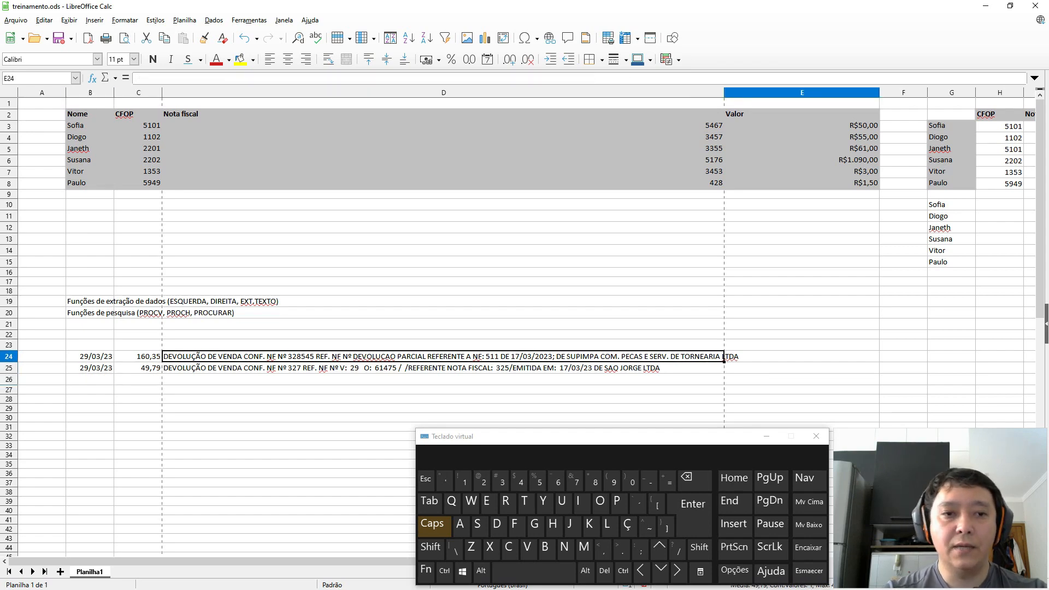
# Switch to the CONFRONTAÇÃO ENTRADAS.ods workbook and examine the PROCURAR helper formulas in row 177 of the contabil sheet.
pyautogui.hotkey('alt', 'Tab')
pyautogui.hotkey('alt', 'Tab')
pyautogui.press('Right')
pyautogui.press('Right')
pyautogui.press('Right')
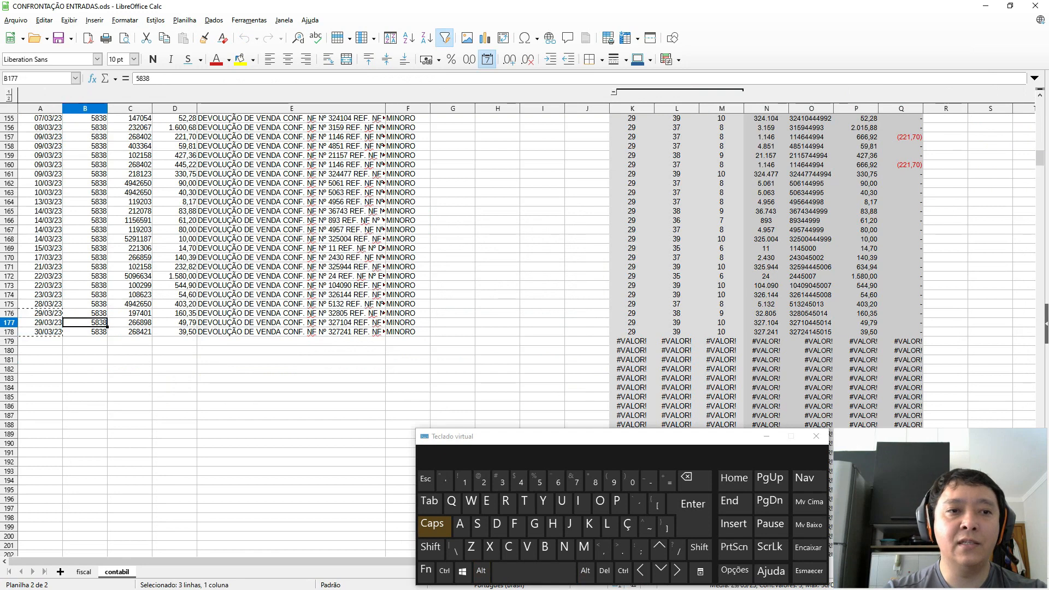
pyautogui.press('Right')
pyautogui.press('Right')
pyautogui.press('Right')
pyautogui.press('Right')
pyautogui.press('Right')
pyautogui.press('Right')
pyautogui.press('Right')
pyautogui.press('Right')
pyautogui.press('Right')
pyautogui.press('Right')
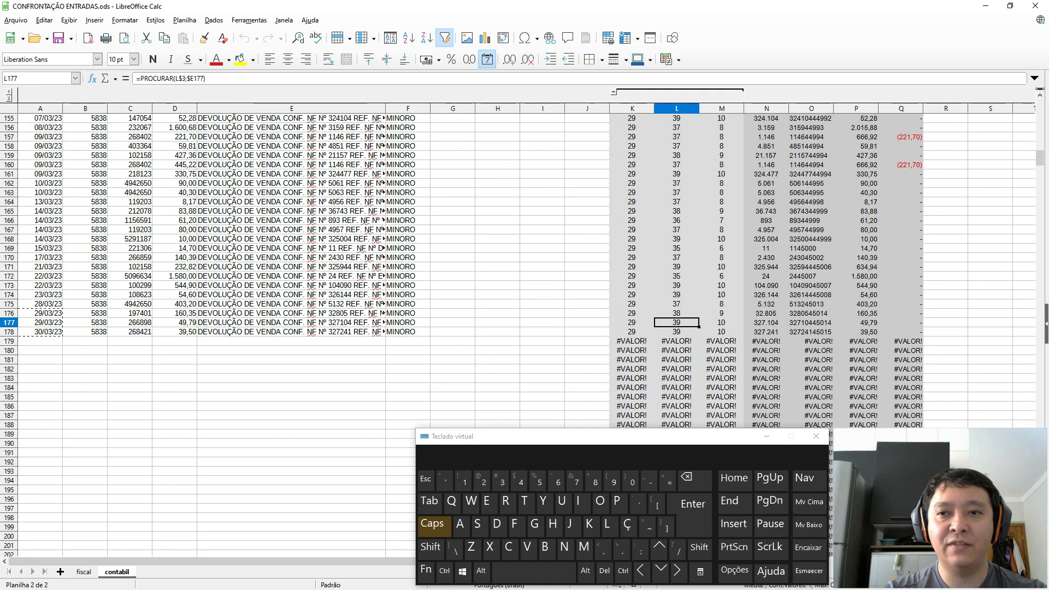
# Examine the SOMASE difference formulas in column Q of the contabil sheet, from row 177 up to row 160.
pyautogui.press('Right')
pyautogui.press('Right')
pyautogui.press('Right')
pyautogui.press('Up')
pyautogui.press('Up')
pyautogui.press('Up')
pyautogui.press('Up')
pyautogui.press('Up')
pyautogui.press('Up')
pyautogui.press('Up')
pyautogui.press('Up')
pyautogui.press('Up')
pyautogui.press('Up')
pyautogui.press('Up')
pyautogui.press('Up')
pyautogui.press('Up')
pyautogui.press('Up')
pyautogui.press('Up')
pyautogui.press('Up')
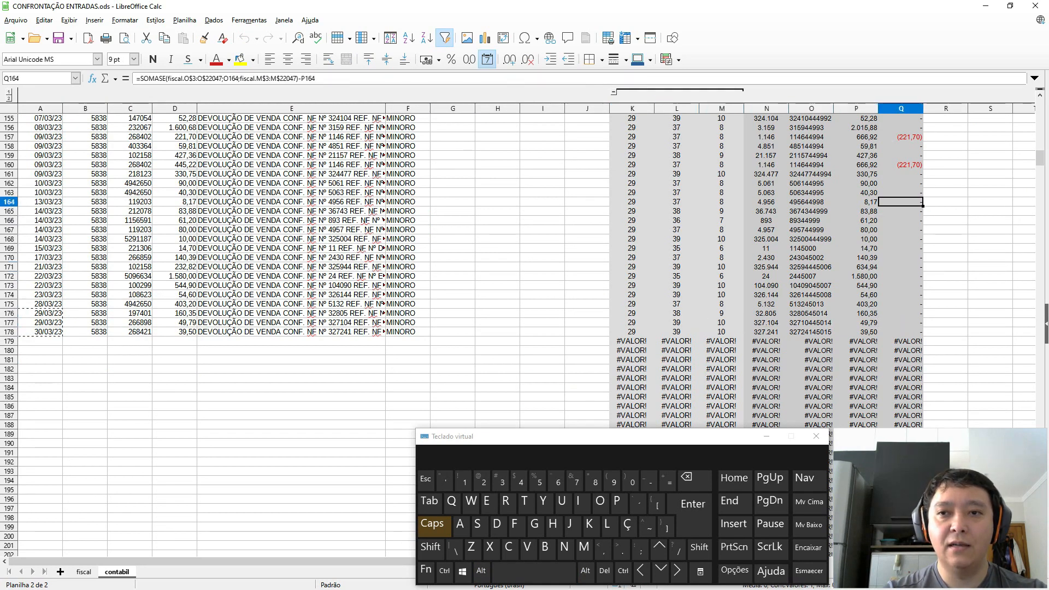
pyautogui.press('Up')
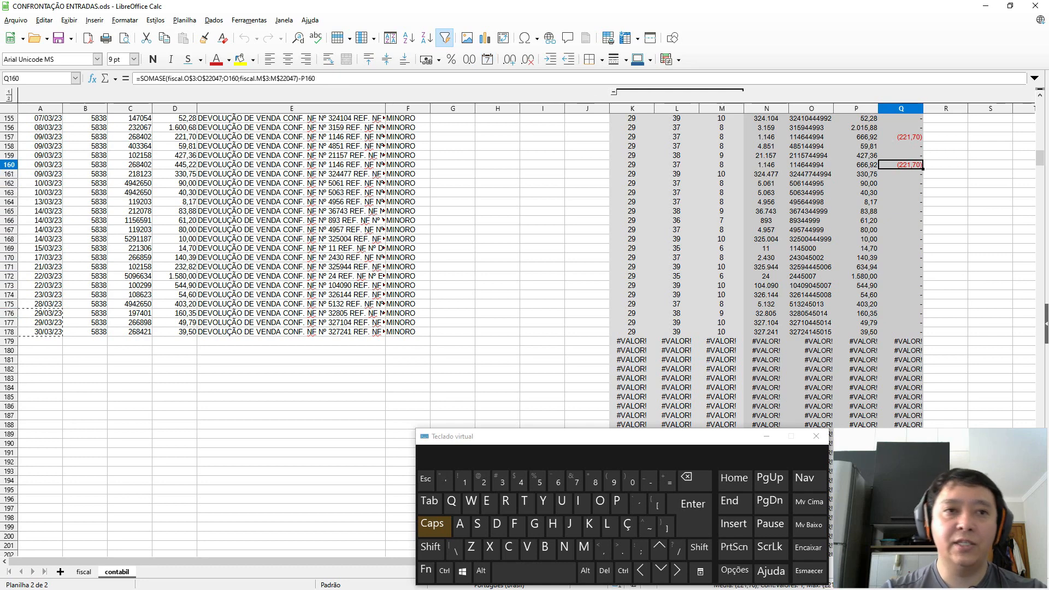
# Compare the fiscal and contabil sheets, and examine the document-and-date key formula in column O of the fiscal sheet, row 178.
pyautogui.press('ctrl')
pyautogui.hotkey('ctrl', 'pageup')
pyautogui.hotkey('ctrl', 'pagedown')
pyautogui.hotkey('ctrl', 'pageup')
pyautogui.hotkey('ctrl', 'pagedown')
pyautogui.hotkey('ctrl', 'pageup')
pyautogui.hotkey('ctrl', 'pagedown')
pyautogui.hotkey('ctrl', 'pageup')
pyautogui.press('Right')
pyautogui.hotkey('ctrl', 'Right')
pyautogui.hotkey('ctrl', 'Down')
pyautogui.press('Up')
pyautogui.press('Right')
pyautogui.press('Right')
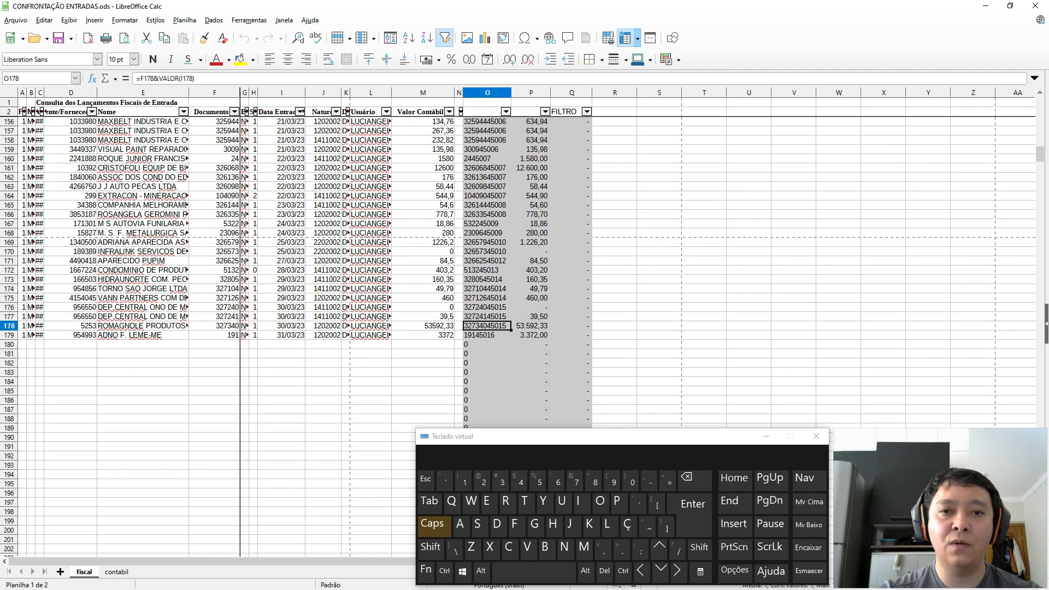
pyautogui.press('Right')
pyautogui.press('Right')
# Review the supplier entry in row 178 of the fiscal sheet, ending on its name in column E.
pyautogui.hotkey('ctrl', 'Left')
pyautogui.hotkey('ctrl', 'Left')
pyautogui.hotkey('ctrl', 'Left')
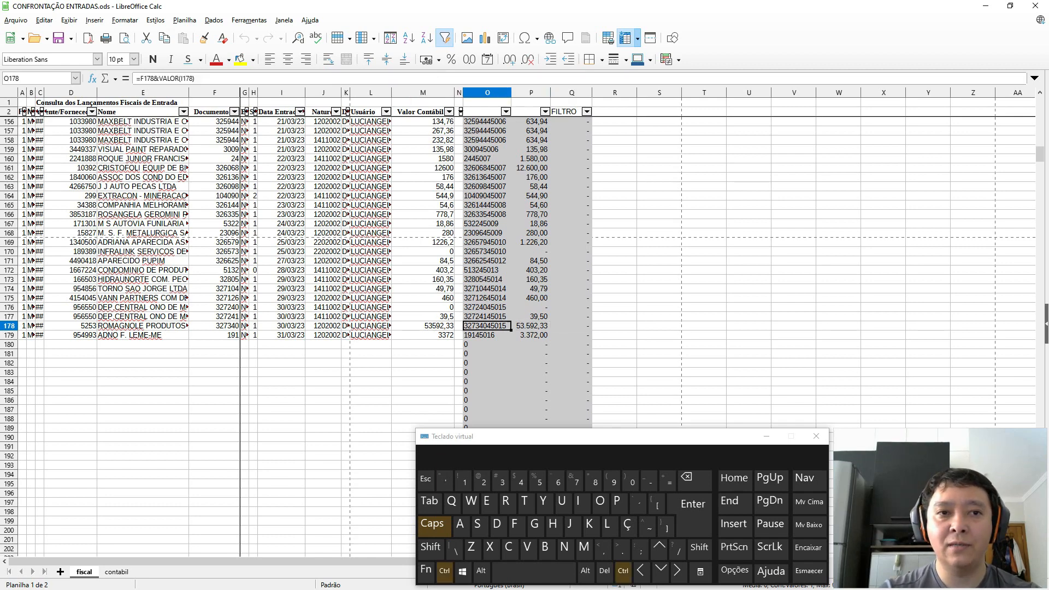
pyautogui.press('Right')
pyautogui.press('Right')
pyautogui.press('Right')
pyautogui.press('Right')
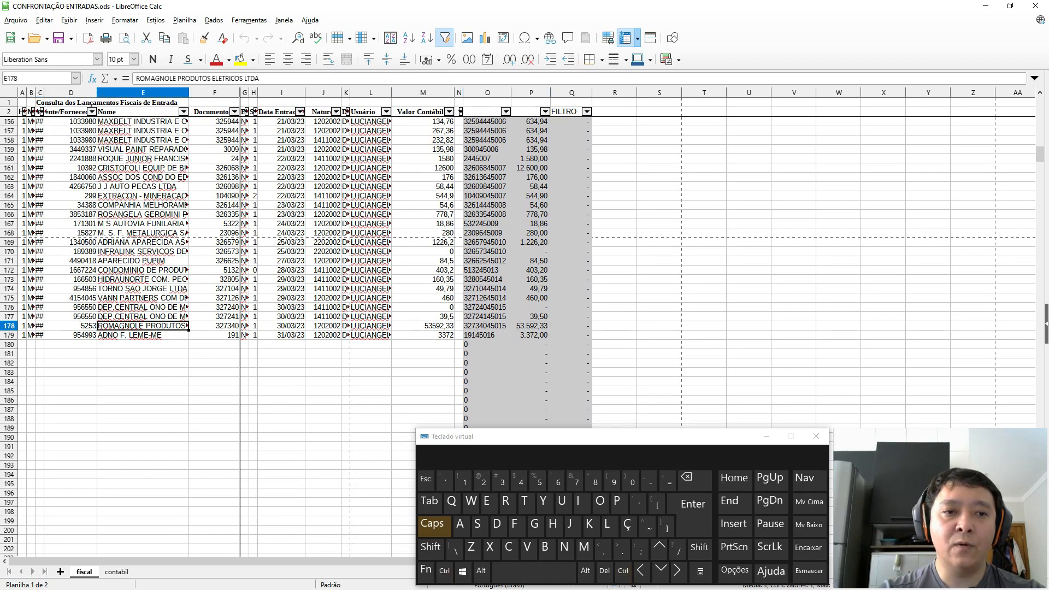
# Return to the contabil sheet and read the full return description in E160.
pyautogui.hotkey('ctrl', 'pagedown')
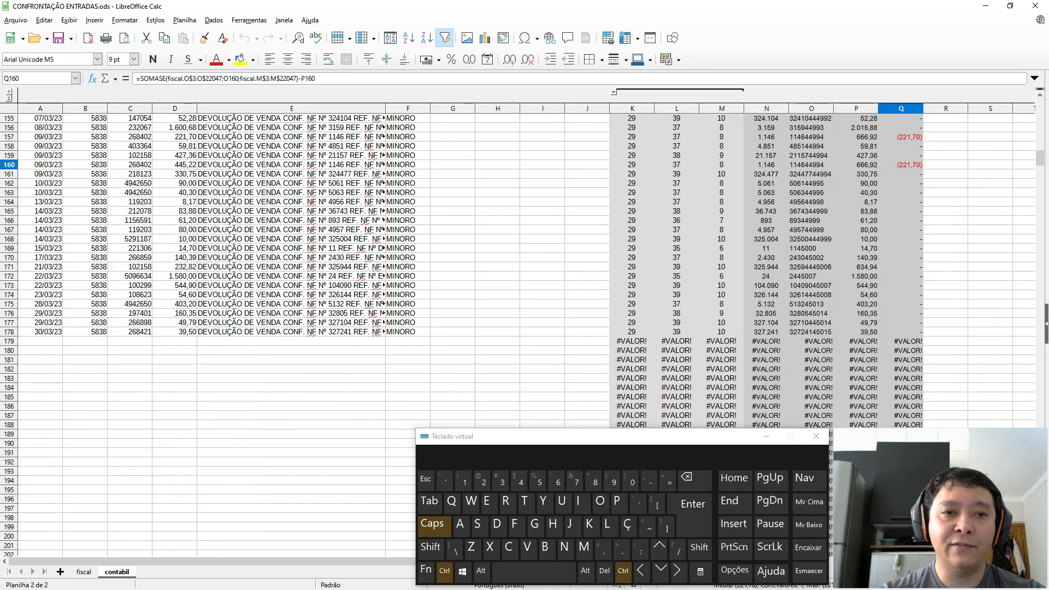
pyautogui.press('Left')
pyautogui.press('Left')
pyautogui.press('Left')
pyautogui.press('Left')
pyautogui.press('Left')
pyautogui.press('Left')
pyautogui.press('Left')
pyautogui.press('Left')
pyautogui.press('Left')
pyautogui.press('Left')
pyautogui.press('Left')
pyautogui.press('Left')
pyautogui.press('Left')
pyautogui.press('Left')
pyautogui.press('Right')
pyautogui.press('Right')
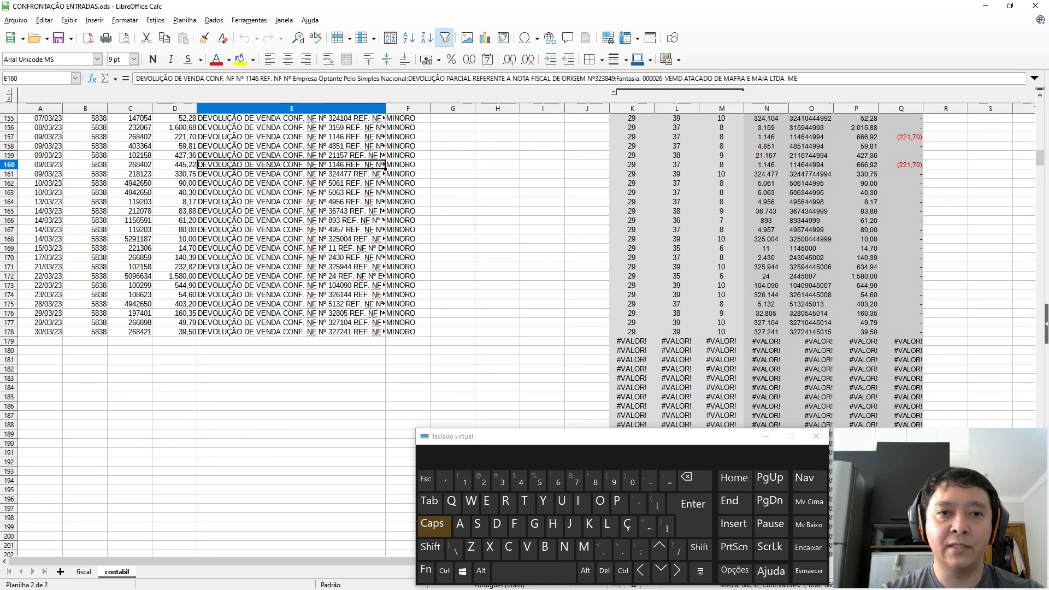
# Skim the return descriptions in column E of the contabil sheet, from the early January entries to the end of March.
pyautogui.press('pageup')
pyautogui.press('pageup')
pyautogui.press('pageup')
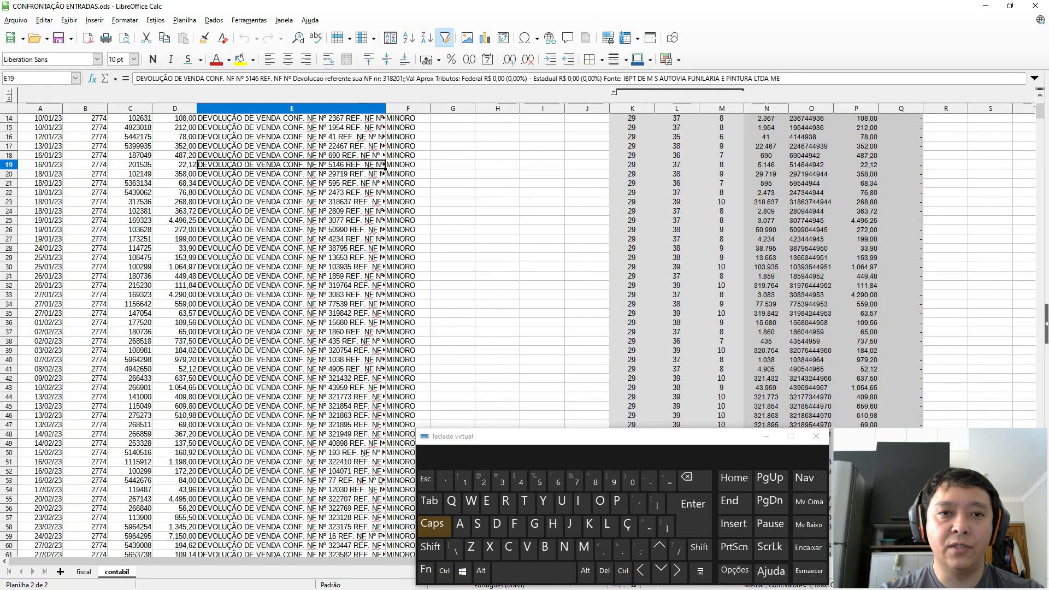
pyautogui.press('pagedown')
pyautogui.press('pagedown')
pyautogui.press('pagedown')
pyautogui.press('pagedown')
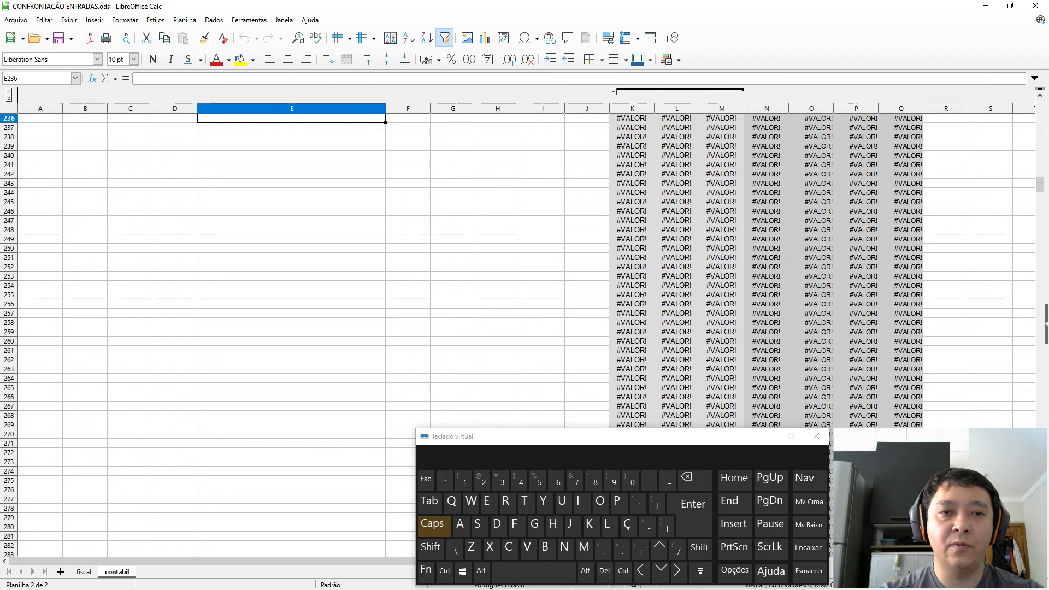
pyautogui.press('pageup')
pyautogui.press('pagedown')
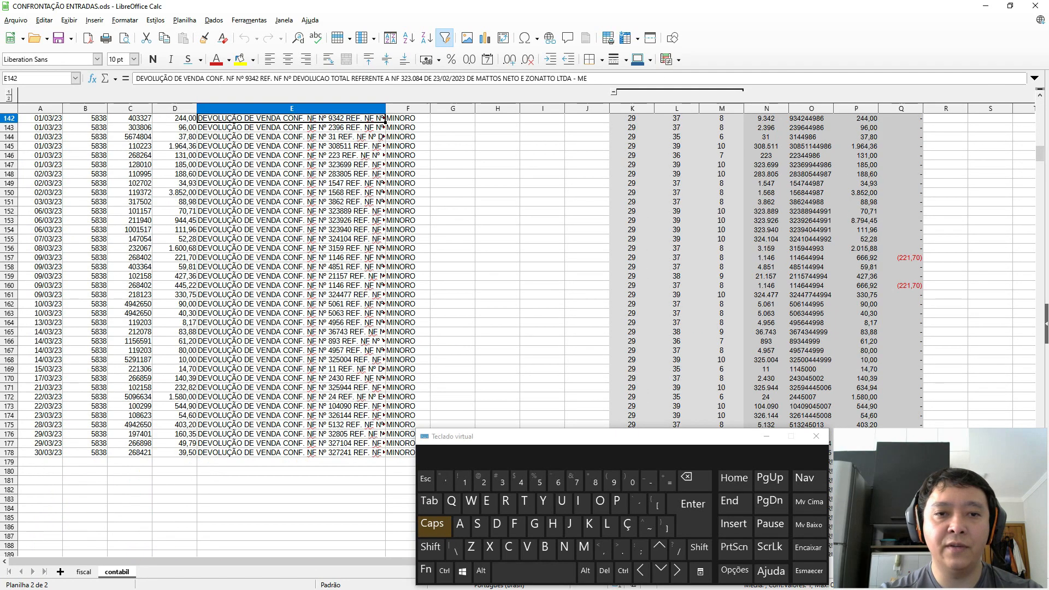
# Read the March return descriptions one by one in column E of the contabil sheet, from row 142 downward.
pyautogui.press('Down')
pyautogui.press('Down')
pyautogui.press('Down')
pyautogui.press('Down')
pyautogui.press('Down')
pyautogui.press('Down')
pyautogui.press('Down')
pyautogui.press('Down')
pyautogui.press('Down')
pyautogui.press('Down')
pyautogui.press('Down')
pyautogui.press('Down')
pyautogui.press('Down')
pyautogui.press('Down')
pyautogui.press('Down')
pyautogui.press('Down')
pyautogui.press('Down')
pyautogui.press('Down')
pyautogui.press('Down')
pyautogui.press('Down')
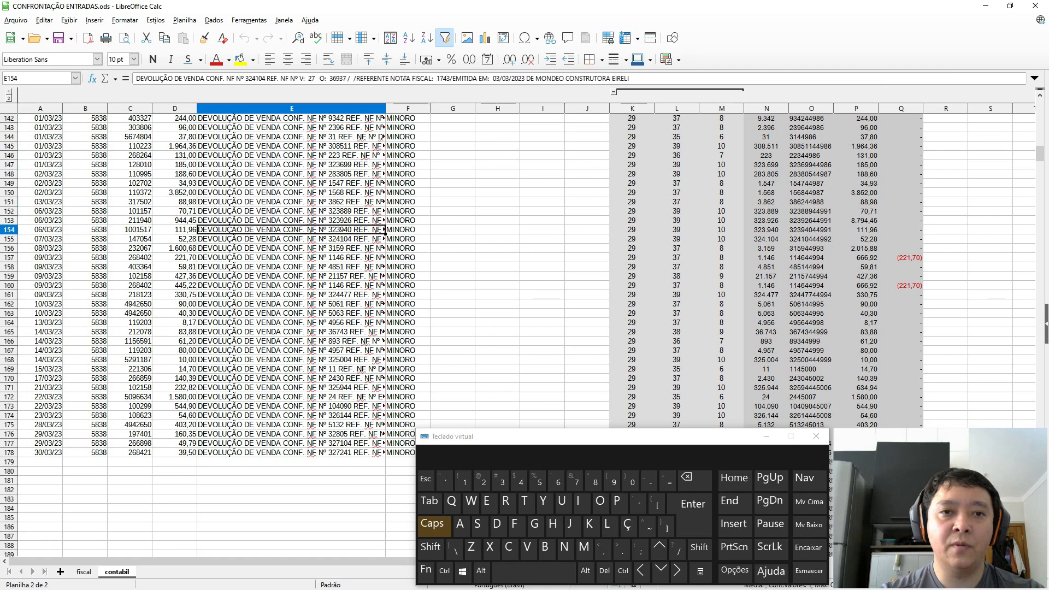
# Examine the SEERRO formula in N165 that extracts the invoice number with ESQUERDA, DIREITA and EXT.TEXTO.
pyautogui.press('Up')
pyautogui.press('Up')
pyautogui.press('Right')
pyautogui.press('Right')
pyautogui.press('Right')
pyautogui.press('Right')
pyautogui.press('Right')
pyautogui.press('Right')
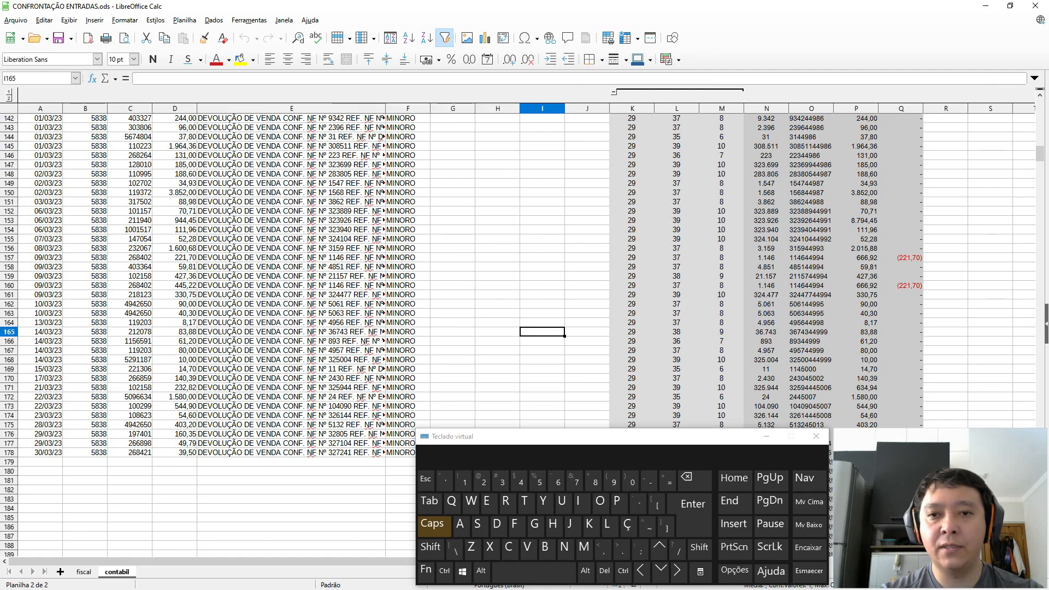
pyautogui.press('Right')
pyautogui.press('Right')
pyautogui.press('Right')
pyautogui.press('Left')
pyautogui.press('Left')
pyautogui.press('Right')
pyautogui.press('Right')
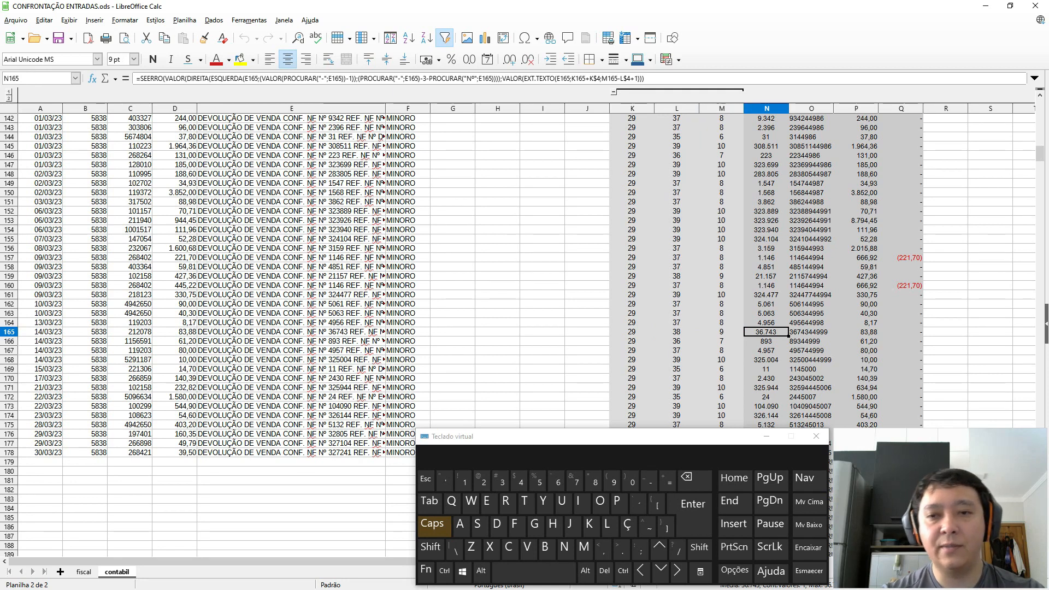
# Examine the key in column O and the SOMASE formulas in columns P and Q for rows 165 and 166.
pyautogui.press('Left')
pyautogui.press('Right')
pyautogui.press('Right')
pyautogui.press('Right')
pyautogui.press('Left')
pyautogui.press('Right')
pyautogui.press('Down')
pyautogui.press('Right')
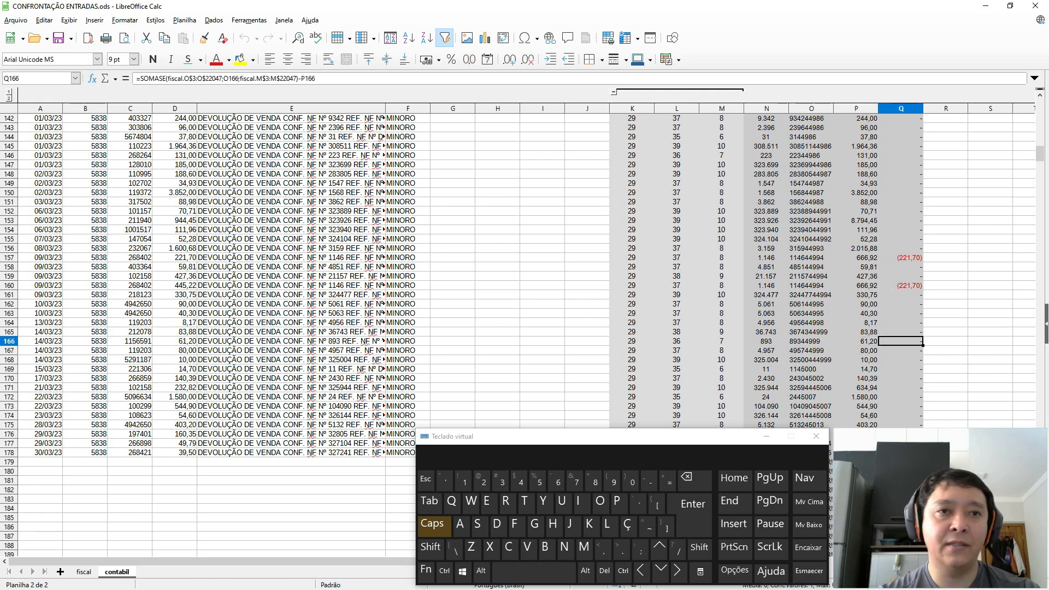
pyautogui.press('Left')
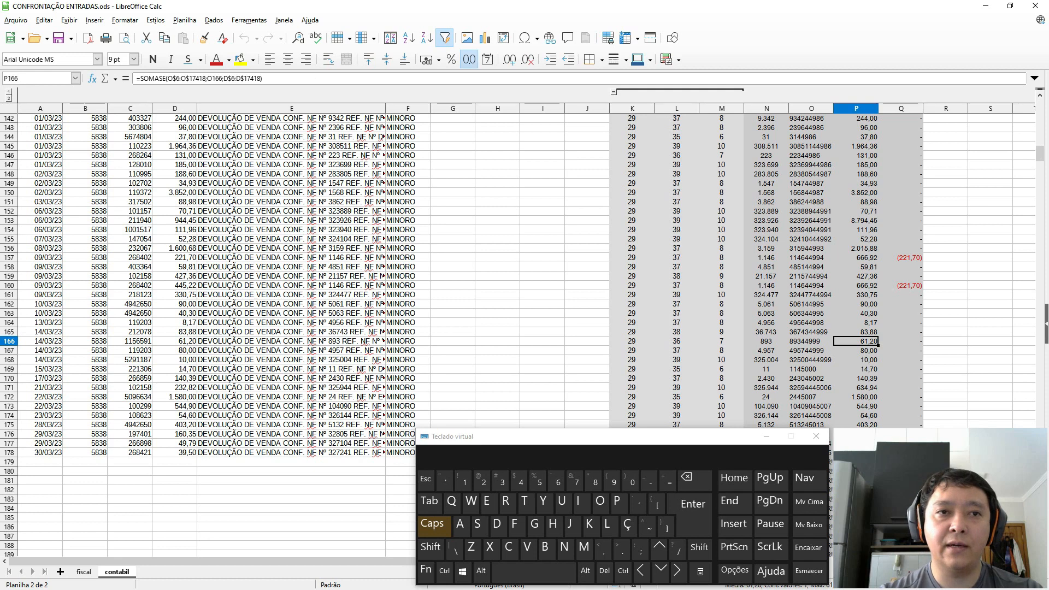
pyautogui.press('Right')
pyautogui.press('Down')
# Review the last ledger entry in row 178 of the contabil sheet, including its value and return description.
pyautogui.click(130, 378)
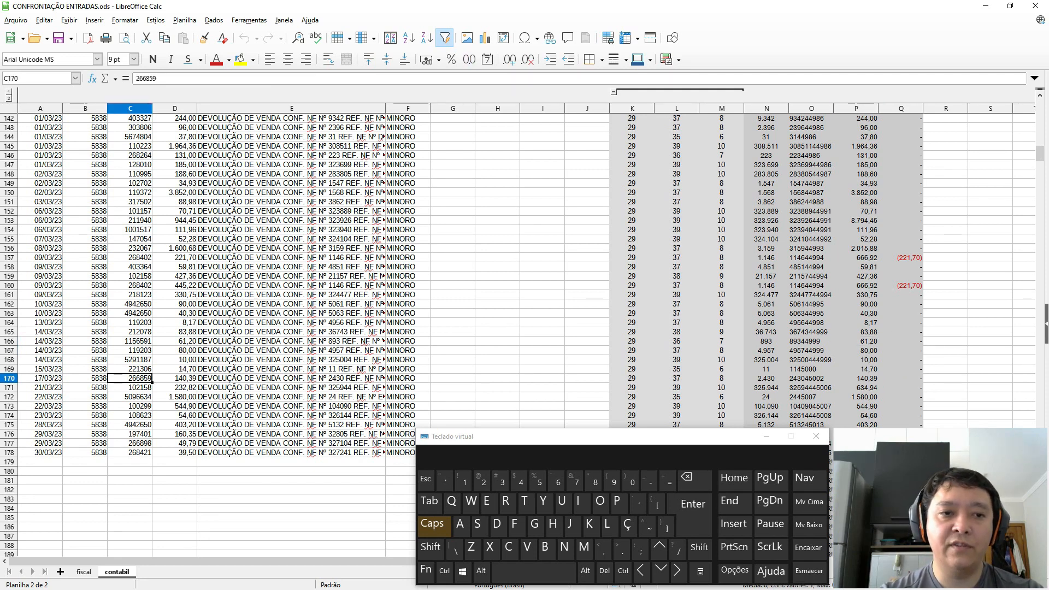
pyautogui.press('Down')
pyautogui.hotkey('ctrl', 'Down')
pyautogui.press('Right')
pyautogui.press('Right')
pyautogui.press('Right')
pyautogui.press('Right')
pyautogui.press('Left')
pyautogui.press('Left')
pyautogui.press('Left')
pyautogui.press('Left')
pyautogui.press('Right')
pyautogui.press('Right')
# Switch to the treinamento.ods workbook and review the notes on extraction and lookup functions in rows 19 and 20.
pyautogui.hotkey('alt', 'Tab')
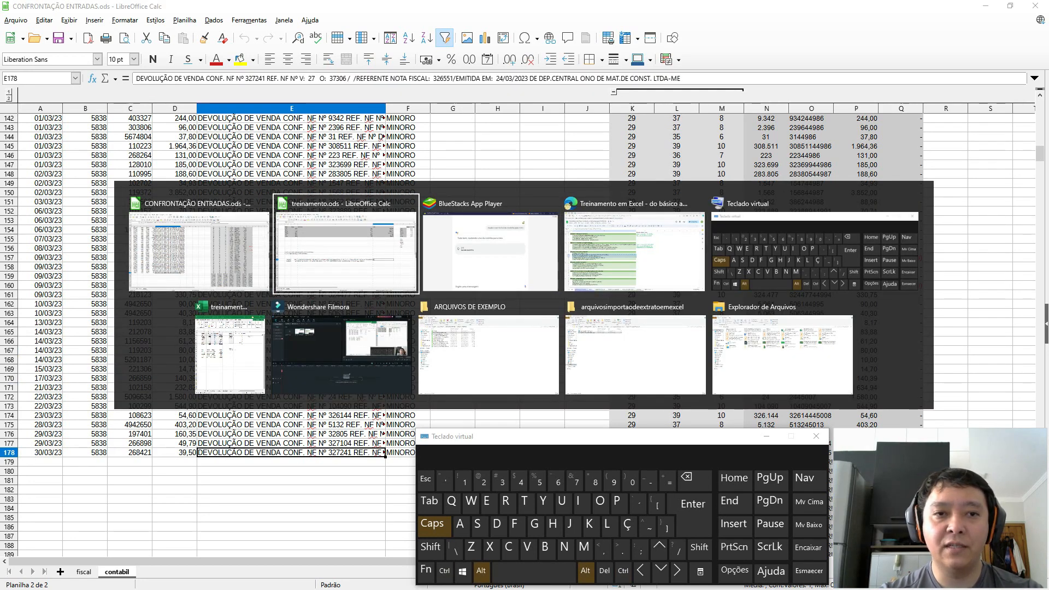
pyautogui.press('Up')
pyautogui.press('Up')
pyautogui.press('Up')
pyautogui.press('Up')
pyautogui.press('Left')
pyautogui.press('Left')
pyautogui.press('Left')
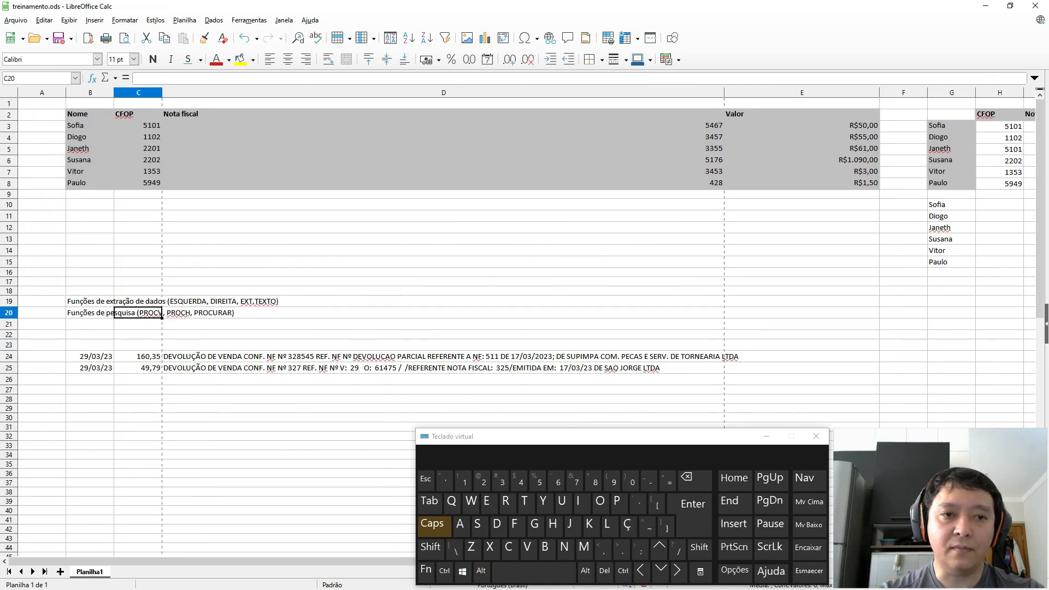
pyautogui.press('Right')
pyautogui.press('Left')
pyautogui.press('Right')
pyautogui.press('Right')
pyautogui.press('Left')
pyautogui.press('Up')
pyautogui.press('Right')
pyautogui.press('Down')
pyautogui.press('Left')
pyautogui.press('Left')
pyautogui.press('Left')
pyautogui.press('Right')
pyautogui.press('Right')
pyautogui.press('Right')
# Examine the PROCV formula in H3, the first CFOP cell of the lookup table.
pyautogui.press('Up')
pyautogui.press('Up')
pyautogui.press('Up')
pyautogui.press('Up')
pyautogui.press('Up')
pyautogui.press('Up')
pyautogui.press('Up')
pyautogui.press('Up')
pyautogui.press('Up')
pyautogui.press('Up')
pyautogui.press('Up')
pyautogui.press('Right')
pyautogui.press('Up')
pyautogui.press('Up')
pyautogui.press('Up')
pyautogui.press('Up')
pyautogui.press('Up')
pyautogui.press('Up')
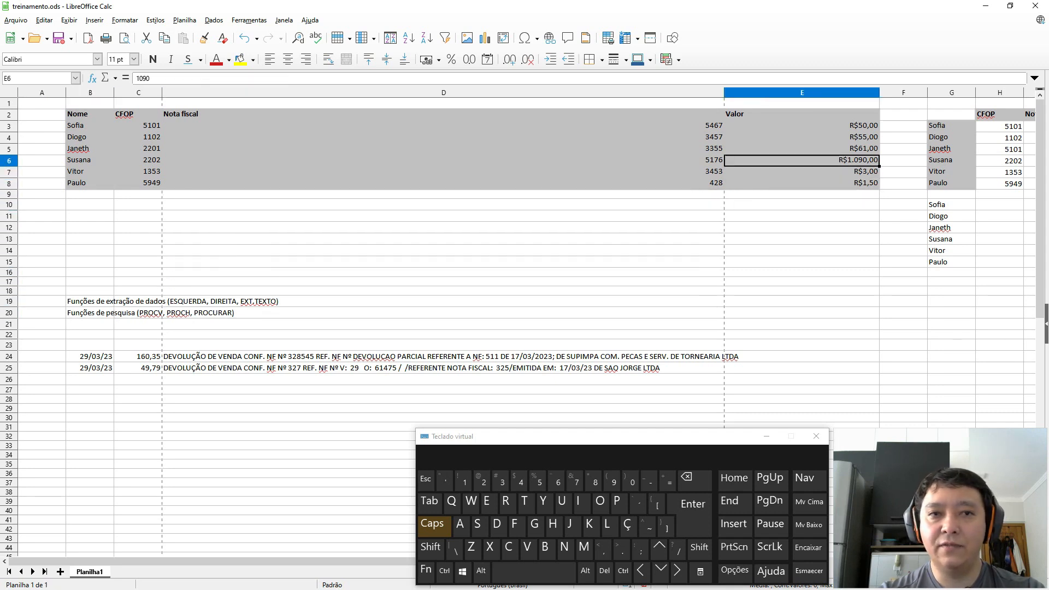
pyautogui.press('Right')
pyautogui.press('Right')
pyautogui.press('Right')
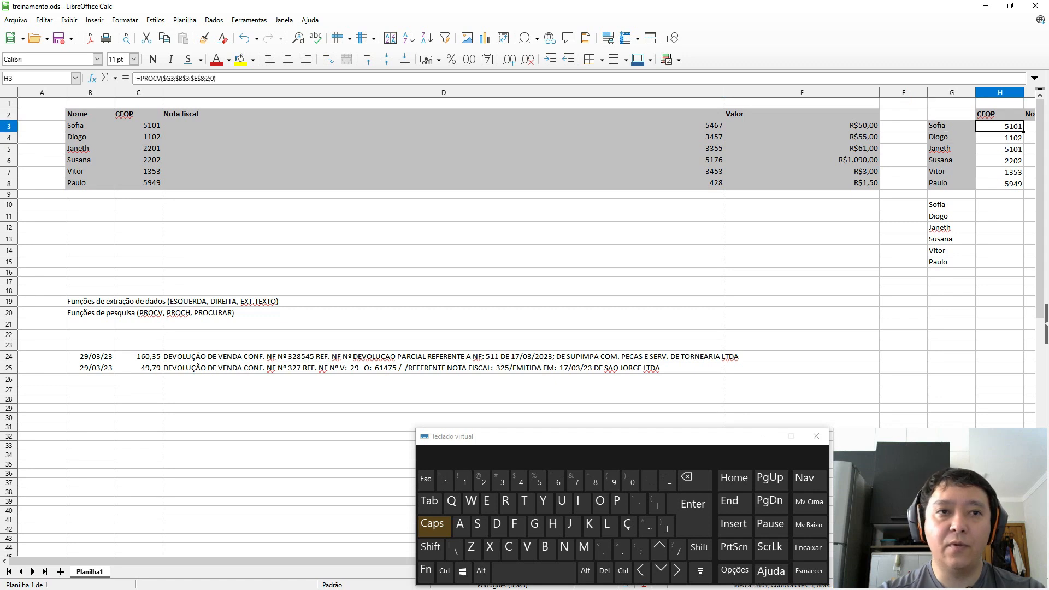
# Narrow the Nota fiscal column D of the source table and return to the first CFOP lookup cell, H3.
pyautogui.press('Right')
pyautogui.press('Right')
pyautogui.press('Left')
pyautogui.press('Left')
pyautogui.press('Left')
pyautogui.press('Left')
pyautogui.press('Left')
pyautogui.press('Left')
pyautogui.press('Left')
pyautogui.press('Up')
pyautogui.press('Right')
pyautogui.press('Right')
pyautogui.press('Right')
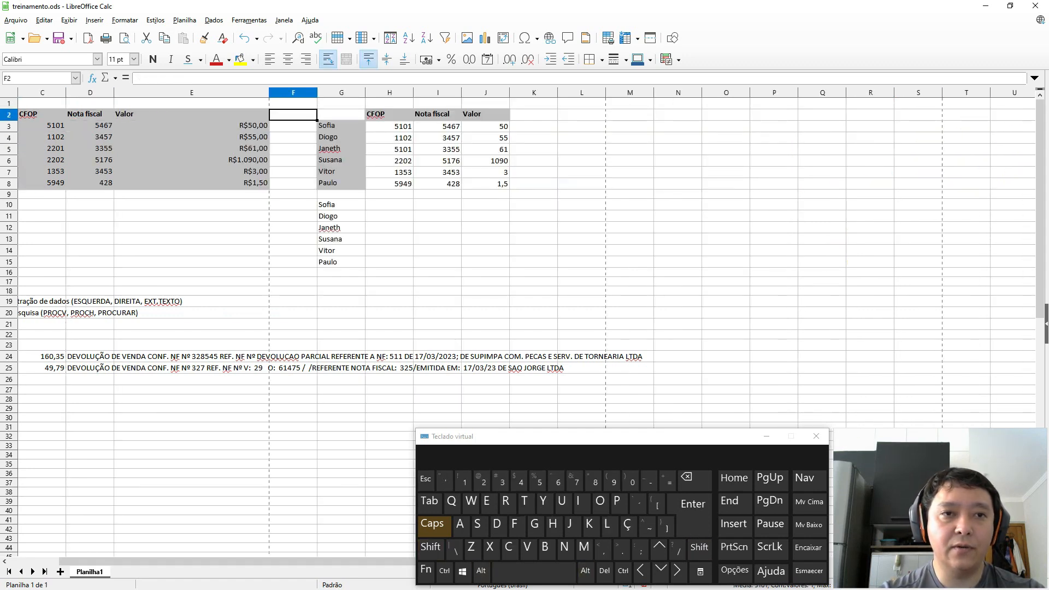
pyautogui.press('Right')
pyautogui.press('Right')
pyautogui.press('Down')
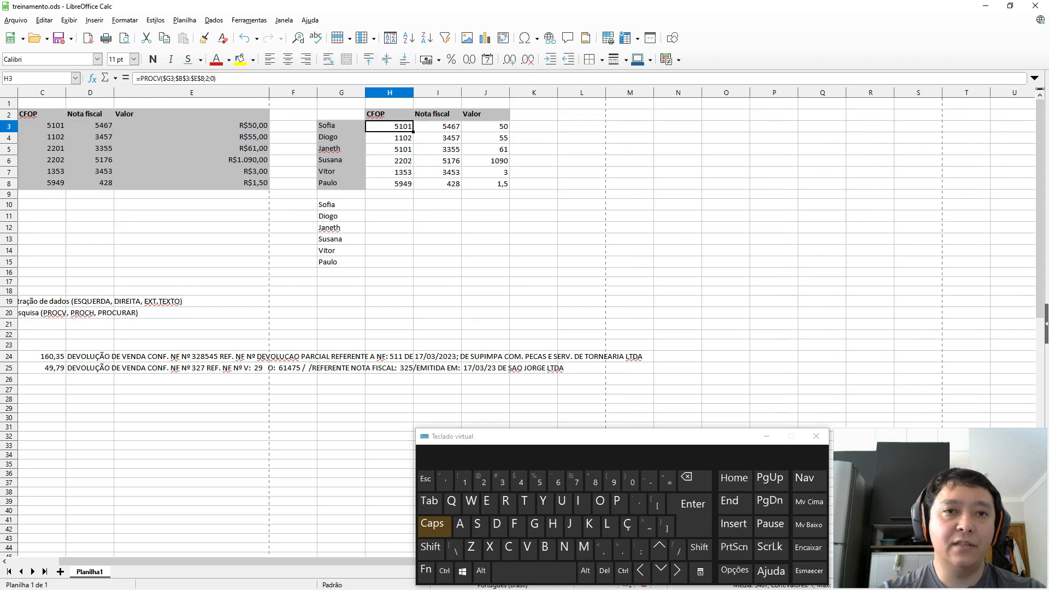
# Compare the PROCV formulas in the CFOP and Nota fiscal columns of the lookup table, from row 3 to row 7.
pyautogui.press('Right')
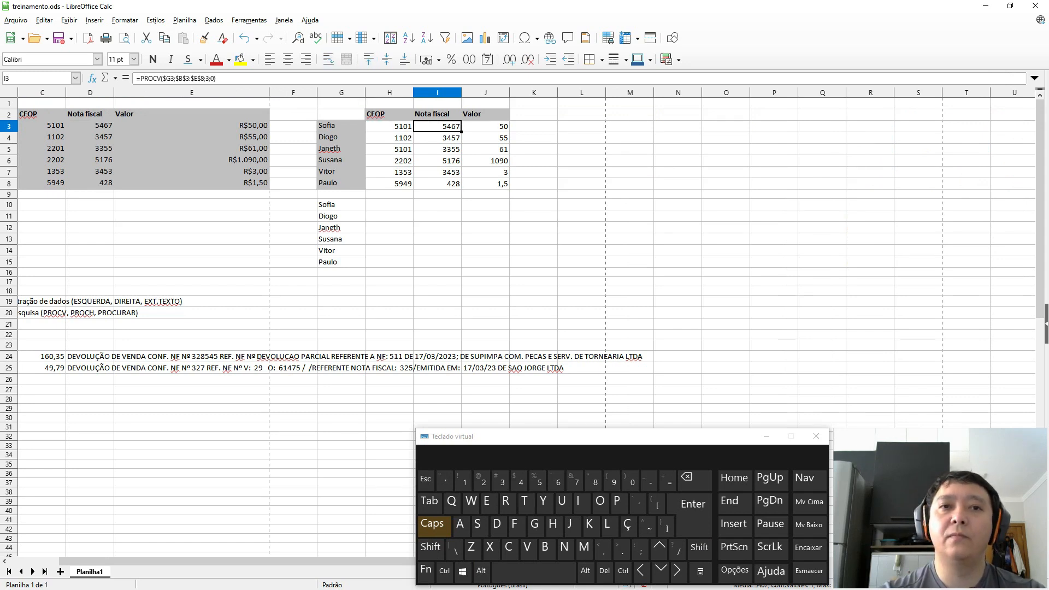
pyautogui.press('Left')
pyautogui.press('Down')
pyautogui.press('Right')
pyautogui.press('Up')
pyautogui.press('Left')
pyautogui.press('Down')
pyautogui.press('Down')
pyautogui.press('Down')
pyautogui.press('Down')
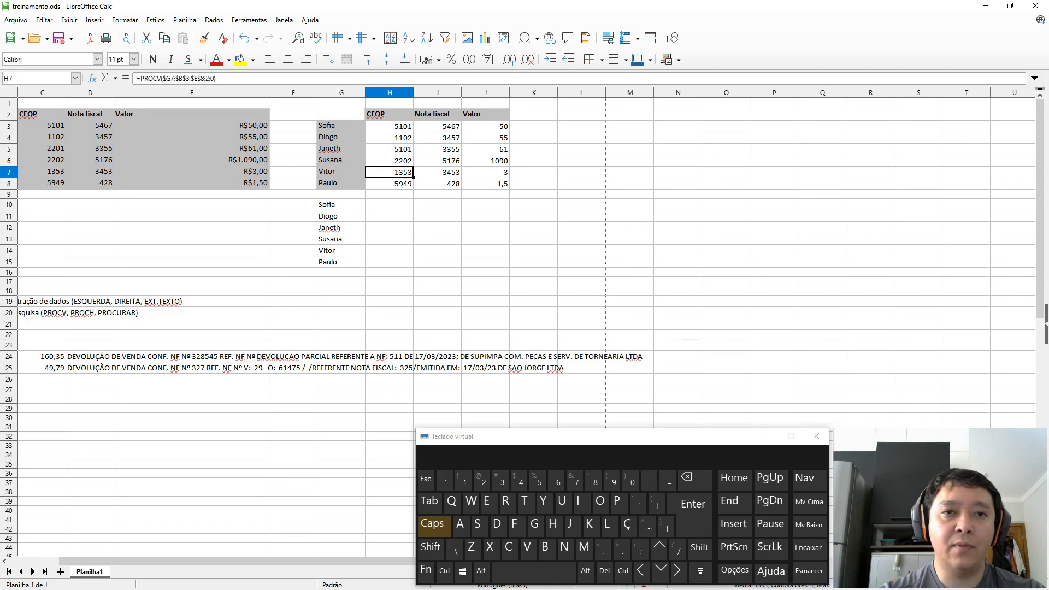
# Compare row 8 of the source table, from the name in column B across to column E, with the lookup table.
pyautogui.press('Down')
pyautogui.press('Left')
pyautogui.press('Left')
pyautogui.press('Left')
pyautogui.press('Left')
pyautogui.press('Left')
pyautogui.press('Left')
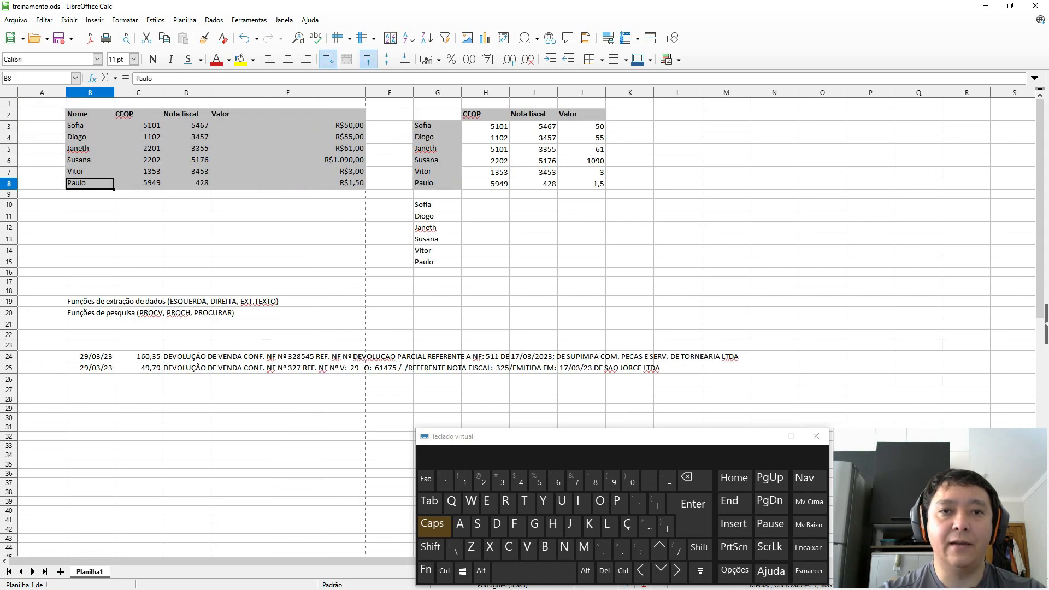
pyautogui.press('Right')
pyautogui.press('Right')
pyautogui.press('Right')
pyautogui.press('Right')
pyautogui.press('Right')
pyautogui.press('Right')
# Inspect the PROCV formula in H3 and the ranges it references.
pyautogui.press('Up')
pyautogui.press('Up')
pyautogui.press('Up')
pyautogui.press('Up')
pyautogui.press('Up')
pyautogui.press('Down')
pyautogui.press('Up')
pyautogui.press('F2')
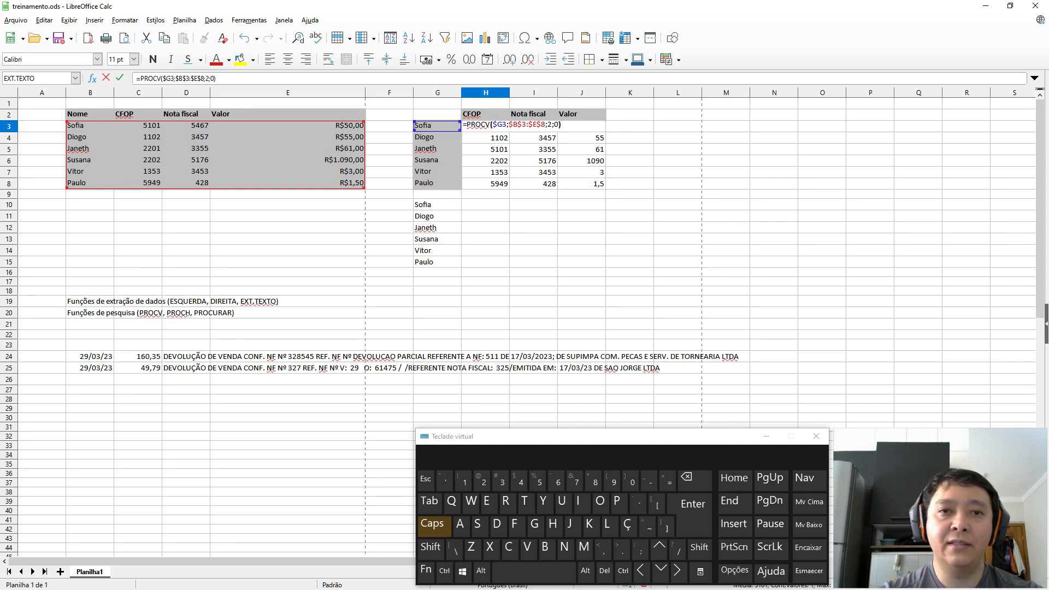
pyautogui.press('Return')
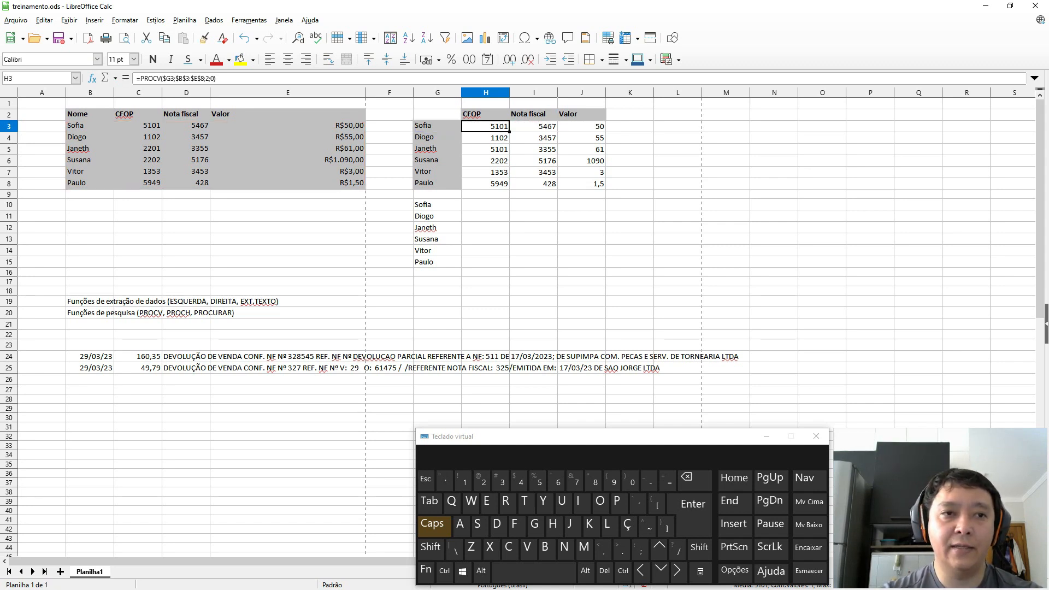
# Review the source table's CFOP, Nota fiscal and Valor columns that the PROCV formula searches.
pyautogui.press('Left')
pyautogui.press('Down')
pyautogui.press('Left')
pyautogui.press('Left')
pyautogui.press('Down')
pyautogui.press('Left')
pyautogui.press('Left')
pyautogui.press('Right')
pyautogui.press('Right')
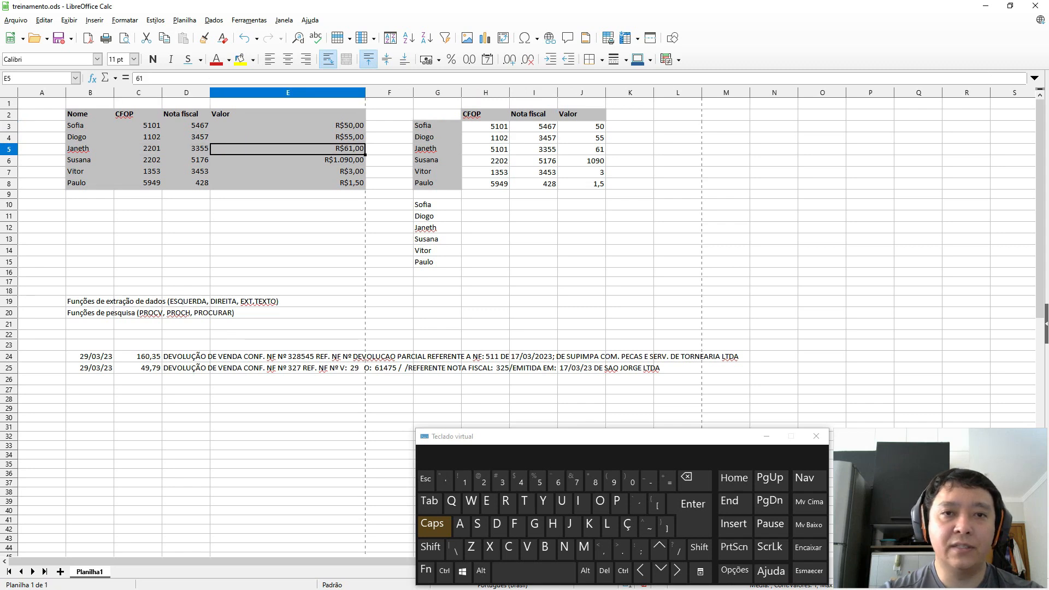
pyautogui.press('Right')
pyautogui.press('Right')
pyautogui.press('Up')
pyautogui.press('Up')
pyautogui.press('Right')
# Examine the first argument of the PROCV formula in H3, the search criterion $G3, without altering the formula.
pyautogui.press('F2')
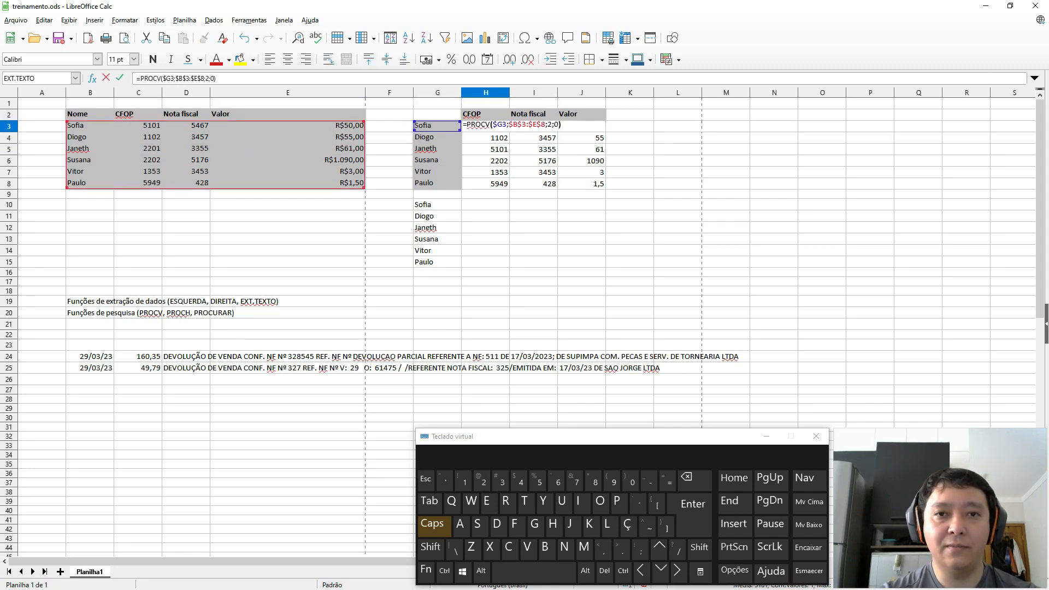
pyautogui.press('Left')
pyautogui.press('Left')
pyautogui.press('Left')
pyautogui.press('Left')
pyautogui.press('Left')
pyautogui.press('Left')
pyautogui.press('Left')
pyautogui.press('Left')
pyautogui.press('Left')
pyautogui.press('Left')
pyautogui.press('Left')
pyautogui.press('Left')
pyautogui.press('Left')
pyautogui.press('Left')
pyautogui.press('Left')
pyautogui.press('Left')
pyautogui.press('Left')
pyautogui.press('Left')
pyautogui.press('Left')
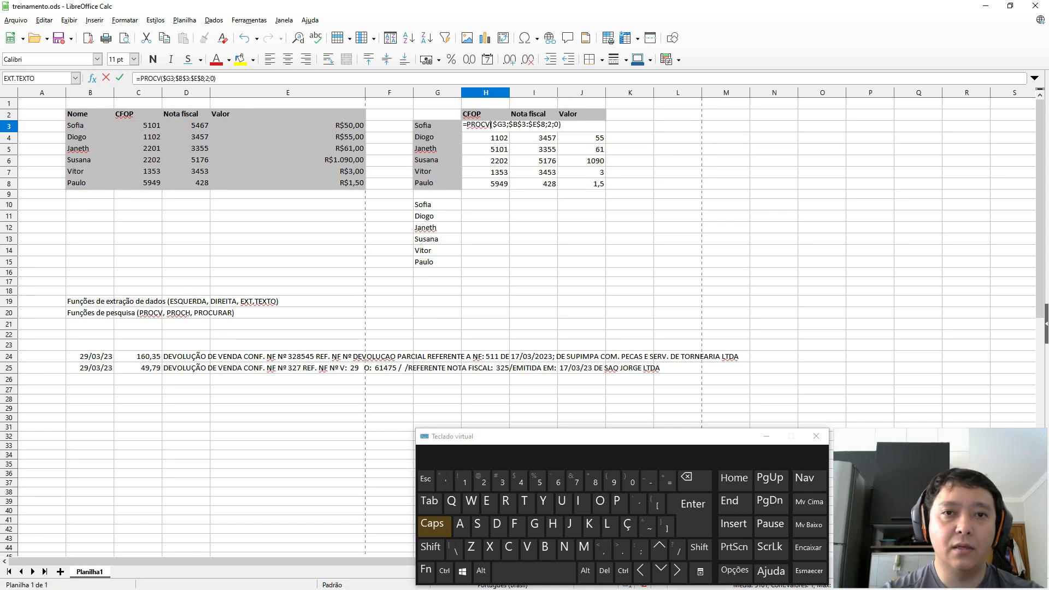
pyautogui.press('Right')
pyautogui.press('Right')
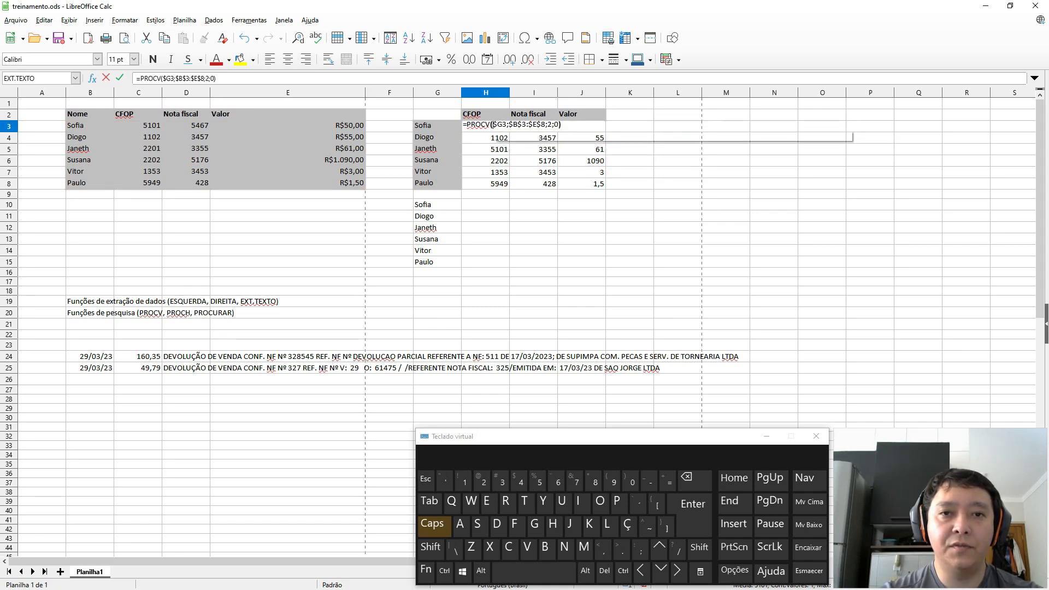
pyautogui.hotkey('shift', 'Right')
pyautogui.hotkey('shift', 'Right')
pyautogui.press('Escape')
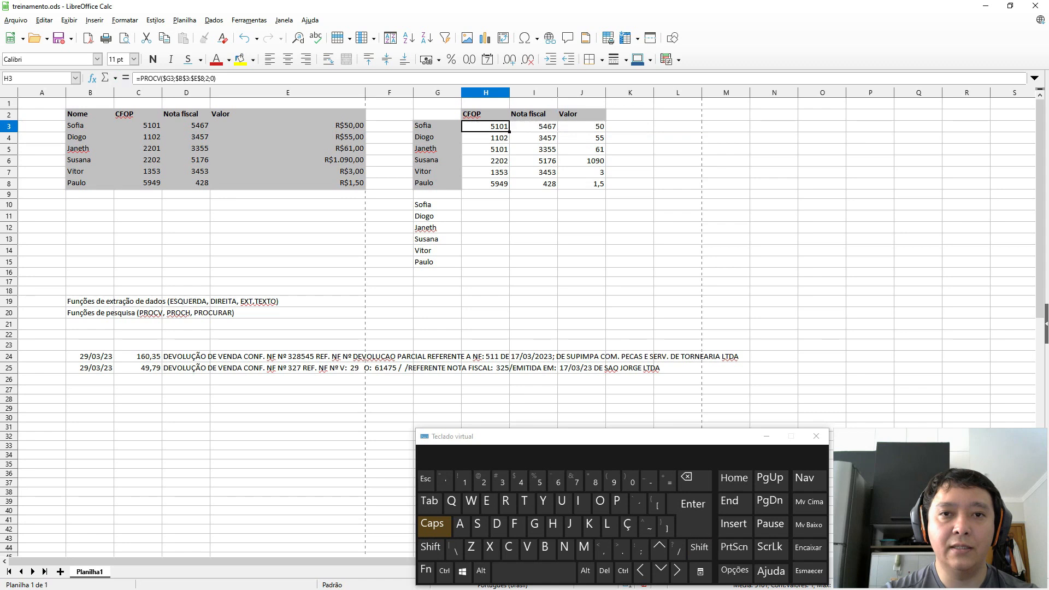
# Compare the column index arguments of the PROCV formulas in H3, I3 and J3.
pyautogui.press('F2')
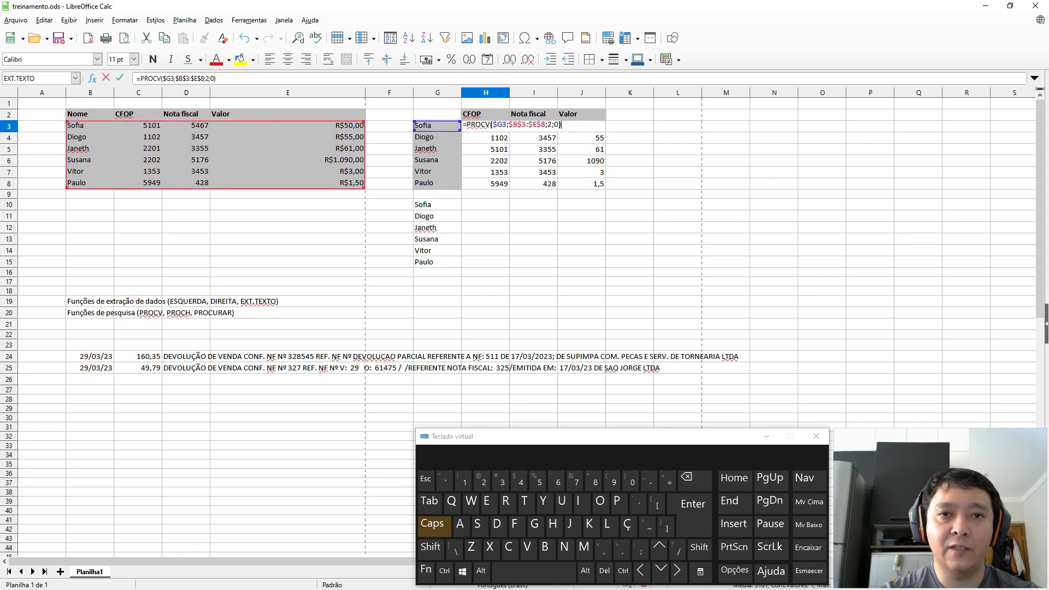
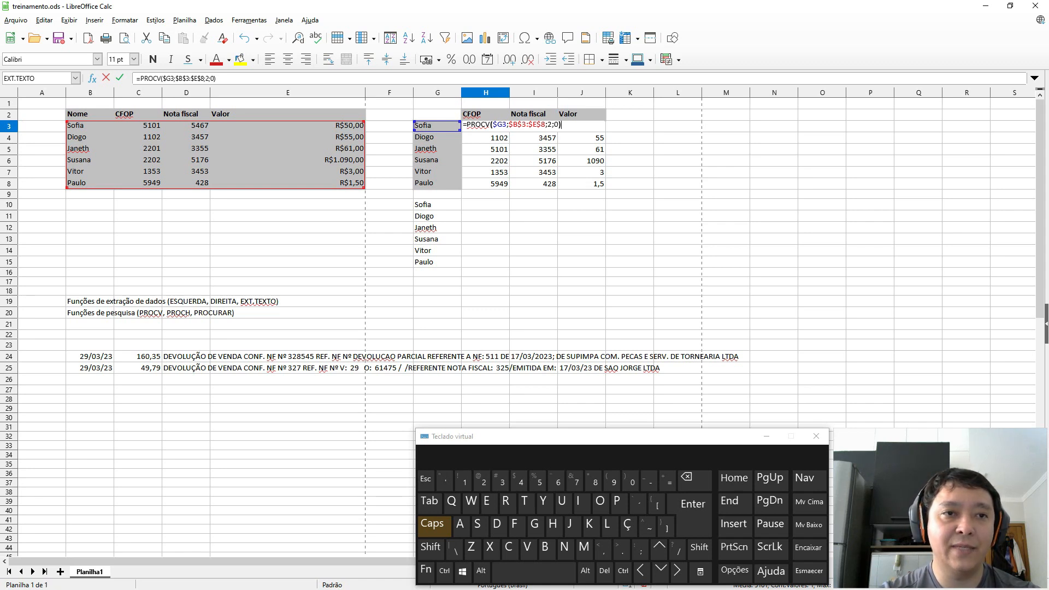
pyautogui.press('Tab')
pyautogui.press('F2')
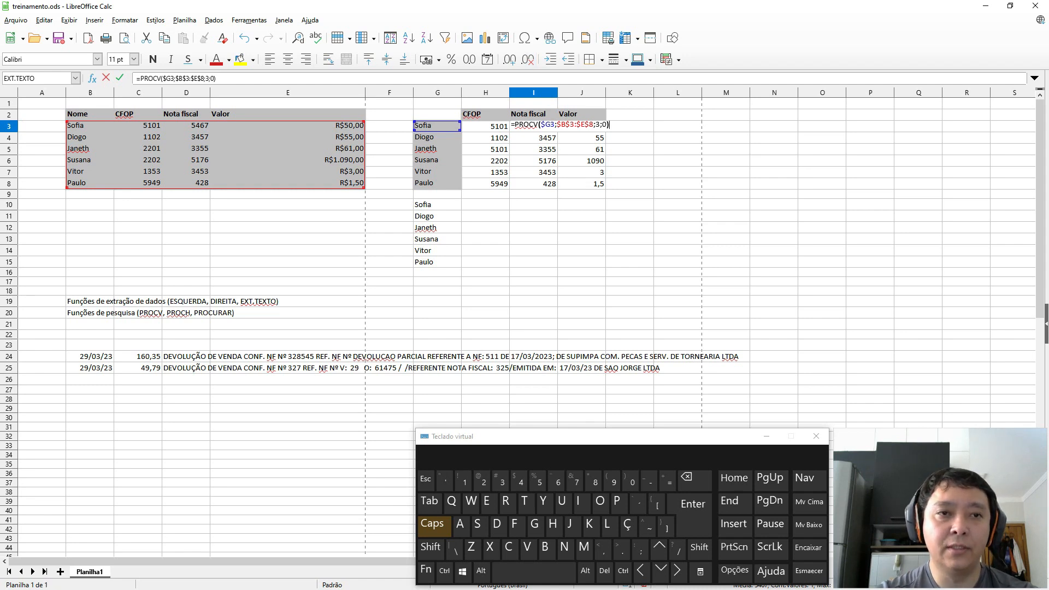
pyautogui.press('Escape')
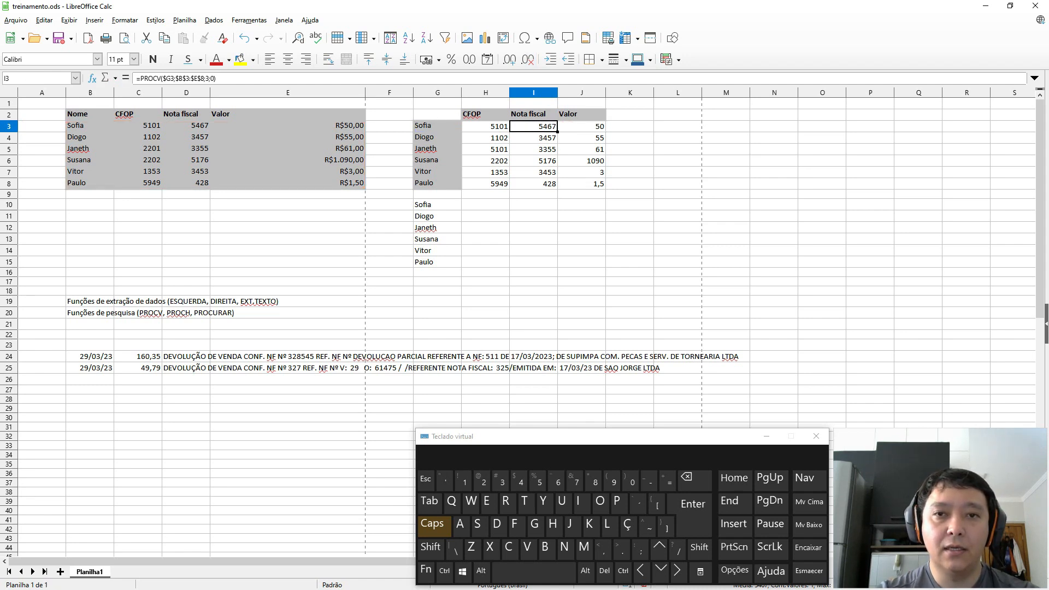
pyautogui.press('Tab')
pyautogui.press('F2')
pyautogui.press('Escape')
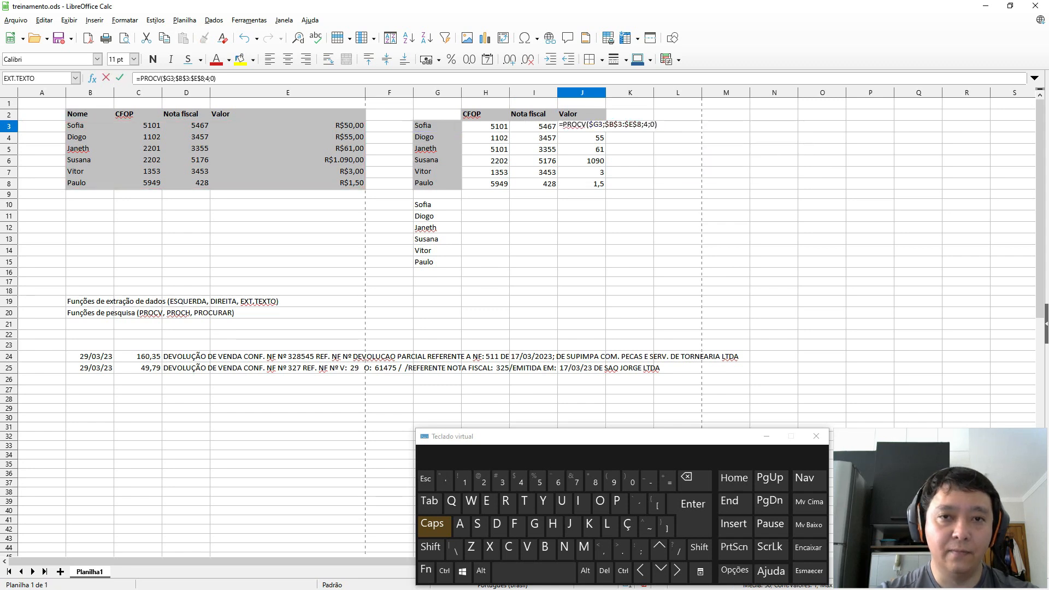
pyautogui.press('F2')
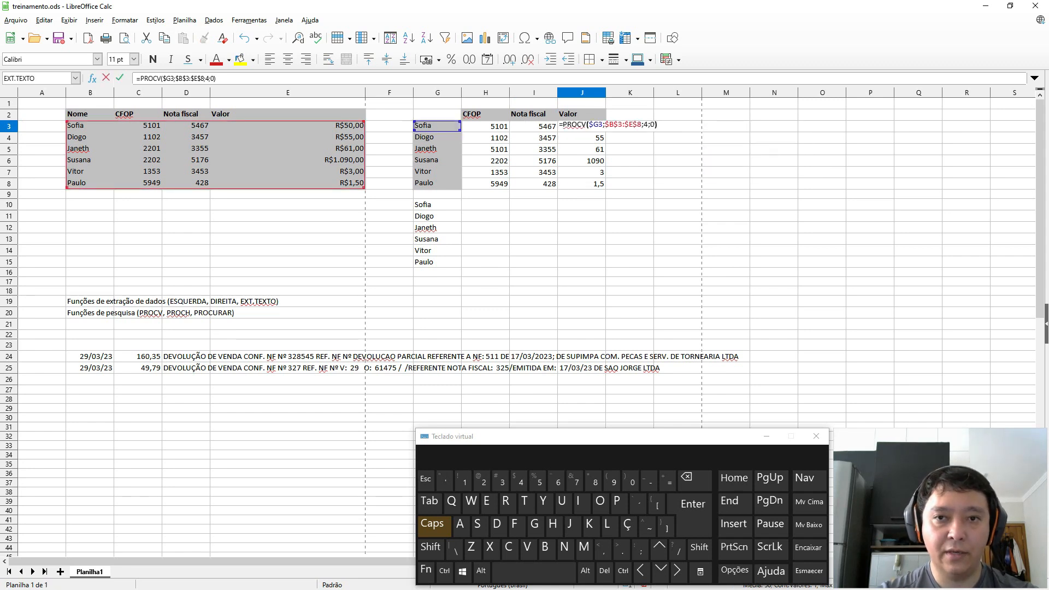
pyautogui.press('Escape')
# Review the lookup names in column G and the PROCV formulas down the CFOP column.
pyautogui.press('Left')
pyautogui.press('Left')
pyautogui.press('Left')
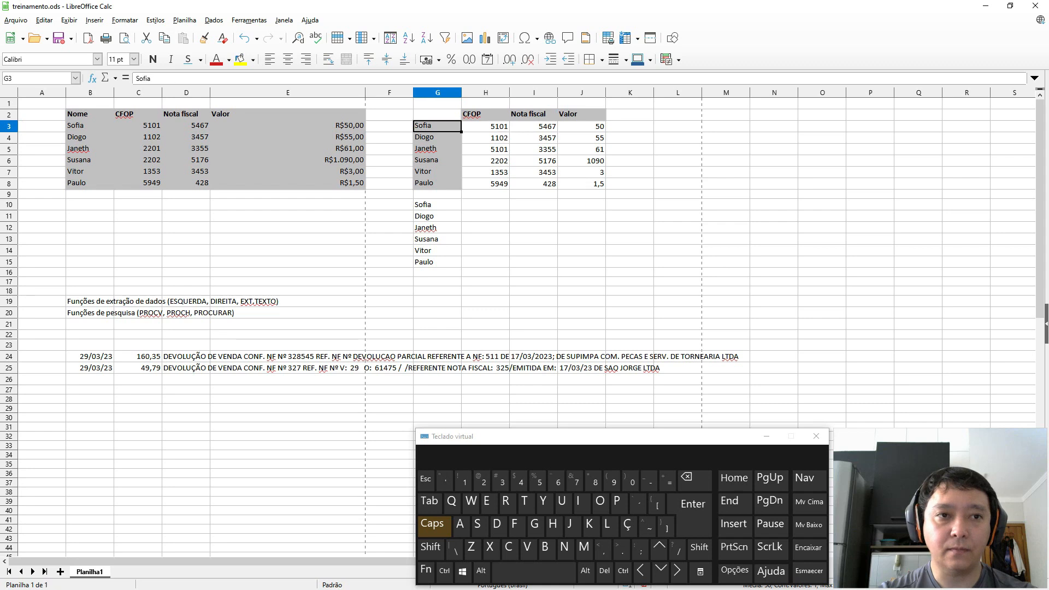
pyautogui.press('Down')
pyautogui.press('Right')
pyautogui.press('Down')
pyautogui.press('Down')
pyautogui.press('Down')
pyautogui.press('Up')
pyautogui.press('Up')
pyautogui.press('Up')
pyautogui.press('Up')
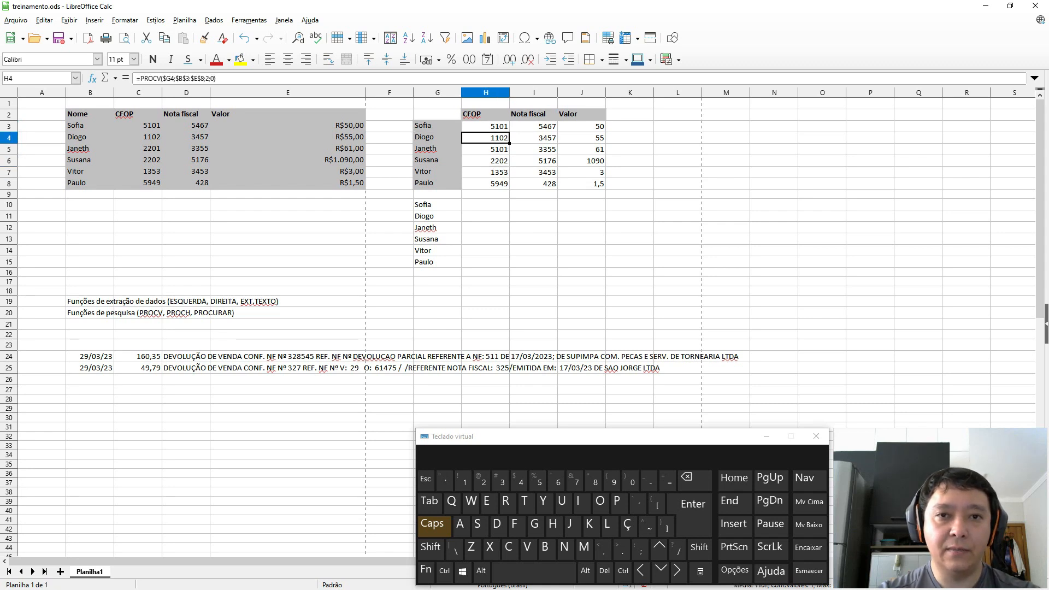
# Replace the lookup name in G3 with the second name of the source table.
pyautogui.press('Left')
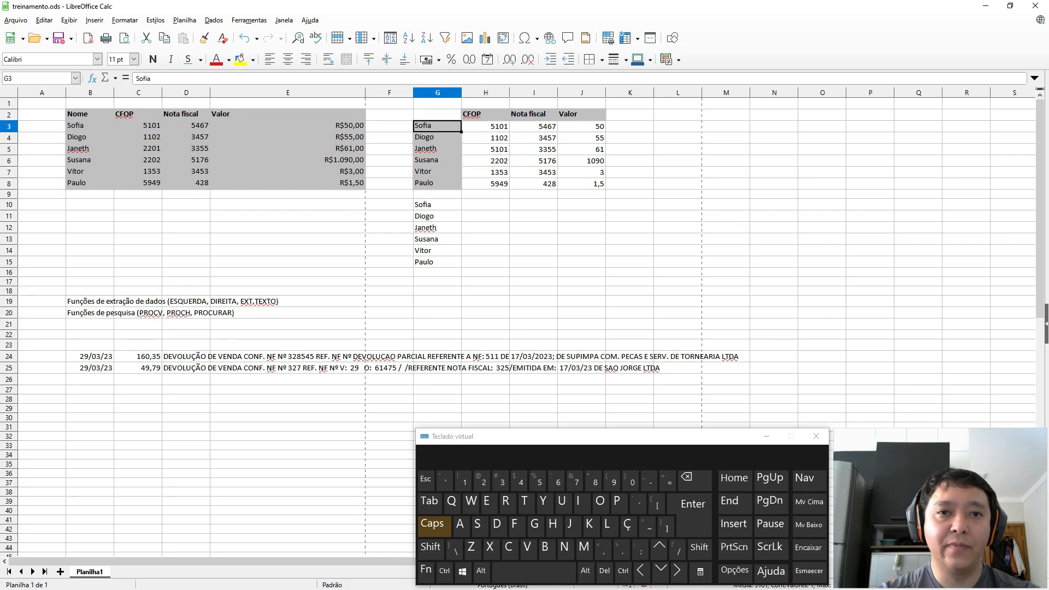
pyautogui.write('d')
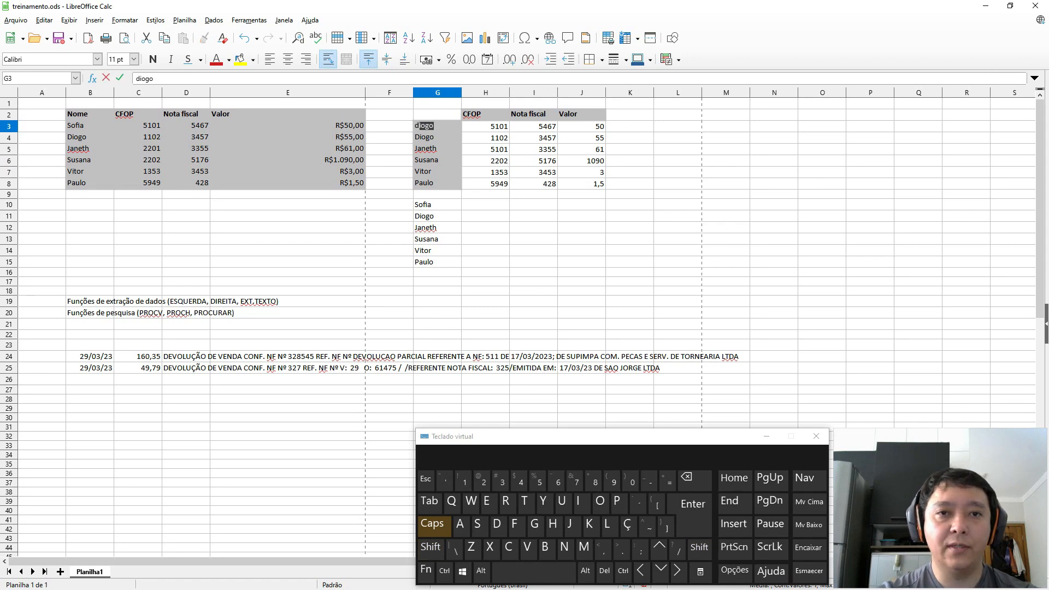
pyautogui.press('Return')
pyautogui.press('capslock')
pyautogui.press('Up')
pyautogui.press('Right')
pyautogui.press('Left')
# Clear the remaining lookup names in G4:G8.
pyautogui.press('Down')
pyautogui.hotkey('shift', 'Down')
pyautogui.hotkey('shift', 'Down')
pyautogui.hotkey('shift', 'Down')
pyautogui.hotkey('shift', 'Down')
pyautogui.press('Delete')
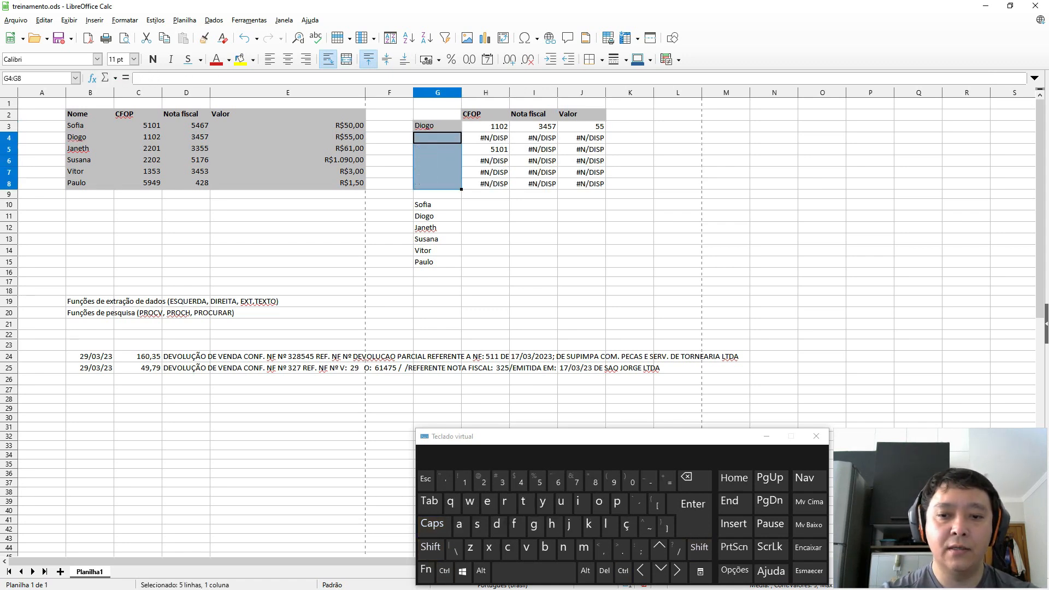
# Replace the lookup name in G3 with the third name of the source table.
pyautogui.press('Up')
pyautogui.write('J')
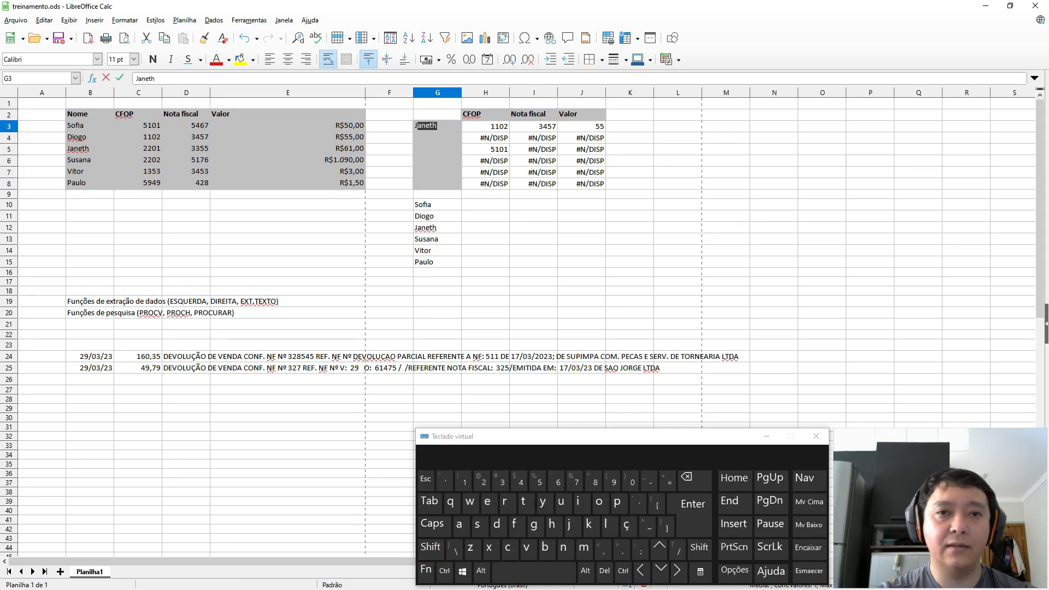
pyautogui.write('an')
pyautogui.press('Return')
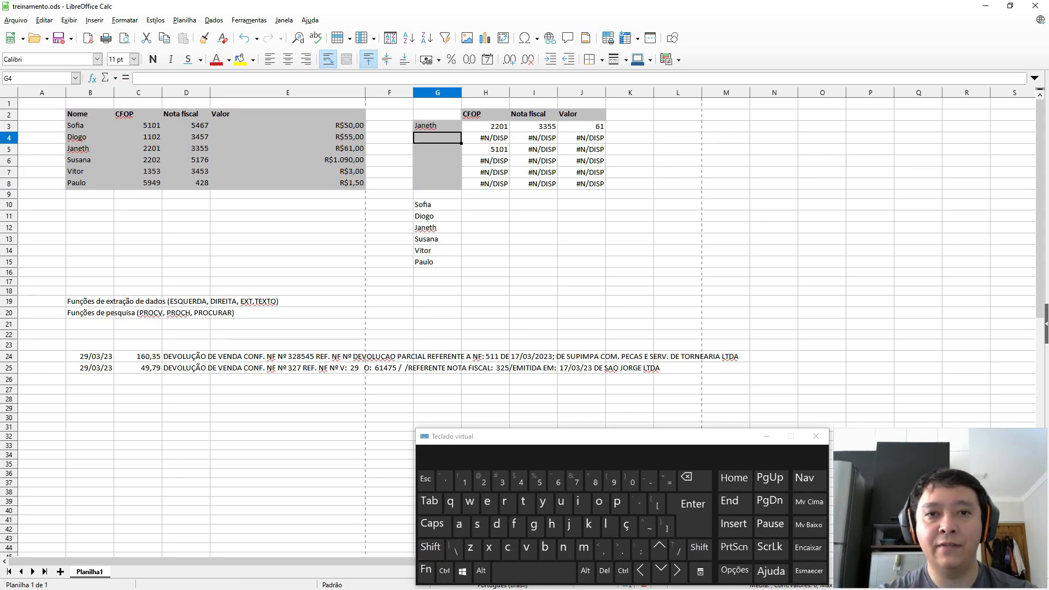
# Copy the PROCV formula from H4 into H5 in the CFOP column.
pyautogui.press('Right')
pyautogui.press('Down')
pyautogui.press('Up')
pyautogui.hotkey('ctrl', 'c')
pyautogui.press('Down')
pyautogui.hotkey('ctrl', 'v')
pyautogui.press('Return')
pyautogui.press('Up')
pyautogui.press('Up')
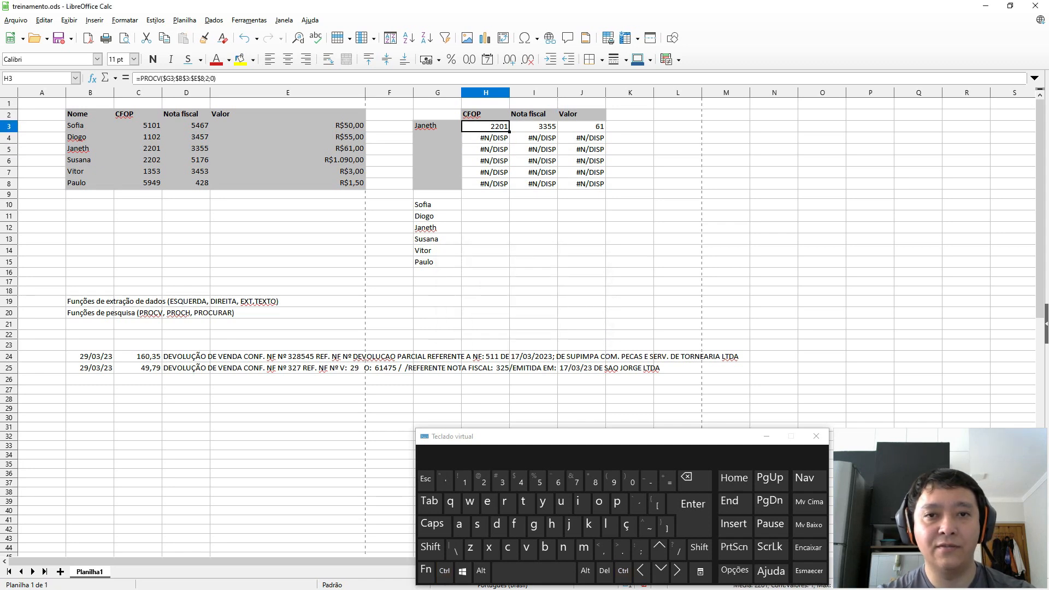
# Replace the lookup name in G3 with the fifth name of the source table.
pyautogui.press('Left')
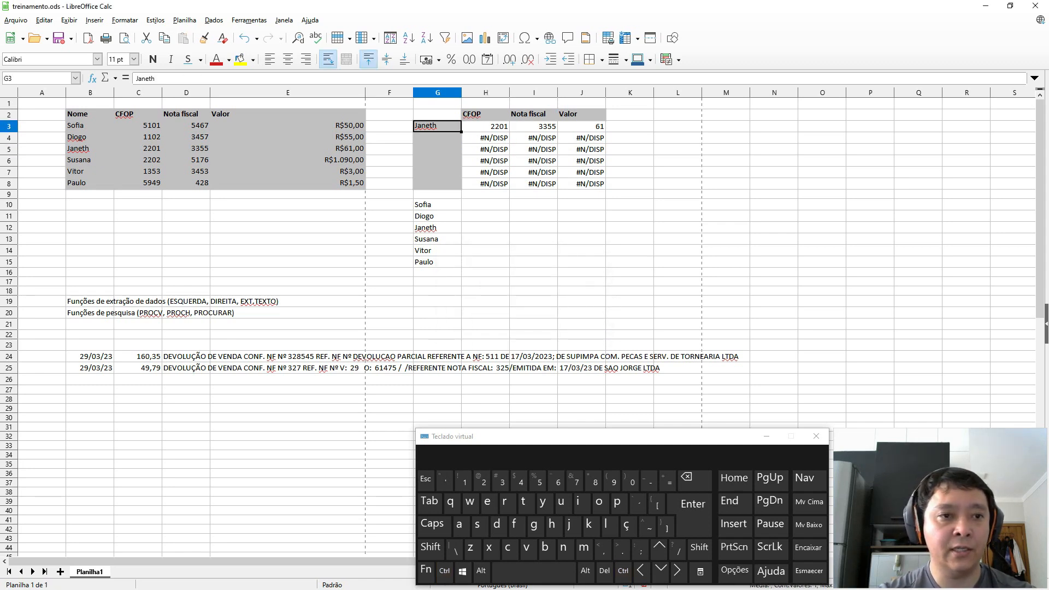
pyautogui.press('Left')
pyautogui.press('Right')
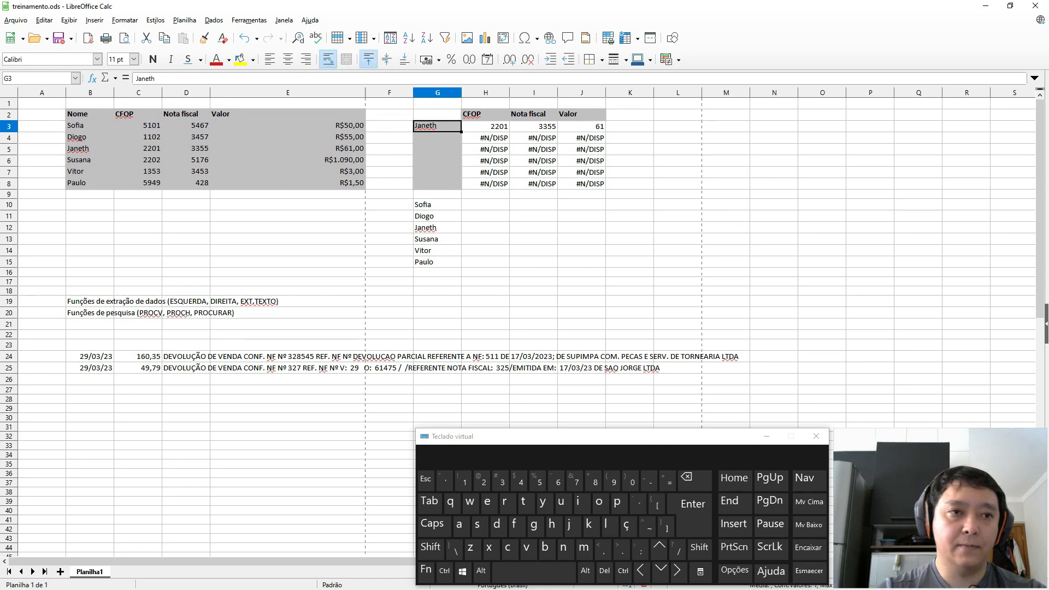
pyautogui.write('Vitor')
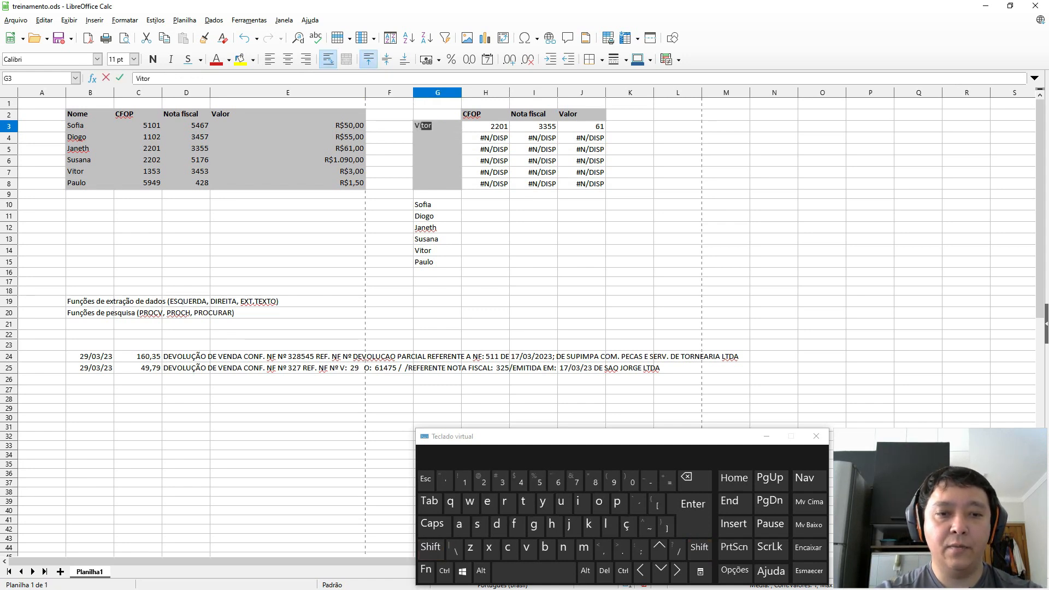
pyautogui.press('Return')
pyautogui.press('Up')
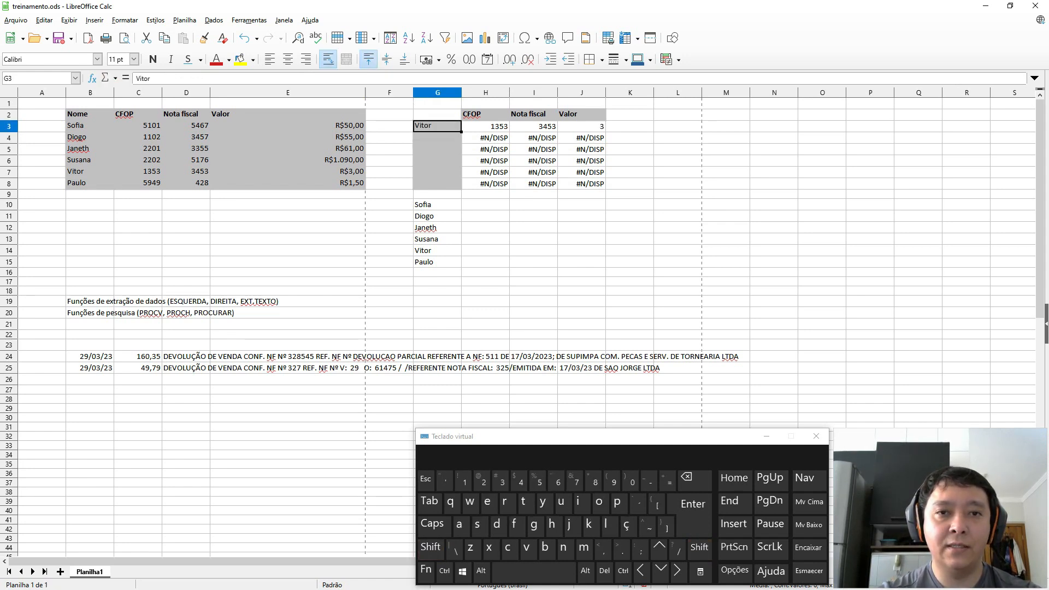
# Enter a name in G3 that is absent from the source table and check it against the Nome column.
pyautogui.write('Marcia')
pyautogui.press('Return')
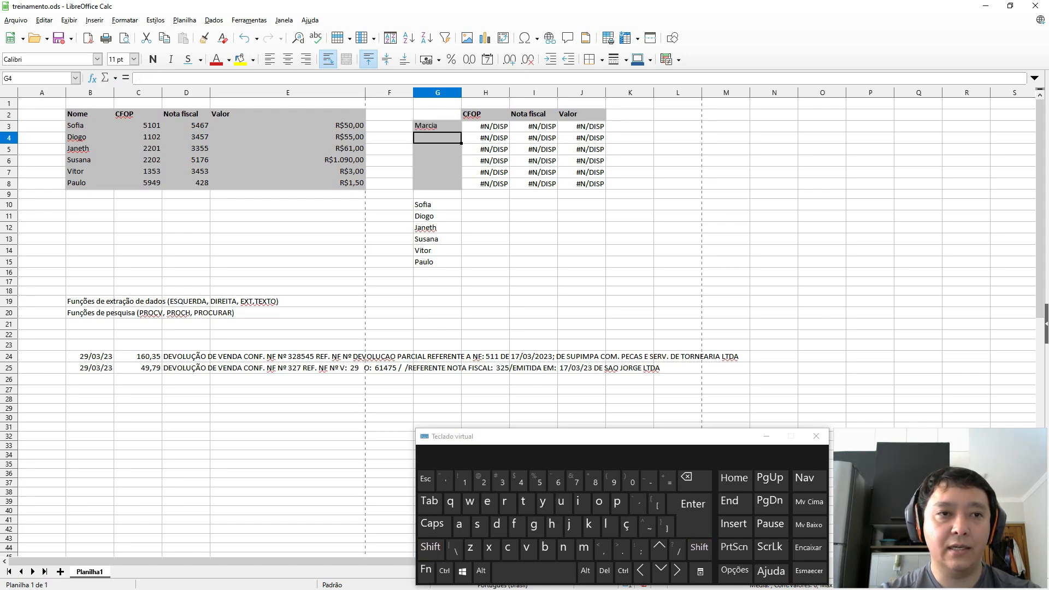
pyautogui.press('Left')
pyautogui.press('Left')
pyautogui.press('Left')
pyautogui.press('Left')
pyautogui.press('Left')
pyautogui.press('Right')
pyautogui.press('Right')
pyautogui.press('Right')
pyautogui.press('Right')
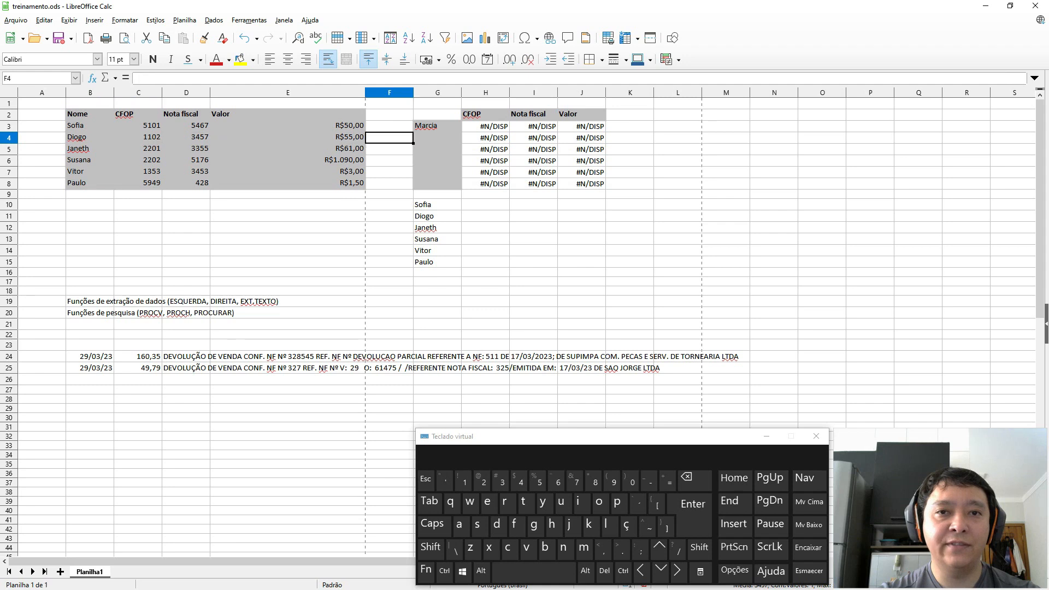
# Check the PROCV results in H3:J3 for the name entered in G3.
pyautogui.press('Right')
pyautogui.press('Right')
pyautogui.press('Up')
pyautogui.press('Right')
pyautogui.press('Right')
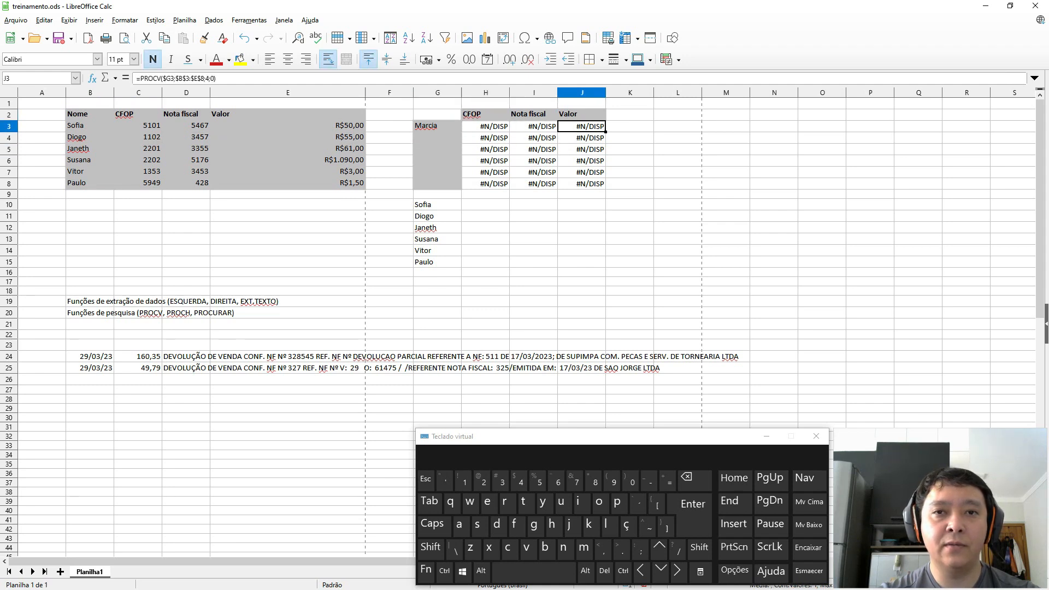
pyautogui.press('Left')
pyautogui.press('Left')
pyautogui.press('Left')
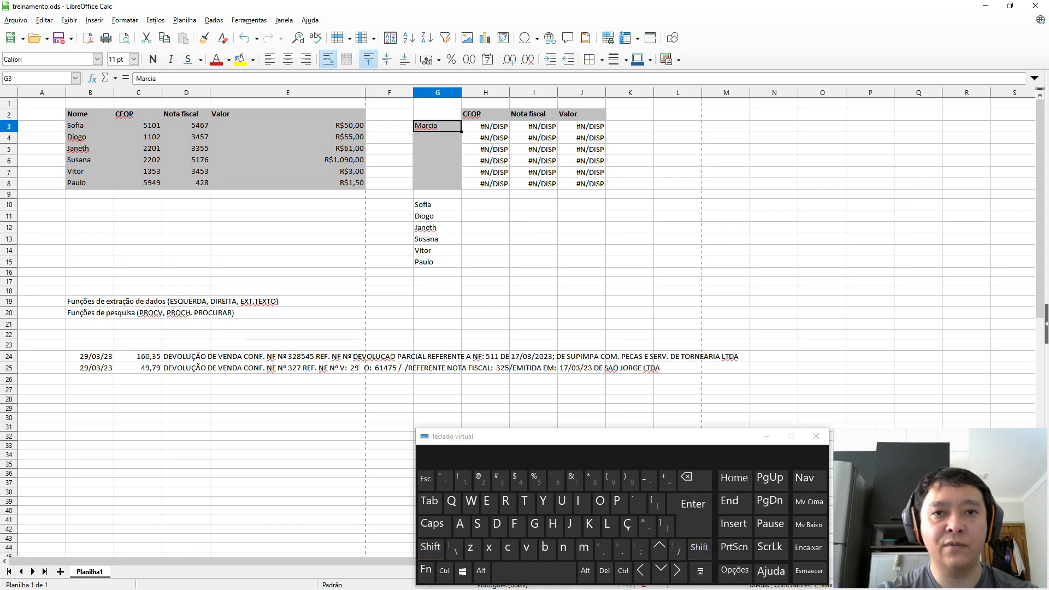
# Review the lookup function names PROCV, PROCH and PROCURAR listed in row 20.
pyautogui.press('Right')
pyautogui.press('Left')
pyautogui.press('Left')
pyautogui.press('Left')
pyautogui.press('Left')
pyautogui.press('Left')
pyautogui.press('Left')
pyautogui.press('Left')
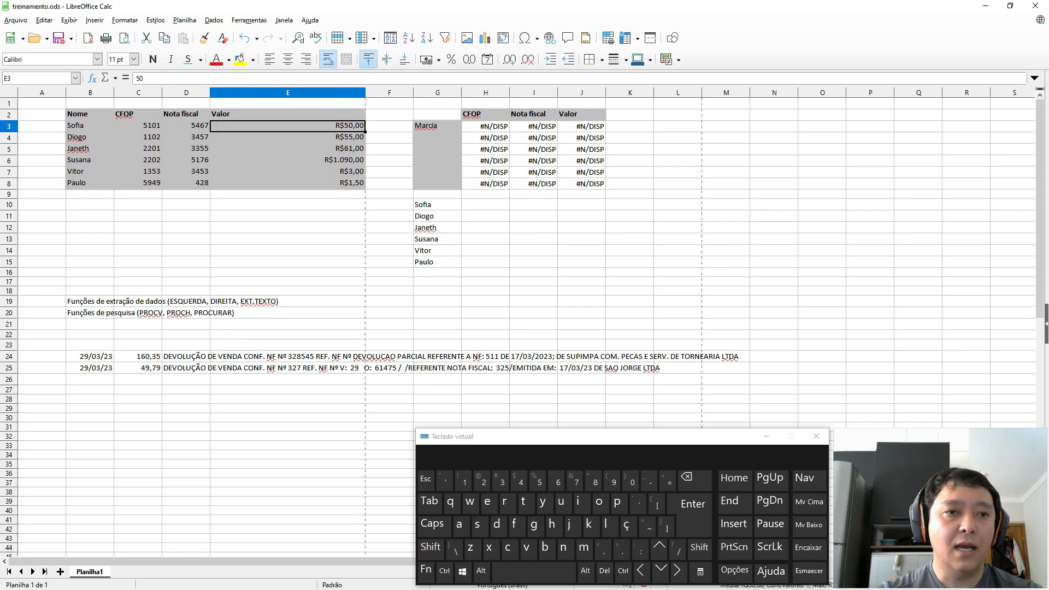
pyautogui.press('Down')
pyautogui.press('Down')
pyautogui.press('Down')
pyautogui.press('Down')
pyautogui.press('Down')
pyautogui.press('Down')
pyautogui.press('Down')
pyautogui.press('Down')
pyautogui.press('Down')
pyautogui.press('Down')
pyautogui.press('Down')
pyautogui.press('Down')
pyautogui.press('Down')
pyautogui.press('Down')
pyautogui.press('Right')
pyautogui.press('Down')
pyautogui.press('Down')
pyautogui.press('Down')
pyautogui.press('Down')
pyautogui.press('Up')
pyautogui.press('Right')
pyautogui.press('Right')
pyautogui.press('Right')
pyautogui.press('Left')
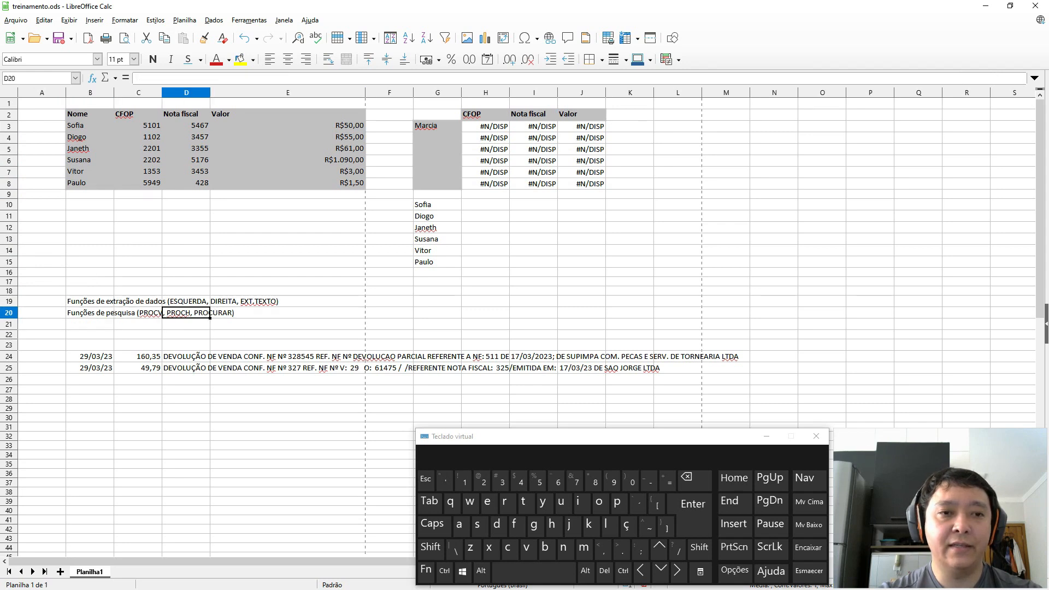
pyautogui.press('Left')
pyautogui.press('Left')
pyautogui.press('Right')
pyautogui.press('Right')
pyautogui.press('Left')
pyautogui.press('Left')
pyautogui.press('Down')
pyautogui.press('Right')
pyautogui.press('Right')
pyautogui.press('Up')
pyautogui.press('Down')
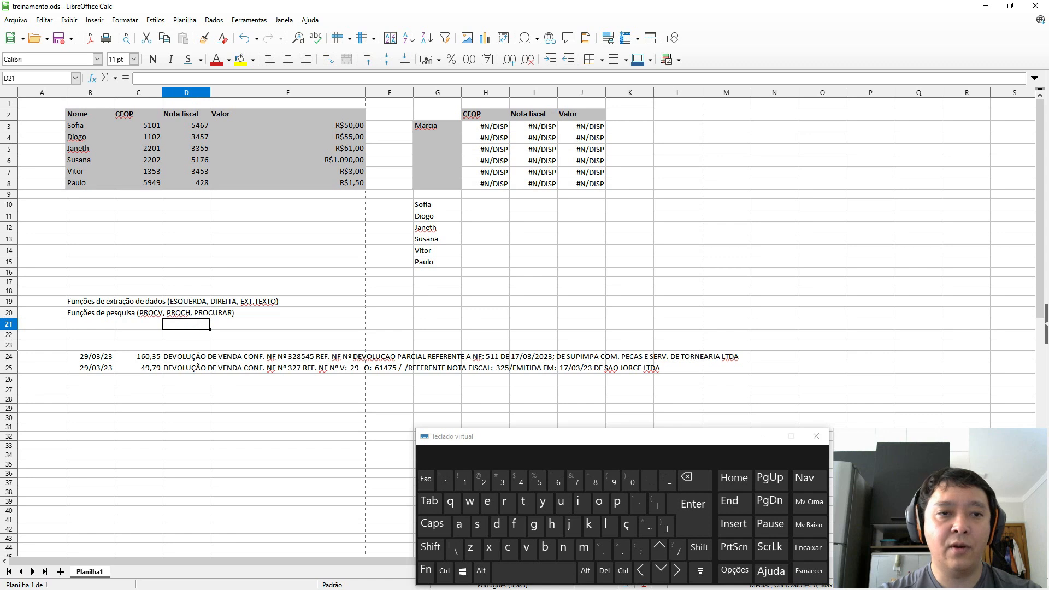
pyautogui.press('Up')
pyautogui.press('Down')
pyautogui.press('Down')
# Examine the source table's header row across B2:E2 as the row for a horizontal lookup.
pyautogui.press('Up')
pyautogui.press('Up')
pyautogui.press('Up')
pyautogui.press('Up')
pyautogui.press('Up')
pyautogui.press('Up')
pyautogui.press('Up')
pyautogui.press('Up')
pyautogui.press('Up')
pyautogui.press('Up')
pyautogui.press('Up')
pyautogui.press('Up')
pyautogui.press('Up')
pyautogui.press('Up')
pyautogui.press('Up')
pyautogui.press('Up')
pyautogui.press('Up')
pyautogui.press('Up')
pyautogui.press('Up')
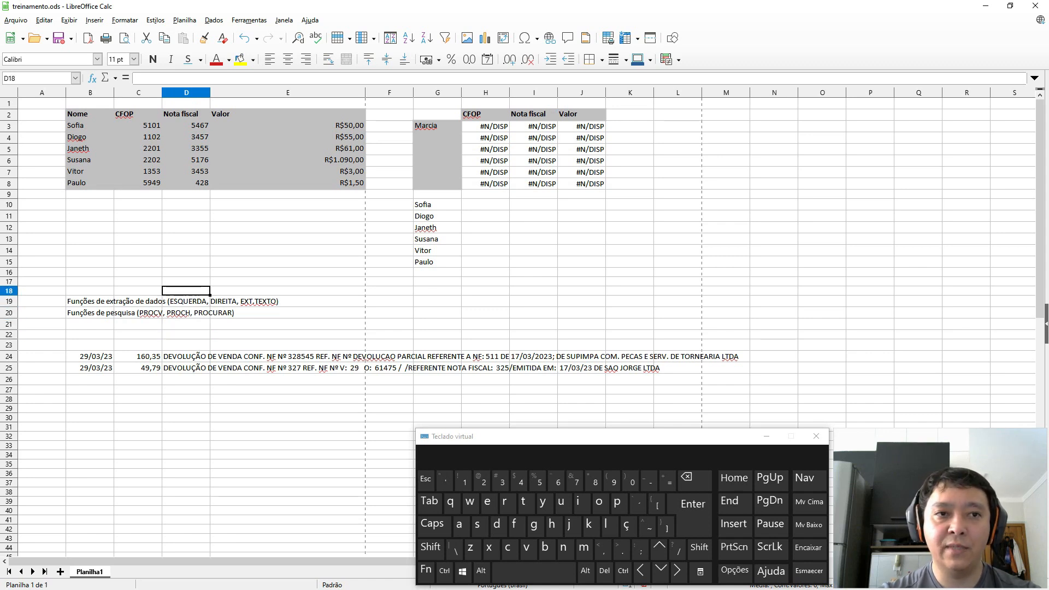
pyautogui.press('Left')
pyautogui.press('Left')
pyautogui.press('Up')
pyautogui.press('Right')
pyautogui.press('Right')
pyautogui.press('Right')
pyautogui.press('Right')
pyautogui.press('Left')
pyautogui.press('Left')
pyautogui.press('Left')
pyautogui.press('Left')
pyautogui.press('Right')
pyautogui.press('Right')
pyautogui.press('Right')
pyautogui.press('Right')
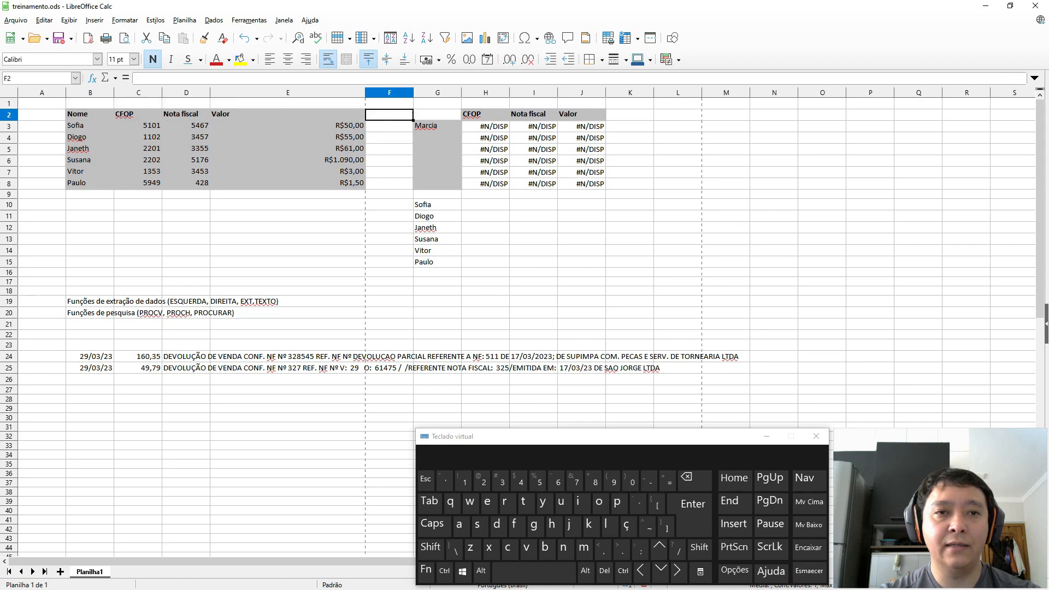
# Start a PROCH formula in cell B11 below the source table.
pyautogui.press('Left')
pyautogui.press('Left')
pyautogui.press('Left')
pyautogui.press('Down')
pyautogui.press('Down')
pyautogui.press('Down')
pyautogui.press('Down')
pyautogui.press('Down')
pyautogui.press('Down')
pyautogui.press('Down')
pyautogui.press('Down')
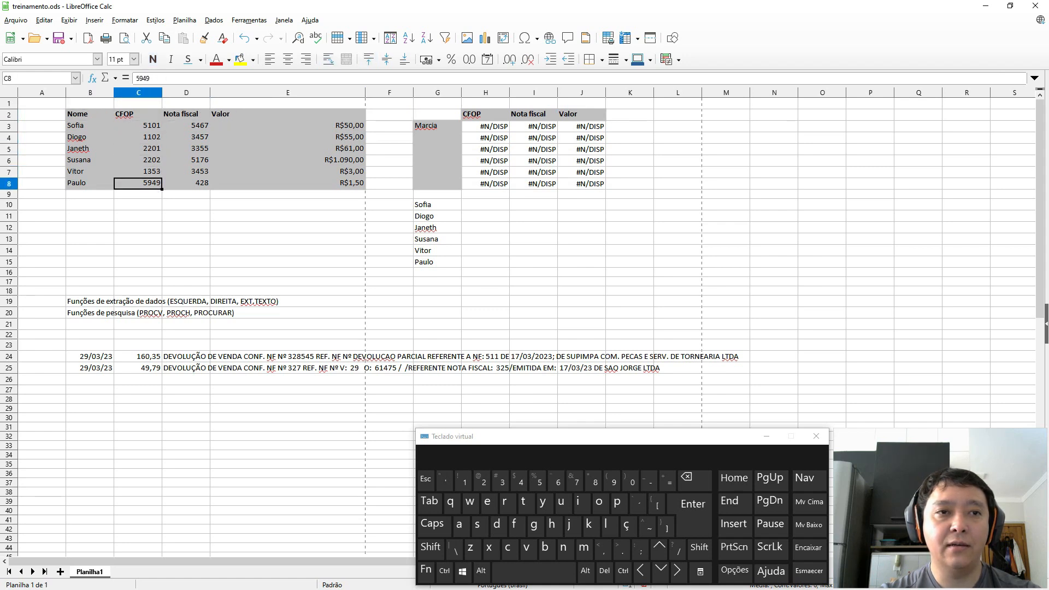
pyautogui.press('Left')
pyautogui.press('Down')
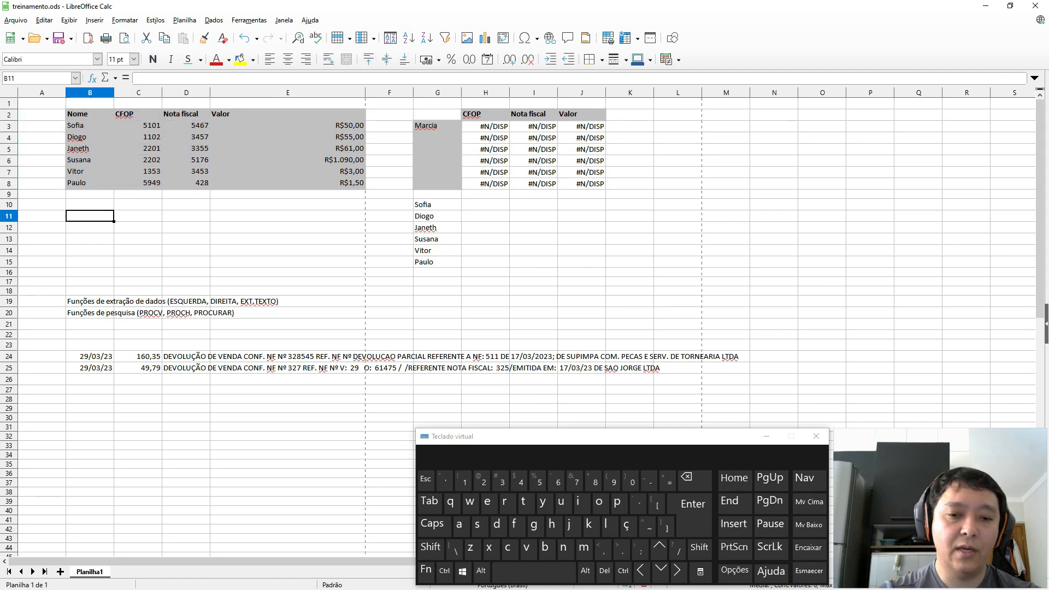
pyautogui.write('=proch')
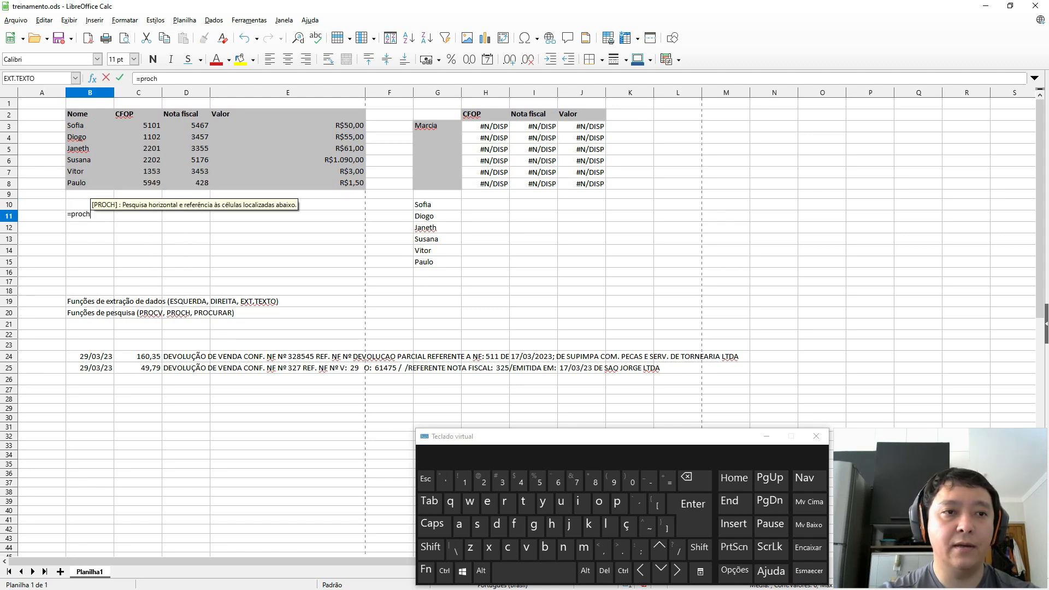
pyautogui.write('(')
pyautogui.press('Up')
pyautogui.press('Up')
pyautogui.press('Up')
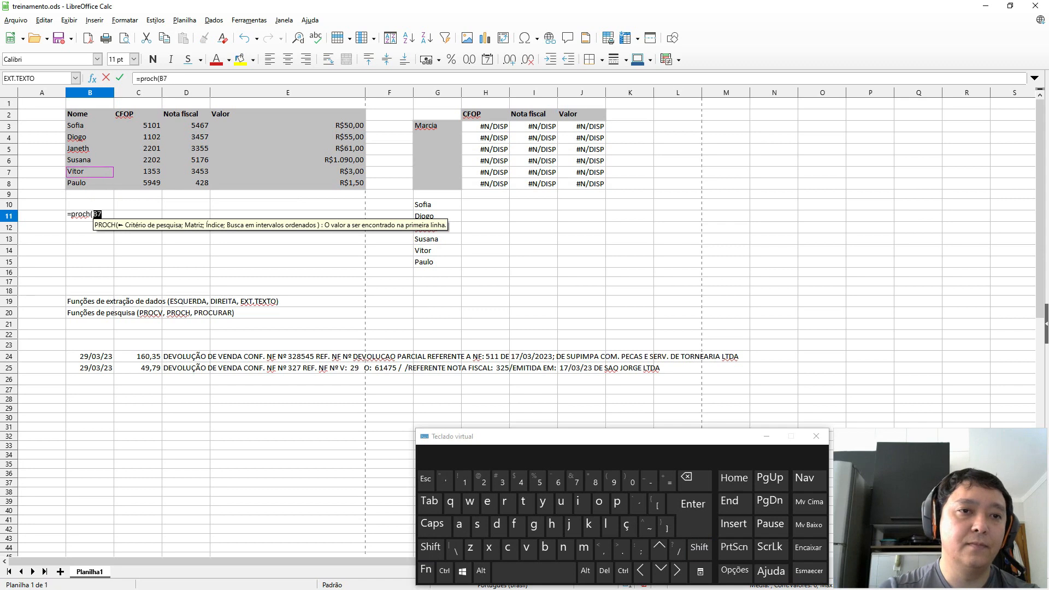
pyautogui.press('Up')
pyautogui.press('Up')
pyautogui.press('Up')
pyautogui.press('Up')
pyautogui.press('Up')
pyautogui.press('Up')
pyautogui.hotkey('ctrl', 'shift', 'Down')
pyautogui.hotkey('ctrl', 'shift', 'Right')
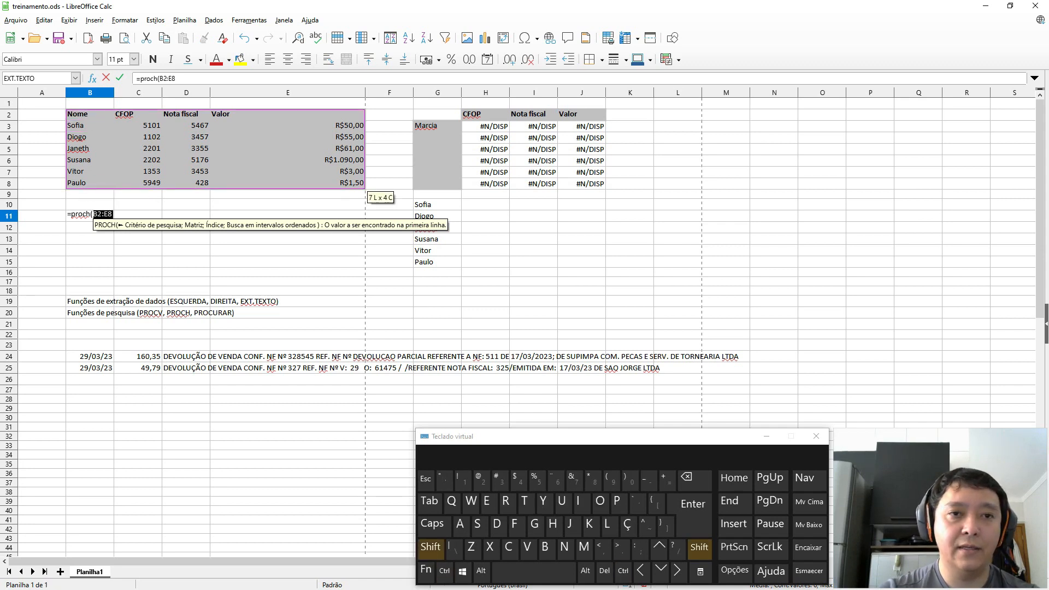
pyautogui.write(';')
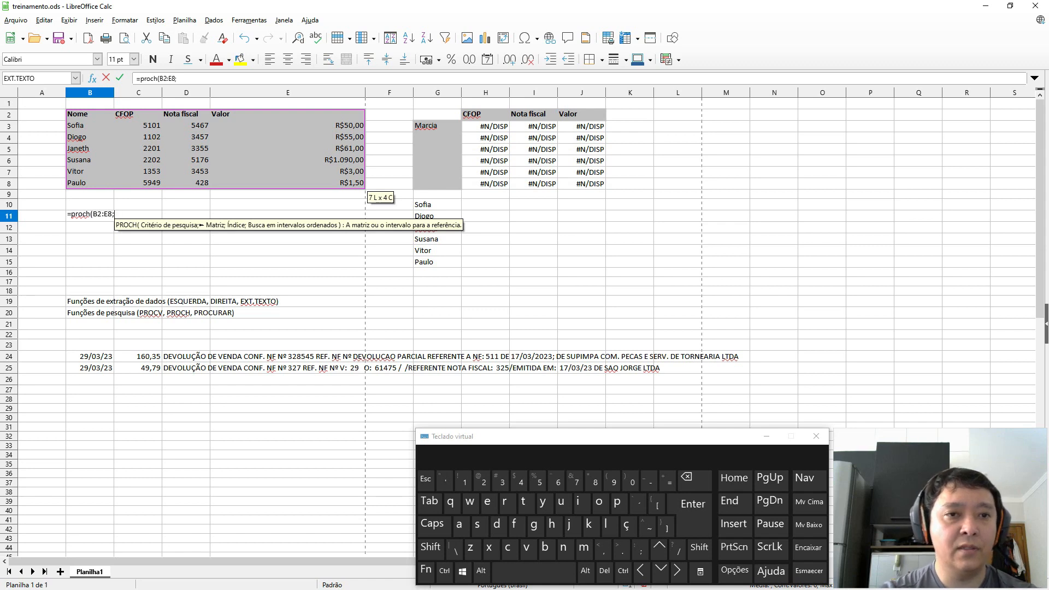
pyautogui.press('BackSpace')
pyautogui.press('BackSpace')
pyautogui.press('BackSpace')
pyautogui.press('BackSpace')
pyautogui.press('BackSpace')
pyautogui.press('BackSpace')
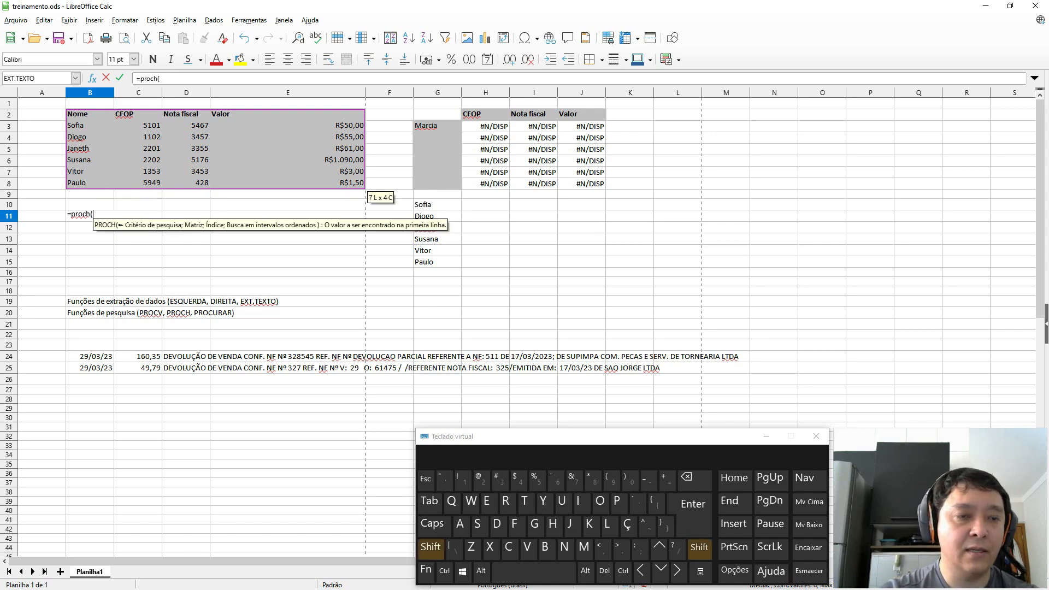
# Set cell B10 as the search criterion of the PROCH formula in B11.
pyautogui.press('Down')
pyautogui.press('Down')
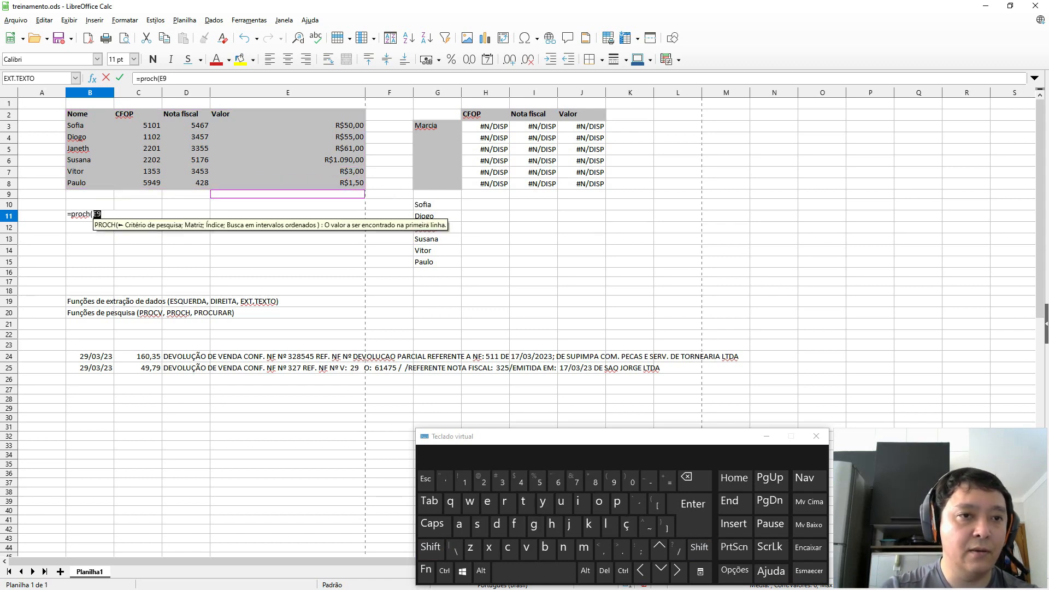
pyautogui.press('Left')
pyautogui.press('Left')
pyautogui.press('Left')
pyautogui.press('Down')
pyautogui.write(';')
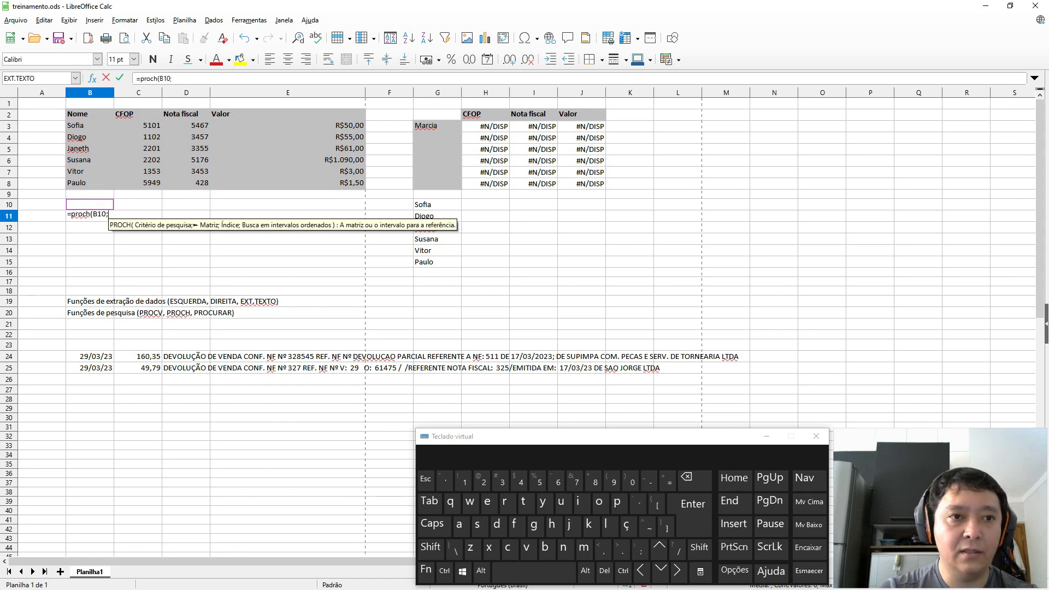
# Complete the PROCH formula in B11 with the matrix B2:E8 and row index 3, omitting the sorted-range argument.
pyautogui.hotkey('ctrl', 'Up')
pyautogui.hotkey('ctrl', 'Up')
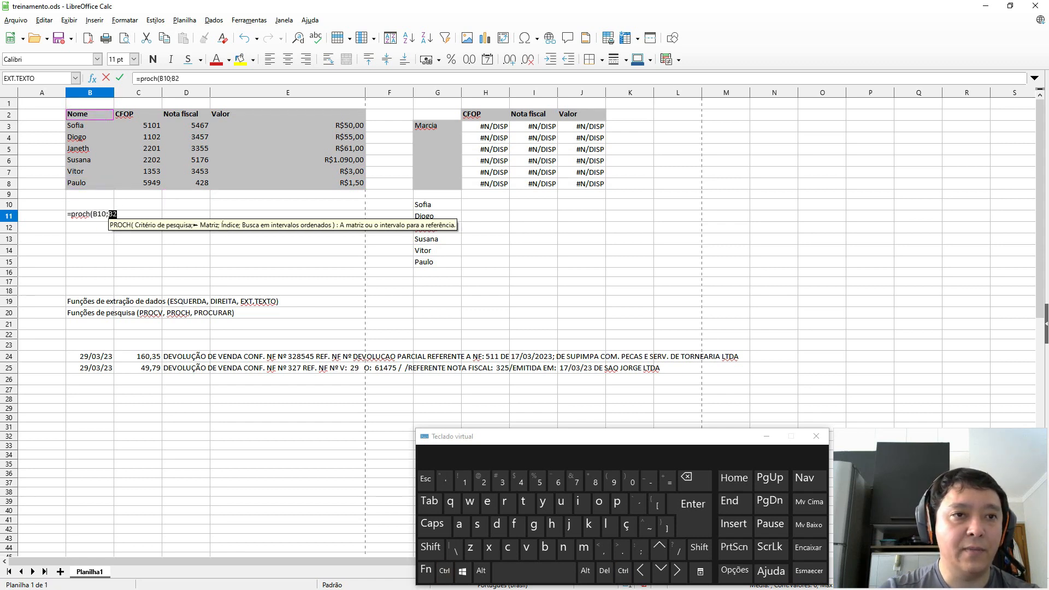
pyautogui.hotkey('ctrl', 'shift', 'Down')
pyautogui.hotkey('ctrl', 'shift', 'Right')
pyautogui.write(';')
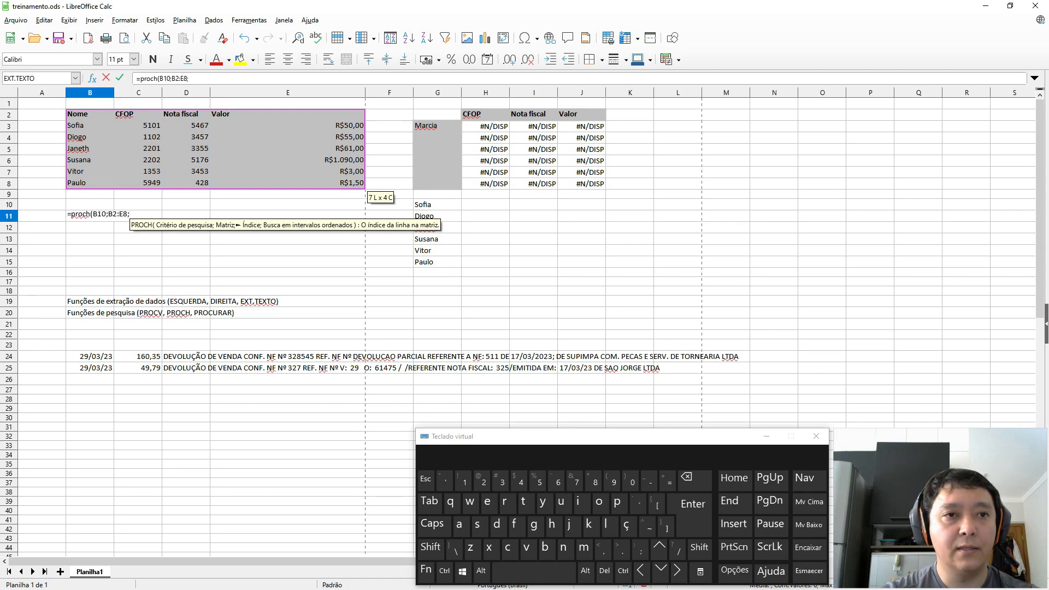
pyautogui.write('3')
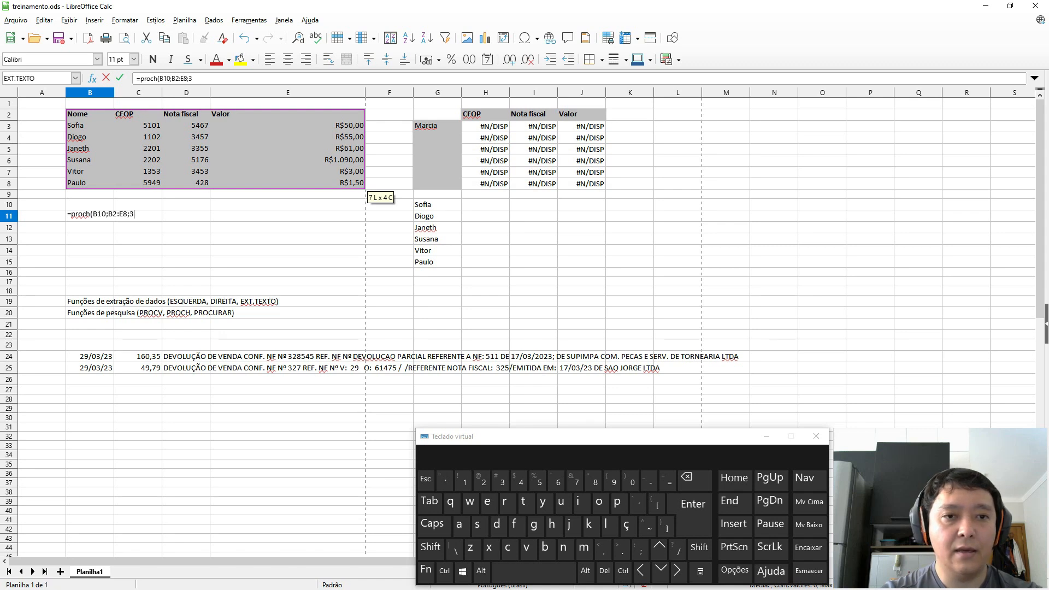
pyautogui.write(')')
pyautogui.press('BackSpace')
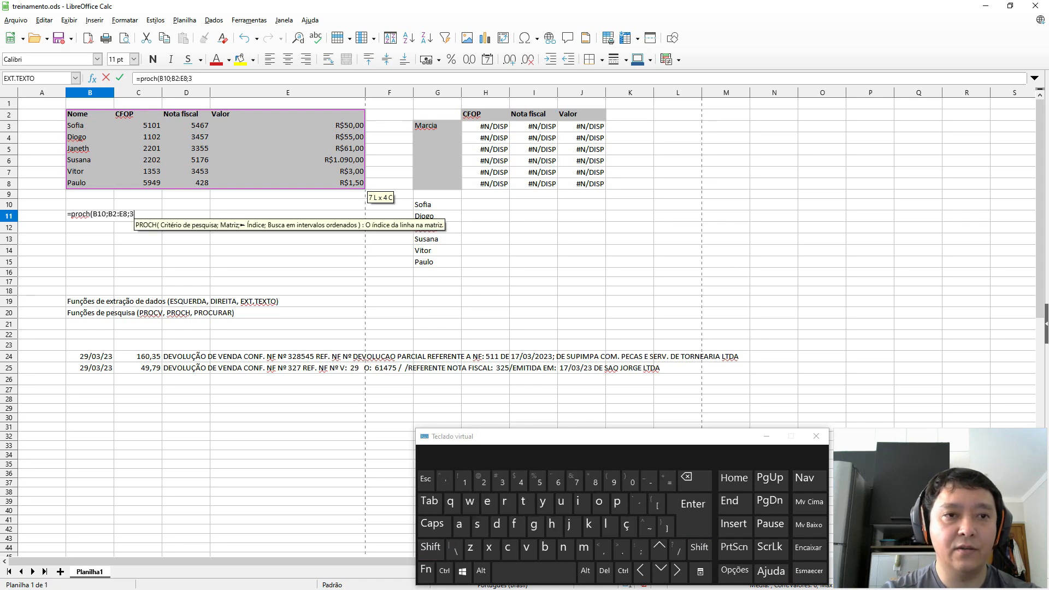
pyautogui.write(';')
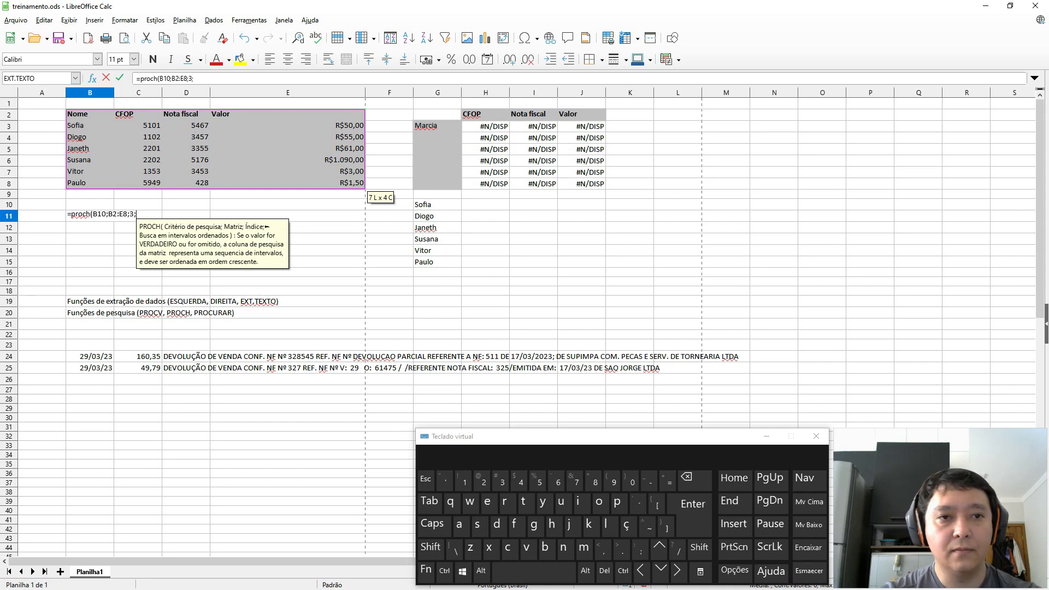
pyautogui.press('BackSpace')
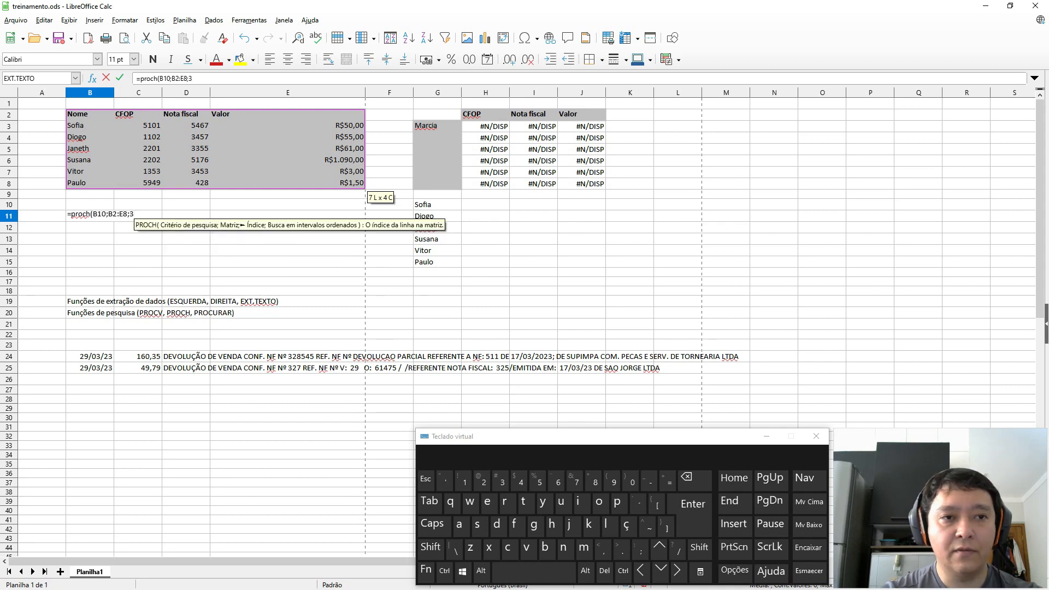
pyautogui.press('Return')
pyautogui.press('Up')
pyautogui.press('Up')
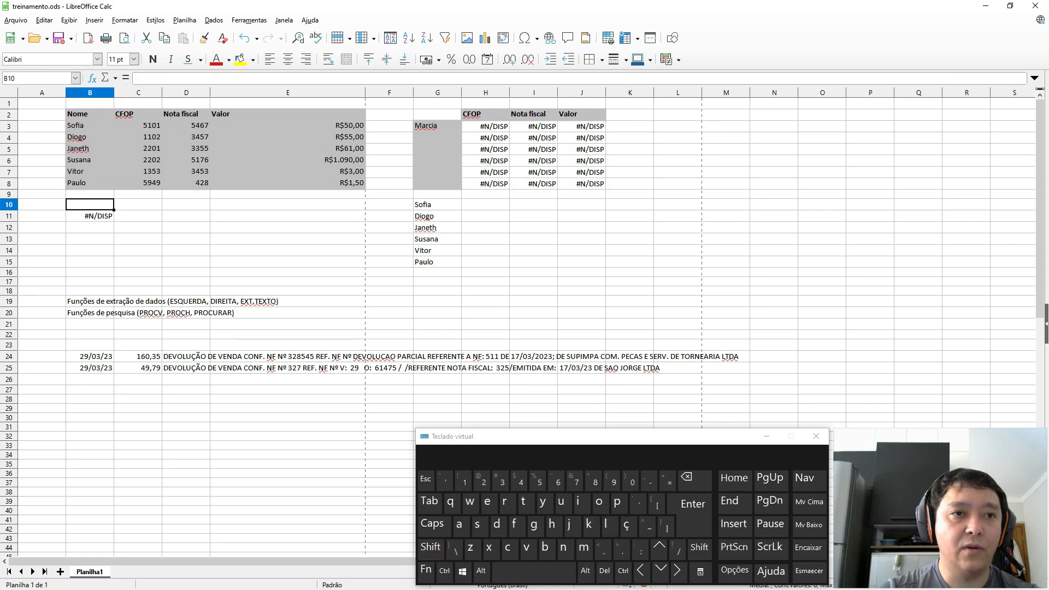
pyautogui.press('Down')
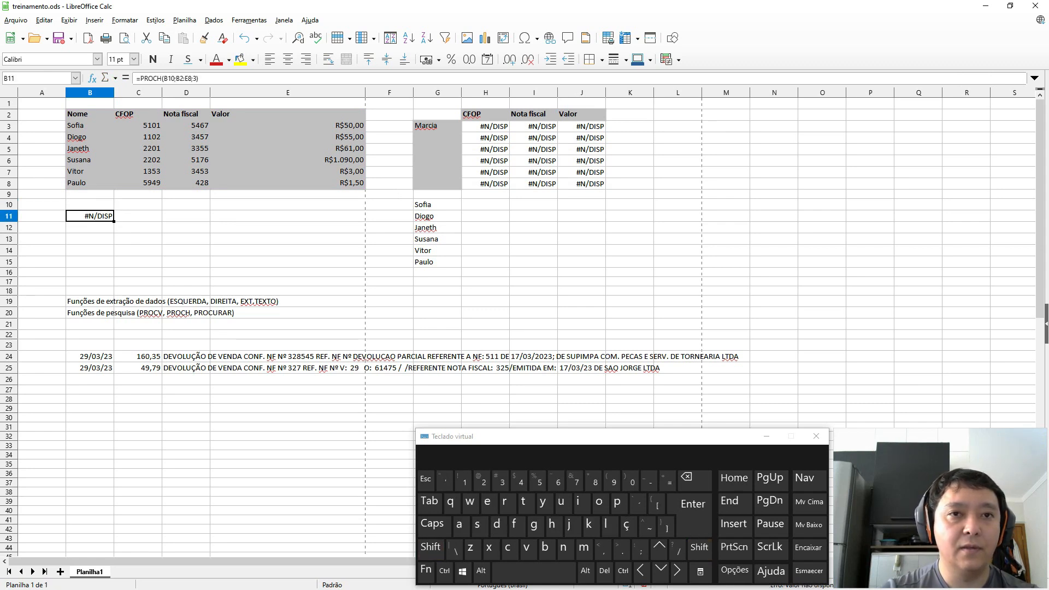
# Inspect the arguments of the PROCV formula in H8, including its final sorted-range argument, without changing it.
pyautogui.press('Right')
pyautogui.press('Right')
pyautogui.press('Right')
pyautogui.press('Right')
pyautogui.press('Right')
pyautogui.press('Right')
pyautogui.press('Right')
pyautogui.press('Right')
pyautogui.press('Up')
pyautogui.press('Up')
pyautogui.press('Up')
pyautogui.press('Left')
pyautogui.press('Left')
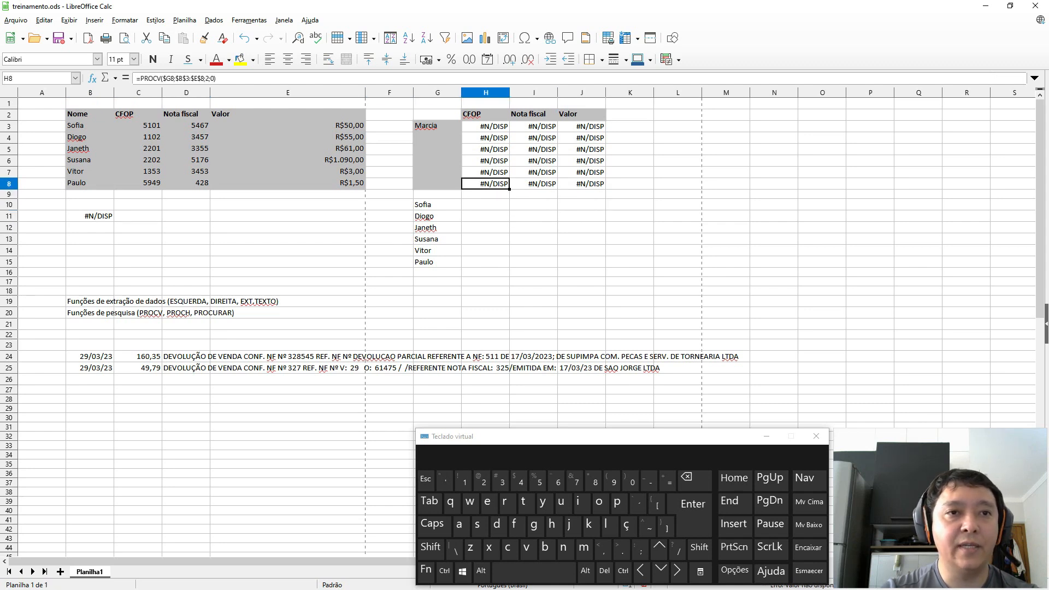
pyautogui.press('F2')
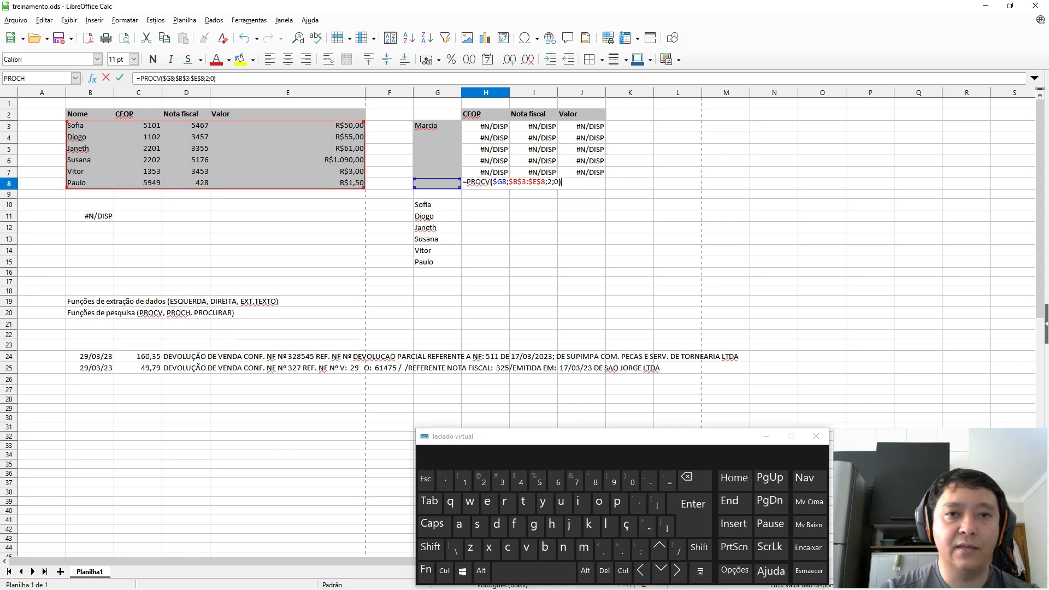
pyautogui.write("'")
pyautogui.press('BackSpace')
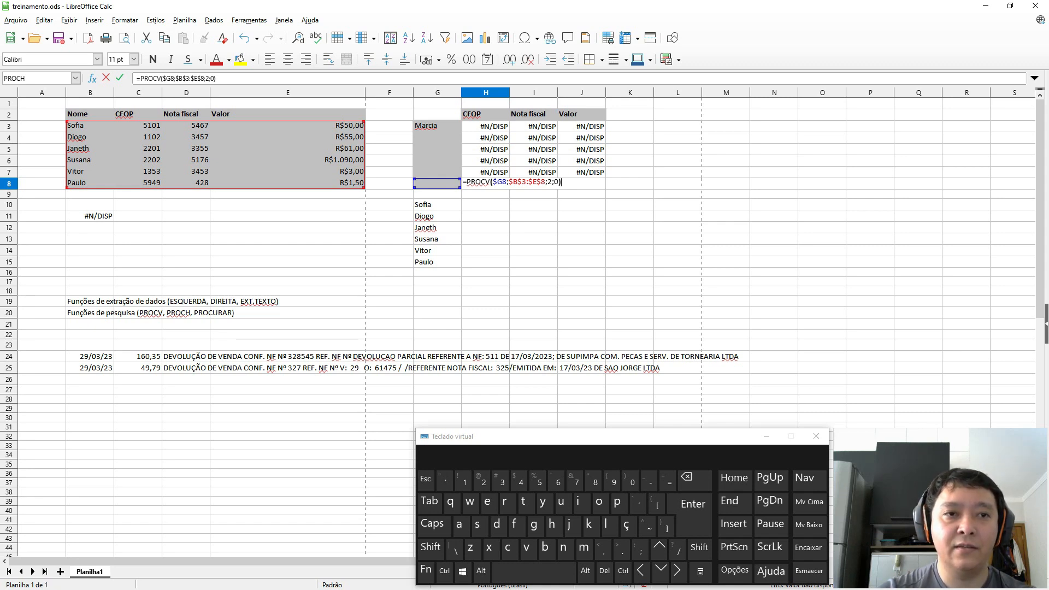
pyautogui.press('Escape')
# Enter CFOP in cell B10 as the search criterion for the PROCH formula.
pyautogui.press('Left')
pyautogui.press('Left')
pyautogui.press('Left')
pyautogui.press('Left')
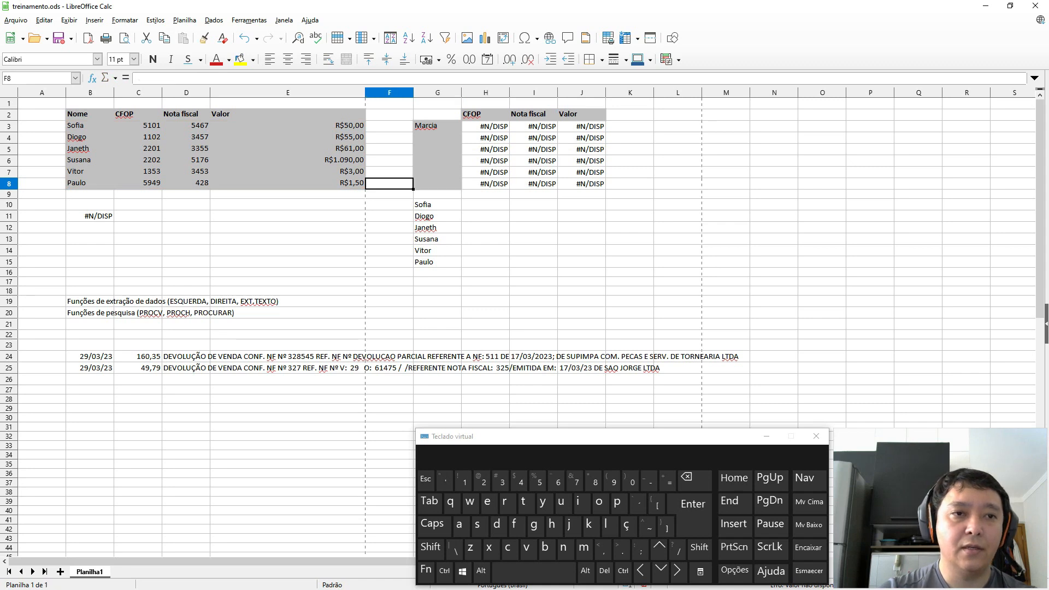
pyautogui.press('Down')
pyautogui.press('Down')
pyautogui.press('Left')
pyautogui.press('Left')
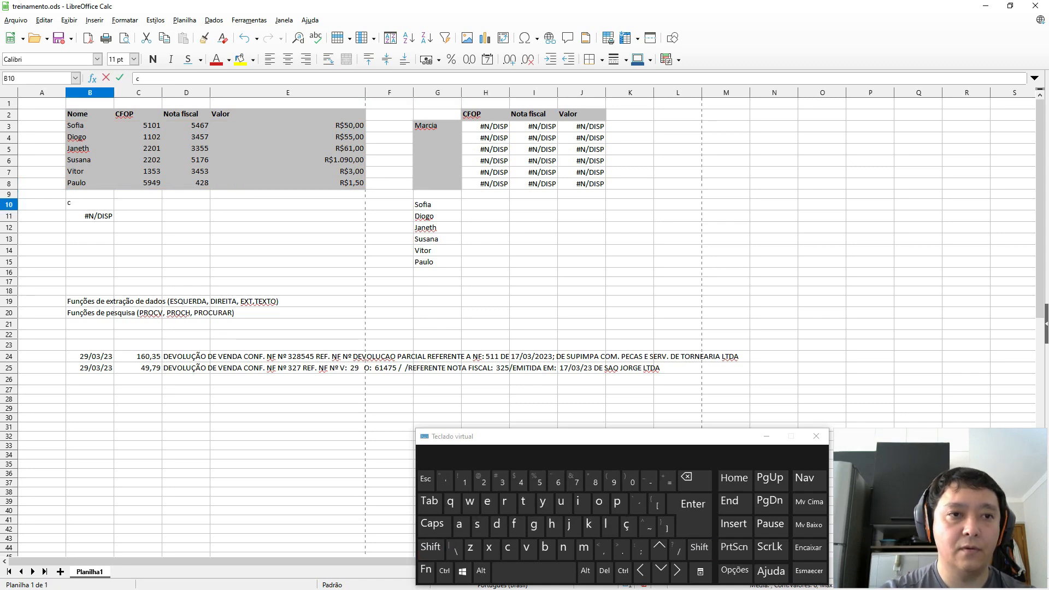
pyautogui.press('capslock')
pyautogui.write('CFOP')
pyautogui.press('Return')
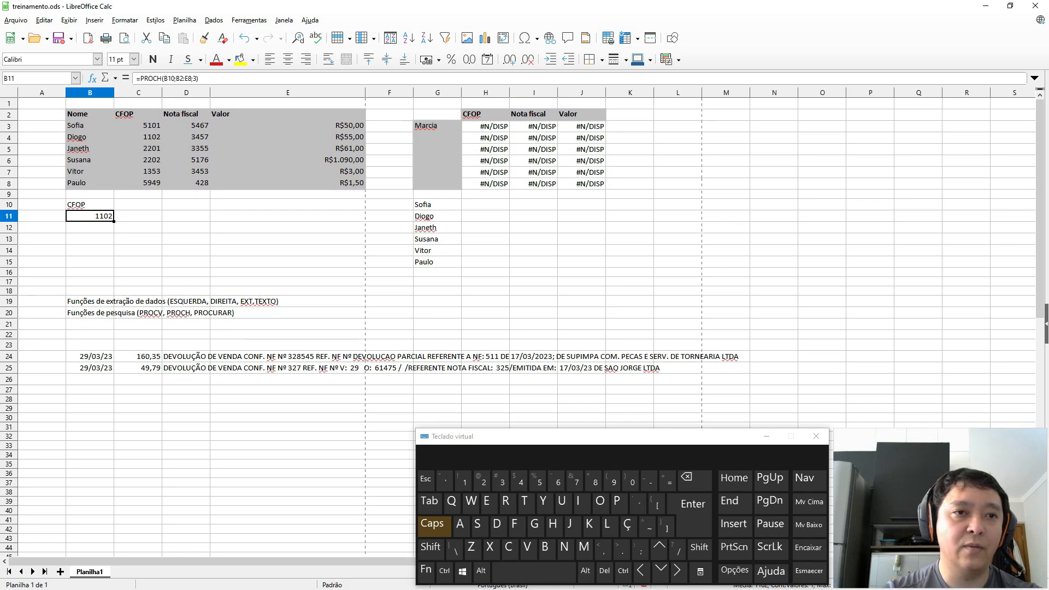
# Review the PROCH formula in B11 and change the search criterion in B10 to Valor.
pyautogui.press('F2')
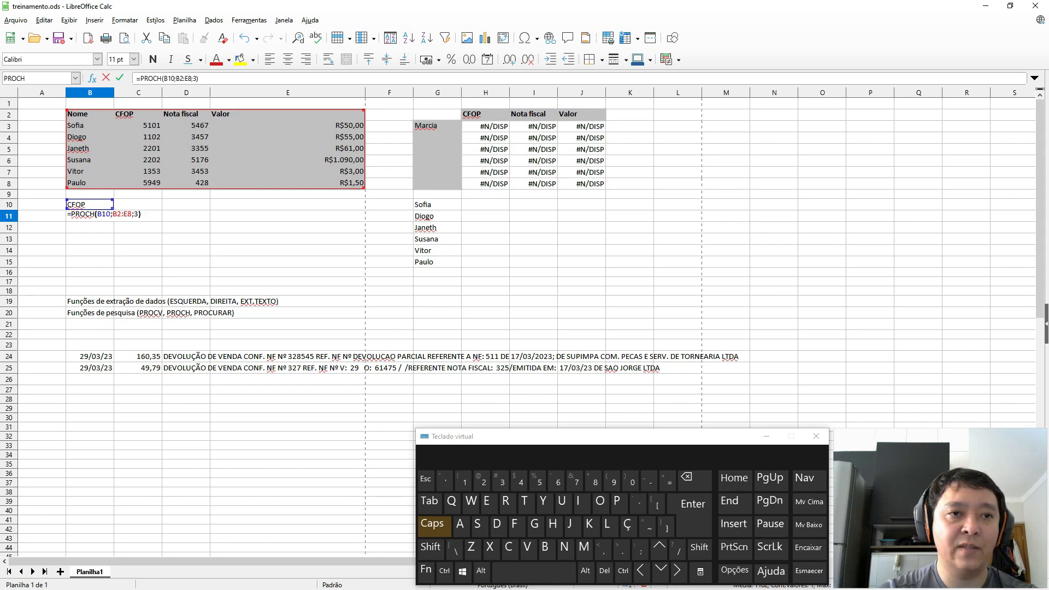
pyautogui.press('Return')
pyautogui.press('Up')
pyautogui.write('vALO')
pyautogui.press('capslock')
pyautogui.press('BackSpace')
pyautogui.press('BackSpace')
pyautogui.press('BackSpace')
pyautogui.press('BackSpace')
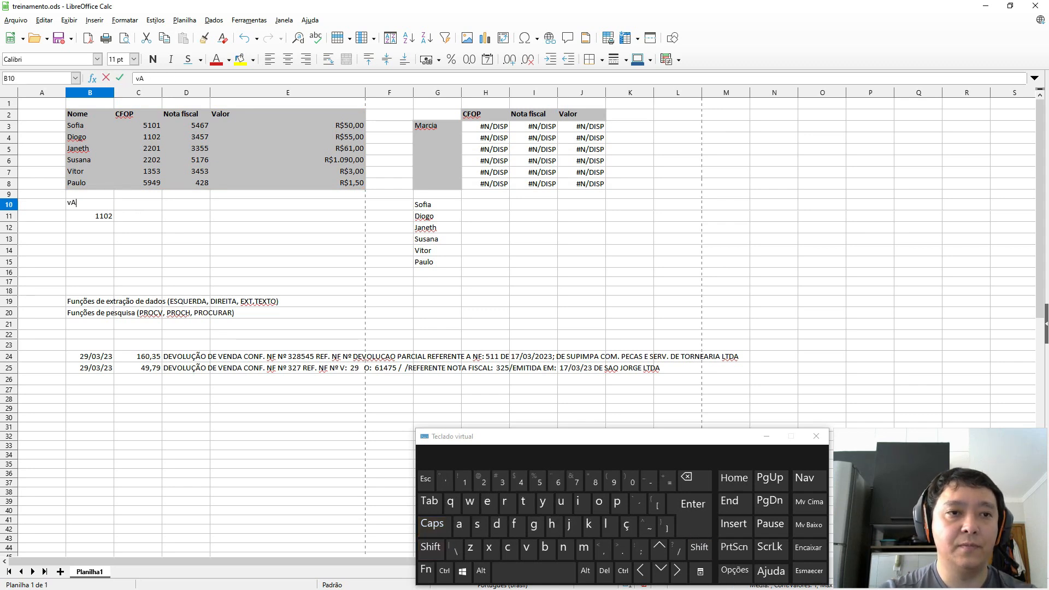
pyautogui.write('Valor')
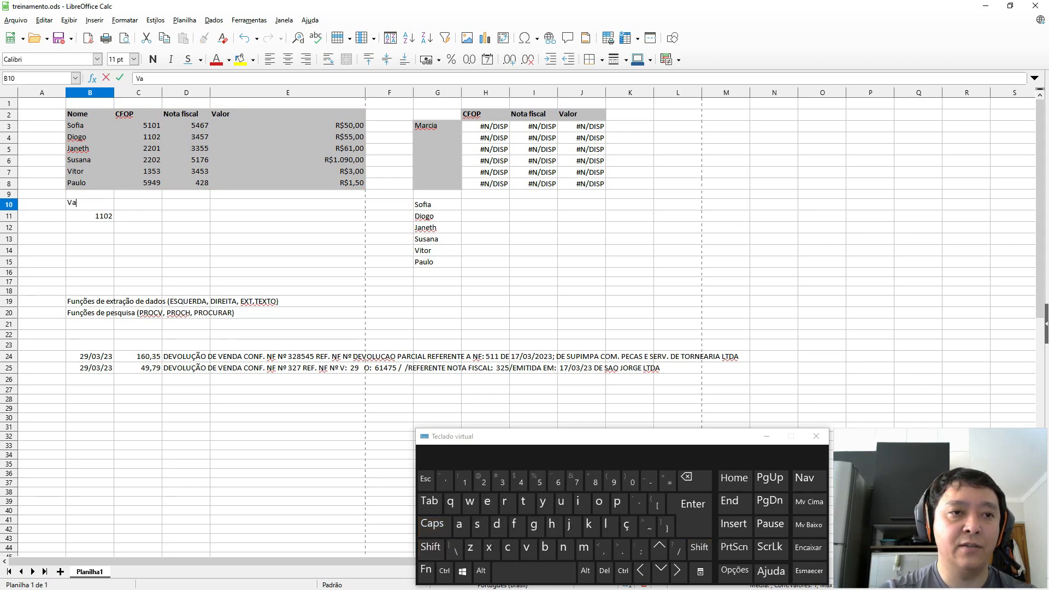
pyautogui.press('Return')
# Examine the second data row of the source table, comparing its Valor entry with the PROCH result.
pyautogui.press('Right')
pyautogui.press('Up')
pyautogui.press('Up')
pyautogui.press('Up')
pyautogui.press('Right')
pyautogui.press('Right')
pyautogui.press('Right')
pyautogui.press('Up')
pyautogui.press('Up')
pyautogui.press('Up')
pyautogui.press('Left')
pyautogui.press('Up')
pyautogui.press('Left')
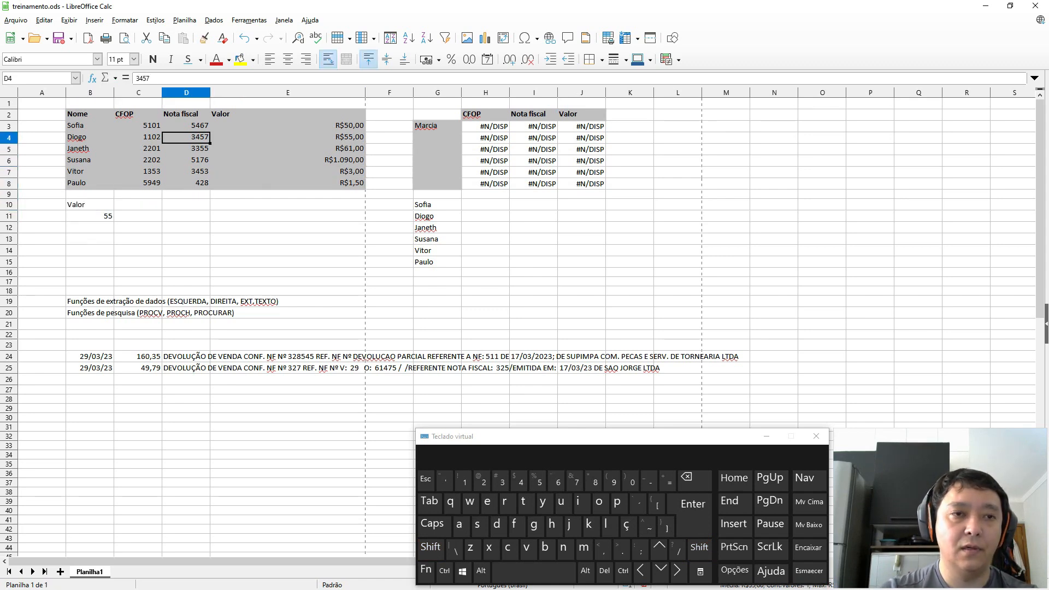
# Change the PROCH search criterion in B10 to Nome.
pyautogui.press('Down')
pyautogui.press('Left')
pyautogui.press('Down')
pyautogui.press('Down')
pyautogui.press('Down')
pyautogui.press('Down')
pyautogui.press('Down')
pyautogui.press('Left')
pyautogui.press('Down')
pyautogui.press('Up')
pyautogui.press('Down')
pyautogui.write('Nom')
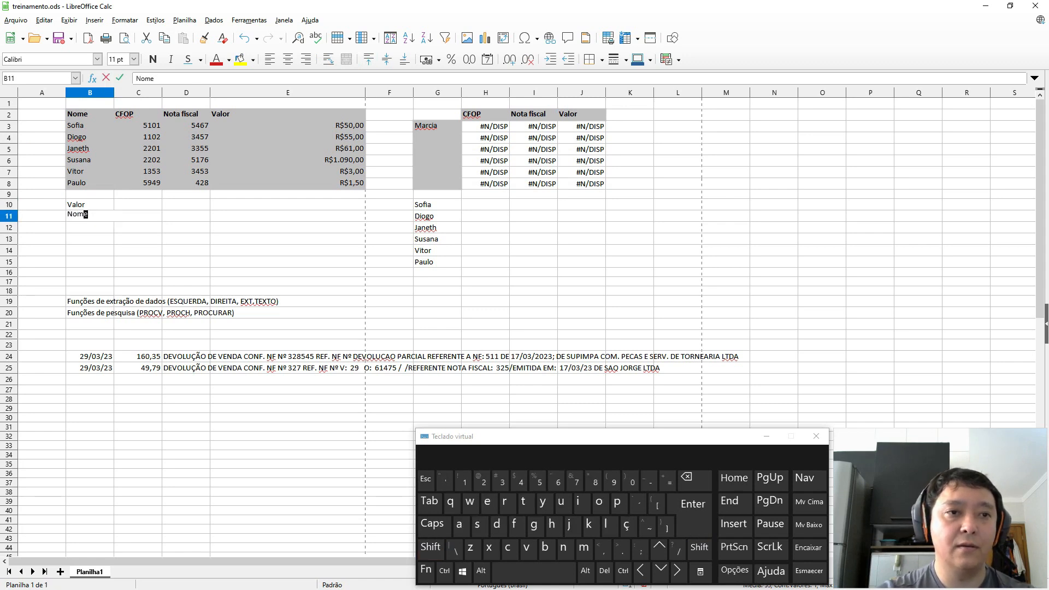
pyautogui.press('Escape')
pyautogui.press('Up')
pyautogui.write('Nome')
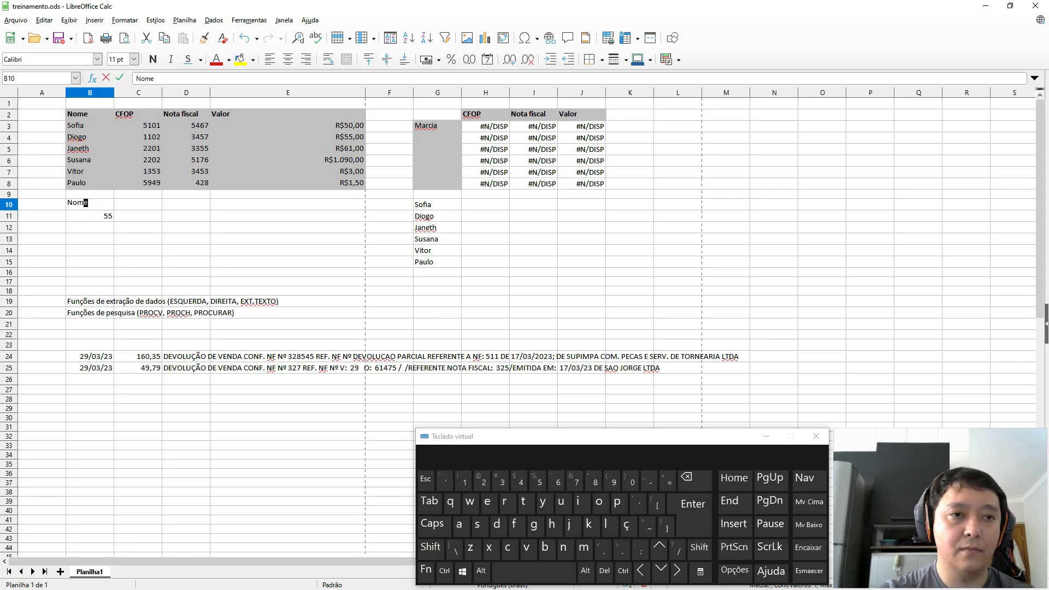
pyautogui.press('Return')
# Examine the Nome column of the source table, comparing its rows with the PROCH result in B11.
pyautogui.press('Up')
pyautogui.press('Up')
pyautogui.press('Up')
pyautogui.press('Up')
pyautogui.press('Up')
pyautogui.press('Up')
pyautogui.press('Up')
pyautogui.press('Down')
pyautogui.press('Down')
pyautogui.press('Down')
pyautogui.press('Down')
pyautogui.press('Down')
pyautogui.press('Down')
pyautogui.press('Down')
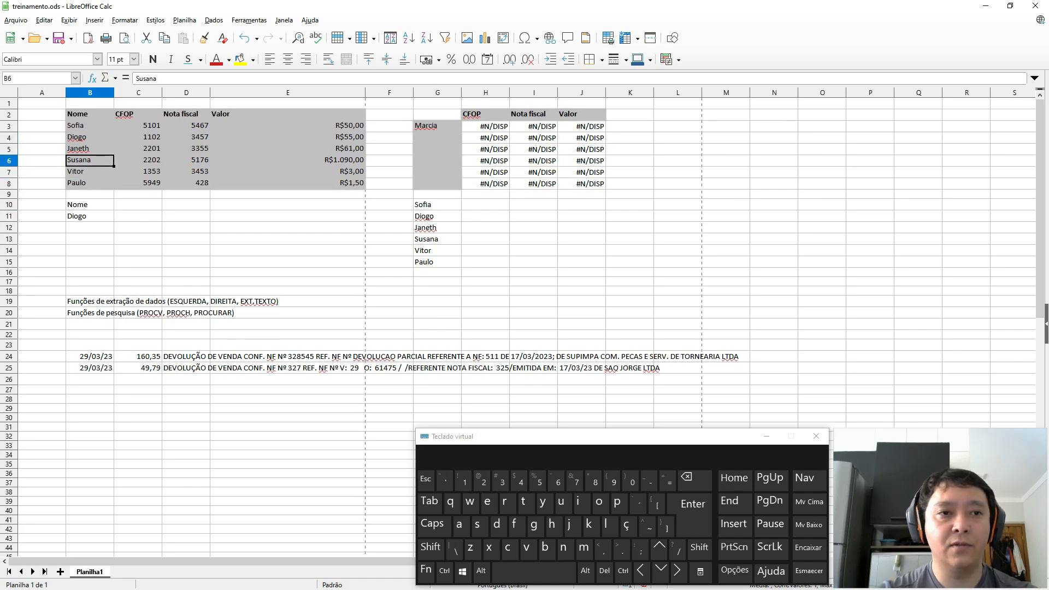
# Set the row index of the PROCH formula in B11 to 4.
pyautogui.press('F2')
pyautogui.press('Left')
pyautogui.hotkey('shift', 'Left')
pyautogui.write('4')
pyautogui.press('Return')
pyautogui.press('Up')
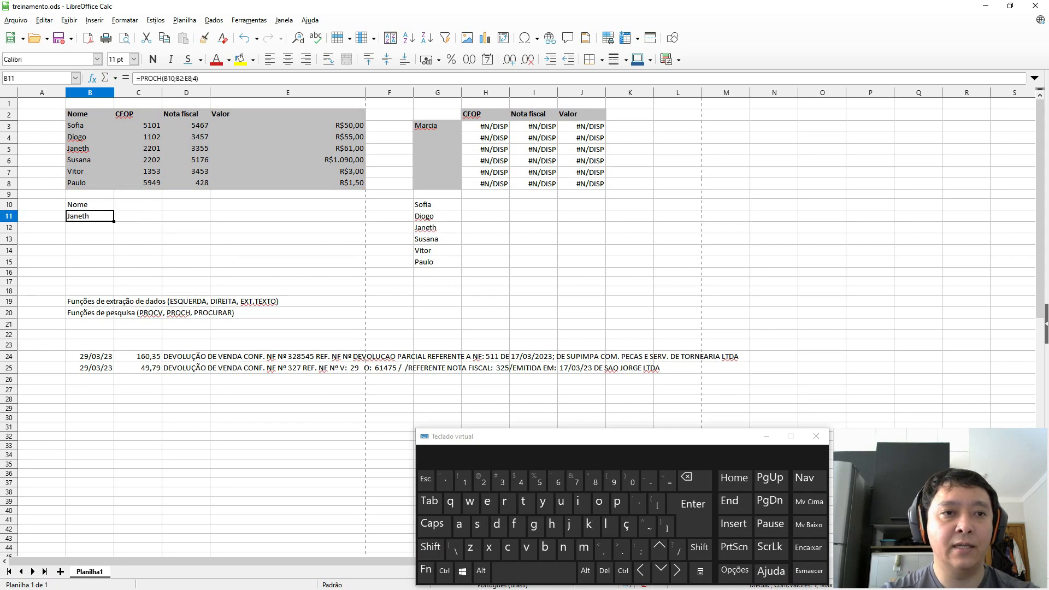
# Set the search criterion in B10 to CFOP for the PROCH formula with row index 4.
pyautogui.press('Up')
pyautogui.write('CFOP')
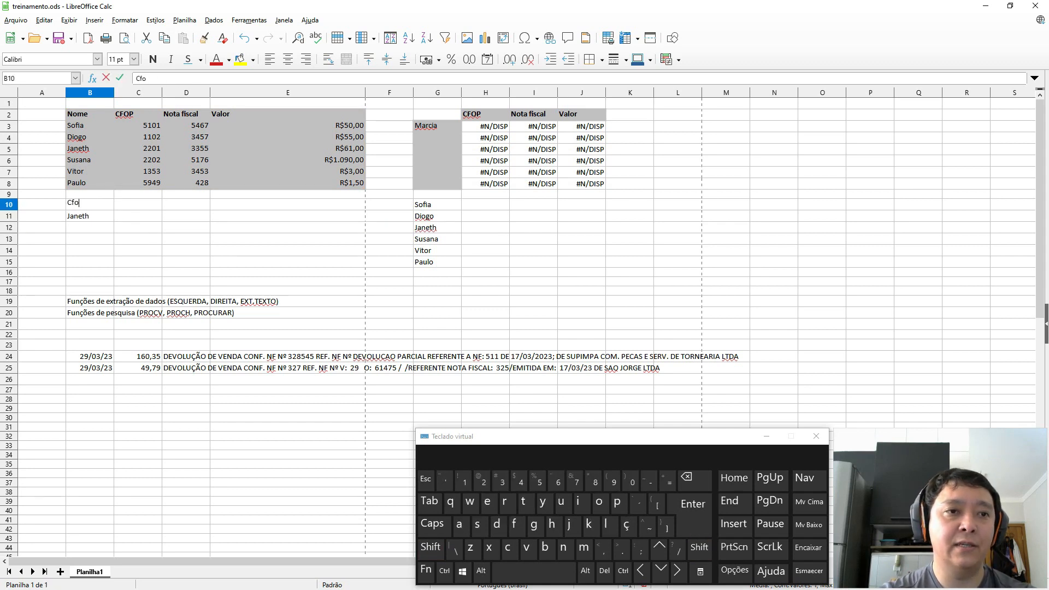
pyautogui.press('Tab')
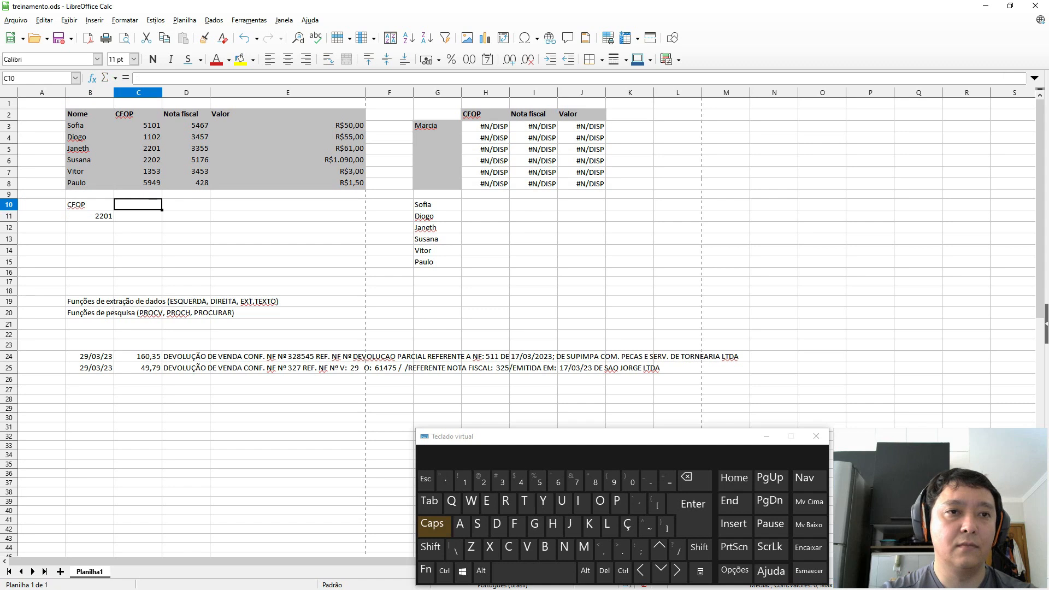
# Replace the PROCH search criterion in B10 with Nota fiscal.
pyautogui.press('Left')
pyautogui.write('nO')
pyautogui.press('BackSpace')
pyautogui.press('BackSpace')
pyautogui.press('BackSpace')
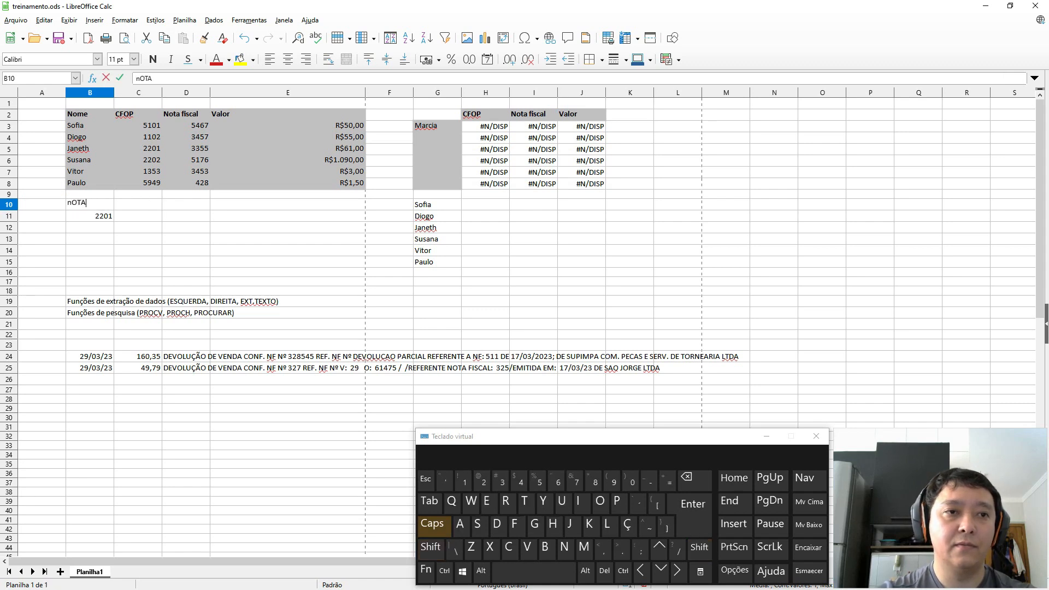
pyautogui.write('Nota fiscal')
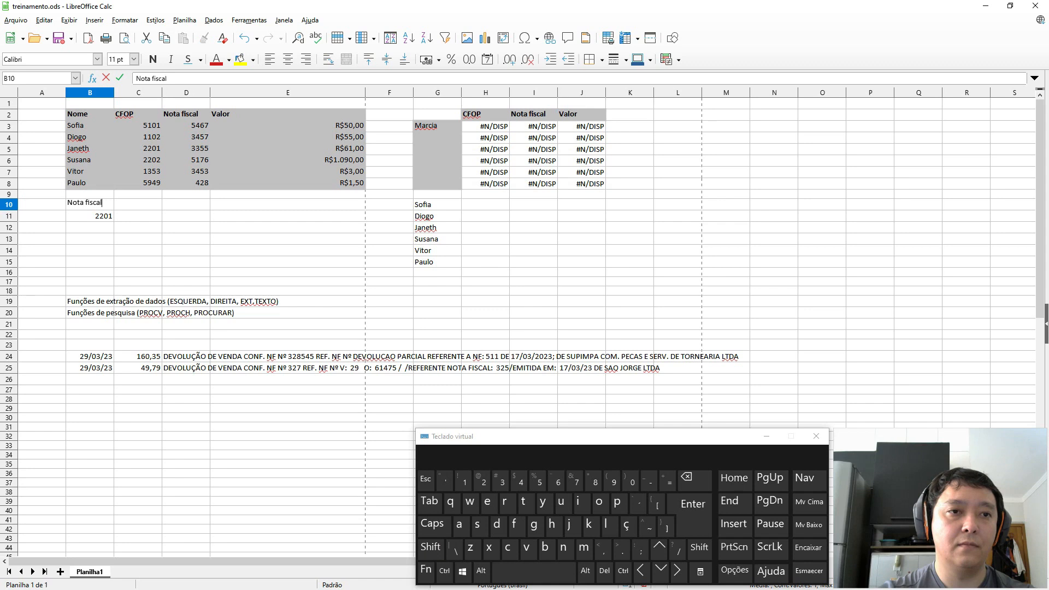
pyautogui.press('Return')
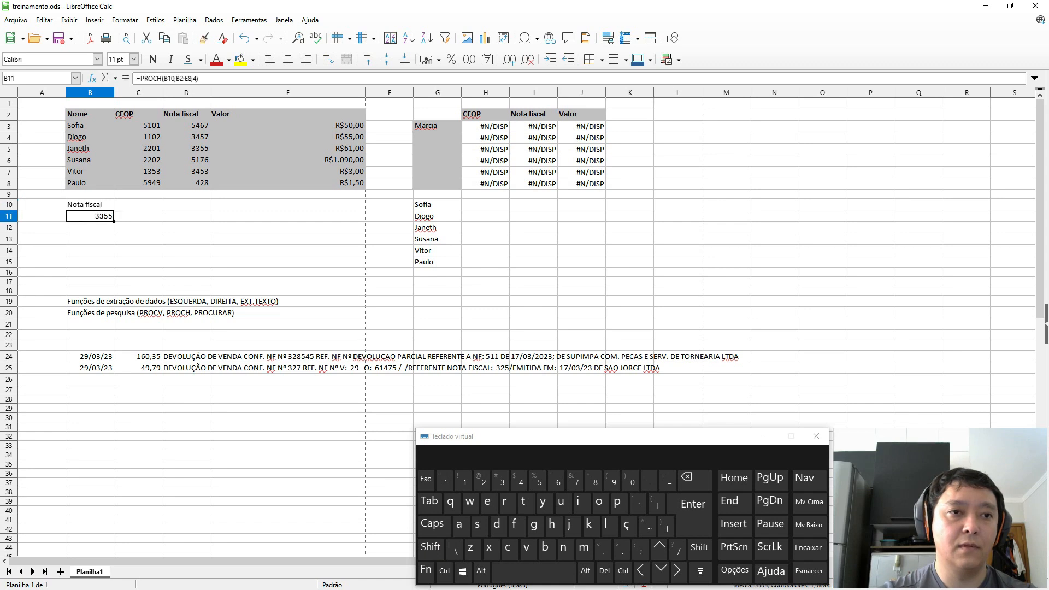
# Examine the Nota fiscal entry in D5, the fourth row of the matrix, against the PROCH result.
pyautogui.press('Right')
pyautogui.press('Left')
pyautogui.press('Up')
pyautogui.press('Up')
pyautogui.press('Up')
pyautogui.press('Up')
pyautogui.press('Up')
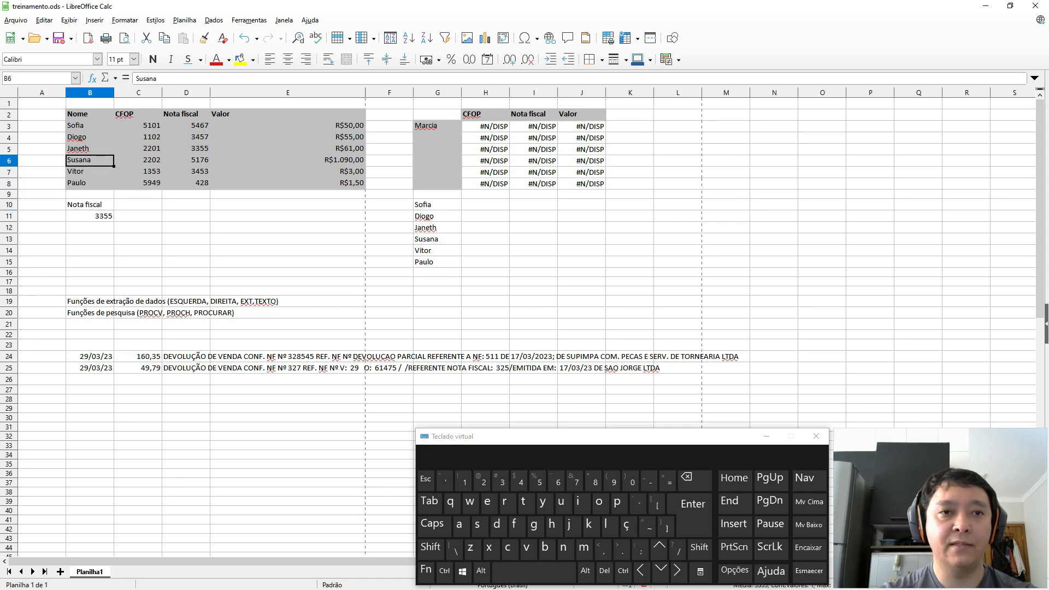
pyautogui.press('Right')
pyautogui.press('Up')
pyautogui.press('Right')
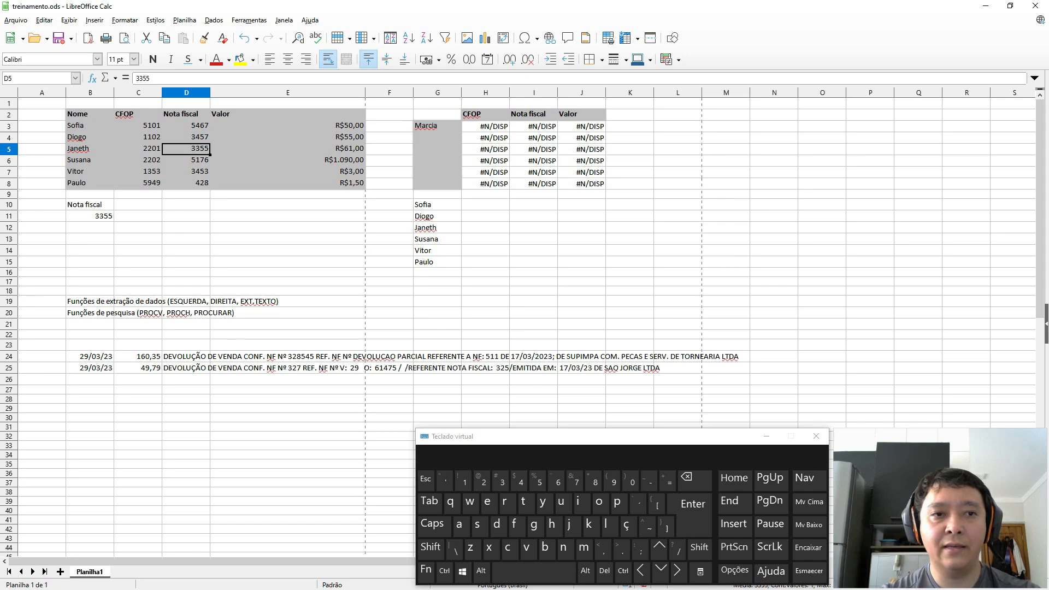
# Clear the PROCH example from the range B10:C14.
pyautogui.moveTo(90, 204); pyautogui.dragTo(138, 251)
pyautogui.press('Delete')
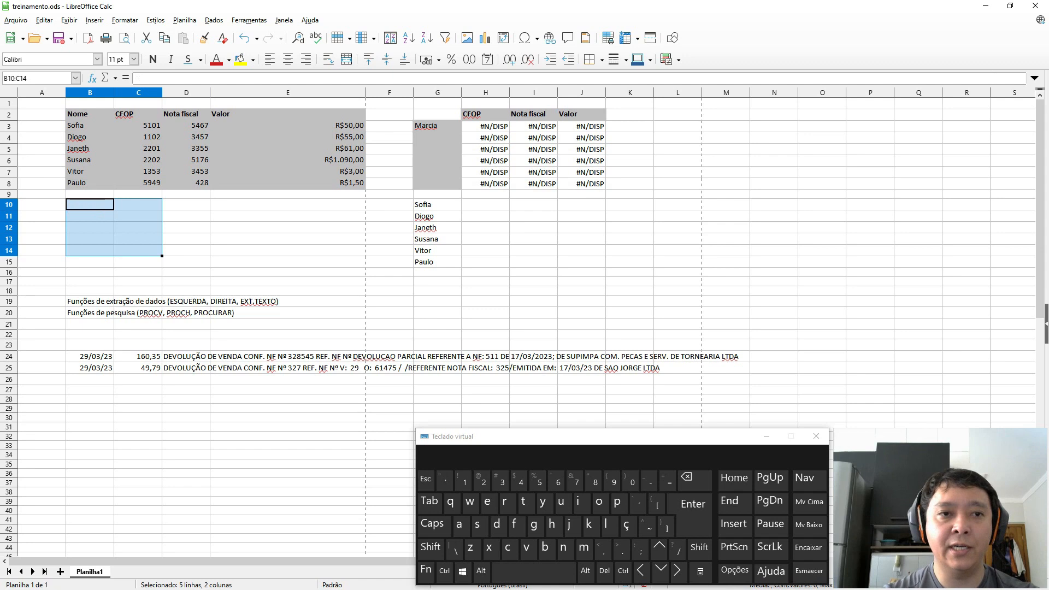
# Examine the PROCV formulas under the CFOP header in column H of the lookup table.
pyautogui.press('Right')
pyautogui.press('Right')
pyautogui.press('Right')
pyautogui.press('Right')
pyautogui.press('Right')
pyautogui.press('Right')
pyautogui.press('Up')
pyautogui.press('Up')
pyautogui.press('Up')
pyautogui.press('Up')
pyautogui.press('Up')
pyautogui.press('Up')
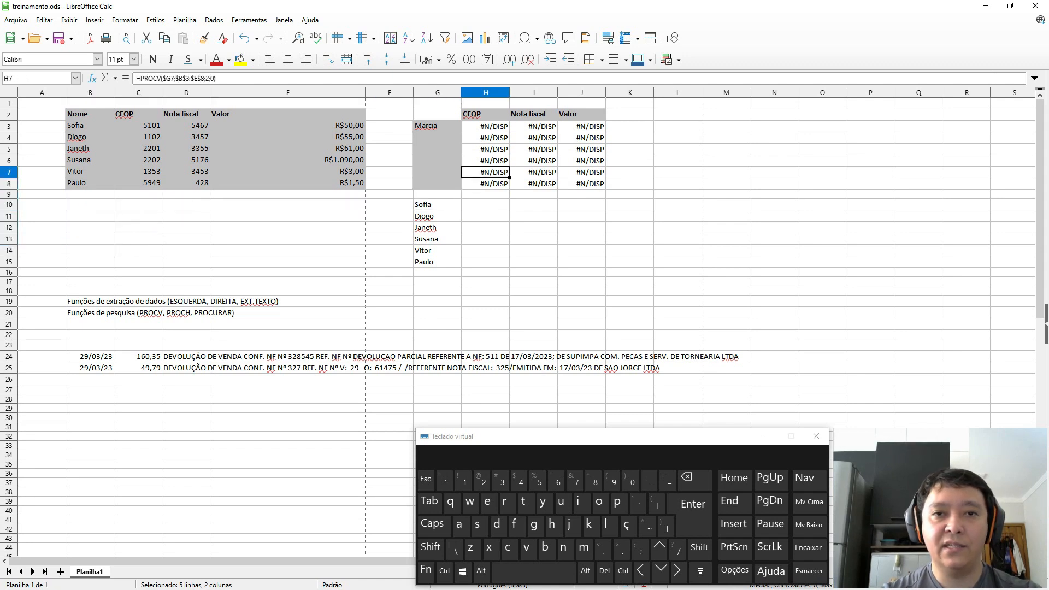
pyautogui.press('Up')
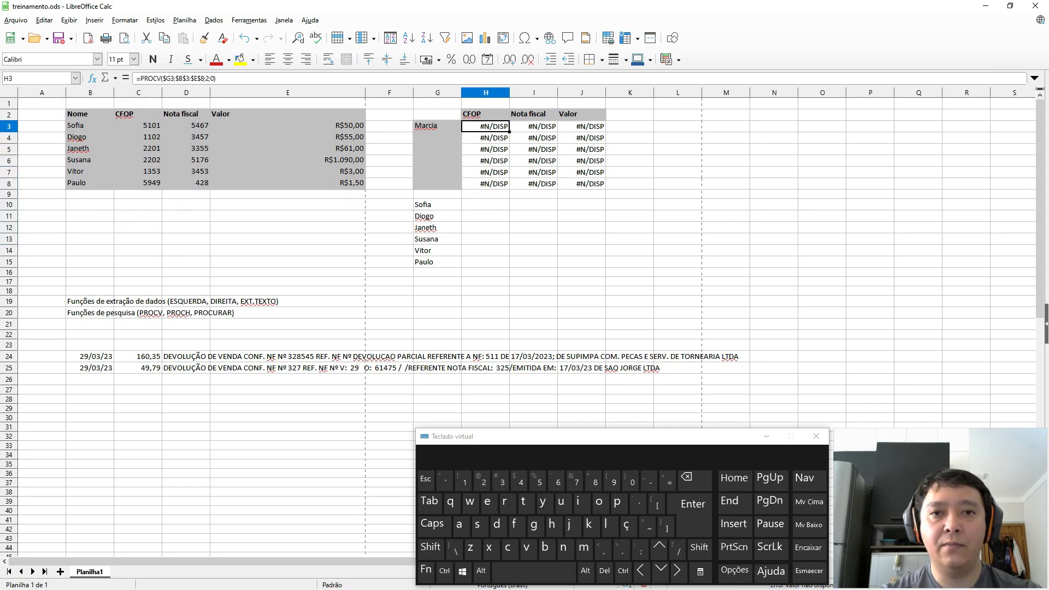
pyautogui.press('Down')
pyautogui.press('Down')
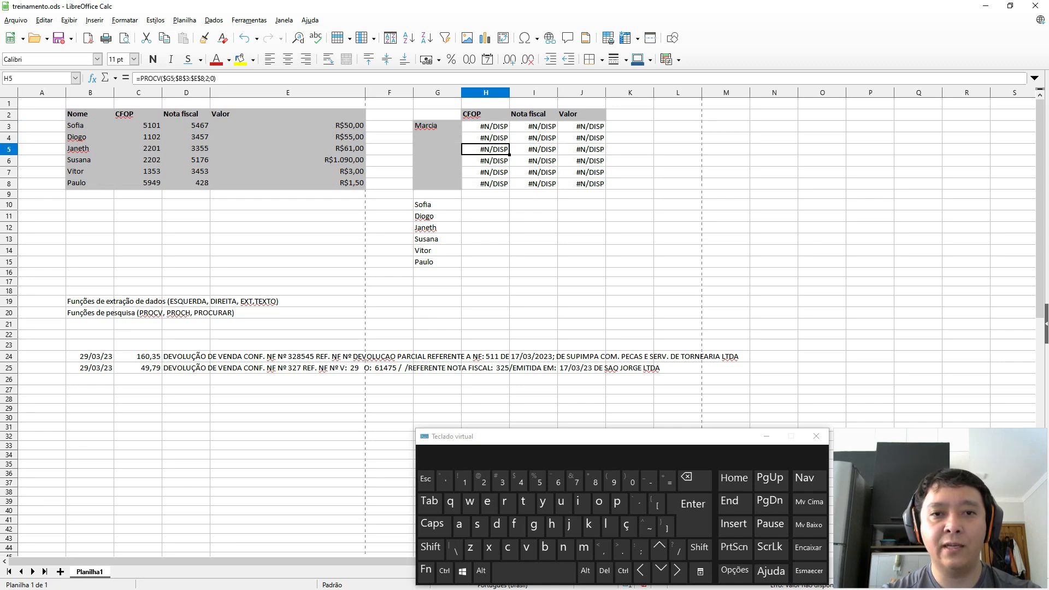
# Select the list of names in G10:G15 below the lookup table.
pyautogui.press('Left')
pyautogui.hotkey('ctrl', 'Down')
pyautogui.hotkey('ctrl', 'Down')
pyautogui.hotkey('ctrl', 'shift', 'Up')
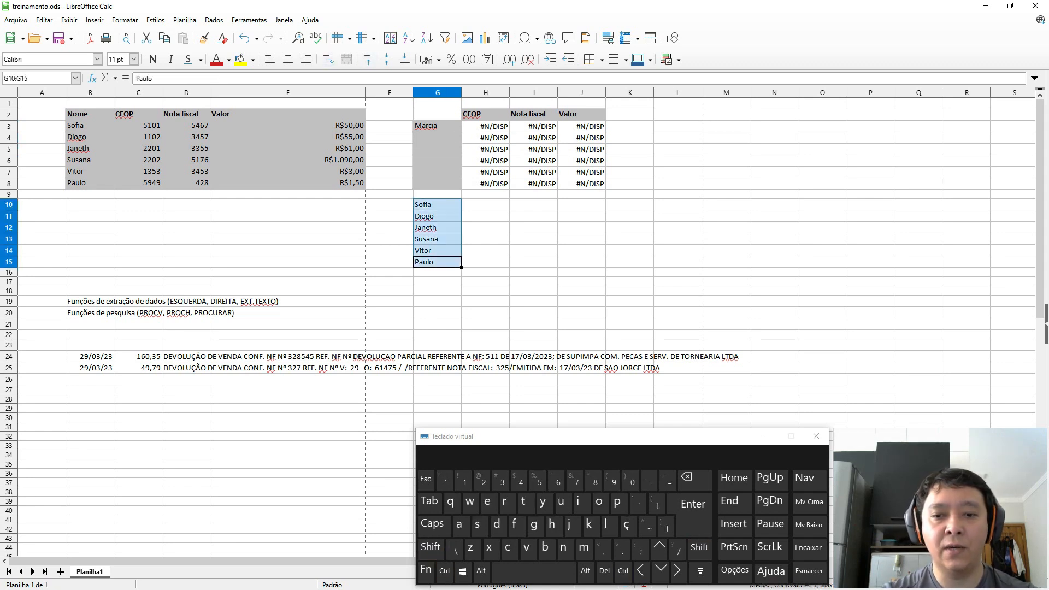
# Inspect the final sorted-range argument of the PROCV formula in H4.
pyautogui.press('Right')
pyautogui.press('Up')
pyautogui.press('Up')
pyautogui.press('Up')
pyautogui.press('Up')
pyautogui.press('Up')
pyautogui.press('Up')
pyautogui.press('Up')
pyautogui.press('Up')
pyautogui.press('Up')
pyautogui.press('Up')
pyautogui.press('Up')
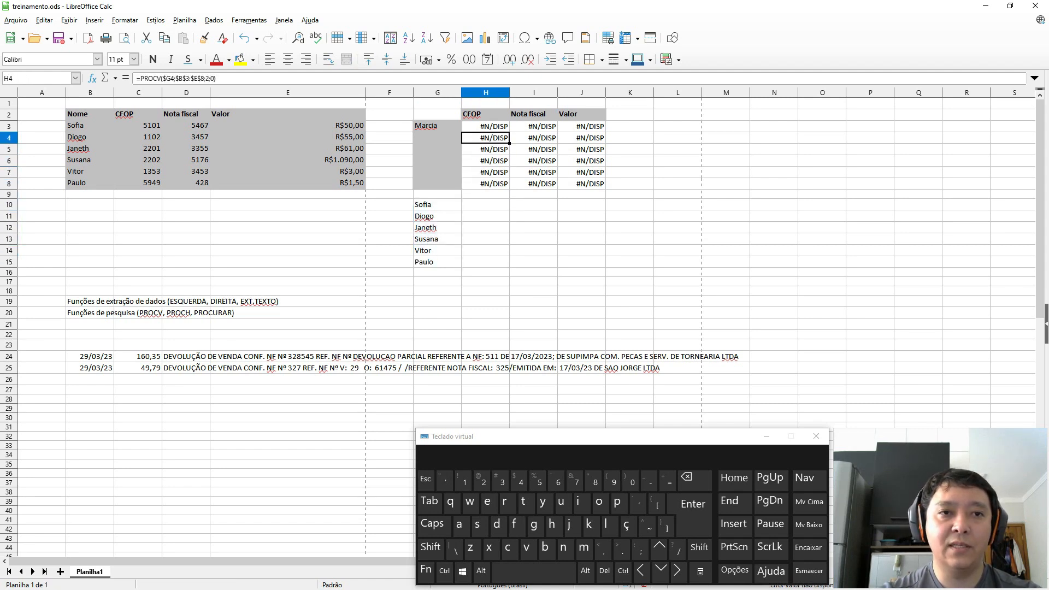
pyautogui.press('F2')
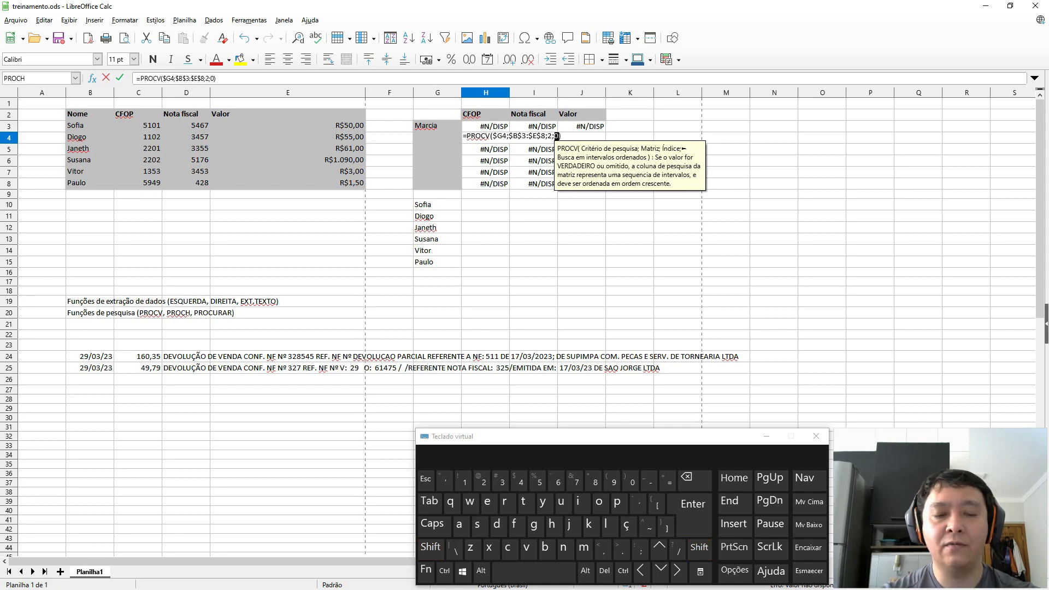
pyautogui.press('Left')
pyautogui.press('Right')
pyautogui.hotkey('shift', 'Right')
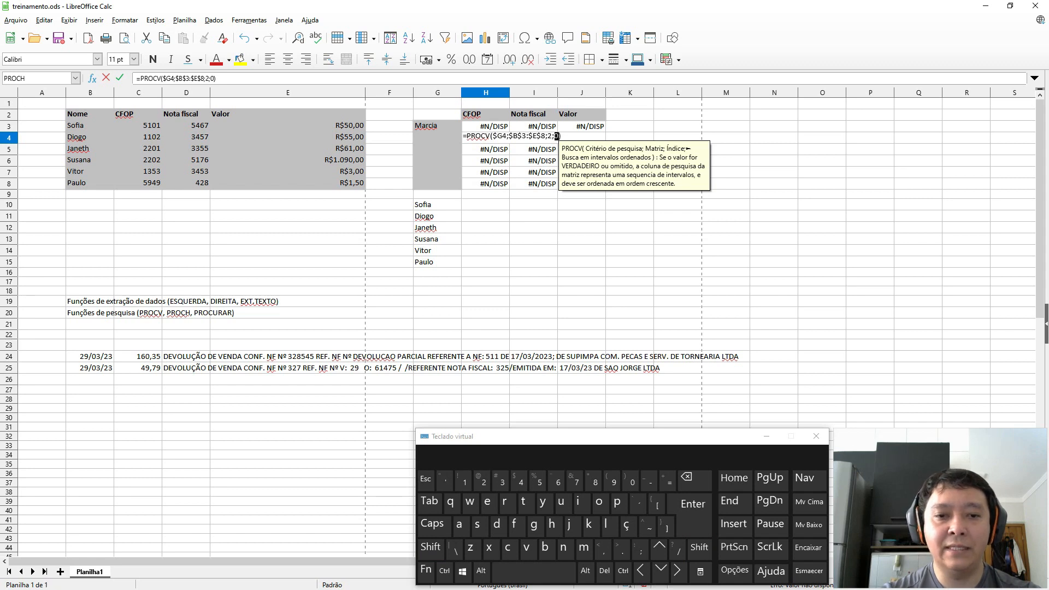
# Inspect the search criterion and function name of the PROCV formula in H4, leaving the formula unchanged.
pyautogui.press('Left')
pyautogui.press('Left')
pyautogui.press('Left')
pyautogui.press('Left')
pyautogui.press('Left')
pyautogui.press('Left')
pyautogui.press('Left')
pyautogui.press('Left')
pyautogui.press('Left')
pyautogui.press('Left')
pyautogui.press('Left')
pyautogui.press('Left')
pyautogui.press('Left')
pyautogui.press('Left')
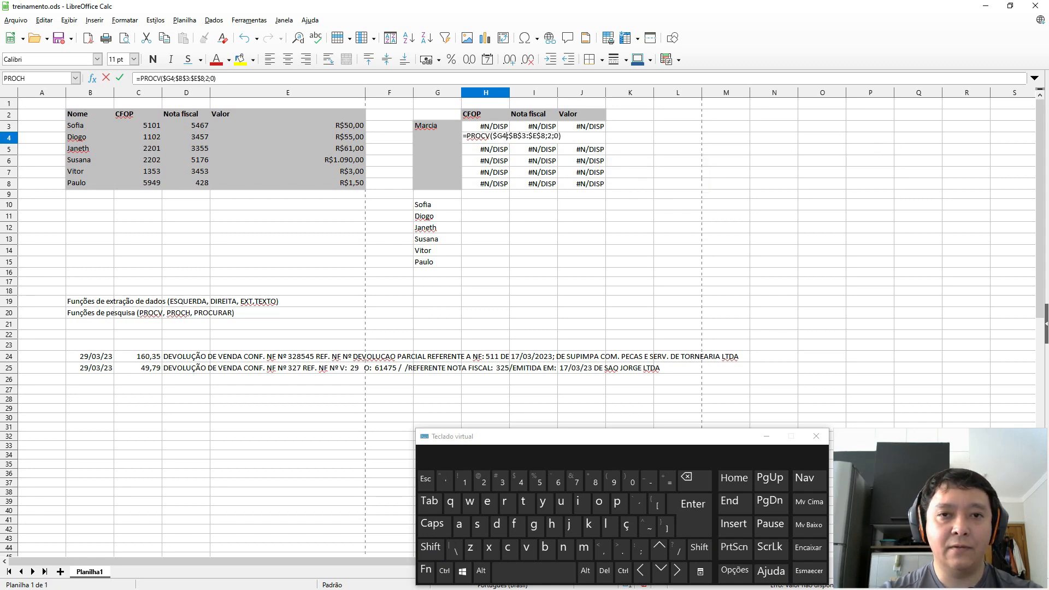
pyautogui.hotkey('ctrl', 'shift', 'Left')
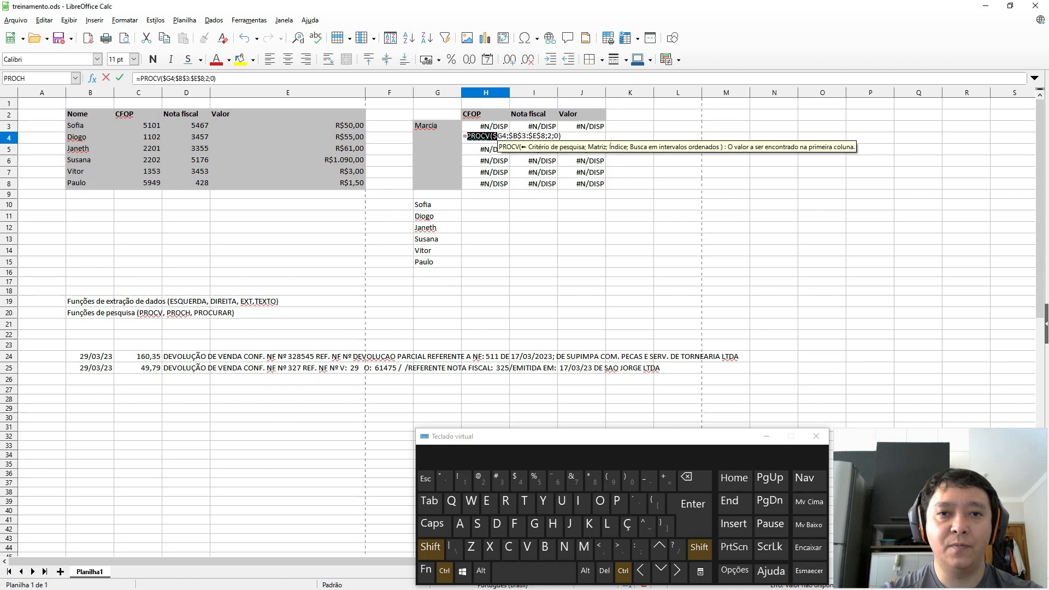
pyautogui.press('End')
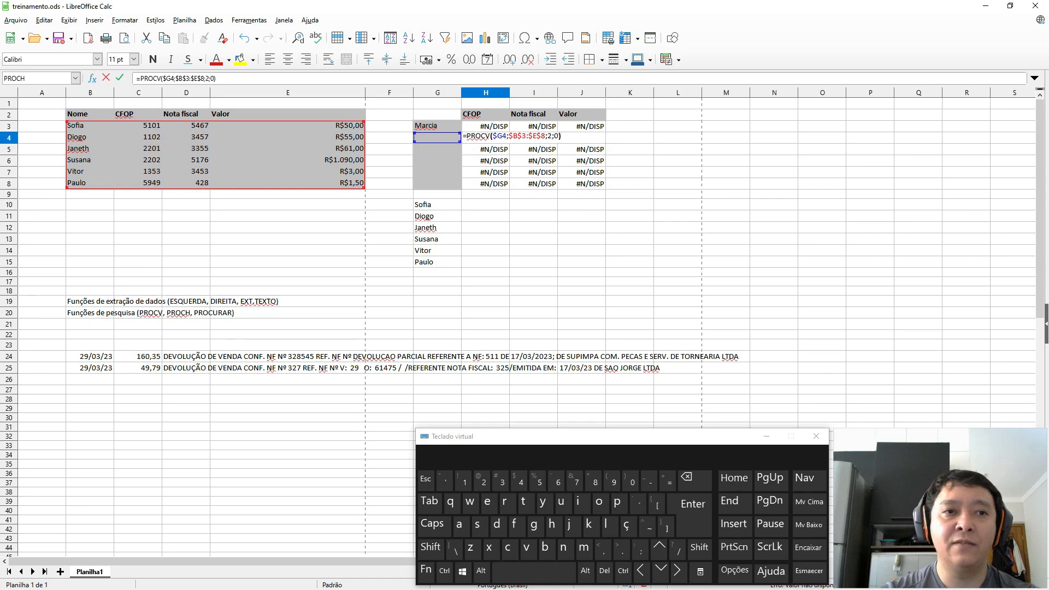
pyautogui.press('Escape')
# Leave the H4 formula and review the PROCV formulas in the lookup table, ending at H3.
pyautogui.press('Left')
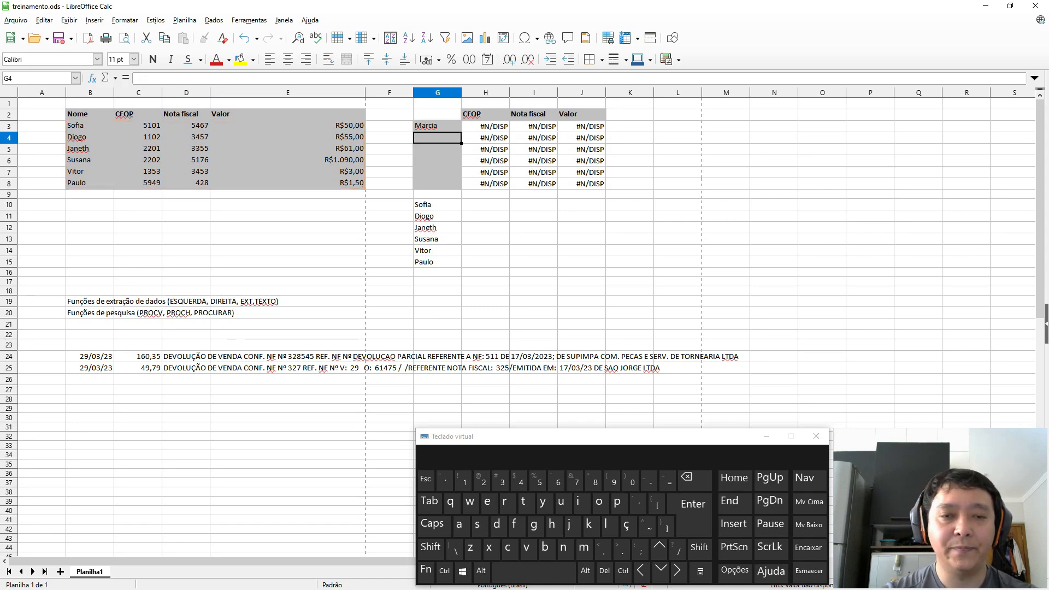
pyautogui.press('Up')
pyautogui.press('Right')
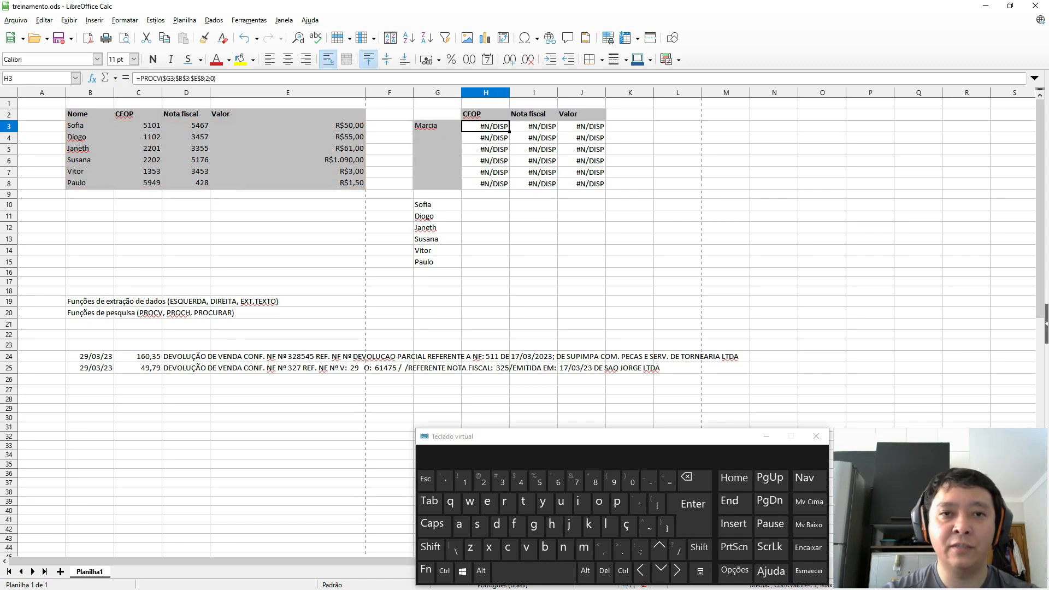
pyautogui.press('Left')
pyautogui.hotkey('ctrl', 'Down')
pyautogui.press('Right')
pyautogui.hotkey('ctrl', 'Up')
pyautogui.hotkey('ctrl', 'Up')
pyautogui.press('Down')
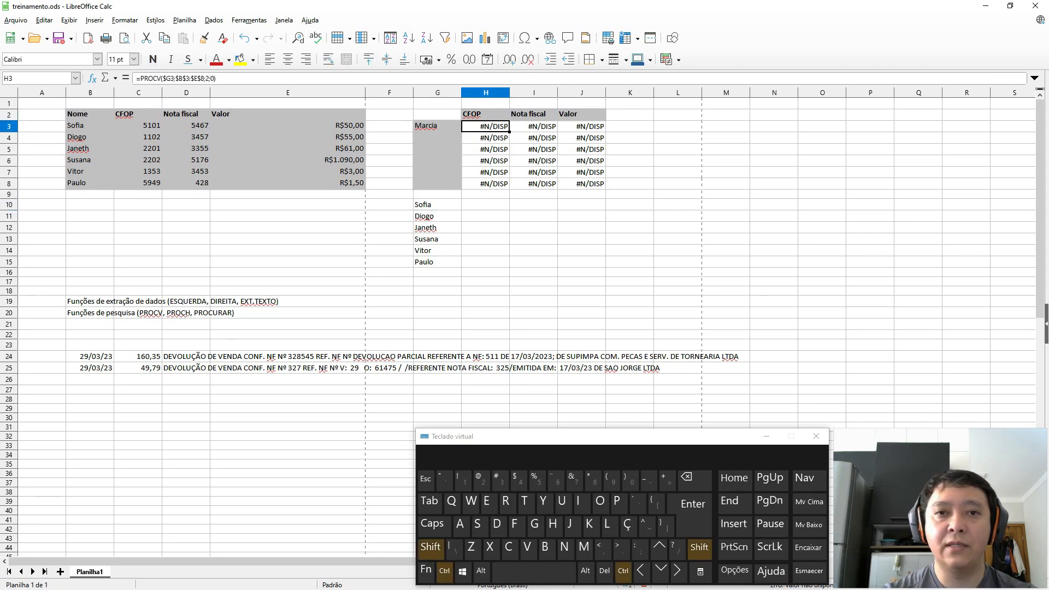
# Start an ÍNDICE formula in H10, beside the first name of the list below the lookup table.
pyautogui.hotkey('ctrl', 'Down')
pyautogui.press('Down')
pyautogui.press('Down')
pyautogui.press('Down')
pyautogui.press('Left')
pyautogui.press('Left')
pyautogui.press('Left')
pyautogui.press('Left')
pyautogui.press('Left')
pyautogui.press('Up')
pyautogui.press('Left')
pyautogui.press('Right')
pyautogui.press('Right')
pyautogui.press('End')
pyautogui.press('Left')
pyautogui.press('Left')
pyautogui.press('shift')
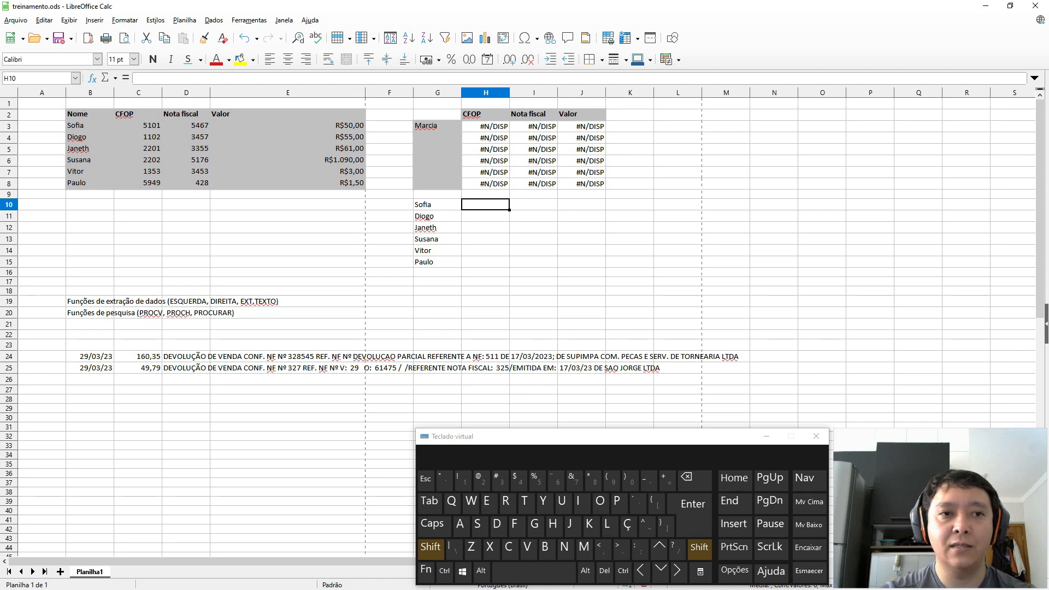
pyautogui.write('=')
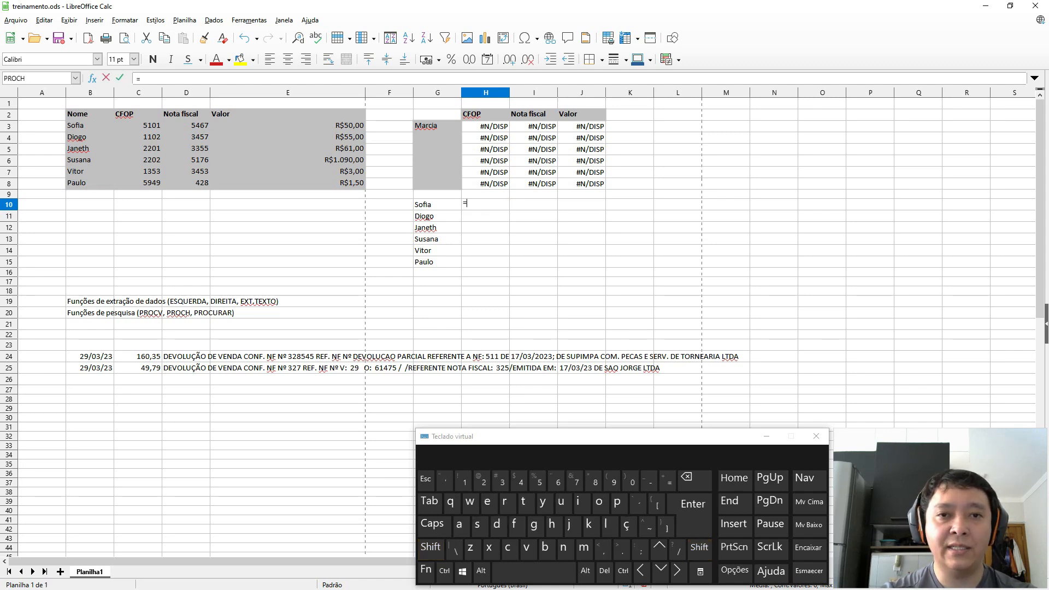
pyautogui.write('índice(')
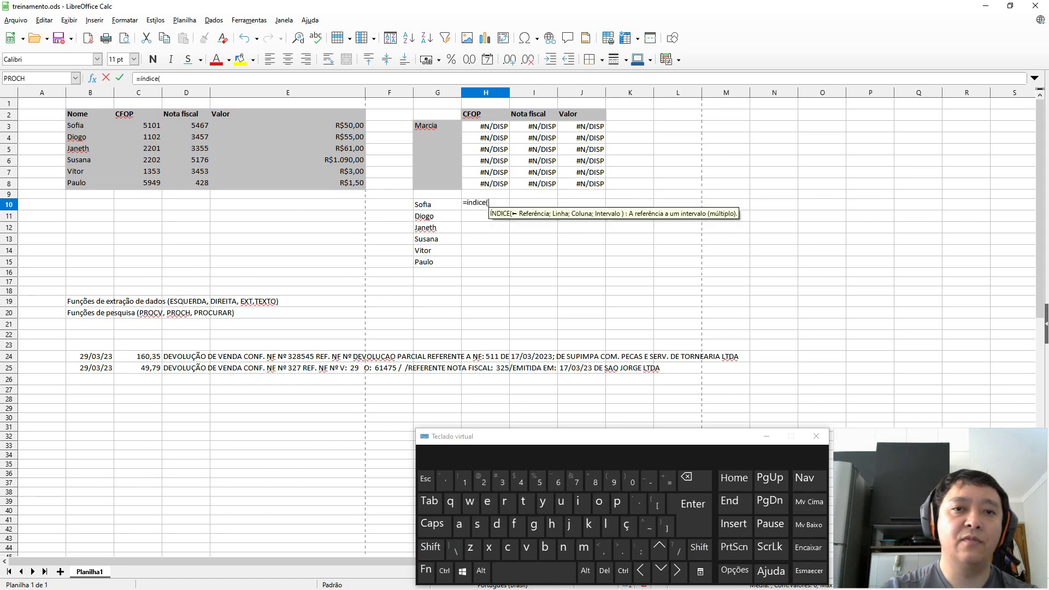
# Set the ÍNDICE reference to the whole source table including its headers, B2:E8.
pyautogui.press('Left')
pyautogui.press('Up')
pyautogui.press('Up')
pyautogui.press('Up')
pyautogui.press('Up')
pyautogui.press('Up')
pyautogui.press('Up')
pyautogui.press('Left')
pyautogui.press('Left')
pyautogui.press('Left')
pyautogui.press('Left')
pyautogui.press('Left')
pyautogui.press('Left')
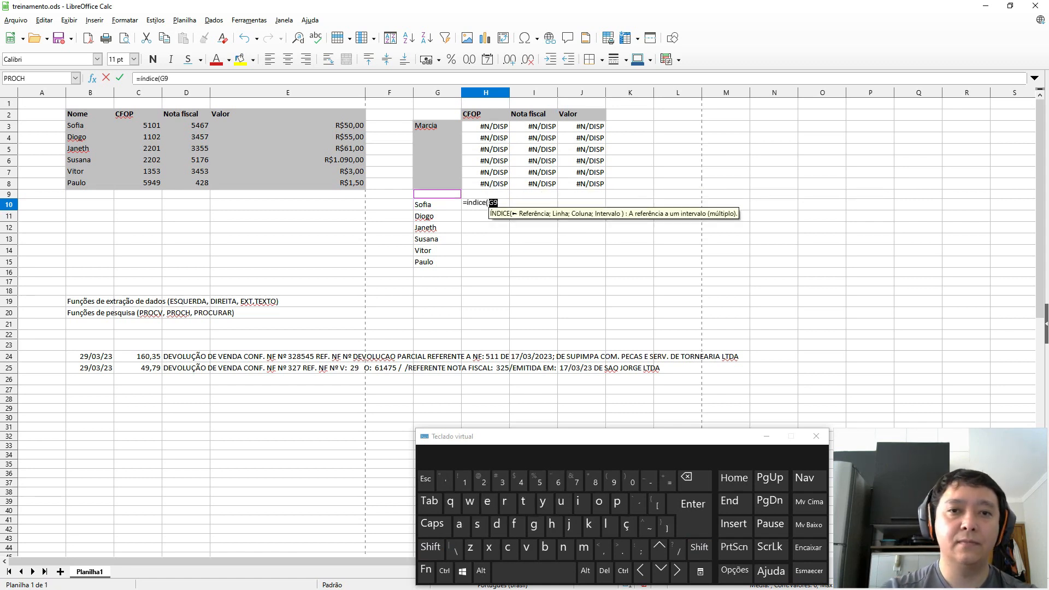
pyautogui.press('Up')
pyautogui.press('Up')
pyautogui.press('Right')
pyautogui.hotkey('shift', 'Down')
pyautogui.hotkey('shift', 'Down')
pyautogui.hotkey('shift', 'Down')
pyautogui.hotkey('shift', 'Down')
pyautogui.hotkey('shift', 'Down')
pyautogui.hotkey('shift', 'Down')
pyautogui.hotkey('shift', 'Right')
pyautogui.hotkey('shift', 'Right')
pyautogui.hotkey('shift', 'Right')
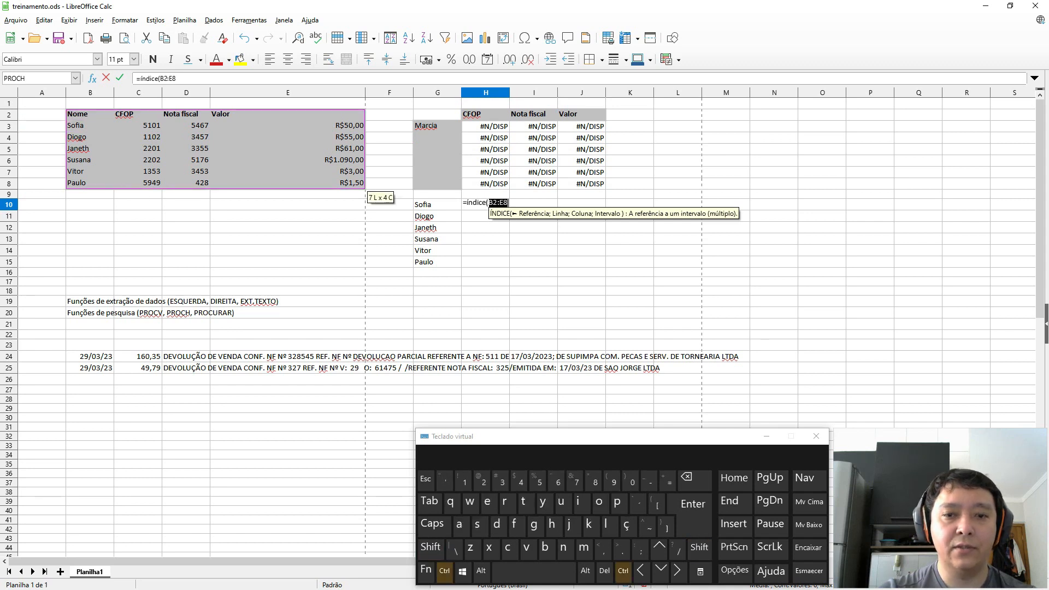
# Add a nested CORRESP function as the row argument, with G10 as its search criterion.
pyautogui.write(';')
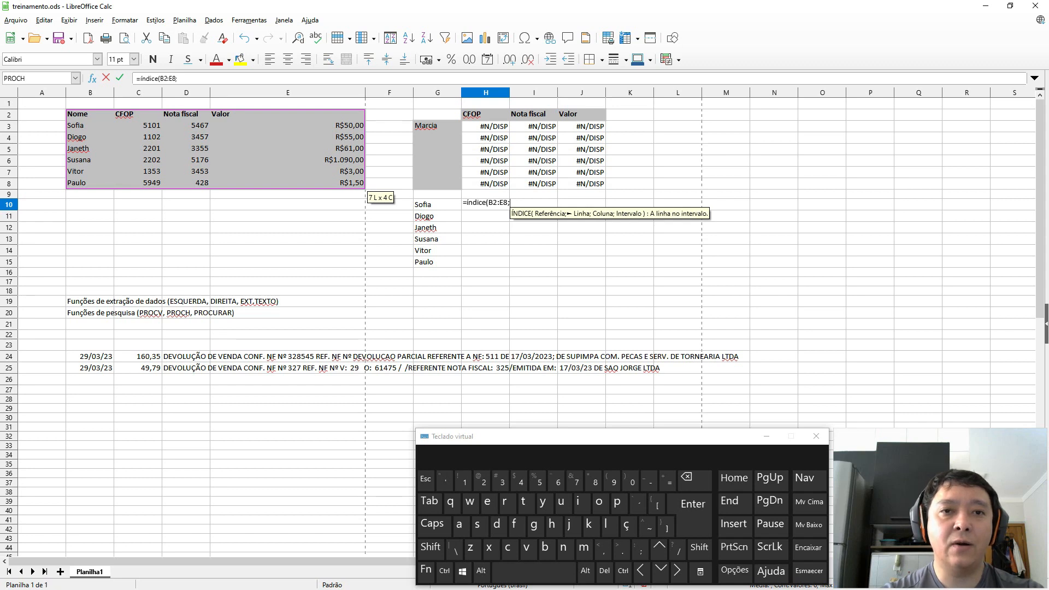
pyautogui.write('corr')
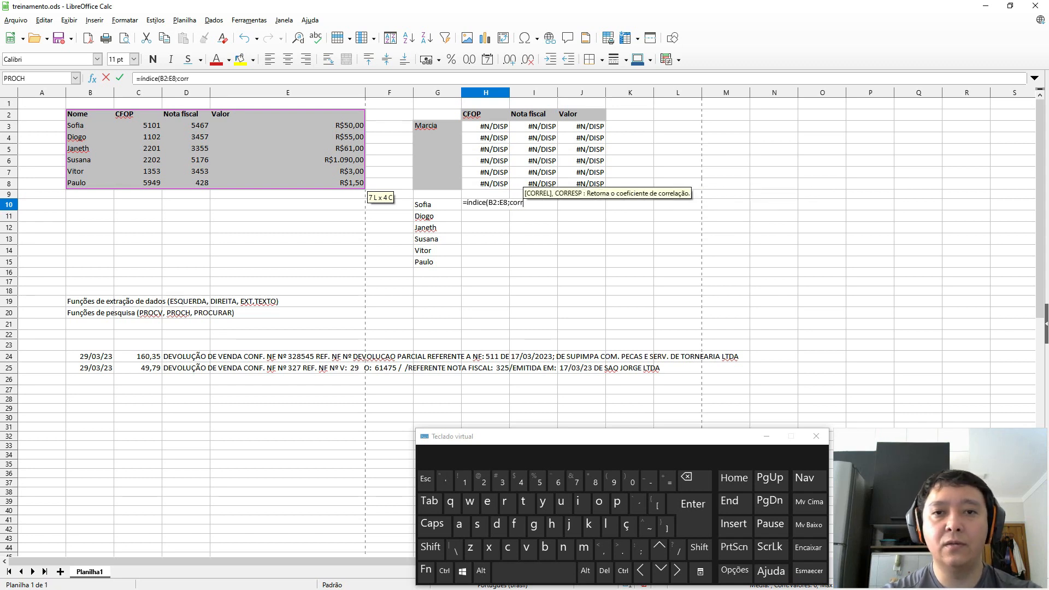
pyautogui.write('esp(')
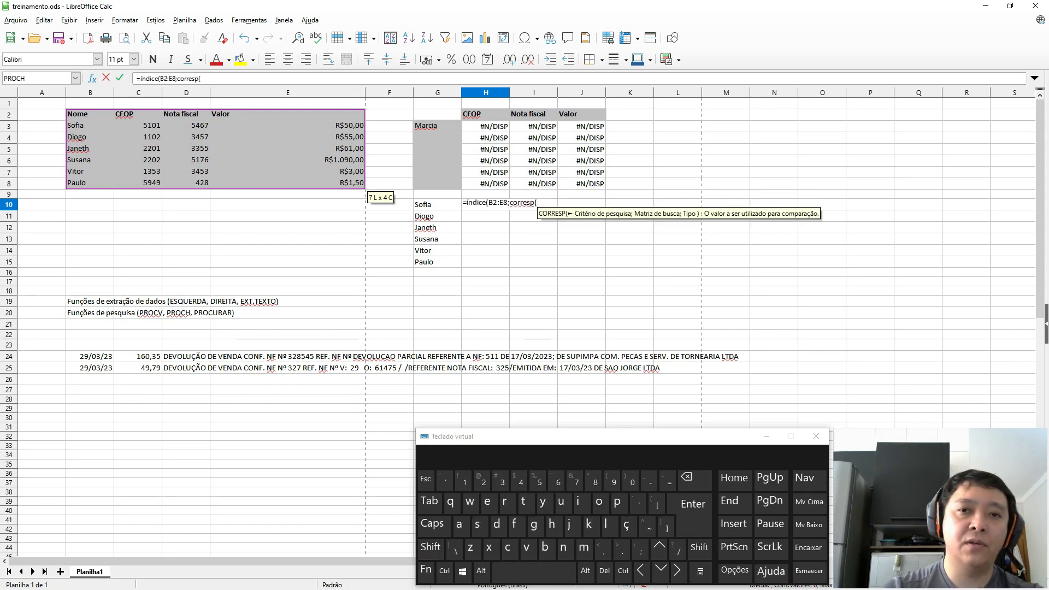
pyautogui.press('Right')
pyautogui.press('Right')
pyautogui.press('Down')
pyautogui.press('Down')
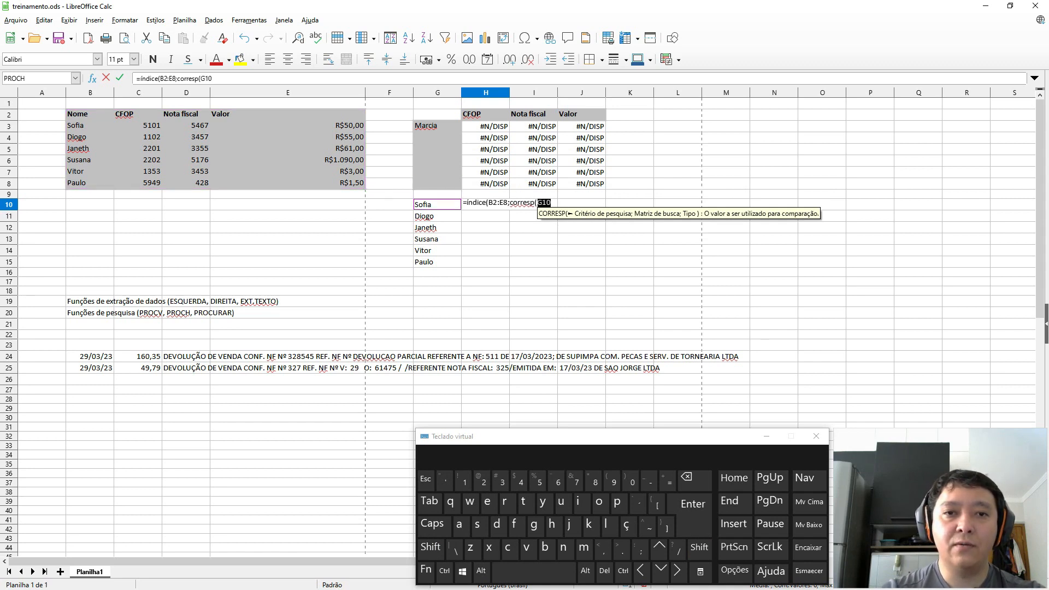
# Complete CORRESP with the name column B2:B8 as search array and match type 0, leaving the formula ready for the column argument.
pyautogui.write(';')
pyautogui.press('Up')
pyautogui.press('Left')
pyautogui.press('Left')
pyautogui.press('Left')
pyautogui.press('Left')
pyautogui.press('Left')
pyautogui.press('Left')
pyautogui.press('Up')
pyautogui.hotkey('ctrl', 'shift', 'Up')
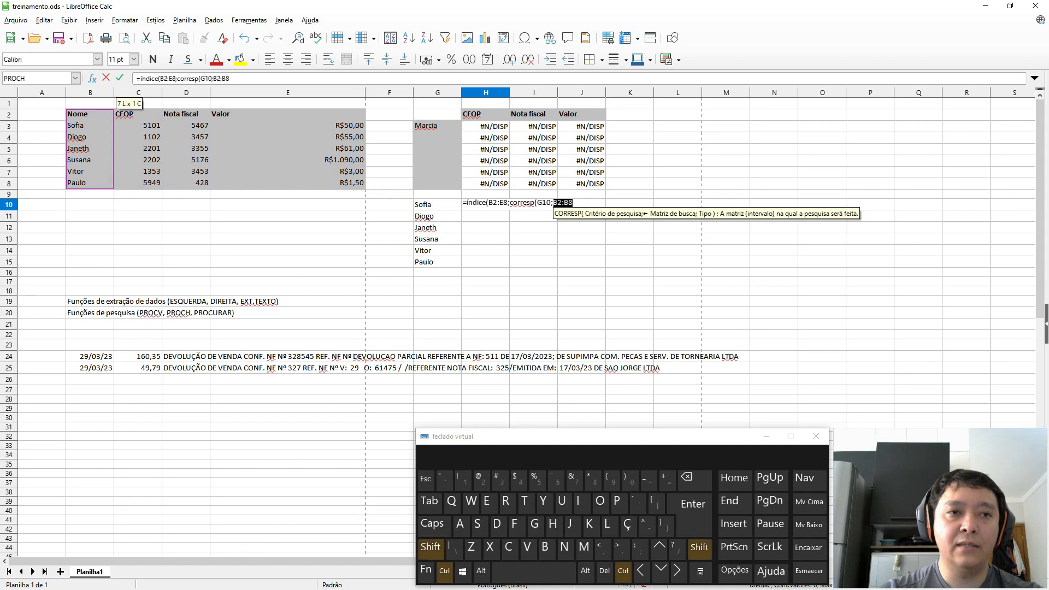
pyautogui.write(';0')
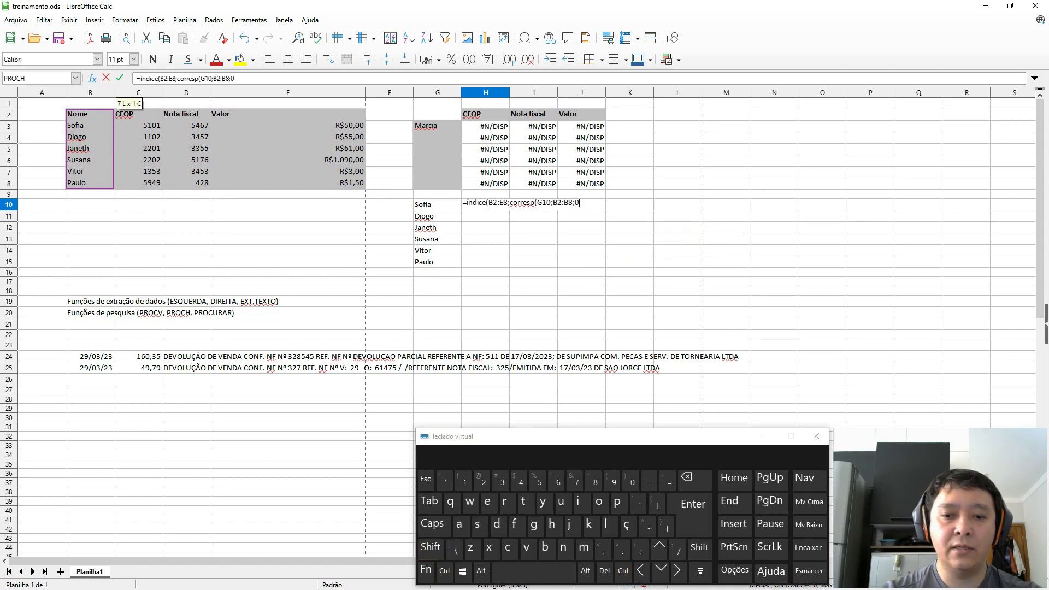
pyautogui.press('shift')
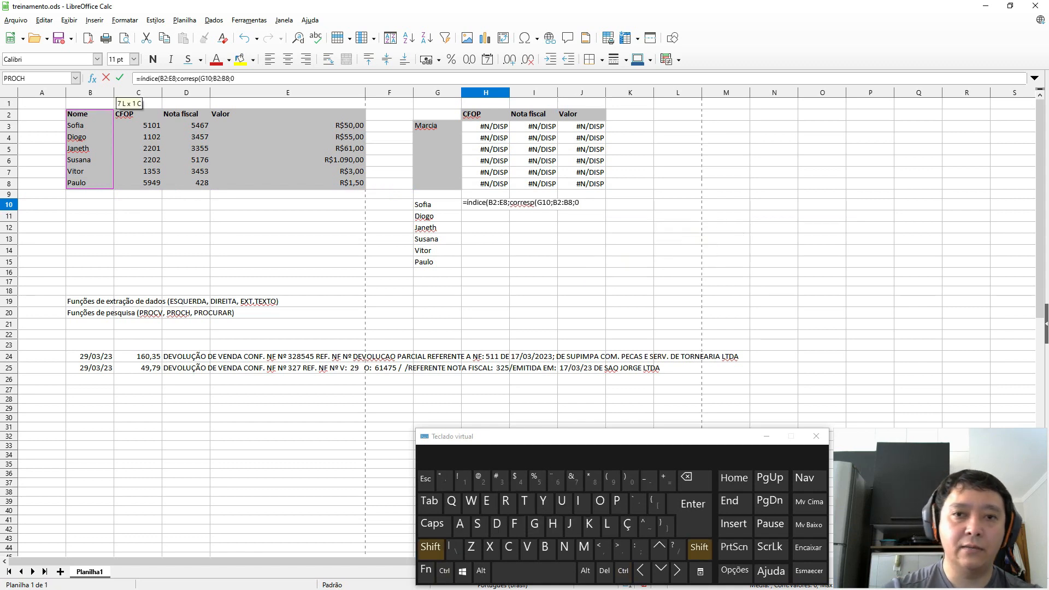
pyautogui.write(');')
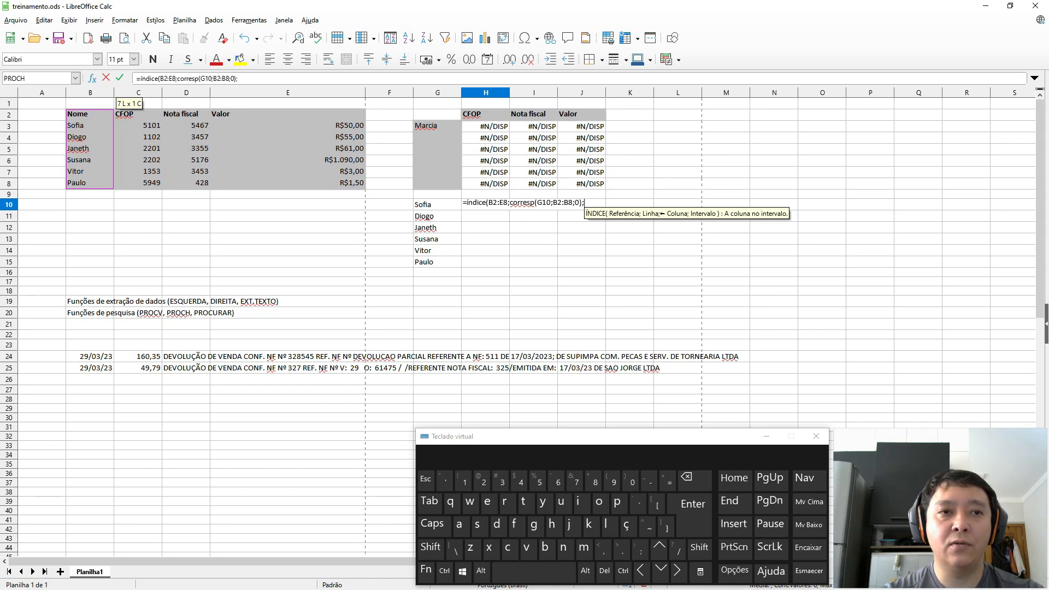
pyautogui.click(90, 114)
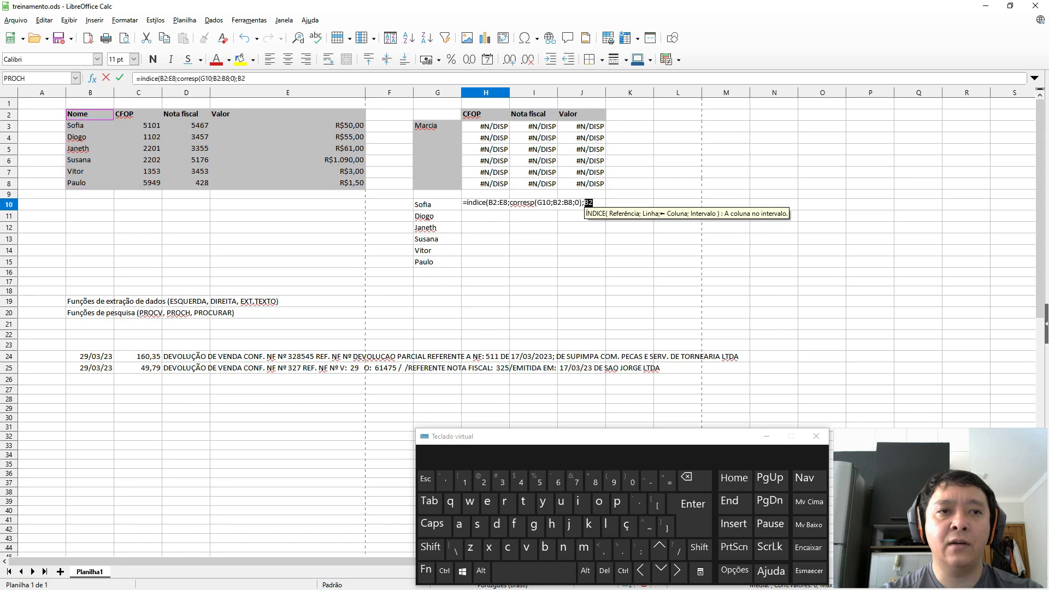
pyautogui.press('BackSpace')
pyautogui.press('BackSpace')
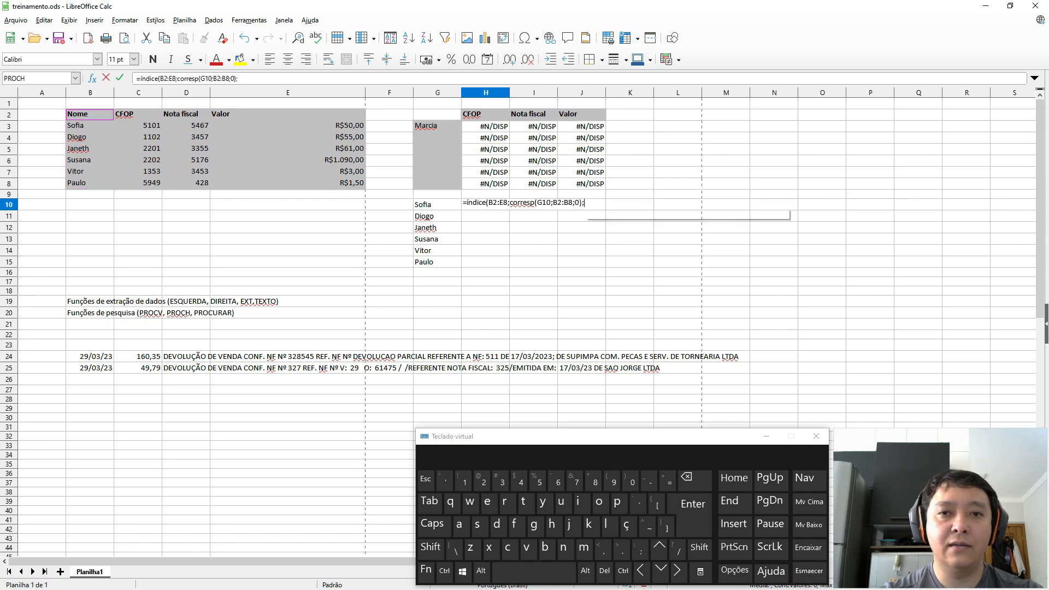
pyautogui.write(';')
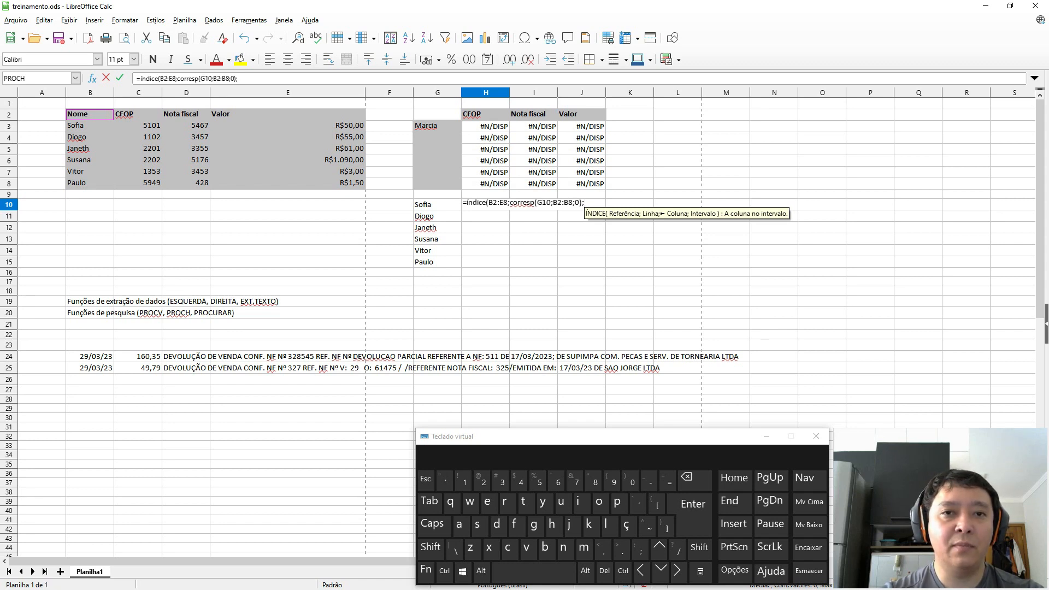
# Set the ÍNDICE column argument to 2, enter the formula and reselect H10.
pyautogui.write('2')
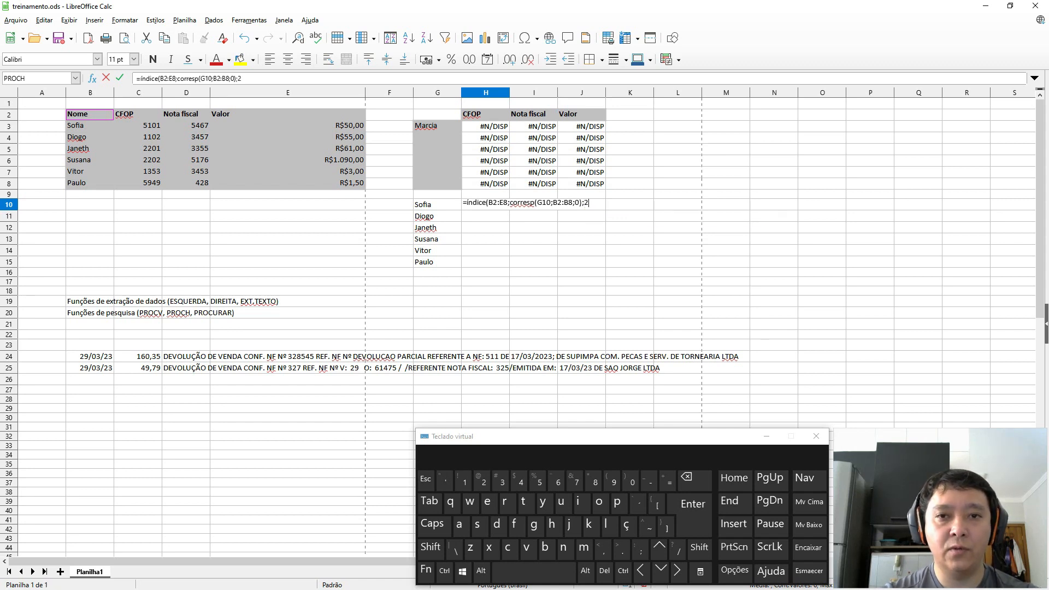
pyautogui.press('Return')
pyautogui.press('Up')
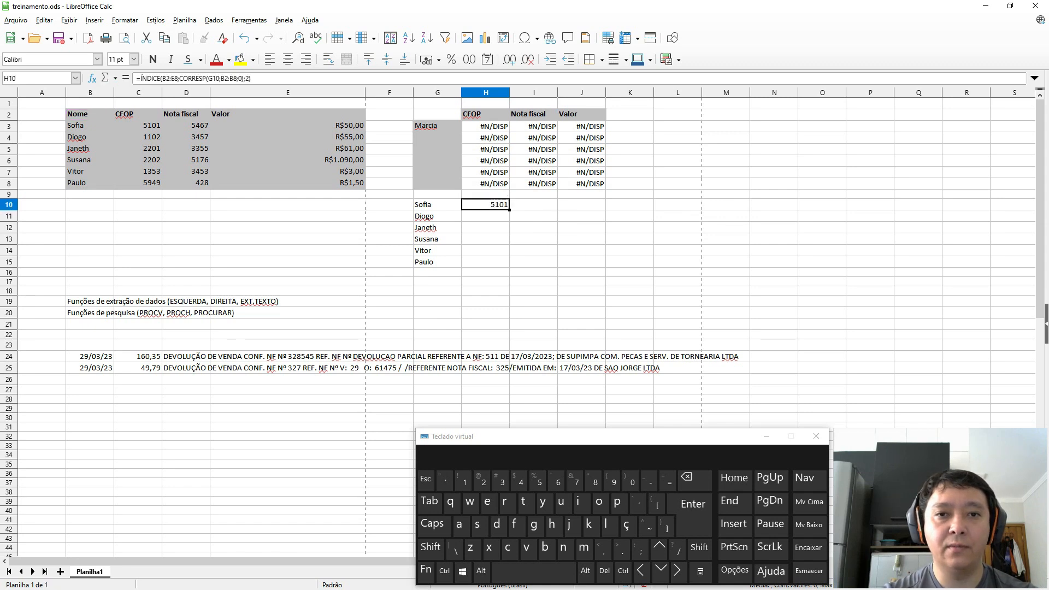
# Make all the cell references in the H10 ÍNDICE formula absolute.
pyautogui.press('F2')
pyautogui.hotkey('ctrl', 'shift', 'Left')
pyautogui.hotkey('ctrl', 'shift', 'Left')
pyautogui.hotkey('ctrl', 'shift', 'Left')
pyautogui.hotkey('ctrl', 'shift', 'Left')
pyautogui.hotkey('ctrl', 'shift', 'Left')
pyautogui.hotkey('ctrl', 'shift', 'Left')
pyautogui.hotkey('ctrl', 'shift', 'Left')
pyautogui.hotkey('ctrl', 'shift', 'Left')
pyautogui.hotkey('ctrl', 'shift', 'Left')
pyautogui.hotkey('ctrl', 'shift', 'Left')
pyautogui.hotkey('ctrl', 'shift', 'Left')
pyautogui.hotkey('ctrl', 'shift', 'Left')
pyautogui.hotkey('ctrl', 'shift', 'Left')
pyautogui.hotkey('ctrl', 'shift', 'Left')
pyautogui.hotkey('ctrl', 'shift', 'Left')
pyautogui.hotkey('ctrl', 'shift', 'Left')
pyautogui.hotkey('ctrl', 'shift', 'Left')
pyautogui.hotkey('ctrl', 'shift', 'Left')
pyautogui.hotkey('ctrl', 'shift', 'Left')
pyautogui.hotkey('ctrl', 'shift', 'Left')
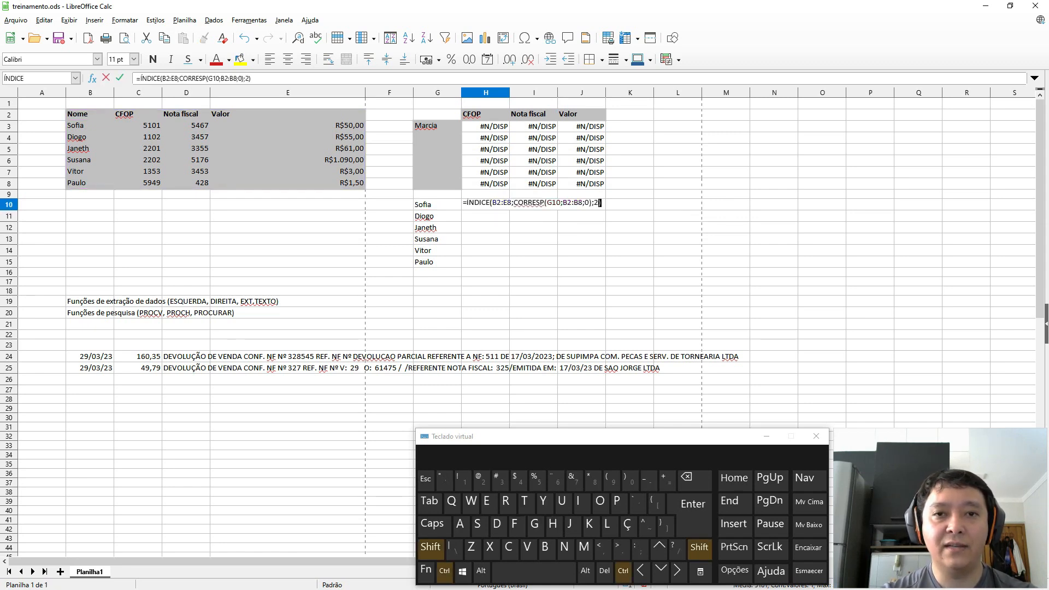
pyautogui.hotkey('shift', 'F4')
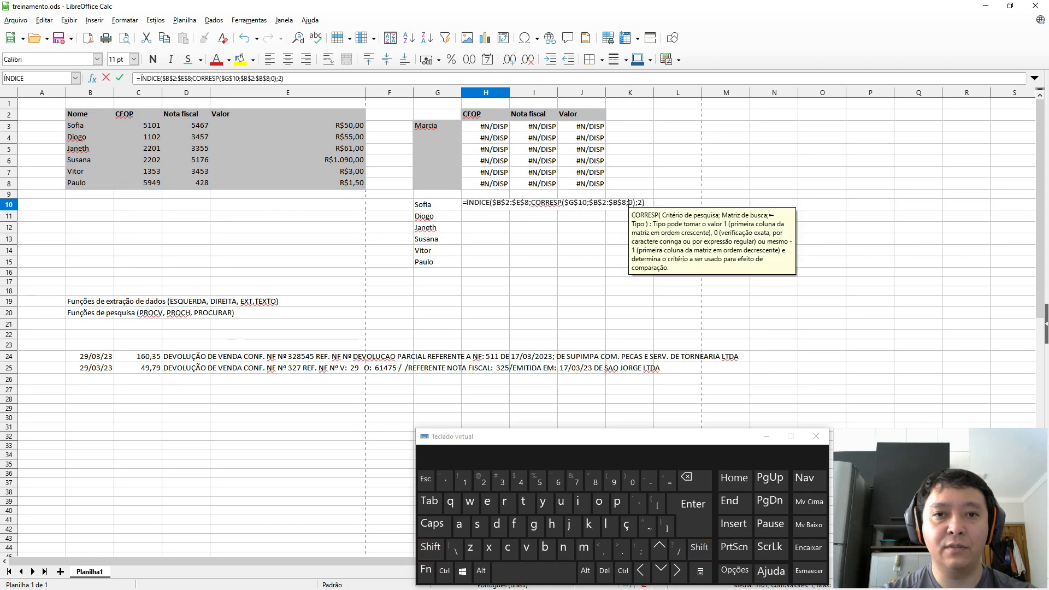
# Change the CORRESP search criterion to $G10 so that its row is relative.
pyautogui.press('Left')
pyautogui.press('Left')
pyautogui.press('Left')
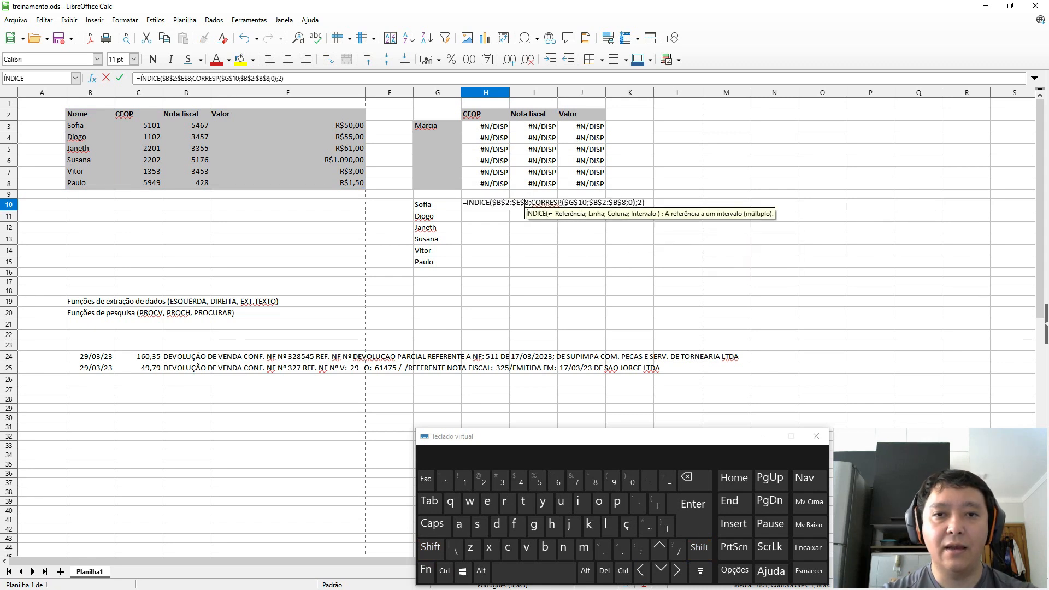
pyautogui.press('Right')
pyautogui.press('Right')
pyautogui.press('Right')
pyautogui.press('Right')
pyautogui.press('Right')
pyautogui.press('Right')
pyautogui.press('Right')
pyautogui.press('Right')
pyautogui.press('Right')
pyautogui.press('Right')
pyautogui.press('Right')
pyautogui.press('Right')
pyautogui.press('Right')
pyautogui.press('Right')
pyautogui.press('Right')
pyautogui.press('Right')
pyautogui.press('Right')
pyautogui.press('Right')
pyautogui.press('Right')
pyautogui.press('Right')
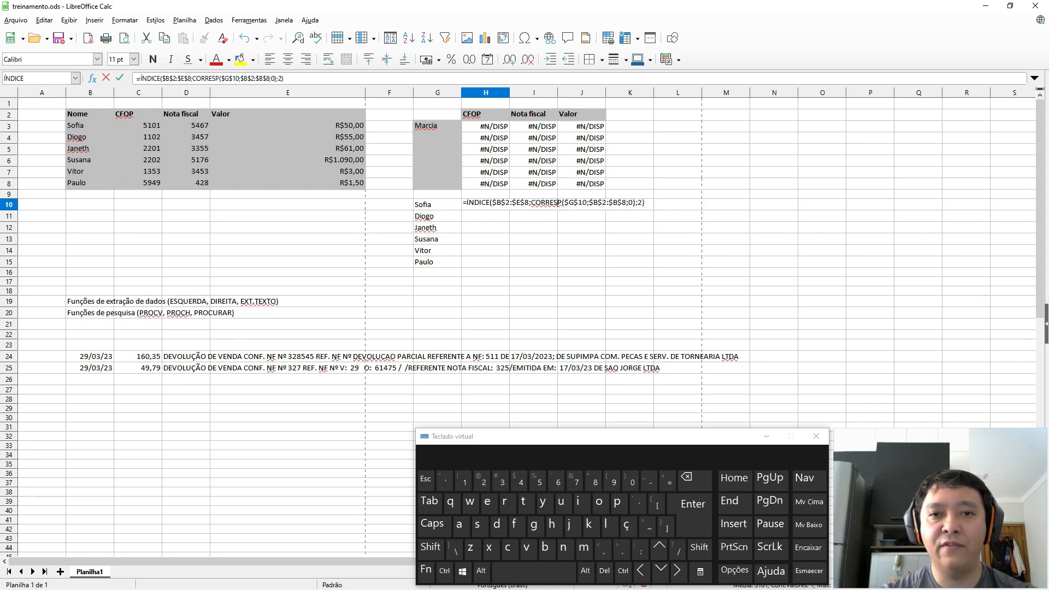
pyautogui.press('Left')
pyautogui.press('BackSpace')
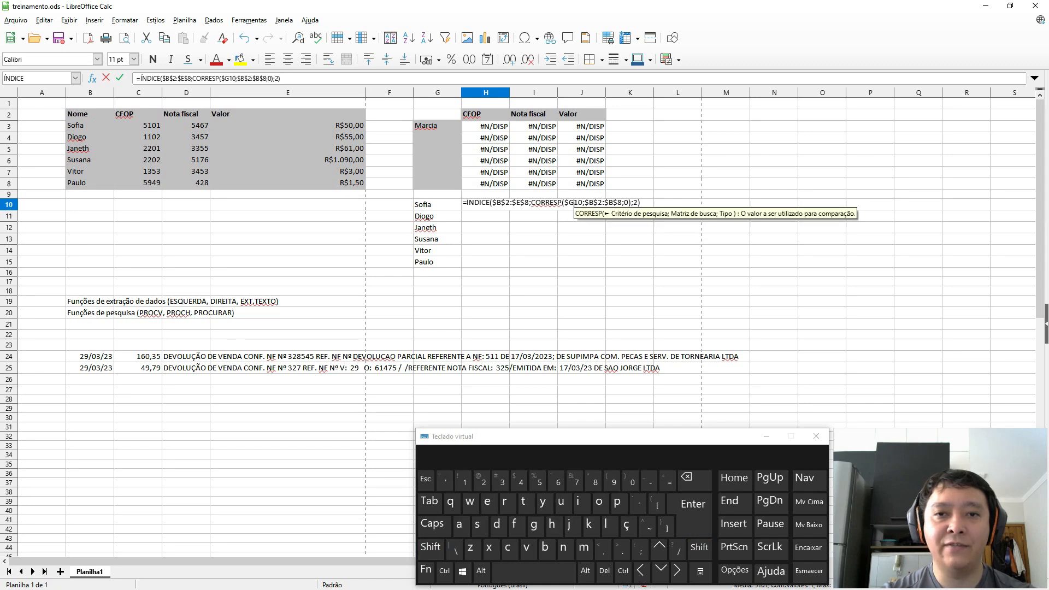
# Copy the full text of the ÍNDICE/CORRESP formula in H10 and enter the formula.
pyautogui.press('Left')
pyautogui.press('Right')
pyautogui.press('Right')
pyautogui.press('Right')
pyautogui.press('Right')
pyautogui.press('Right')
pyautogui.press('Right')
pyautogui.press('Right')
pyautogui.press('Right')
pyautogui.press('Right')
pyautogui.press('Right')
pyautogui.press('Right')
pyautogui.press('Right')
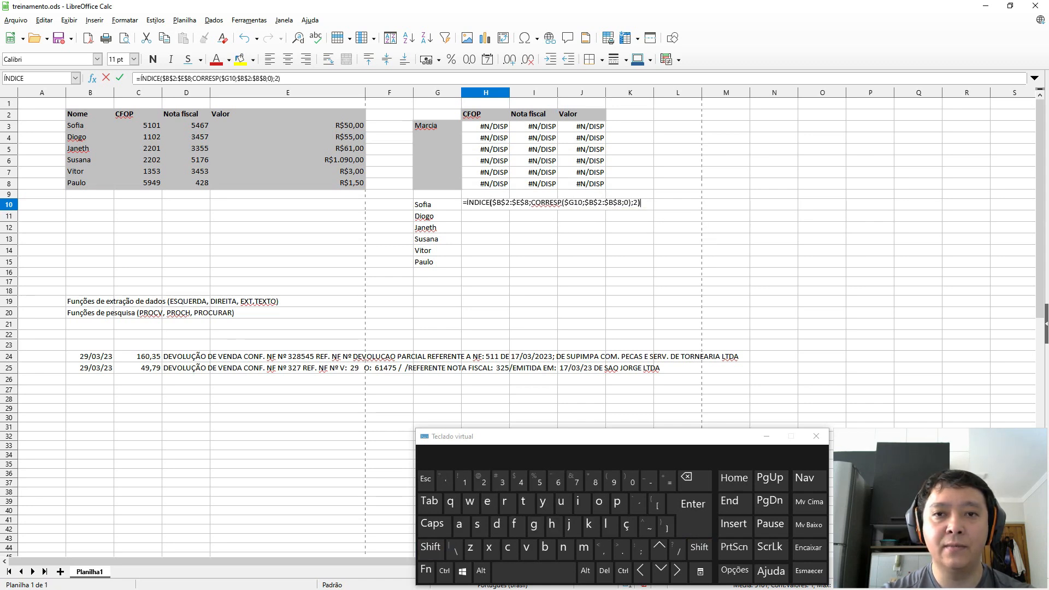
pyautogui.hotkey('shift', 'Left')
pyautogui.hotkey('ctrl', 'shift', 'Left')
pyautogui.hotkey('ctrl', 'shift', 'Left')
pyautogui.hotkey('ctrl', 'shift', 'Left')
pyautogui.hotkey('ctrl', 'shift', 'Left')
pyautogui.hotkey('ctrl', 'shift', 'Left')
pyautogui.hotkey('ctrl', 'shift', 'Left')
pyautogui.hotkey('ctrl', 'shift', 'Left')
pyautogui.hotkey('ctrl', 'shift', 'Left')
pyautogui.hotkey('ctrl', 'shift', 'Left')
pyautogui.hotkey('ctrl', 'shift', 'Left')
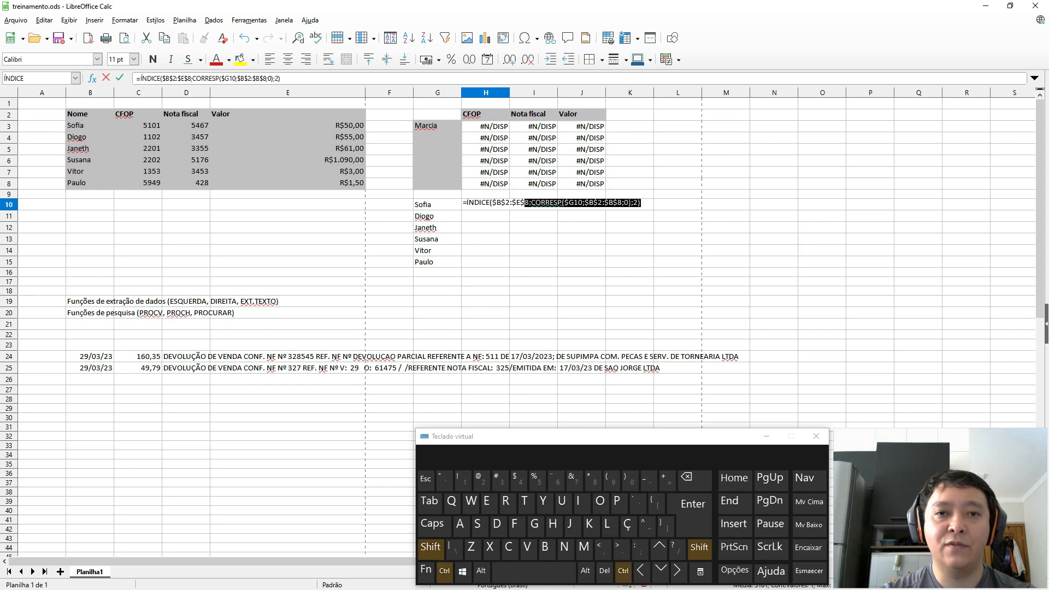
pyautogui.hotkey('ctrl', 'c')
pyautogui.press('Return')
# Paste the formula into I10 and set its column argument to 3 for the Nota fiscal lookup.
pyautogui.press('Right')
pyautogui.press('Up')
pyautogui.hotkey('ctrl', 'v')
pyautogui.press('F2')
pyautogui.press('Left')
pyautogui.press('BackSpace')
pyautogui.write('3')
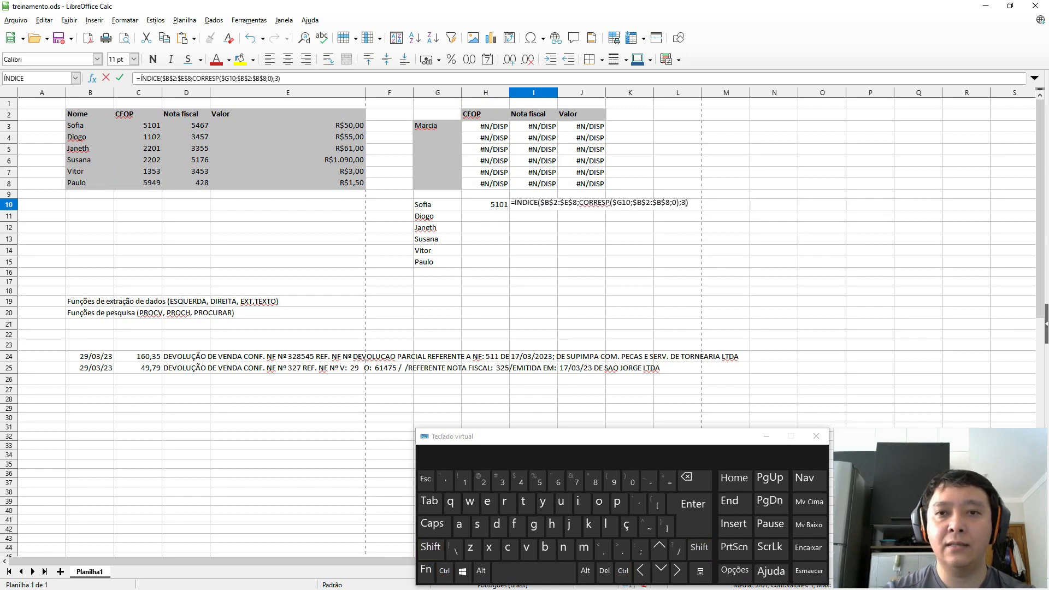
pyautogui.press('Return')
pyautogui.press('Up')
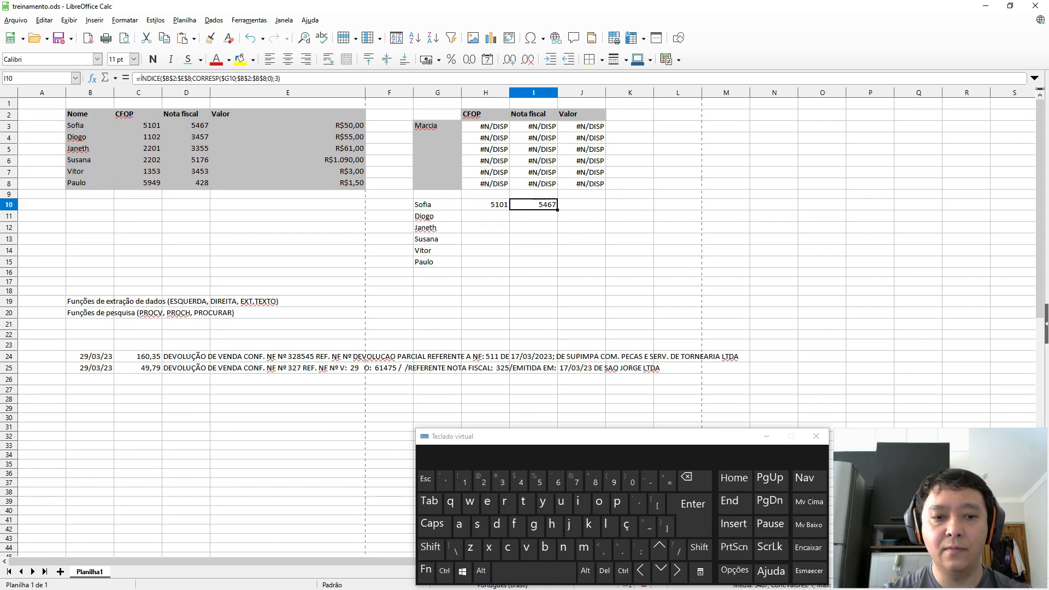
# Paste the formula into J10 and set its column argument to 4 for the Valor lookup.
pyautogui.hotkey('ctrl', 'Right')
pyautogui.hotkey('ctrl', 'Left')
pyautogui.press('Right')
pyautogui.hotkey('ctrl', 'v')
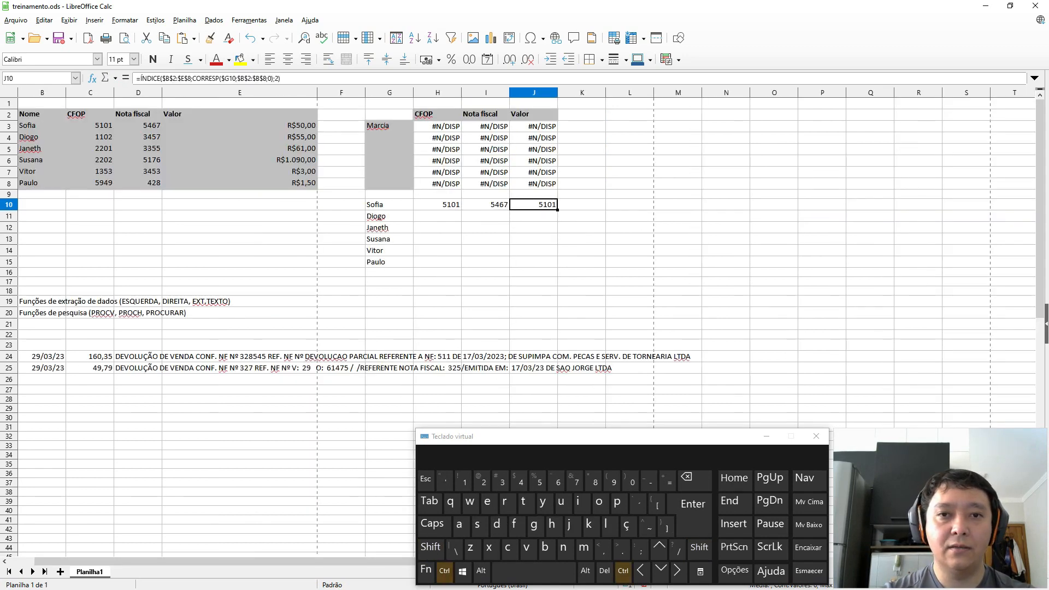
pyautogui.press('F2')
pyautogui.press('BackSpace')
pyautogui.press('BackSpace')
pyautogui.write('4)')
pyautogui.press('Return')
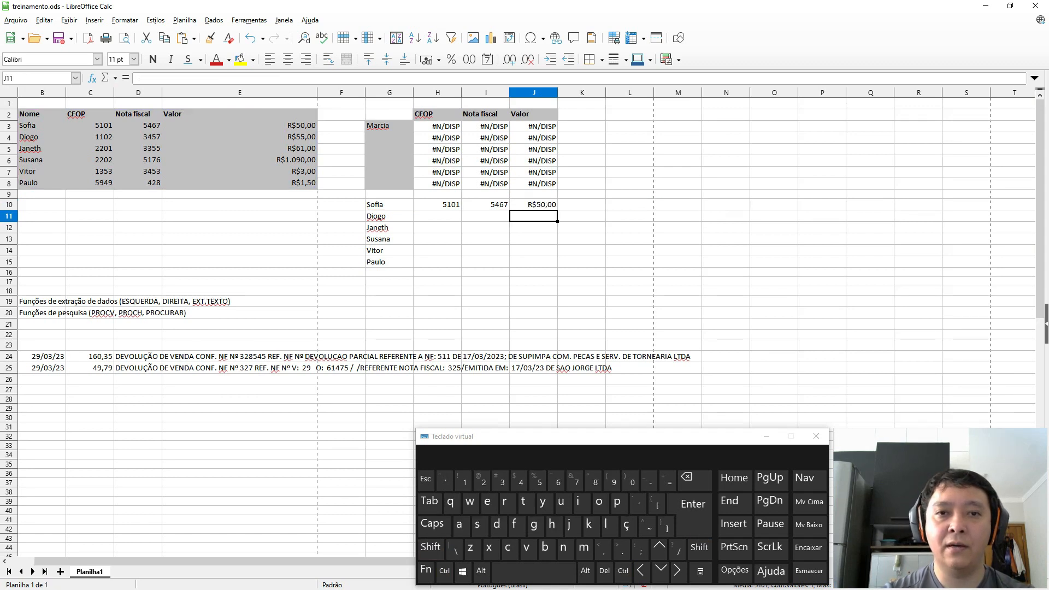
# Copy the three lookup formulas in H10:J10 down to rows 11 through 15.
pyautogui.press('Up')
pyautogui.press('Left')
pyautogui.press('Left')
pyautogui.hotkey('shift', 'Right')
pyautogui.hotkey('shift', 'Right')
pyautogui.hotkey('ctrl', 'c')
pyautogui.press('Down')
pyautogui.hotkey('shift', 'Down')
pyautogui.hotkey('shift', 'Down')
pyautogui.hotkey('shift', 'Down')
pyautogui.hotkey('shift', 'Down')
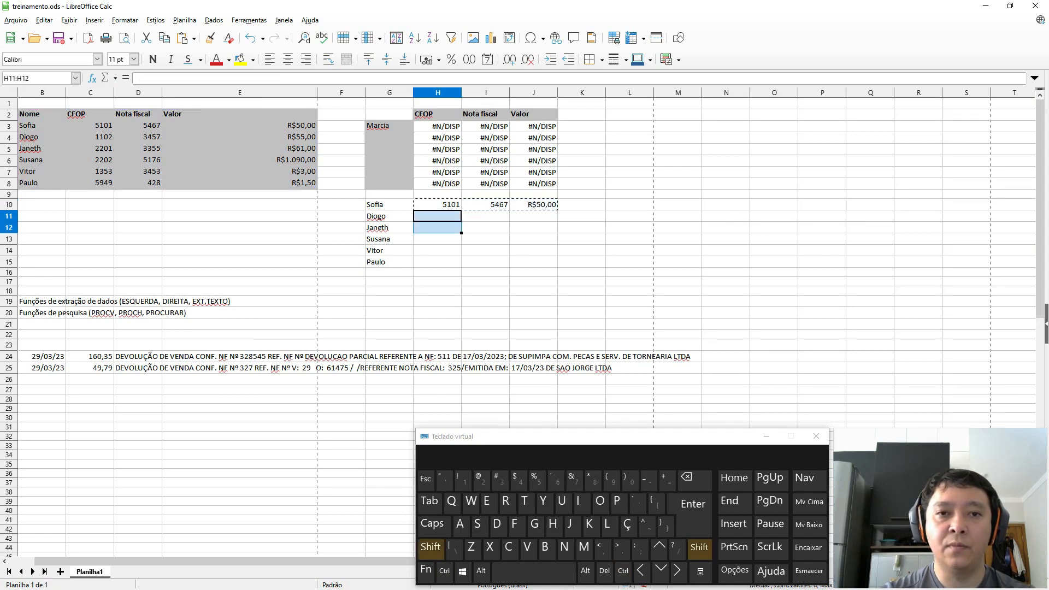
pyautogui.hotkey('shift', 'Down')
pyautogui.hotkey('shift', 'Up')
pyautogui.press('Return')
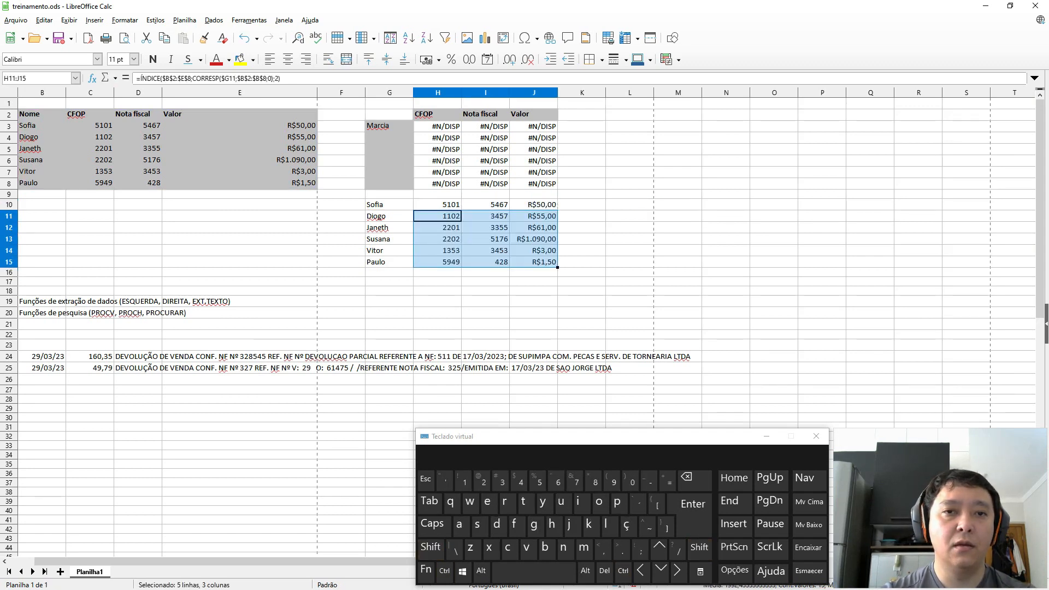
# Examine the copied CFOP formulas in H10:H15 alongside the names in column G.
pyautogui.press('Up')
pyautogui.press('Down')
pyautogui.press('Down')
pyautogui.press('Down')
pyautogui.press('Down')
pyautogui.press('Down')
pyautogui.press('Up')
pyautogui.press('Up')
pyautogui.press('Up')
pyautogui.press('Up')
pyautogui.press('Up')
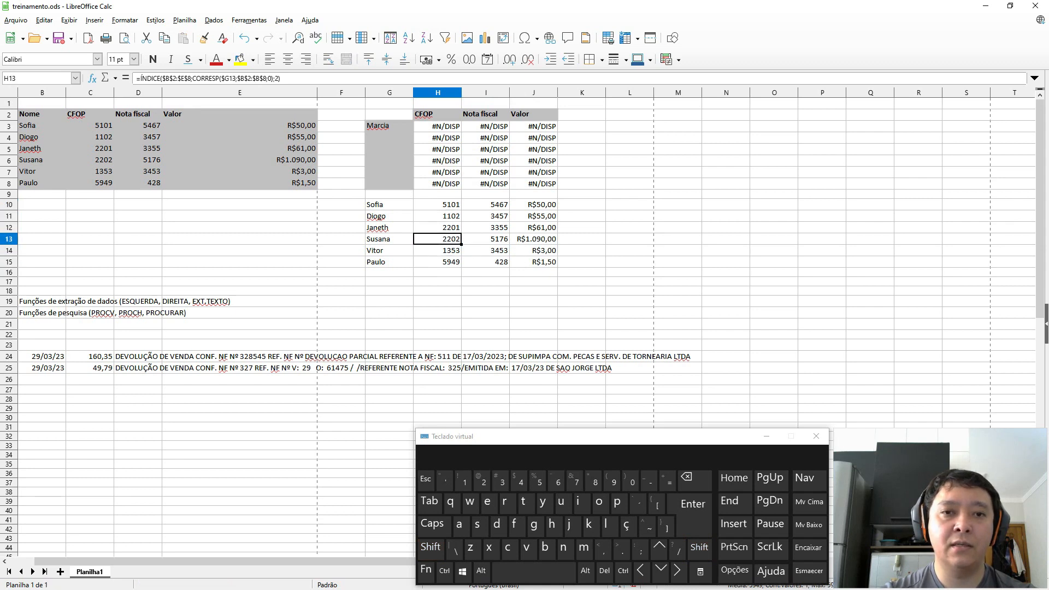
pyautogui.press('Left')
pyautogui.press('Left')
pyautogui.press('Right')
pyautogui.press('Right')
pyautogui.press('Down')
pyautogui.press('Left')
pyautogui.press('Down')
pyautogui.press('Down')
pyautogui.press('Down')
pyautogui.press('Down')
pyautogui.press('Right')
pyautogui.press('Up')
pyautogui.press('Up')
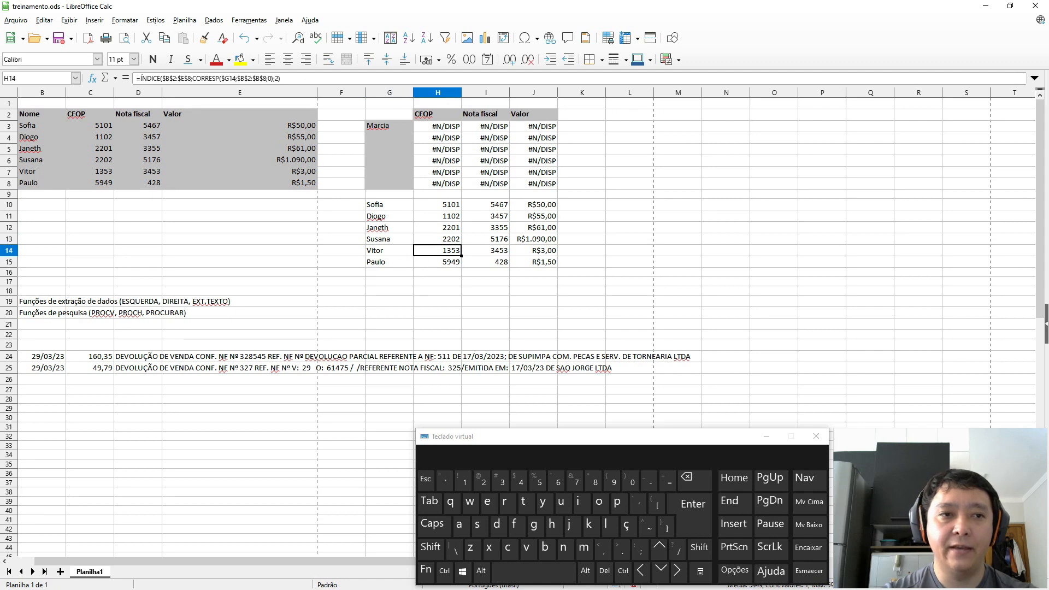
# Compare the lookup results with the records in the source table in columns B to E.
pyautogui.press('Left')
pyautogui.press('Left')
pyautogui.press('Left')
pyautogui.press('Left')
pyautogui.press('Left')
pyautogui.press('Left')
pyautogui.press('Up')
pyautogui.press('Up')
pyautogui.press('Up')
pyautogui.press('Up')
pyautogui.press('Up')
pyautogui.press('Up')
pyautogui.press('Up')
pyautogui.press('Right')
pyautogui.press('Down')
pyautogui.press('Up')
pyautogui.press('Up')
pyautogui.press('Up')
pyautogui.press('Right')
pyautogui.press('Right')
pyautogui.press('Right')
pyautogui.press('Right')
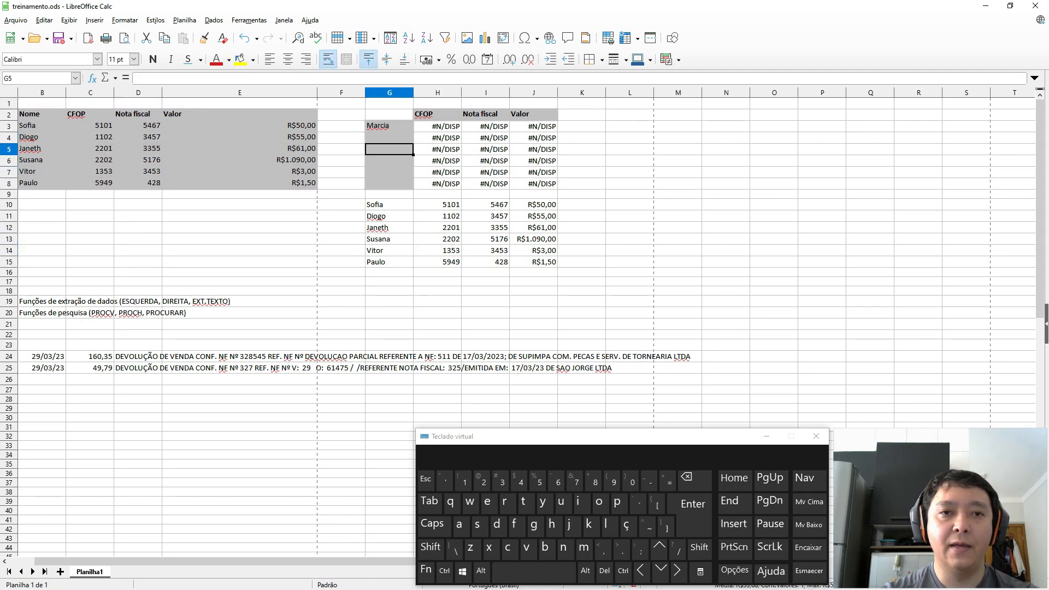
# Copy the names in G10:G15 and paste them directly below, starting at G16.
pyautogui.hotkey('ctrl', 'Down')
pyautogui.hotkey('ctrl', 'shift', 'Down')
pyautogui.hotkey('ctrl', 'c')
pyautogui.press('Down')
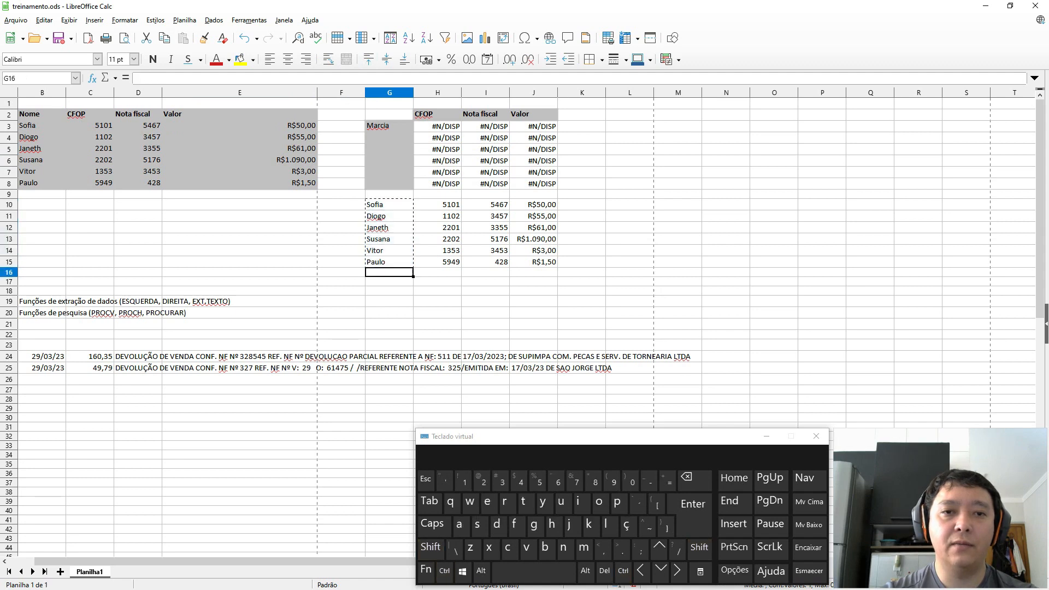
pyautogui.hotkey('ctrl', 'v')
pyautogui.press('Up')
pyautogui.press('Up')
pyautogui.press('Down')
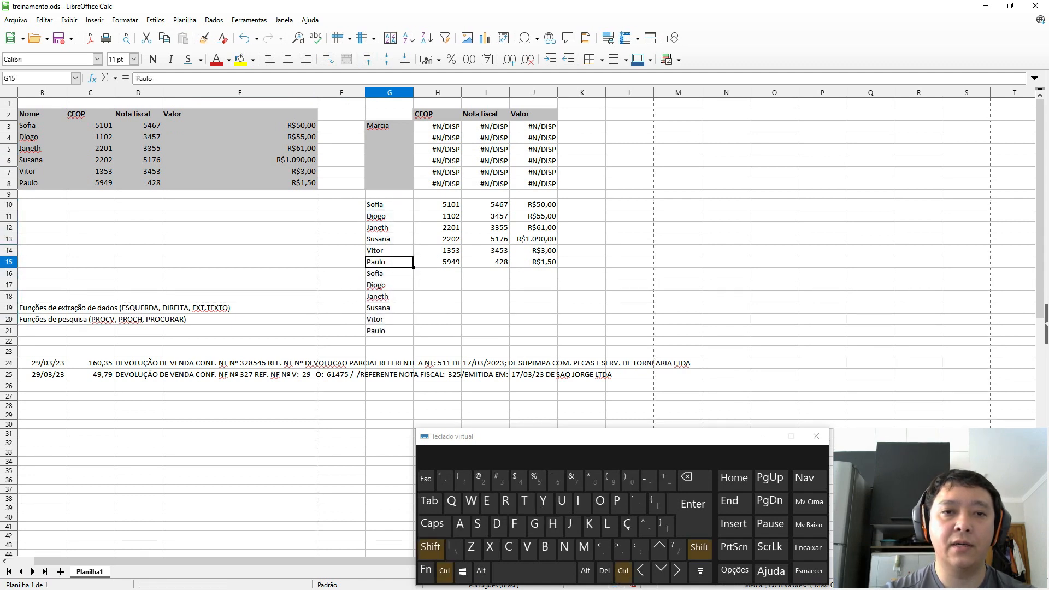
# Sort the range G10:J15 by column G in ascending order.
pyautogui.hotkey('ctrl', 'shift', 'Up')
pyautogui.hotkey('shift', 'Right')
pyautogui.hotkey('shift', 'Right')
pyautogui.hotkey('shift', 'Right')
pyautogui.press('alt')
pyautogui.press('Left')
pyautogui.press('Left')
pyautogui.press('Left')
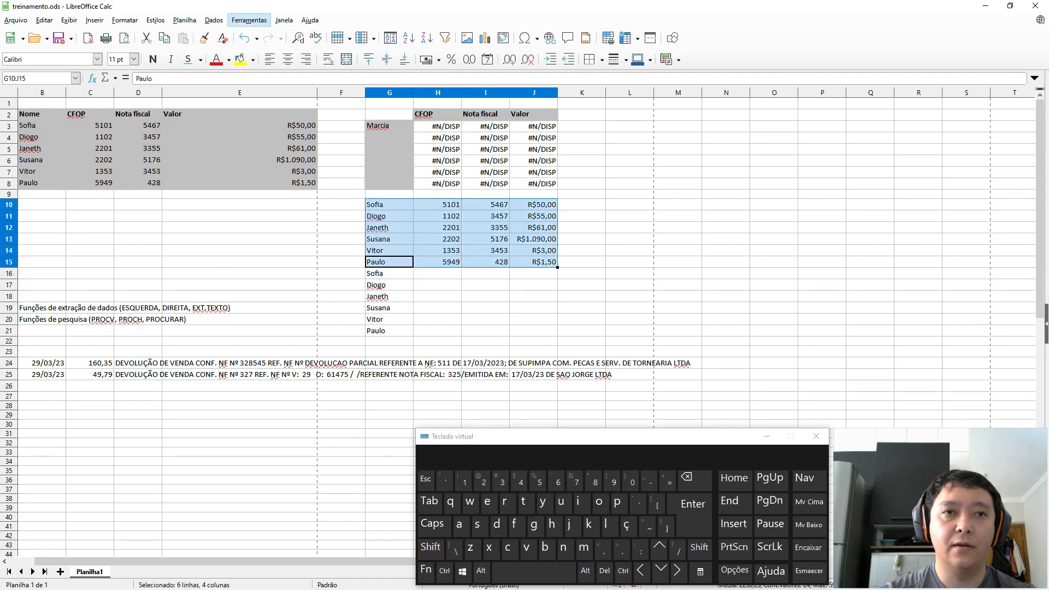
pyautogui.press('Down')
pyautogui.press('Left')
pyautogui.press('Return')
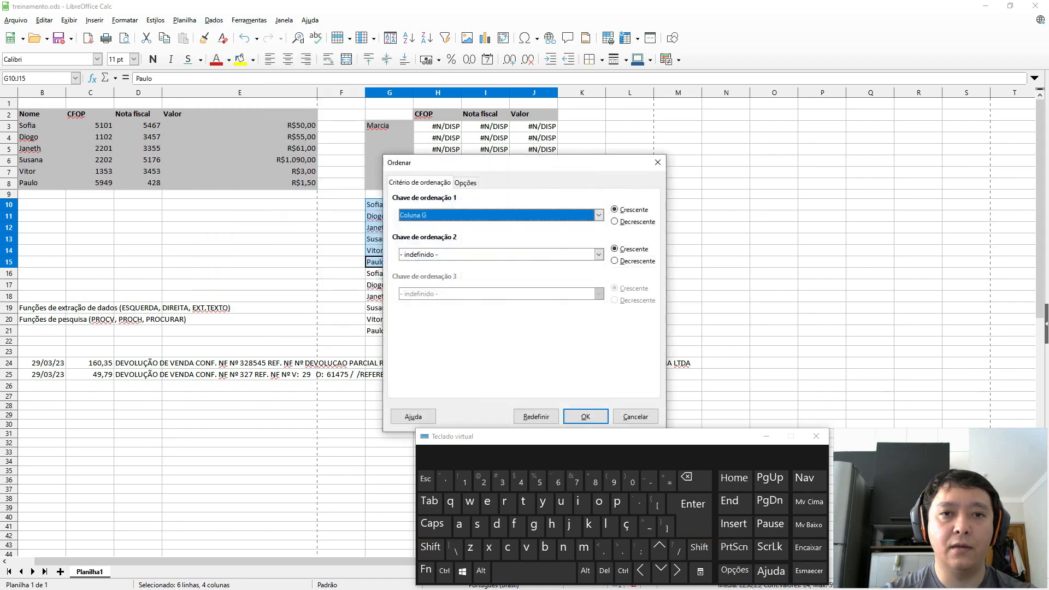
pyautogui.press('Return')
# Check the sorted names in G10:G15 against the values their lookup formulas return.
pyautogui.press('Up')
pyautogui.press('Up')
pyautogui.press('Up')
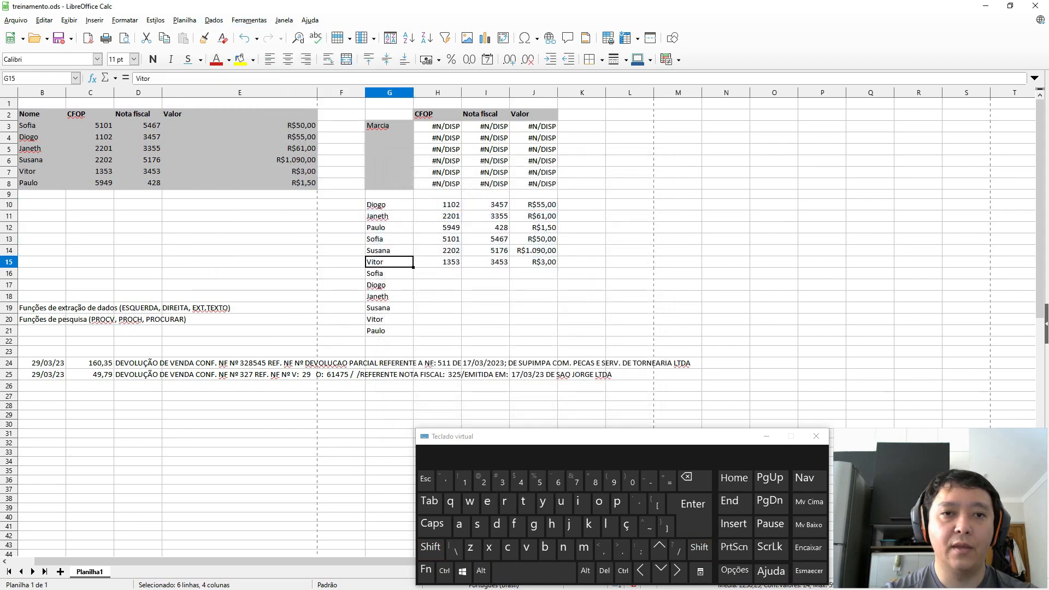
pyautogui.press('Up')
pyautogui.press('Up')
pyautogui.press('Right')
pyautogui.press('Down')
pyautogui.press('Left')
pyautogui.press('Down')
pyautogui.press('Down')
pyautogui.press('Down')
pyautogui.press('Down')
pyautogui.press('Right')
pyautogui.press('Up')
pyautogui.press('Up')
pyautogui.press('Down')
pyautogui.press('Down')
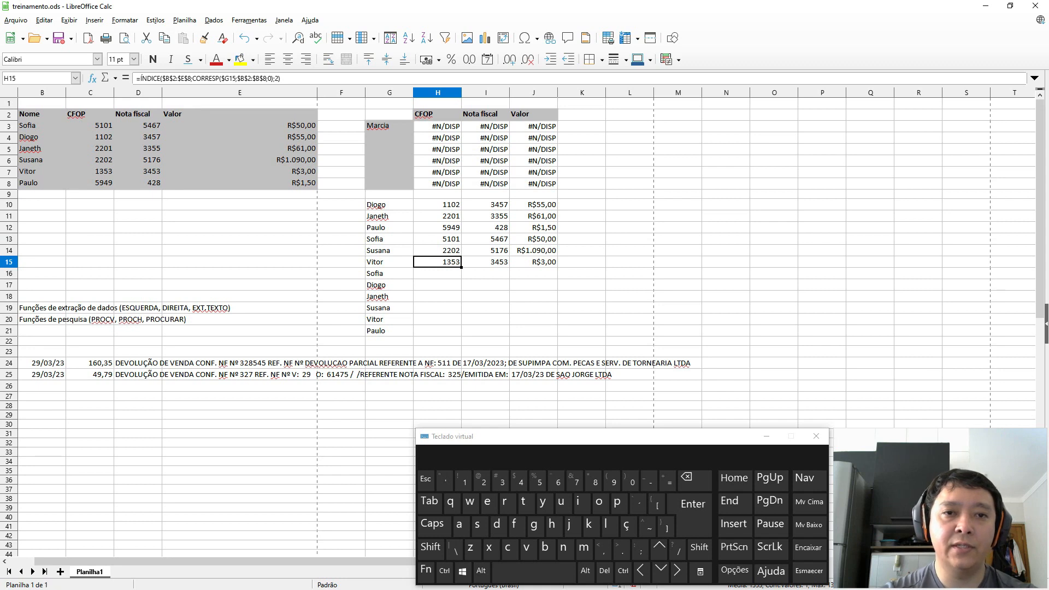
# Replace the name in G13 with the one used in G3, which is missing from the source table.
pyautogui.press('Left')
pyautogui.press('Up')
pyautogui.press('Up')
pyautogui.write('Mar')
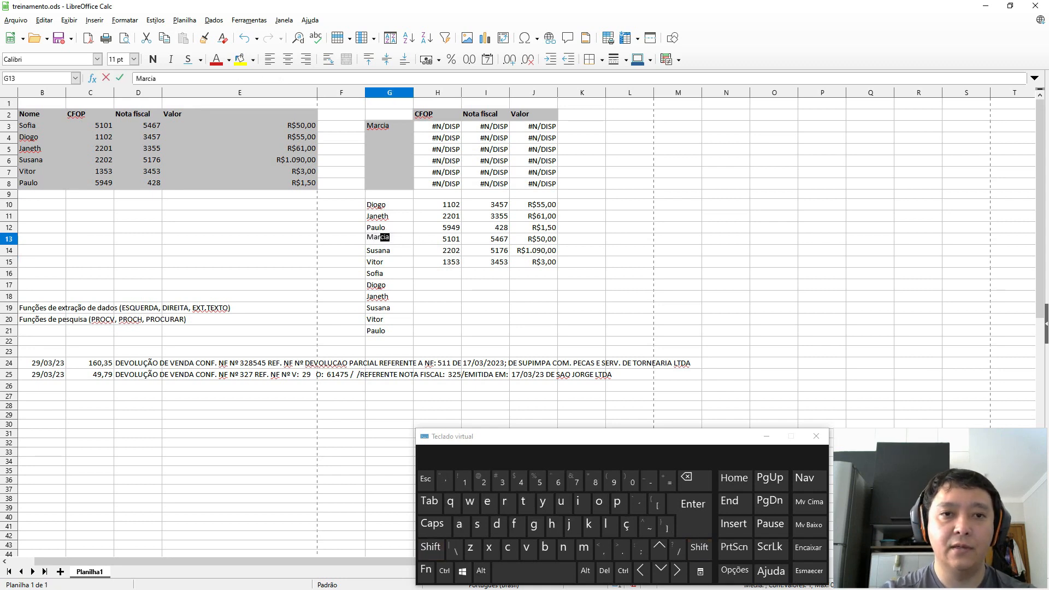
pyautogui.press('Return')
pyautogui.press('Up')
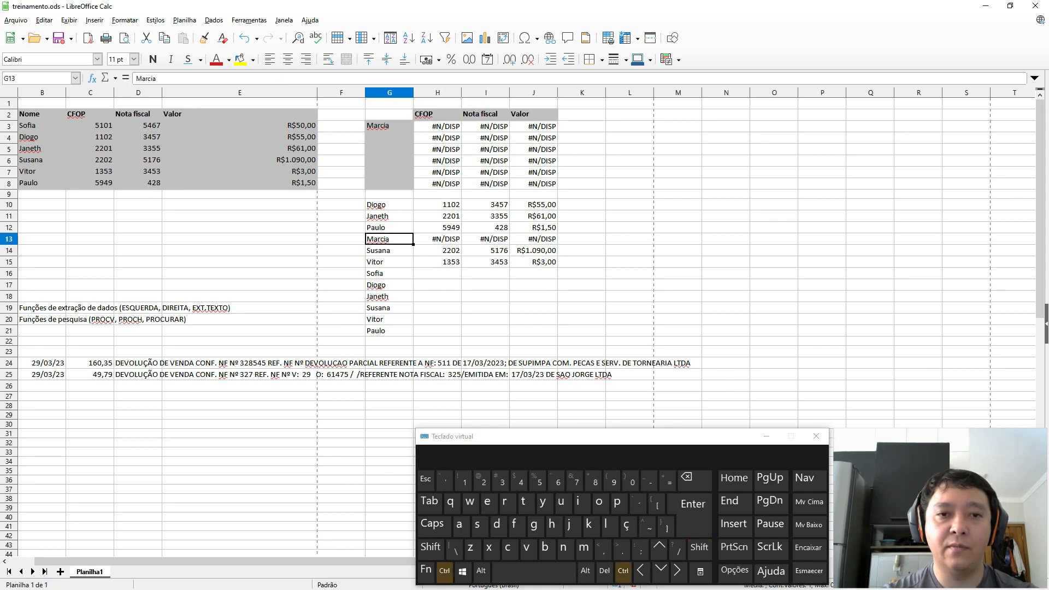
# Clear the names and lookup formulas in G10:J21 and move to cell E21.
pyautogui.hotkey('ctrl', 'Down')
pyautogui.hotkey('ctrl', 'shift', 'Up')
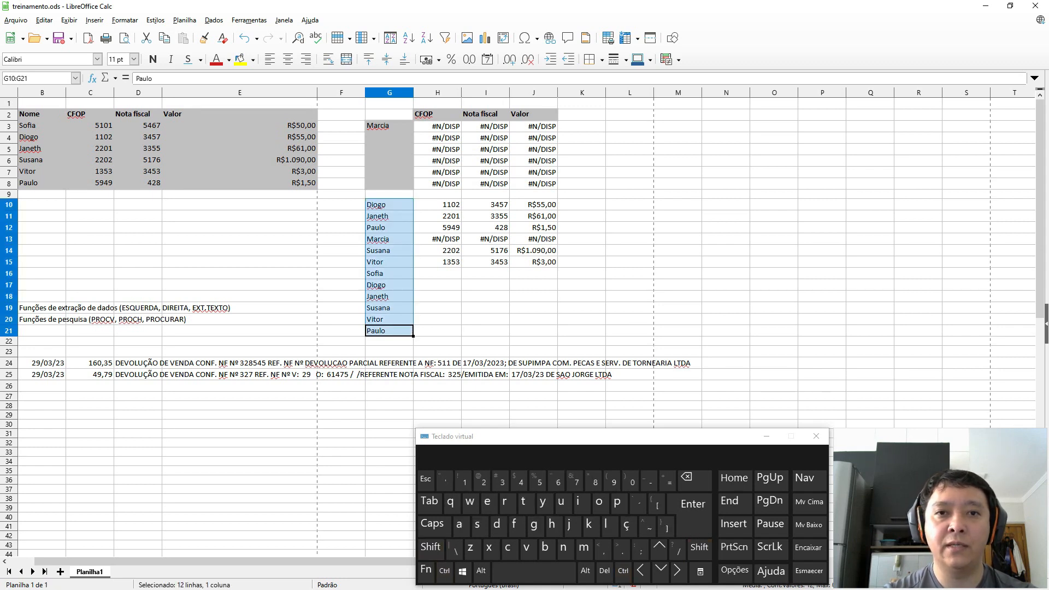
pyautogui.hotkey('shift', 'Right')
pyautogui.hotkey('shift', 'Right')
pyautogui.hotkey('shift', 'Right')
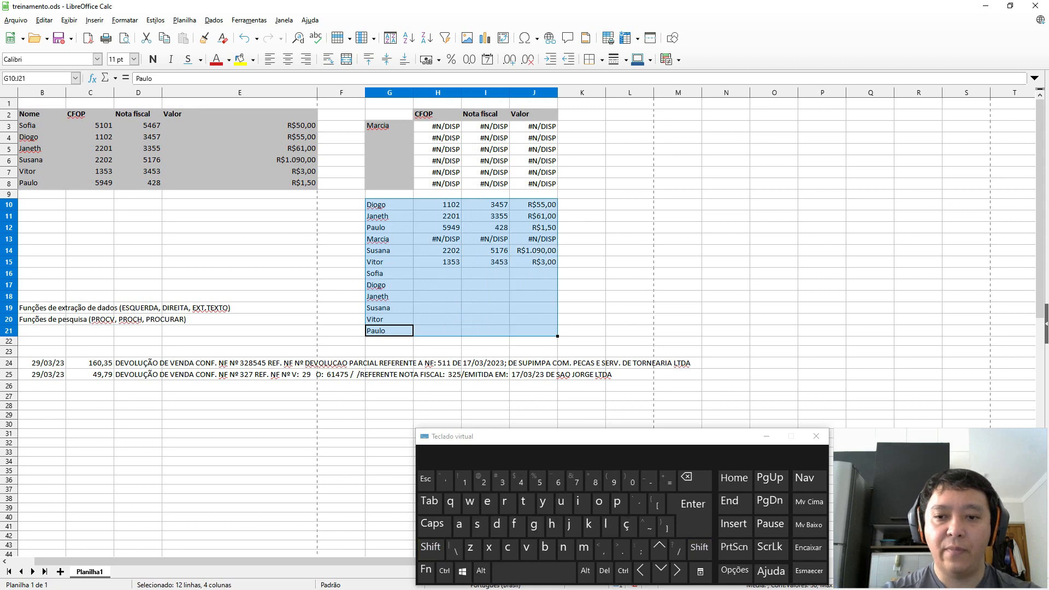
pyautogui.press('Delete')
pyautogui.press('Left')
pyautogui.press('Left')
pyautogui.press('Left')
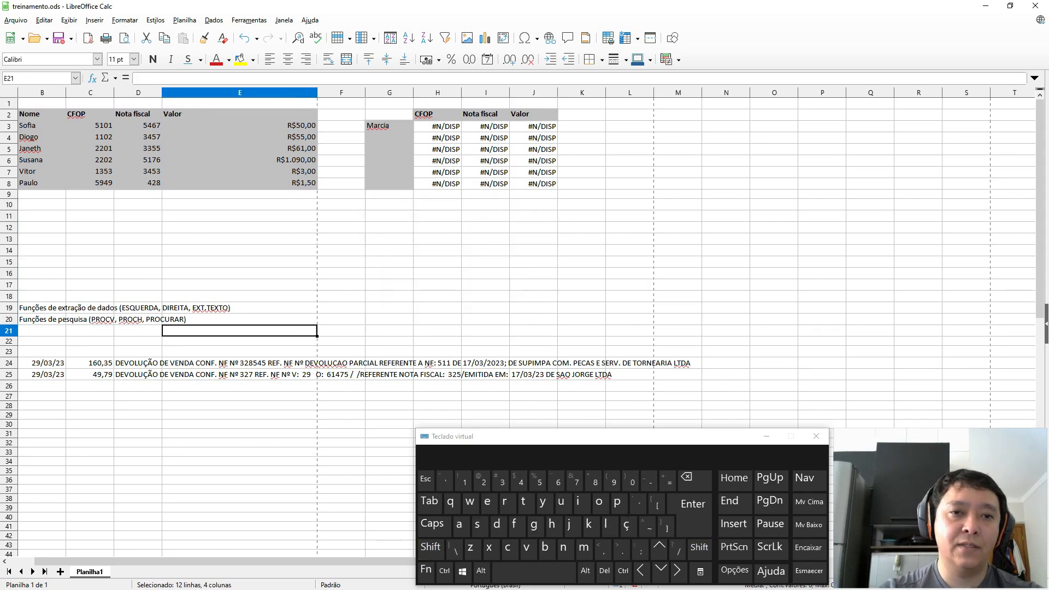
pyautogui.press('Left')
pyautogui.press('Left')
pyautogui.press('Up')
pyautogui.press('Up')
pyautogui.press('Up')
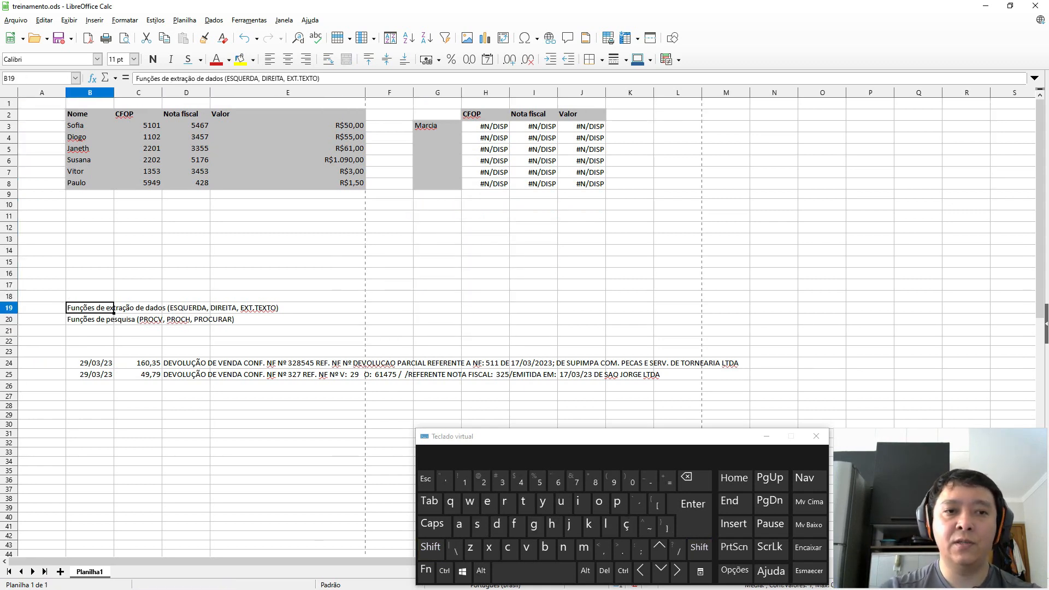
pyautogui.press('Up')
pyautogui.press('Up')
pyautogui.press('Up')
pyautogui.press('Up')
pyautogui.press('Up')
pyautogui.press('Up')
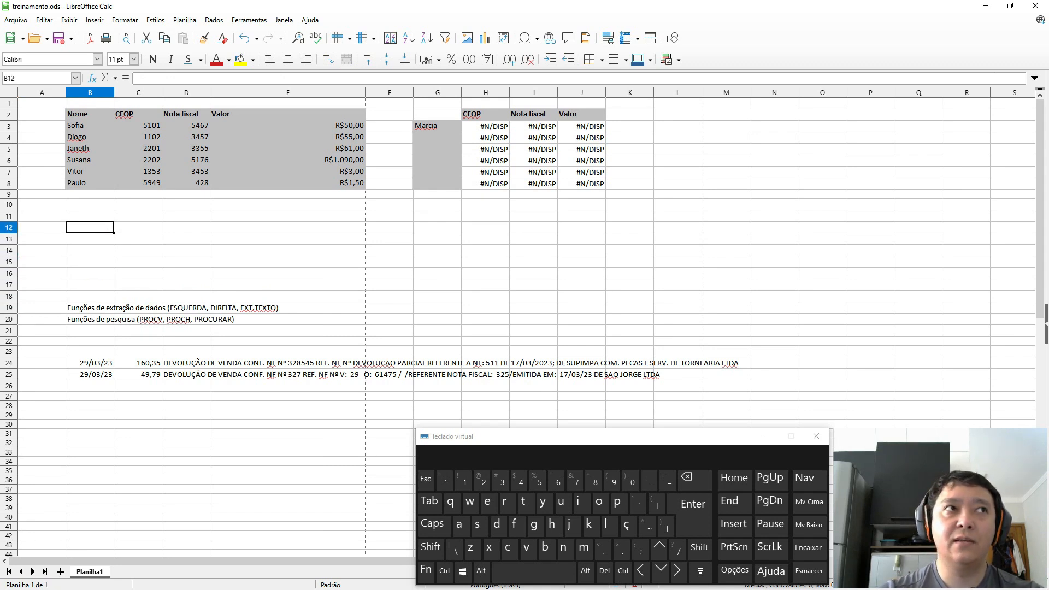
# Review the CFOP, Nota fiscal and Valor cells in row 7 of the source table.
pyautogui.press('Right')
pyautogui.press('Right')
pyautogui.press('Left')
pyautogui.press('Up')
pyautogui.press('Up')
pyautogui.press('Up')
pyautogui.press('Up')
pyautogui.press('Left')
pyautogui.press('Up')
pyautogui.press('Right')
pyautogui.press('Right')
pyautogui.press('Right')
pyautogui.press('Right')
pyautogui.press('Left')
pyautogui.press('Left')
pyautogui.press('Left')
pyautogui.press('Right')
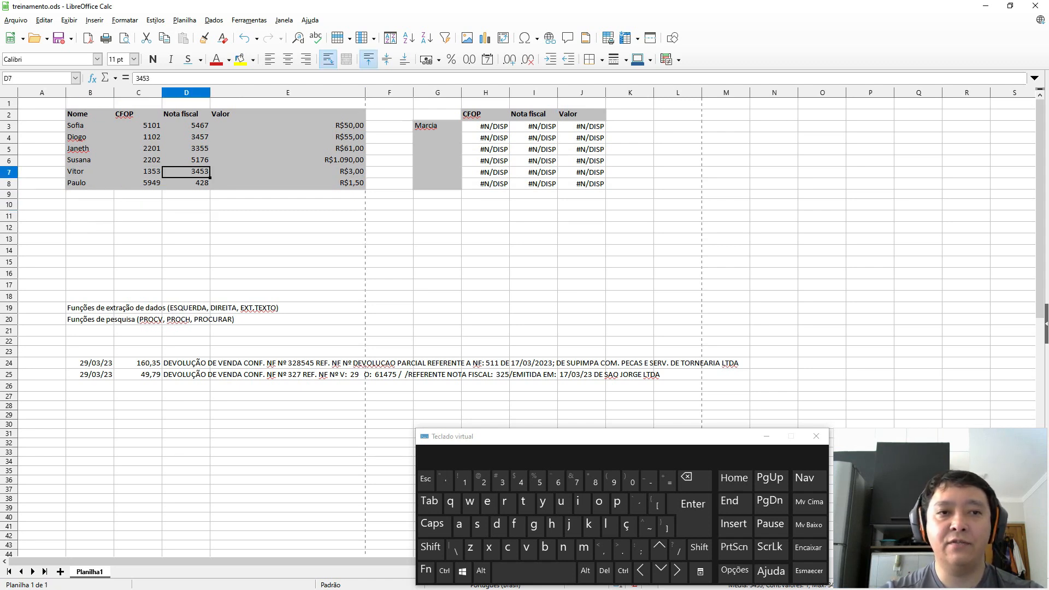
pyautogui.press('Left')
pyautogui.press('Right')
pyautogui.press('Right')
pyautogui.press('Left')
pyautogui.press('Left')
pyautogui.press('Right')
pyautogui.press('Right')
pyautogui.press('Right')
pyautogui.press('Left')
pyautogui.press('Left')
pyautogui.press('Left')
pyautogui.press('Right')
pyautogui.press('Right')
pyautogui.press('Left')
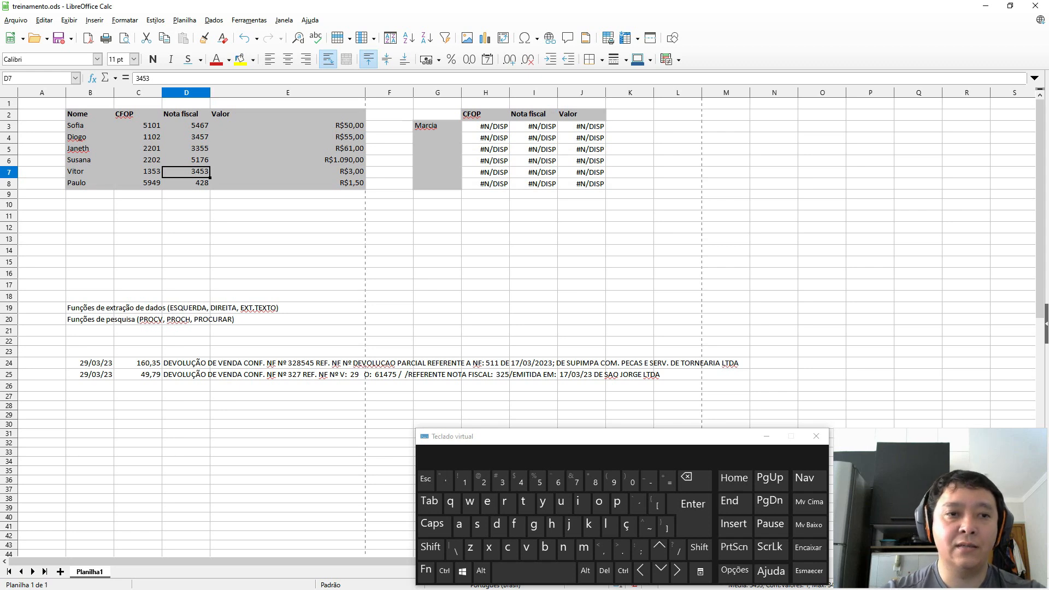
# Select the PROCV lookup formulas in the range H3:J8.
pyautogui.press('Left')
pyautogui.press('Left')
pyautogui.press('Down')
pyautogui.press('Down')
pyautogui.press('Down')
pyautogui.press('Down')
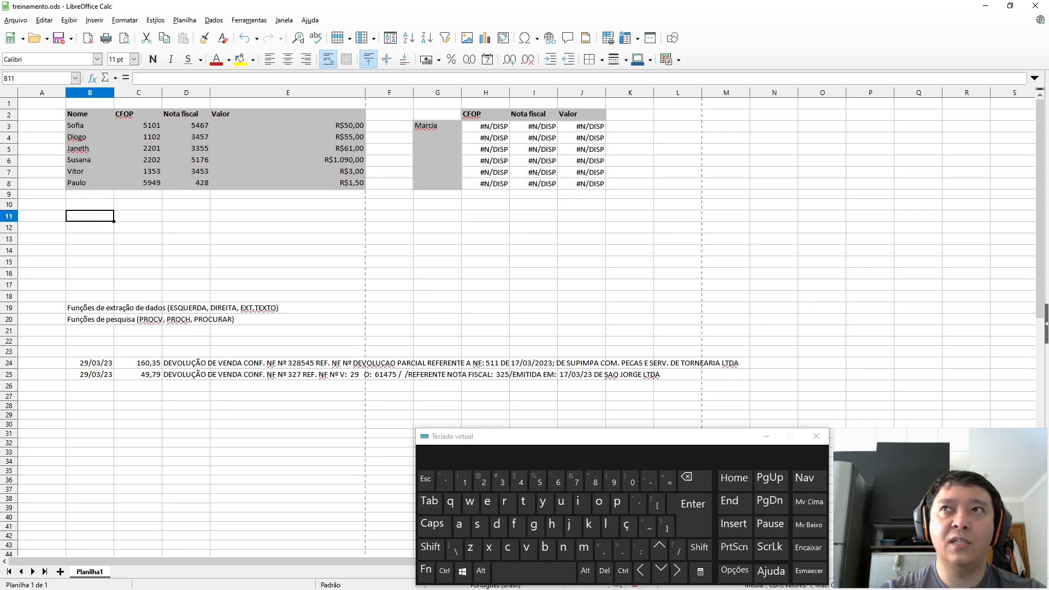
pyautogui.press('Right')
pyautogui.press('Right')
pyautogui.press('Right')
pyautogui.press('Right')
pyautogui.press('Right')
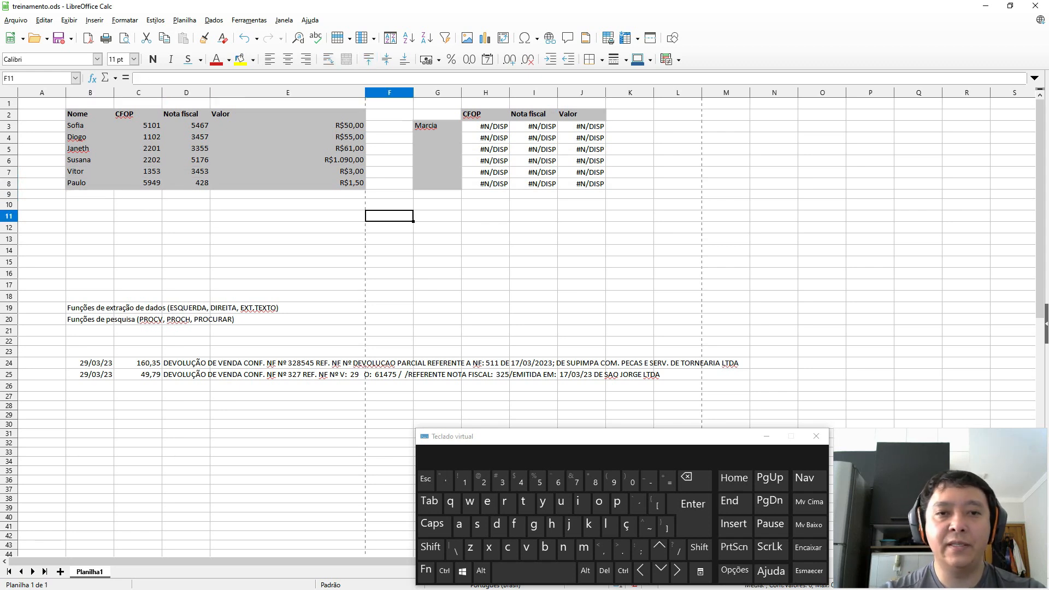
pyautogui.press('Up')
pyautogui.press('Up')
pyautogui.press('Up')
pyautogui.press('Up')
pyautogui.press('Up')
pyautogui.press('Up')
pyautogui.press('Up')
pyautogui.press('Up')
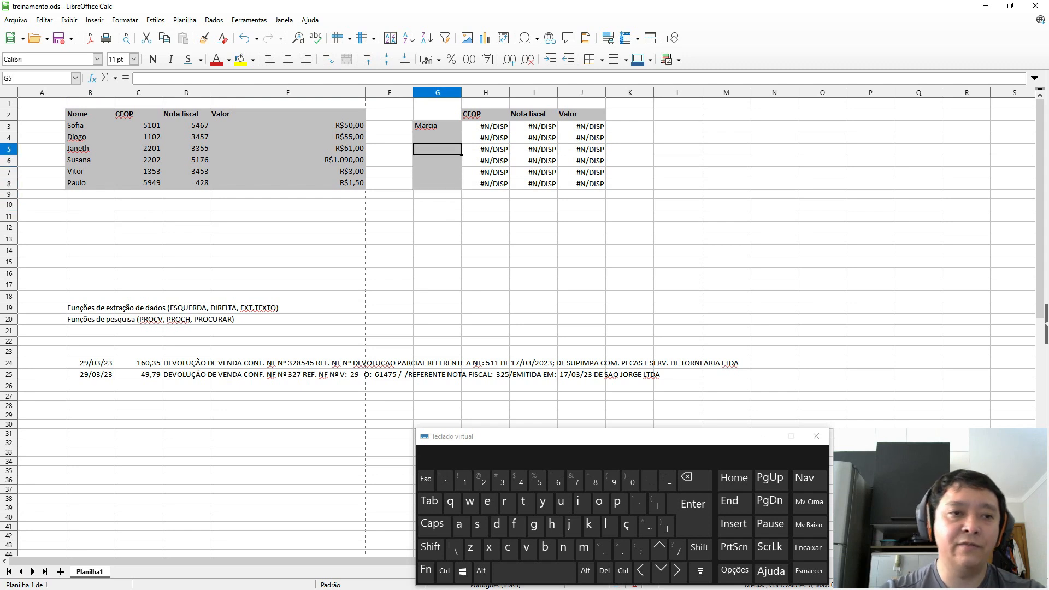
pyautogui.press('Right')
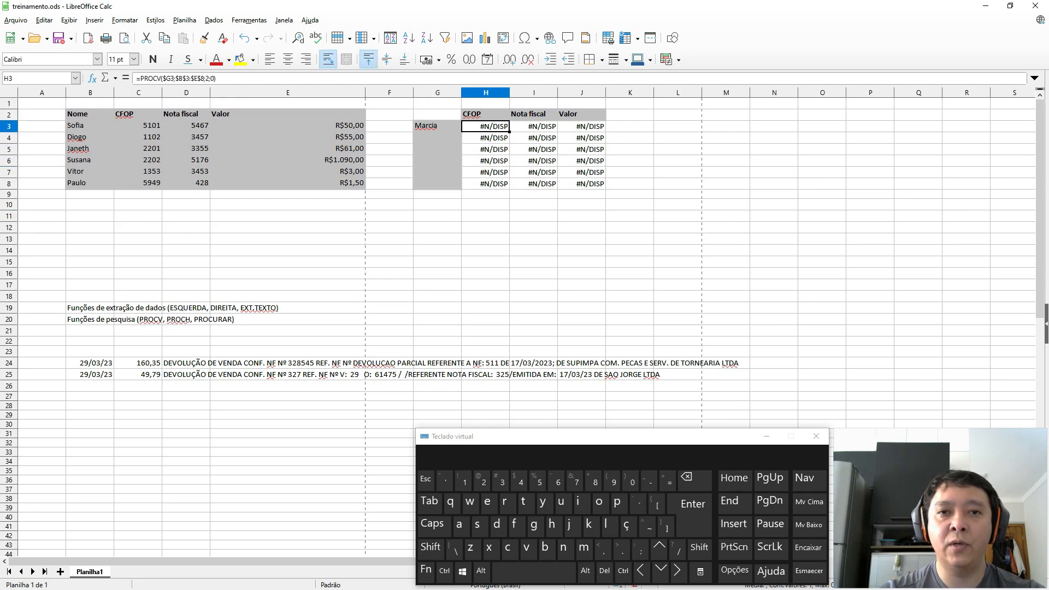
pyautogui.hotkey('ctrl', 'shift', 'Right')
pyautogui.hotkey('ctrl', 'shift', 'Down')
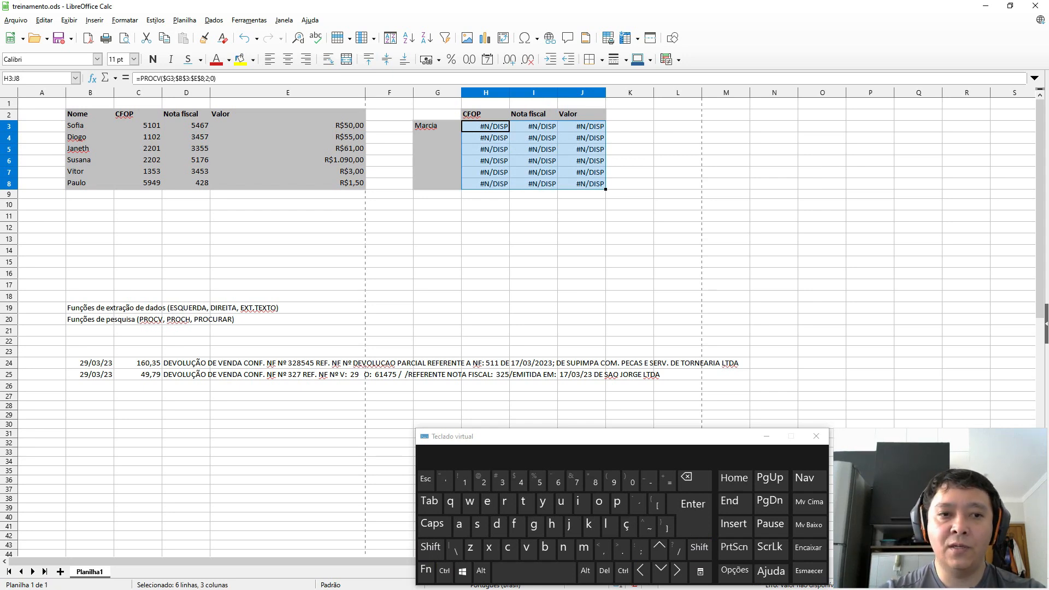
# Switch to the CONFRONTAÇÃO ENTRADAS.ods spreadsheet and view the PROCURAR formula in L177.
pyautogui.hotkey('alt', 'Tab')
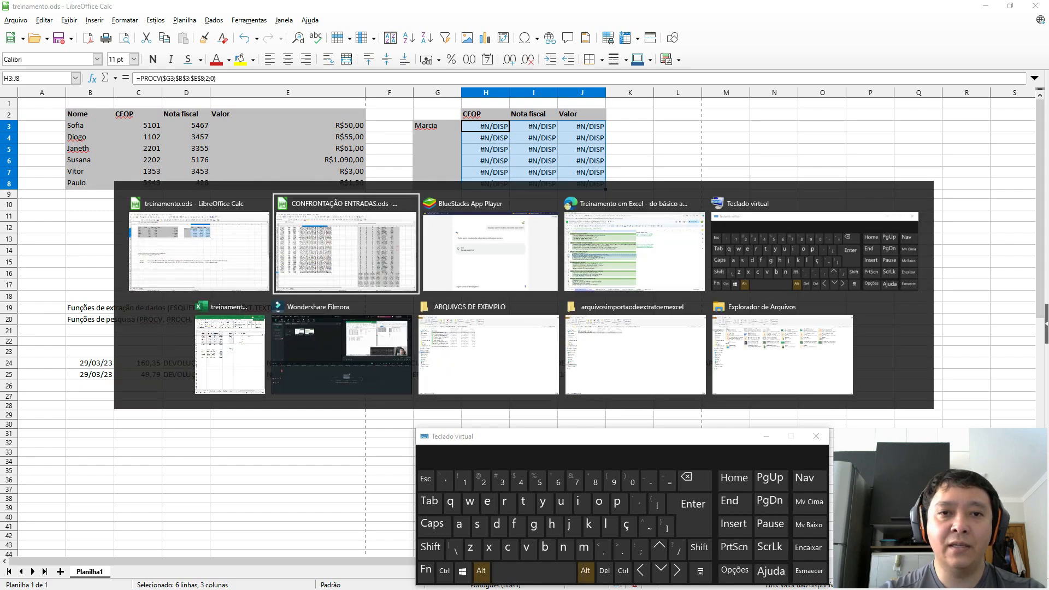
pyautogui.press('Right')
pyautogui.press('Right')
pyautogui.press('Right')
pyautogui.press('Right')
pyautogui.press('Right')
pyautogui.press('Right')
pyautogui.press('Right')
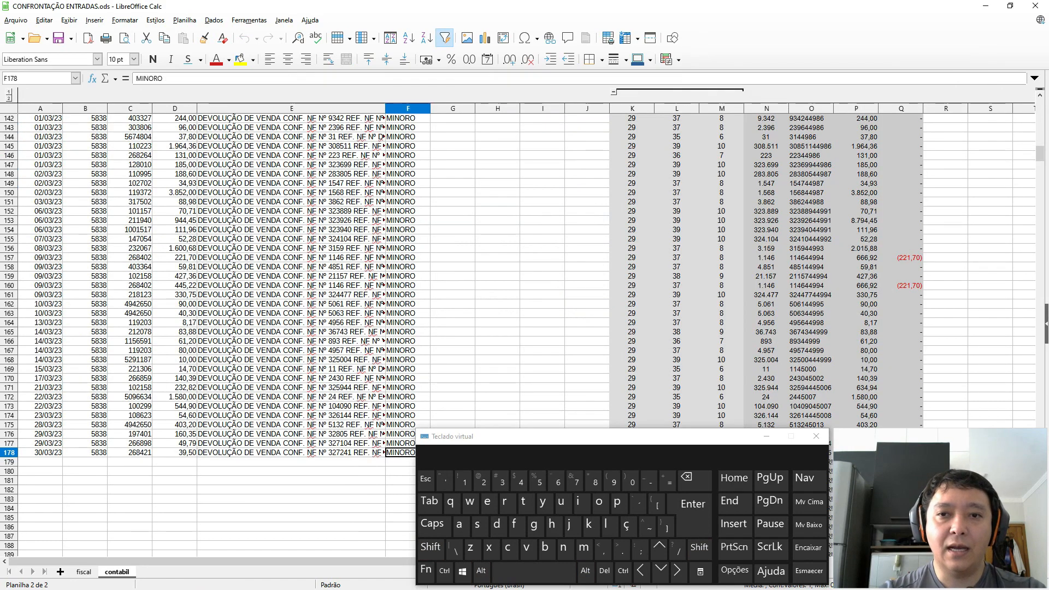
pyautogui.press('Up')
# Switch to the File Explorer window showing the ARQUIVOS DE EXEMPLO folder.
pyautogui.hotkey('alt', 'Tab')
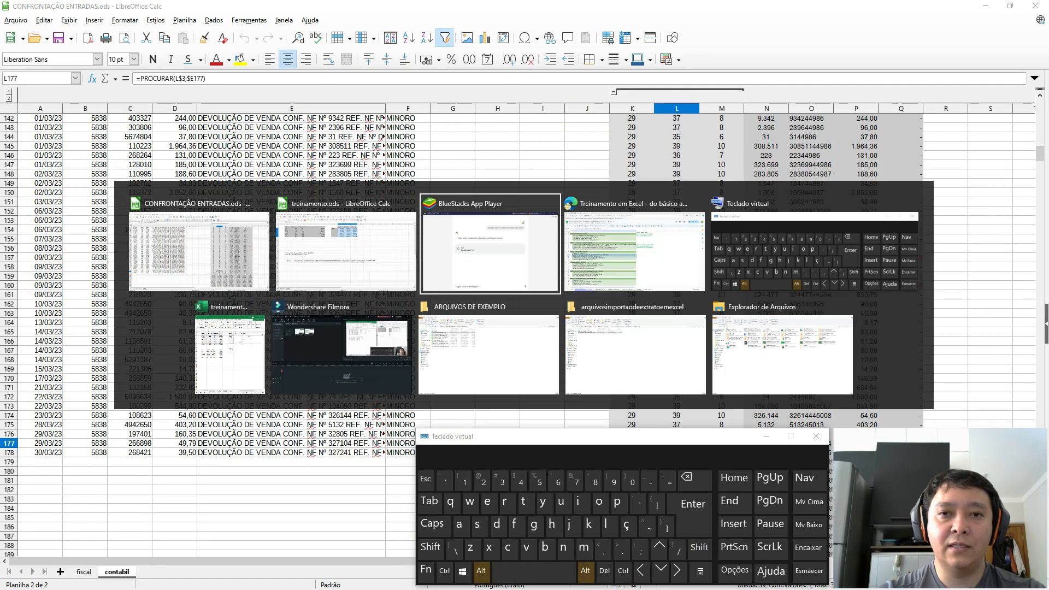
pyautogui.press('Tab')
pyautogui.press('Tab')
pyautogui.press('Tab')
pyautogui.press('Tab')
pyautogui.press('Tab')
pyautogui.press('Tab')
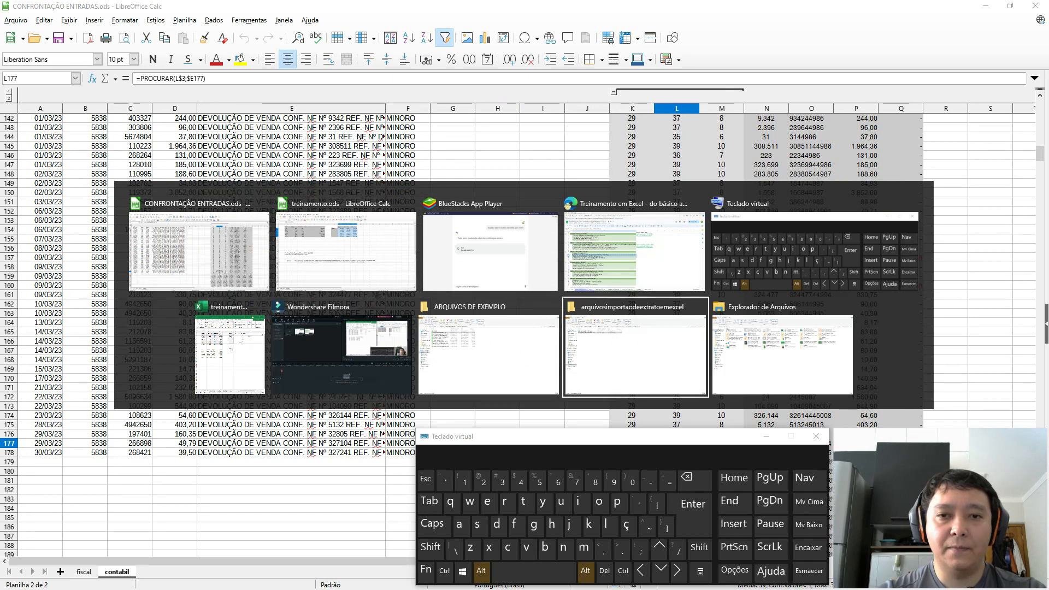
# Look through the example spreadsheets and open V.nova (com macro)-FOLHA-102023.ods.
pyautogui.press('Down')
pyautogui.press('Down')
pyautogui.press('Down')
pyautogui.press('Down')
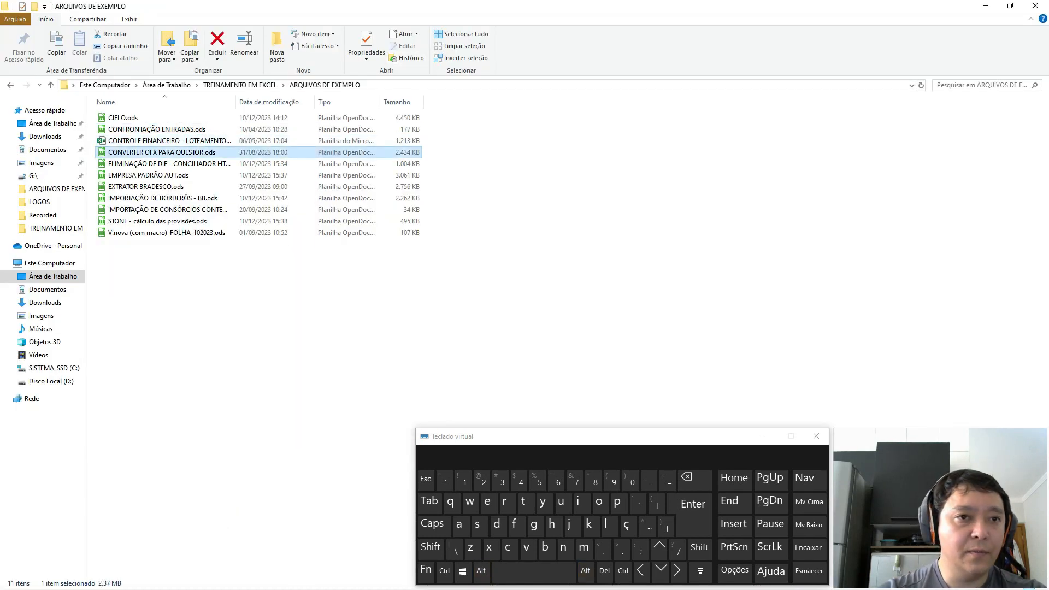
pyautogui.press('Down')
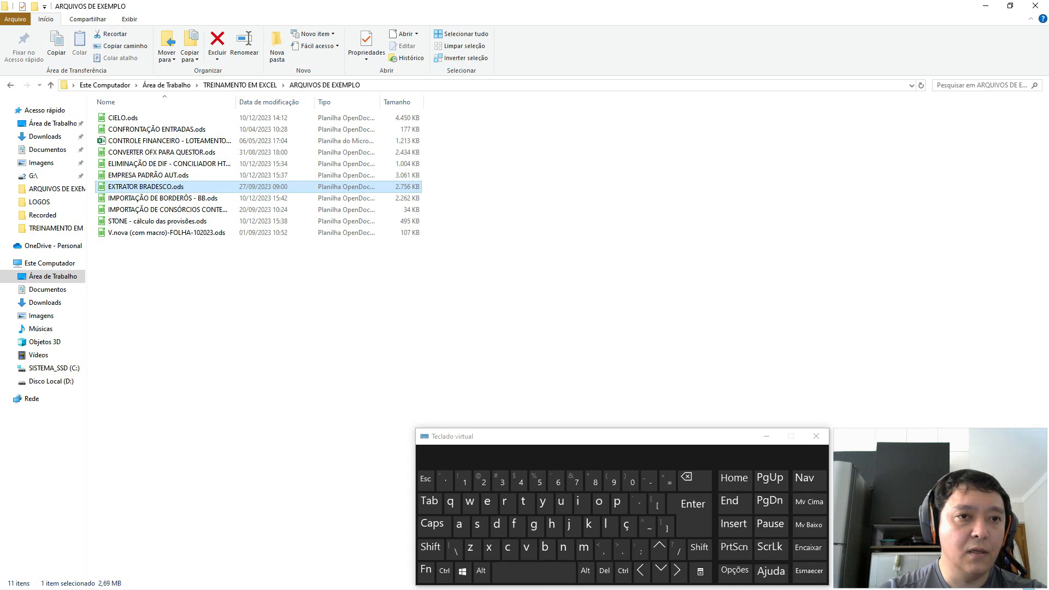
pyautogui.press('Down')
pyautogui.press('Up')
pyautogui.press('Down')
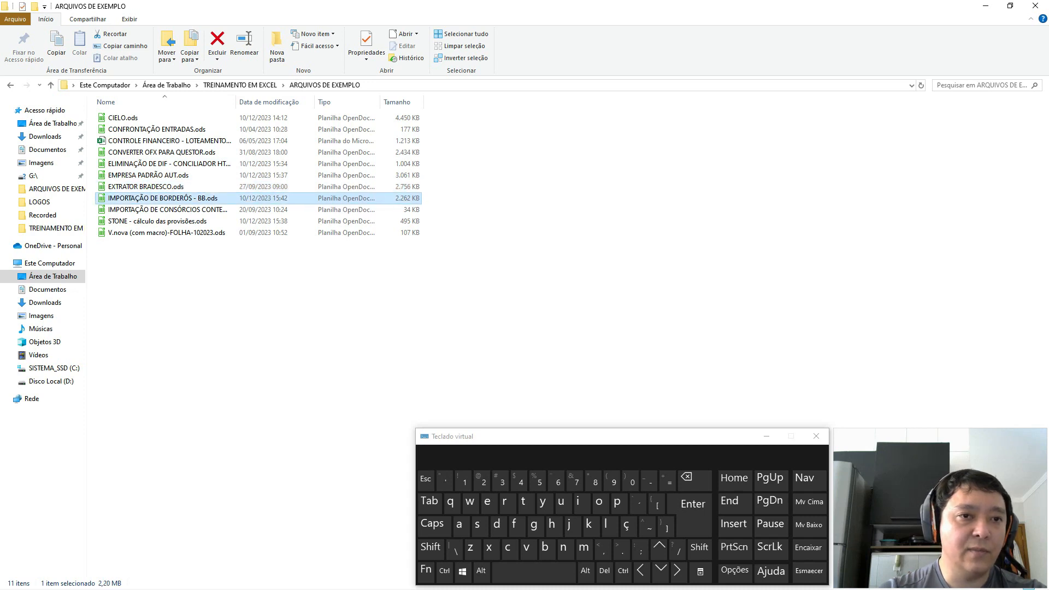
pyautogui.press('Down')
pyautogui.press('Down')
pyautogui.press('Up')
pyautogui.press('Down')
pyautogui.press('Down')
pyautogui.press('Up')
pyautogui.press('Up')
pyautogui.press('Down')
pyautogui.press('Down')
pyautogui.press('Up')
pyautogui.press('Down')
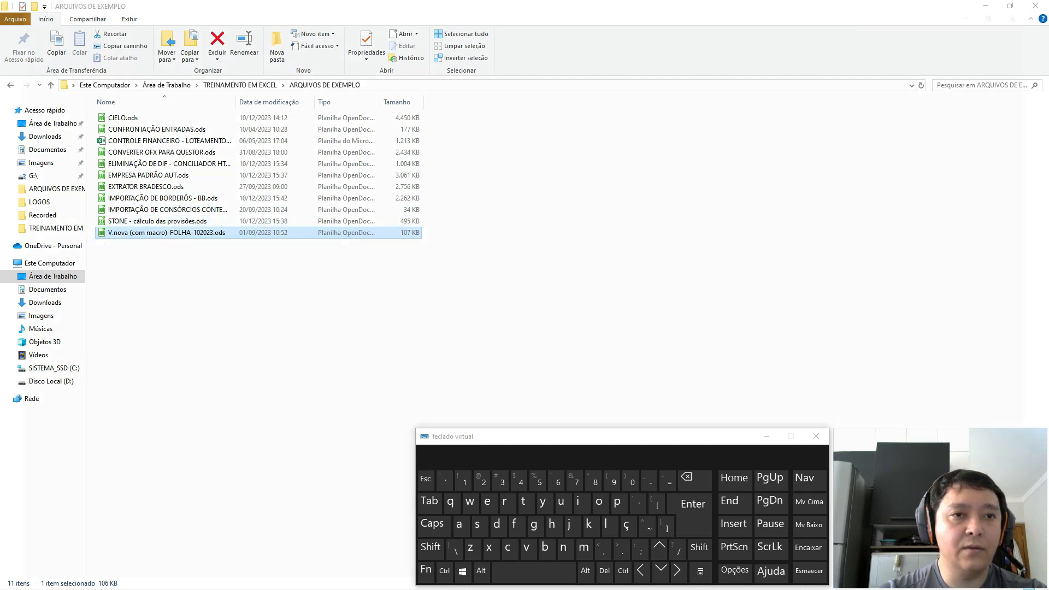
pyautogui.press('Return')
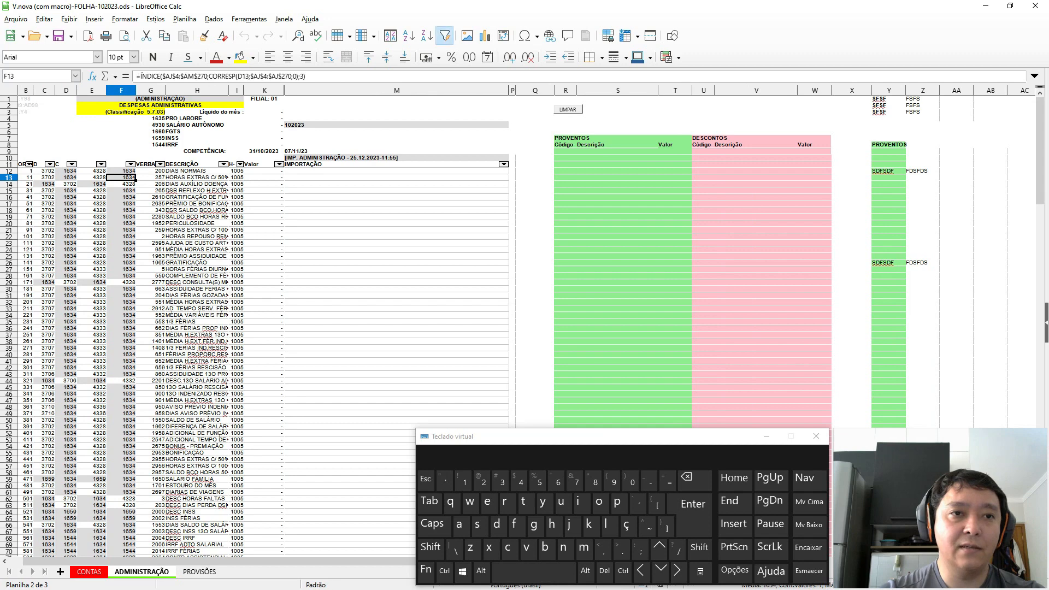
# Examine the account columns around row 13 of the ADMINISTRAÇÃO sheet, including the ÍNDICE with CORRESP formulas in E13 and F13.
pyautogui.press('Left')
pyautogui.press('Right')
pyautogui.press('Left')
pyautogui.press('Right')
pyautogui.press('Left')
pyautogui.press('Left')
pyautogui.press('Left')
pyautogui.press('Right')
pyautogui.press('Left')
pyautogui.press('Right')
pyautogui.press('Left')
pyautogui.press('Right')
pyautogui.press('Left')
pyautogui.press('Right')
pyautogui.press('Left')
pyautogui.press('Right')
pyautogui.press('Right')
pyautogui.press('Right')
pyautogui.press('Up')
pyautogui.press('Up')
pyautogui.press('Down')
pyautogui.press('Left')
pyautogui.press('Down')
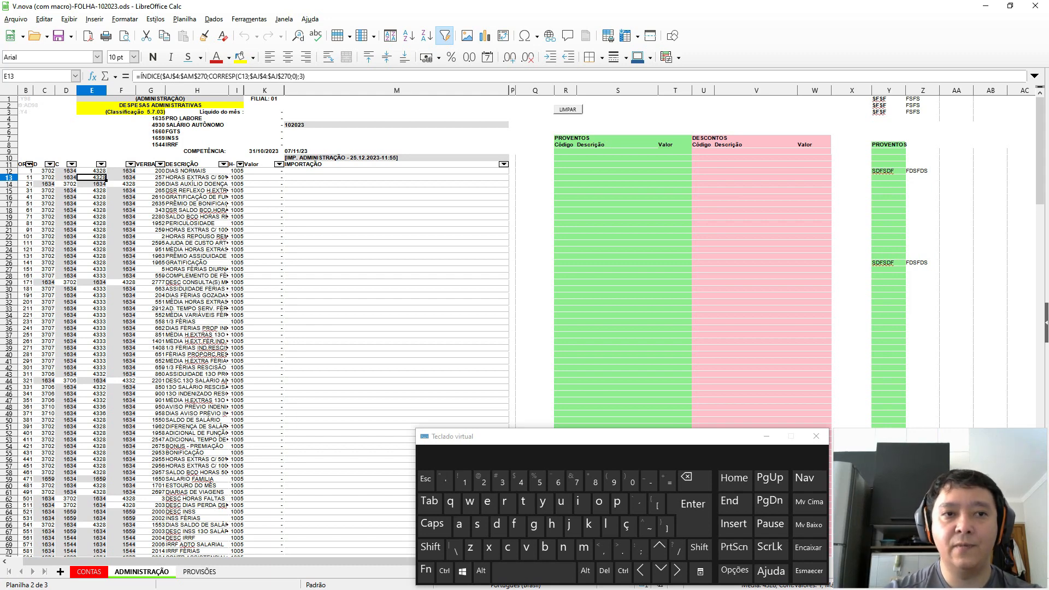
# Set the expense category in E2 to CUSTOS DIRETOS DA PRESTAÇÃO DE SERVIÇOS.
pyautogui.press('Right')
pyautogui.press('Up')
pyautogui.press('Up')
pyautogui.press('Up')
pyautogui.press('Up')
pyautogui.press('Up')
pyautogui.press('Up')
pyautogui.press('Up')
pyautogui.press('Up')
pyautogui.press('Up')
pyautogui.press('Up')
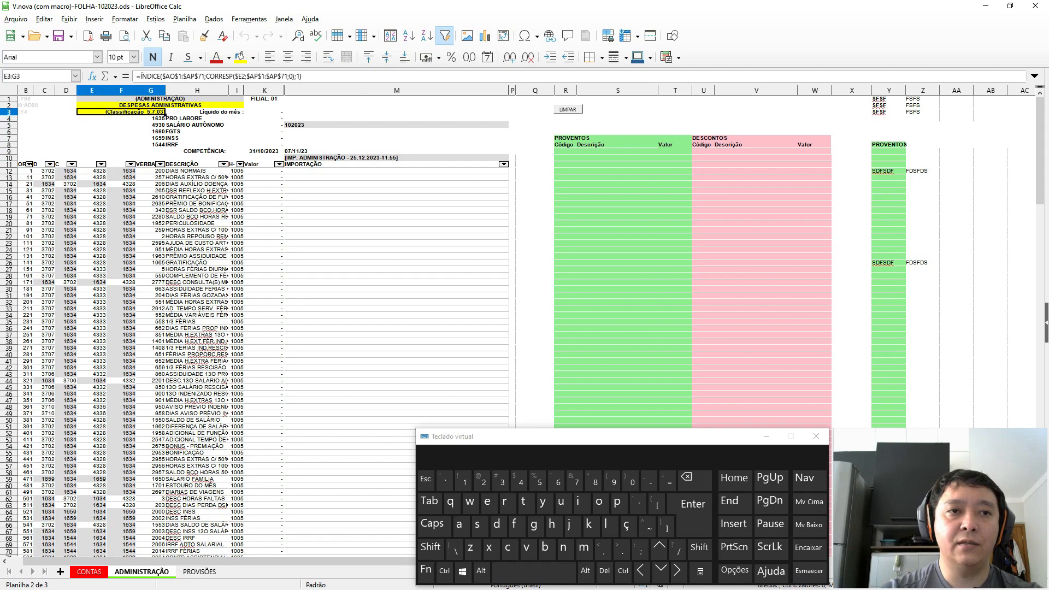
pyautogui.press('alt')
pyautogui.press('Up')
pyautogui.hotkey('alt', 'Down')
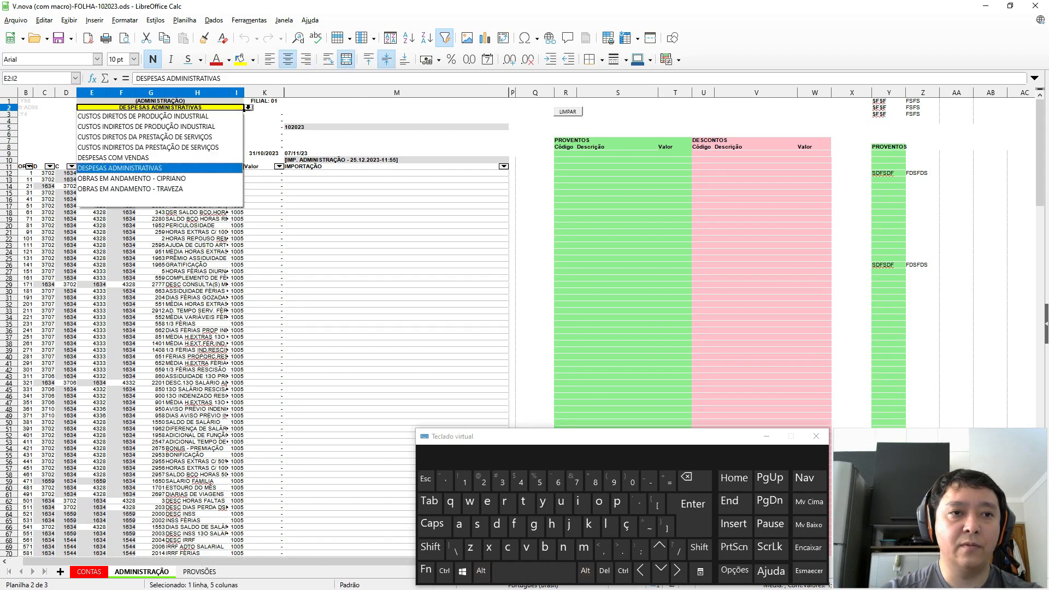
pyautogui.press('Up')
pyautogui.press('Up')
pyautogui.press('Up')
pyautogui.press('Return')
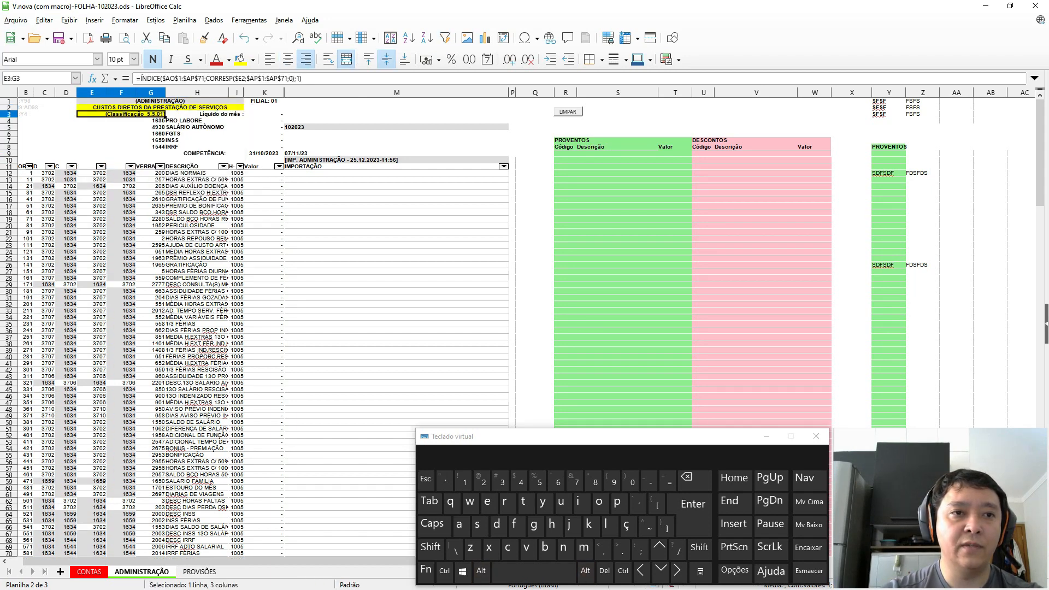
# Change the expense category in E2 to CUSTOS INDIRETOS DE PRODUÇÃO INDUSTRIAL.
pyautogui.hotkey('alt', 'Down')
pyautogui.press('Up')
pyautogui.press('Up')
pyautogui.press('Return')
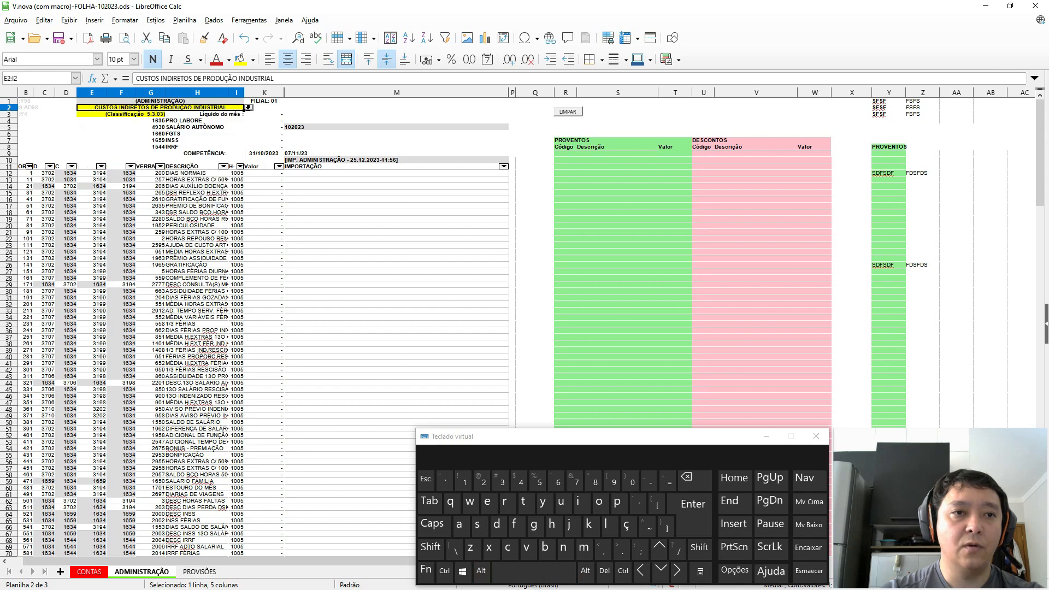
# Check the ÍNDICE with CORRESP formula and its account code in E12.
pyautogui.press('Down')
pyautogui.press('Down')
pyautogui.press('Down')
pyautogui.press('Down')
pyautogui.press('Down')
pyautogui.press('Down')
pyautogui.press('Down')
pyautogui.press('Down')
pyautogui.press('Down')
pyautogui.press('Down')
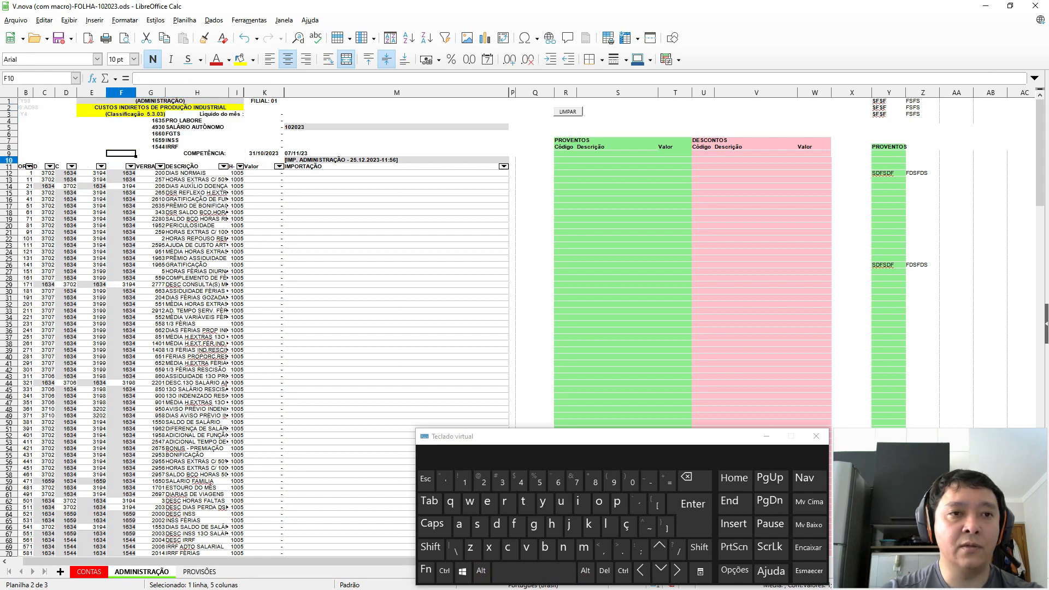
pyautogui.press('Left')
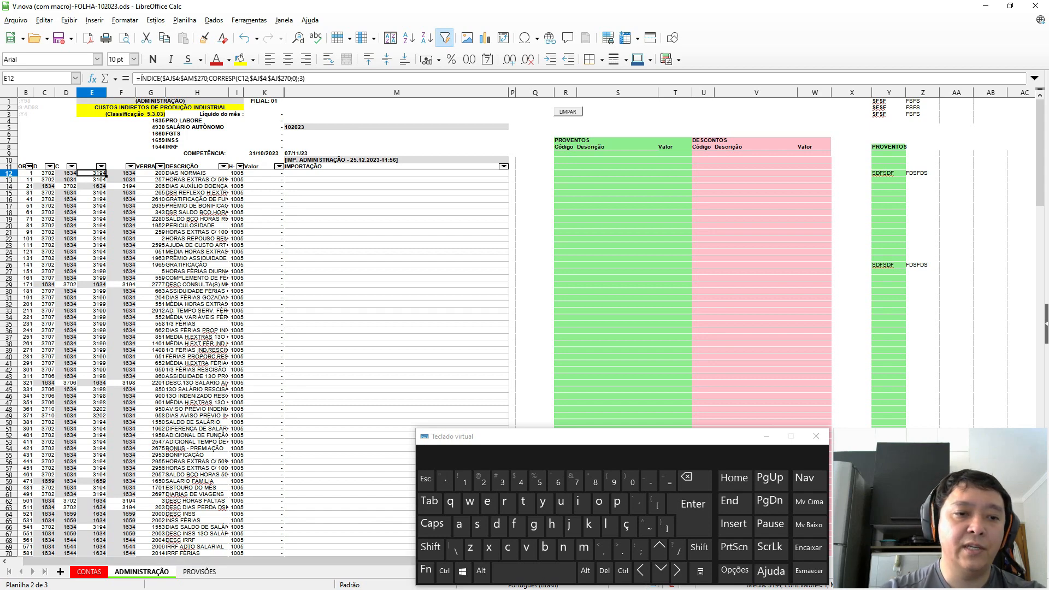
# Examine the CONTAS sheet's account codes for Salários e Ordenados in row 5 under the different cost categories.
pyautogui.hotkey('ctrl', 'pageup')
pyautogui.press('Left')
pyautogui.press('Left')
pyautogui.press('Left')
pyautogui.press('Left')
pyautogui.press('Left')
pyautogui.press('Left')
pyautogui.press('Left')
pyautogui.press('Left')
pyautogui.press('Left')
pyautogui.press('Left')
pyautogui.press('Left')
pyautogui.press('Left')
pyautogui.press('Left')
pyautogui.press('Left')
pyautogui.press('Left')
pyautogui.press('Left')
pyautogui.press('Left')
pyautogui.press('Left')
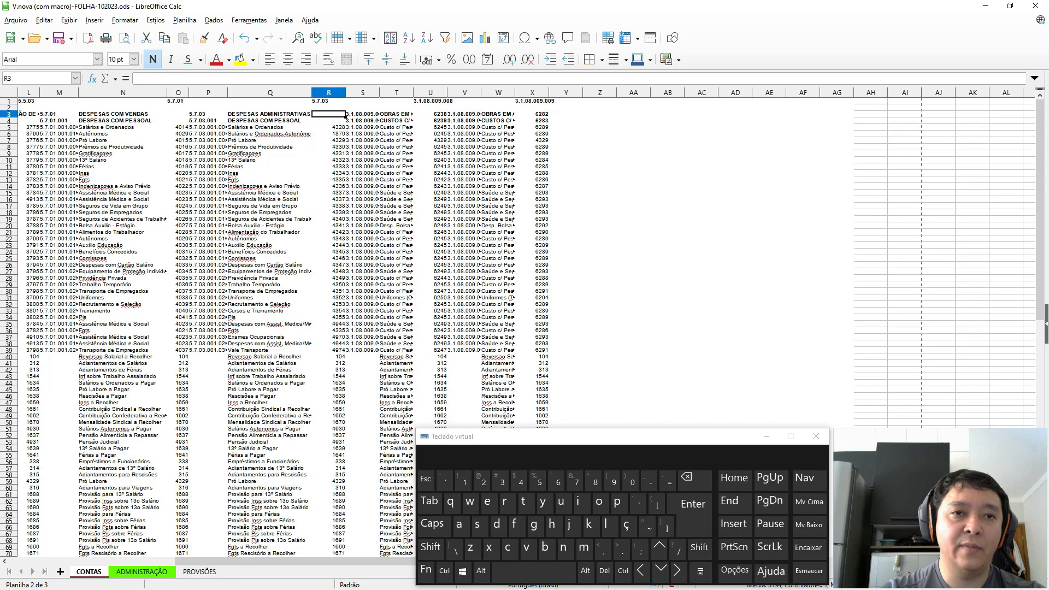
pyautogui.press('Left')
pyautogui.press('Left')
pyautogui.press('Left')
pyautogui.press('Left')
pyautogui.press('Right')
pyautogui.press('Down')
pyautogui.press('Down')
pyautogui.press('Right')
pyautogui.press('Right')
pyautogui.press('Right')
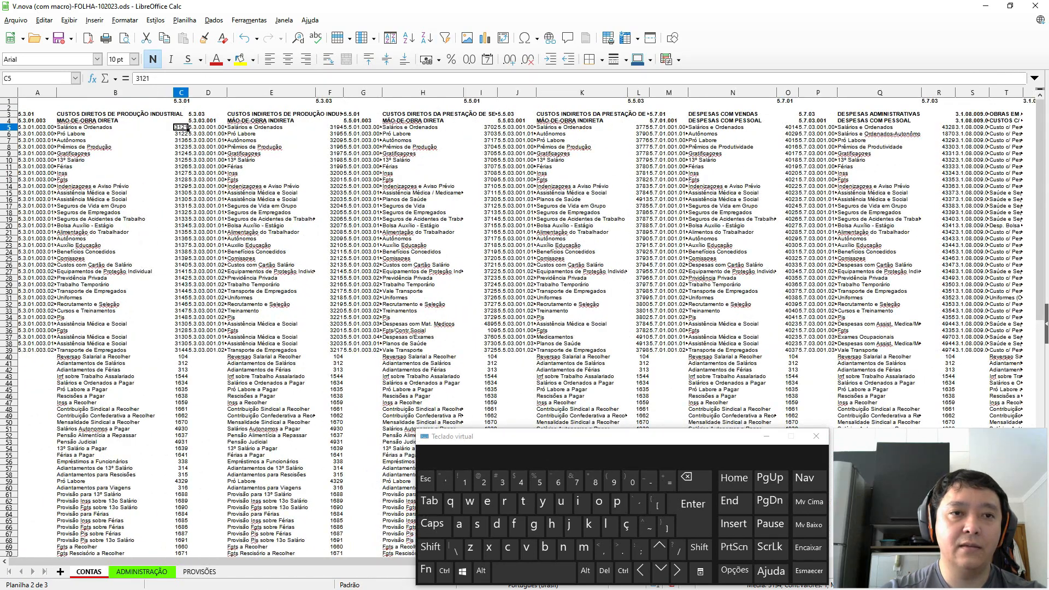
pyautogui.press('Right')
pyautogui.press('Right')
pyautogui.press('Right')
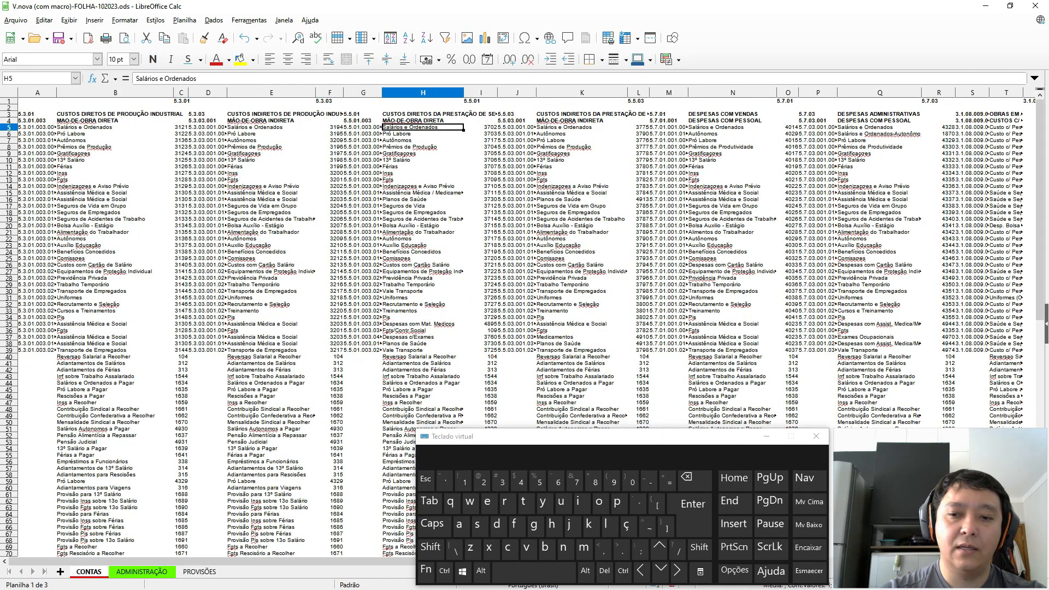
# Return to the ADMINISTRAÇÃO sheet and close the payroll spreadsheet without saving the changes.
pyautogui.hotkey('ctrl', 'pagedown')
pyautogui.click(1035, 6)
pyautogui.press('Right')
pyautogui.press('Return')
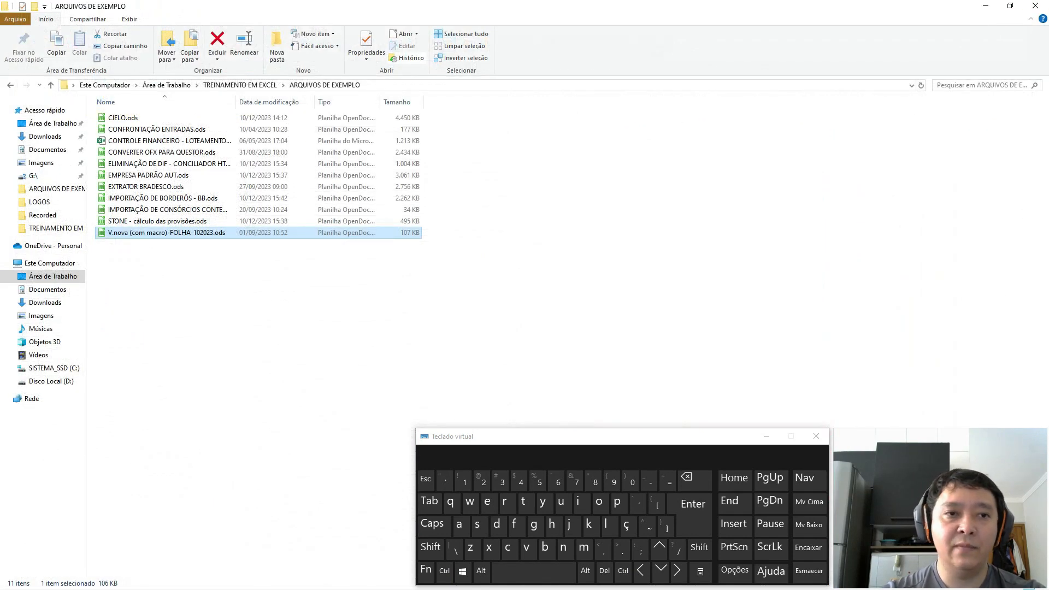
# Switch to the treinamento.ods spreadsheet and undo its last change.
pyautogui.hotkey('alt', 'Tab')
pyautogui.press('Tab')
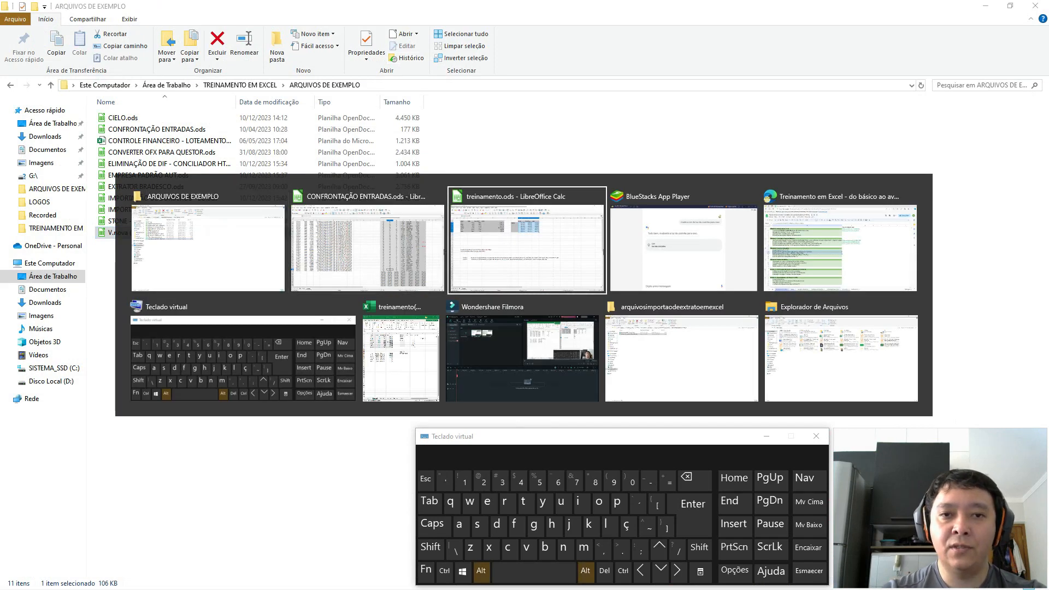
pyautogui.press('Left')
pyautogui.press('Right')
pyautogui.hotkey('ctrl', 'z')
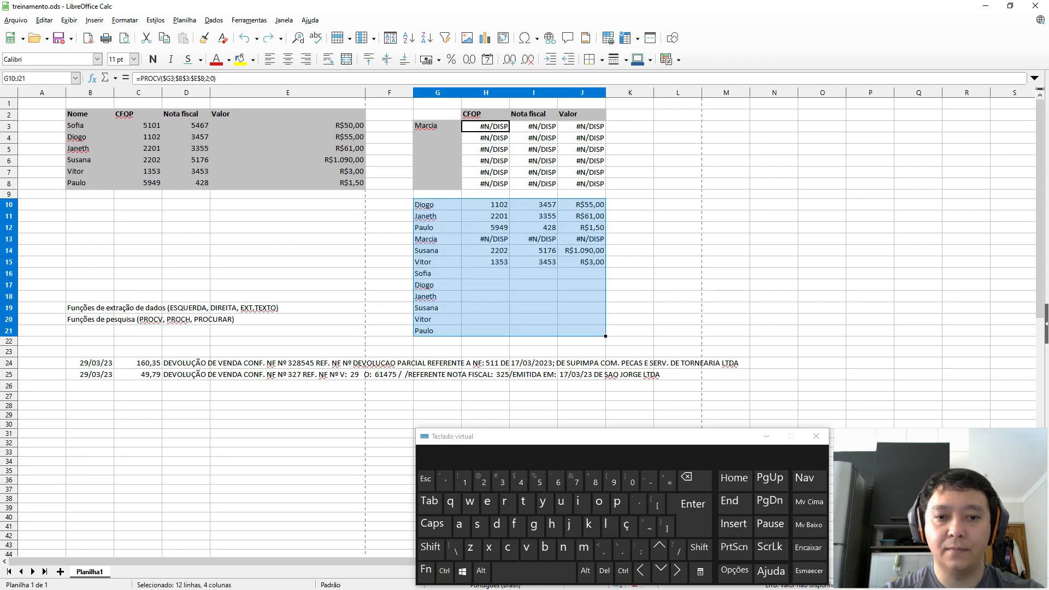
# Switch to the course outline in Google Sheets and review the Módulo 3 topics on matrix lookup functions and INDIRETO.
pyautogui.hotkey('alt', 'Tab')
pyautogui.hotkey('alt', 'Tab')
pyautogui.hotkey('alt', 'Tab')
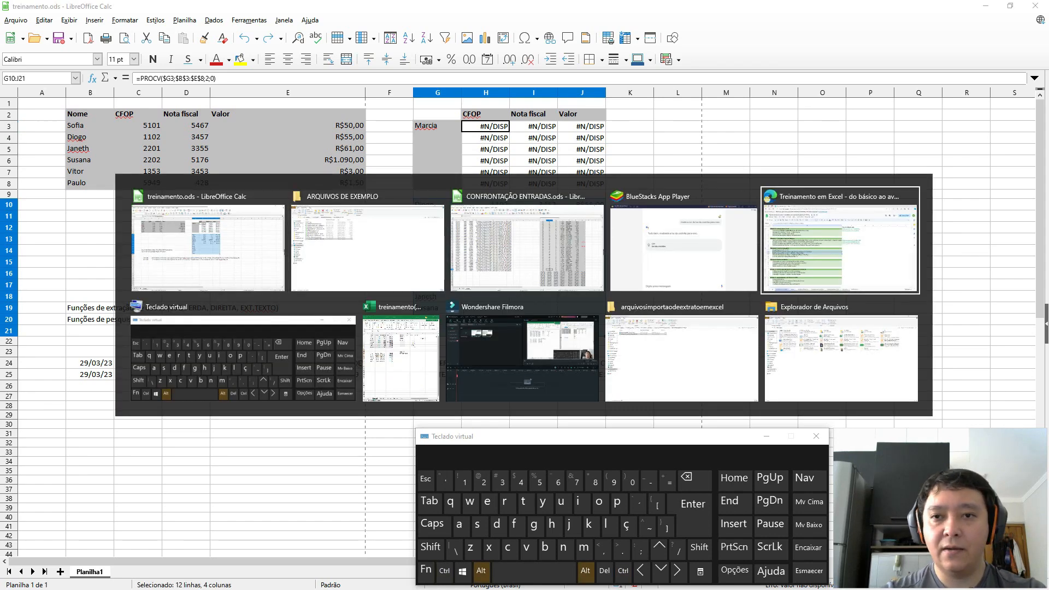
pyautogui.press('Down')
pyautogui.press('Down')
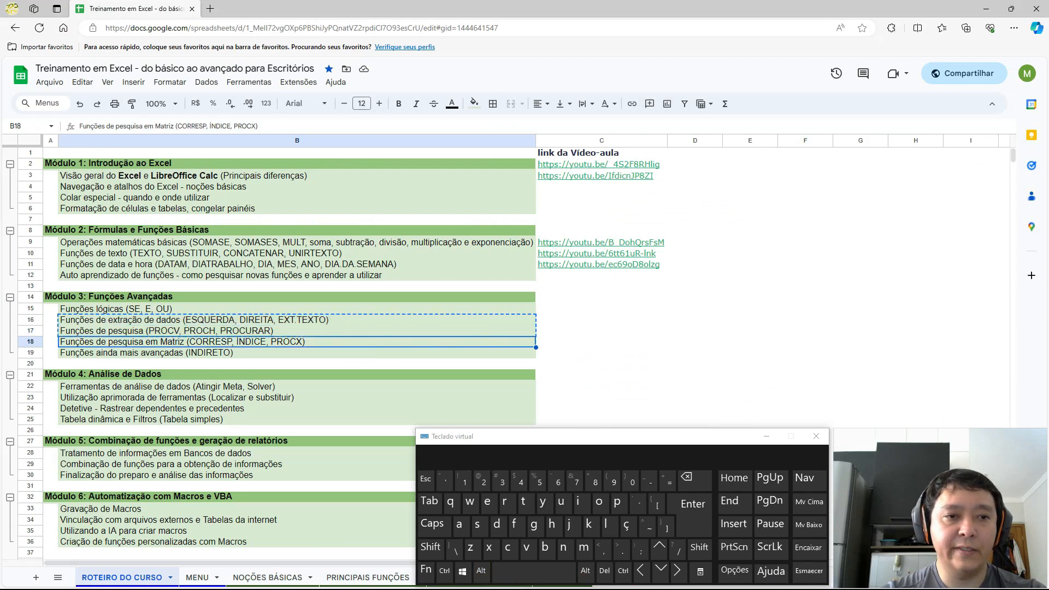
pyautogui.press('Down')
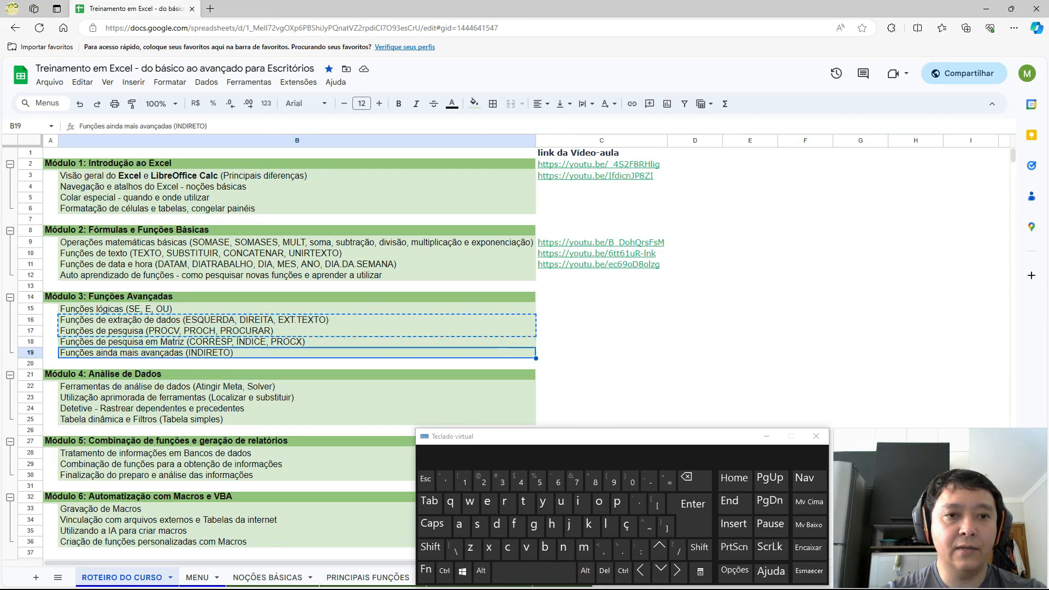
pyautogui.press('Up')
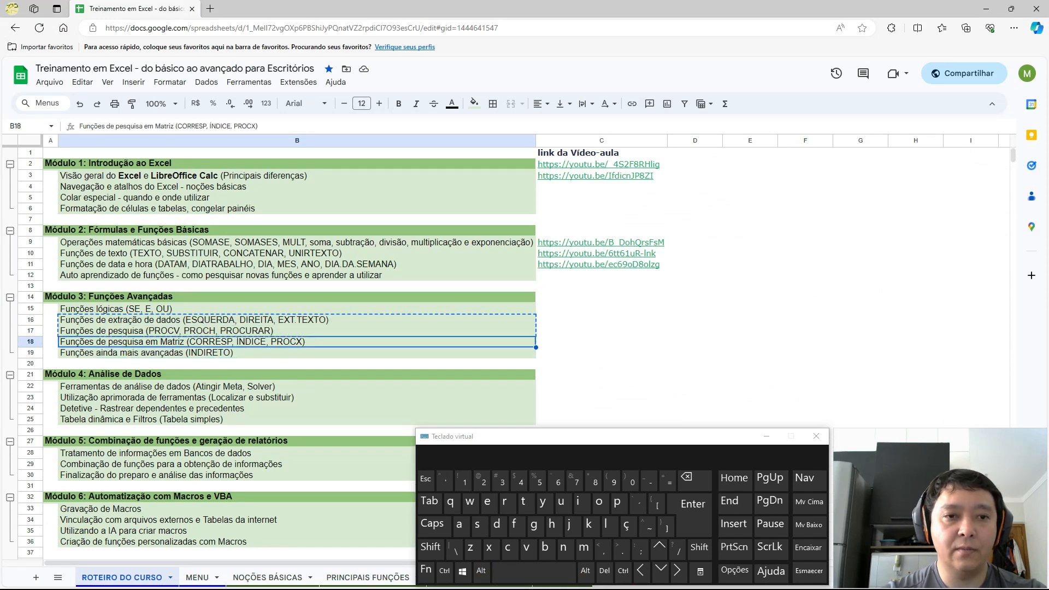
pyautogui.press('Down')
pyautogui.press('Up')
pyautogui.press('Down')
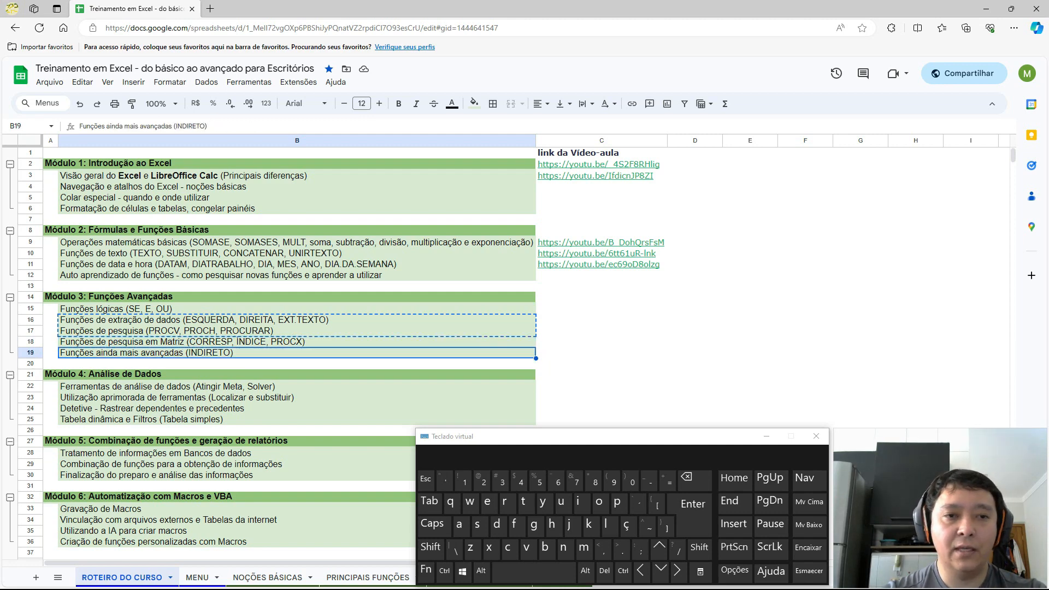
pyautogui.press('Up')
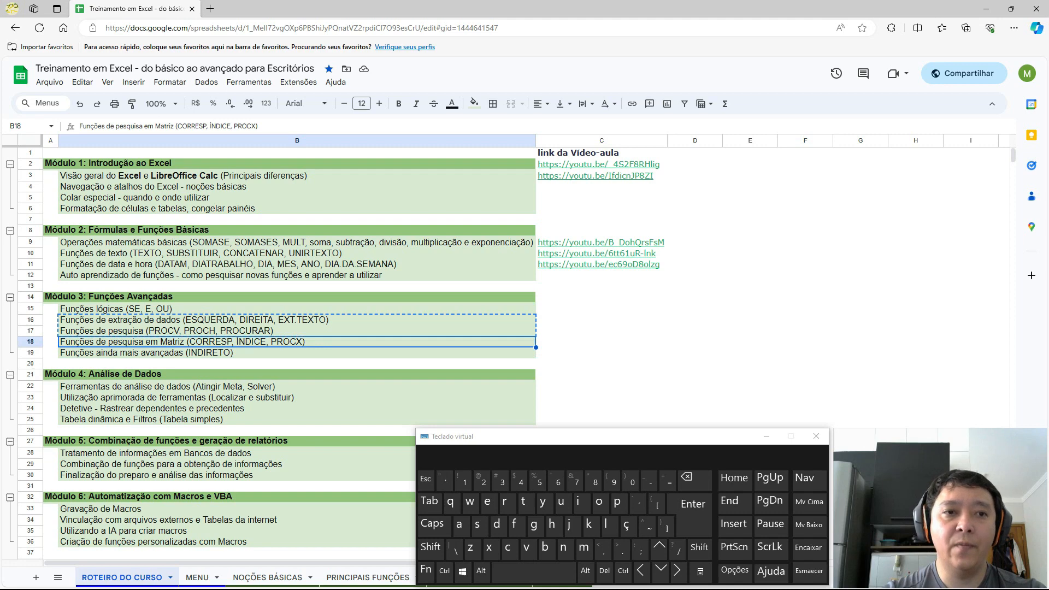
# Review the Módulo 4: Análise de Dados topics down to Utilização aprimorada de ferramentas in row 23.
pyautogui.press('Down')
pyautogui.press('Down')
pyautogui.press('Down')
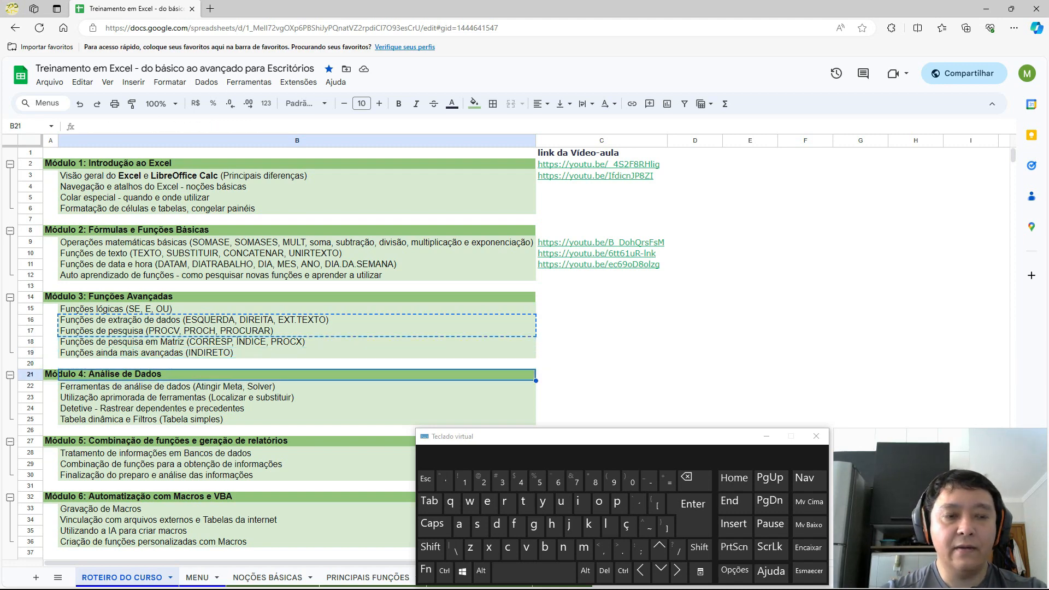
pyautogui.press('Down')
pyautogui.press('Down')
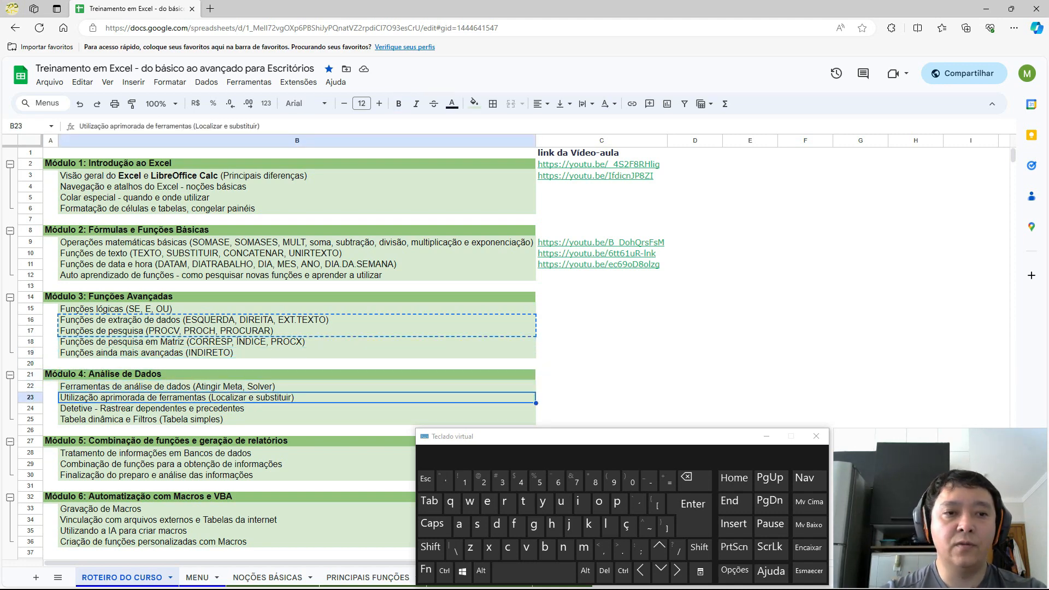